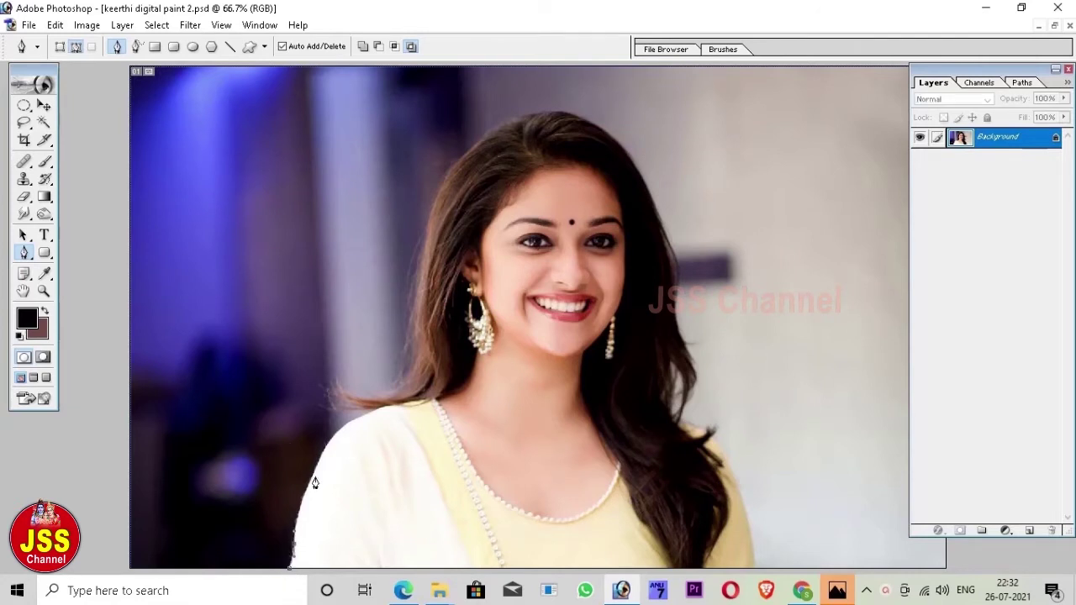
Close the pen path around the woman, make it a selection and copy her to a new layer
drag(317, 470, 322, 463)
drag(341, 426, 366, 420)
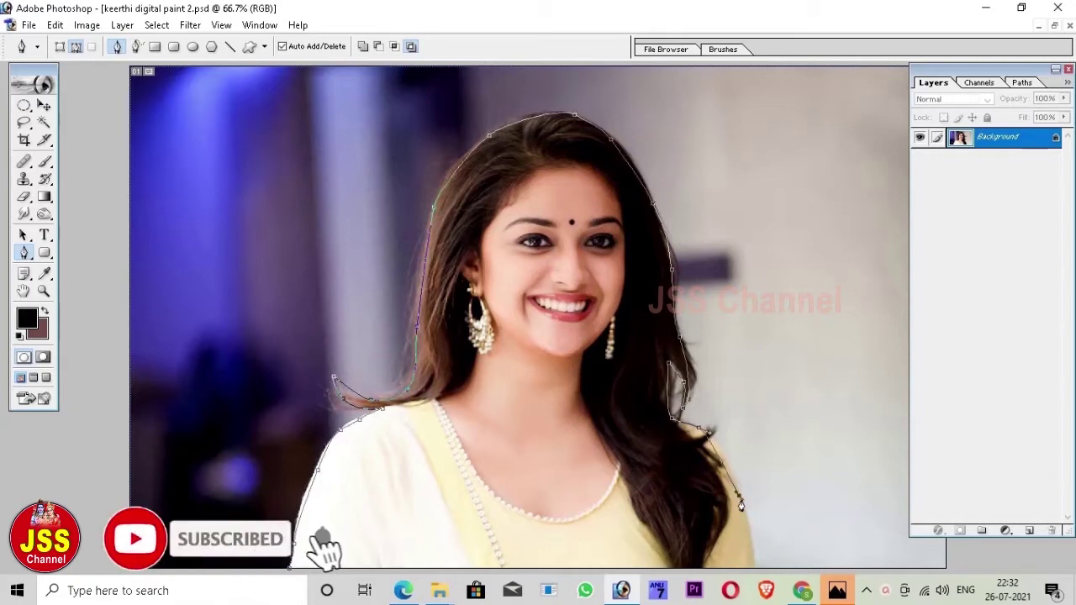
key(ctrl+Return)
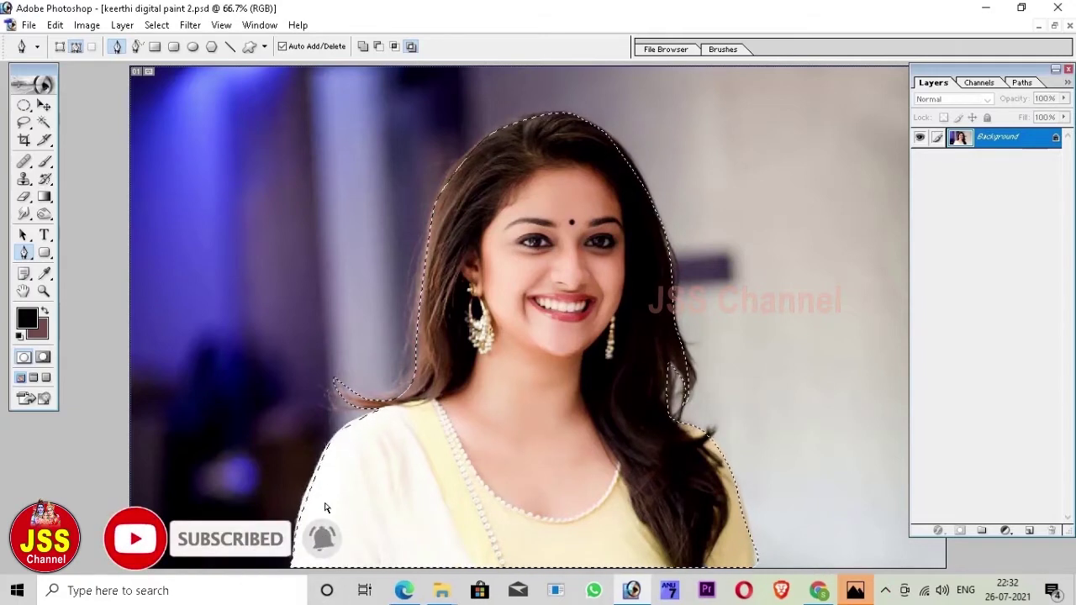
key(ctrl+j)
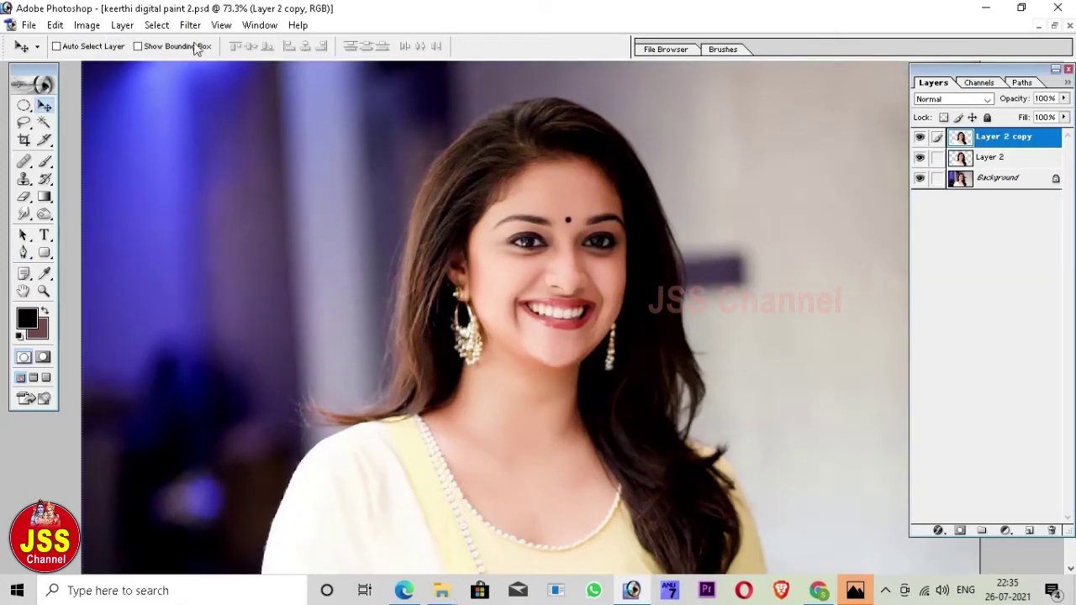
click(156, 25)
Select the Highlights with Color Range and feather the selection by 50 pixels
click(996, 166)
click(158, 25)
click(209, 123)
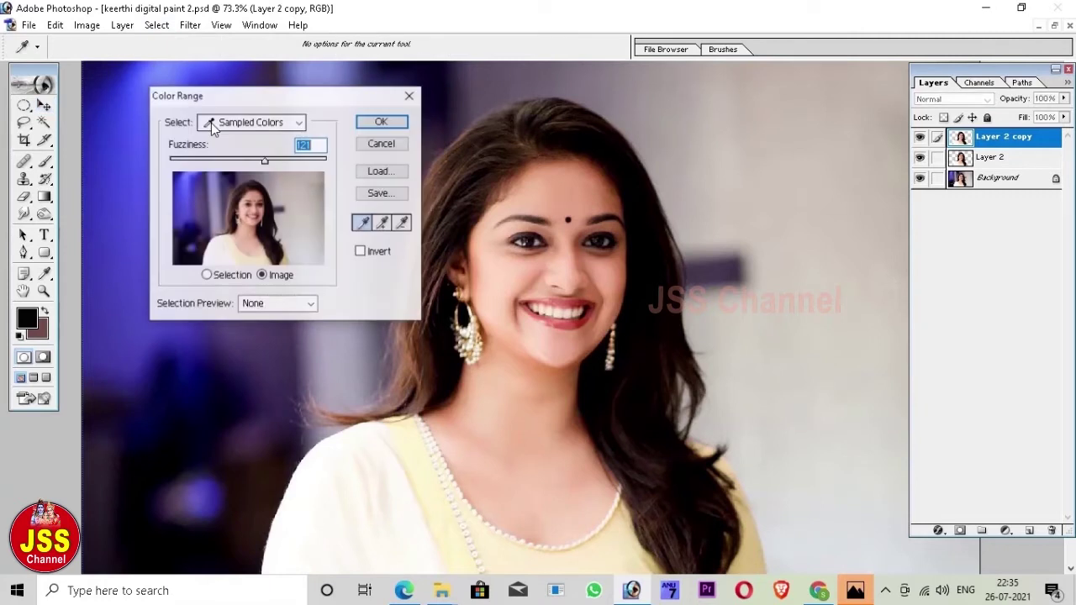
click(258, 125)
click(267, 256)
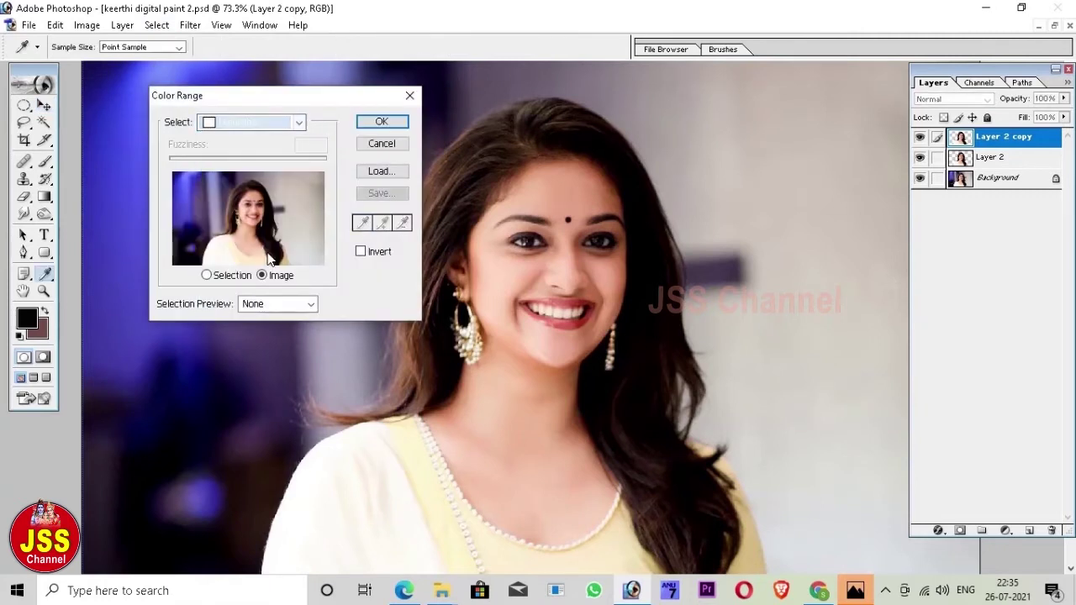
click(382, 122)
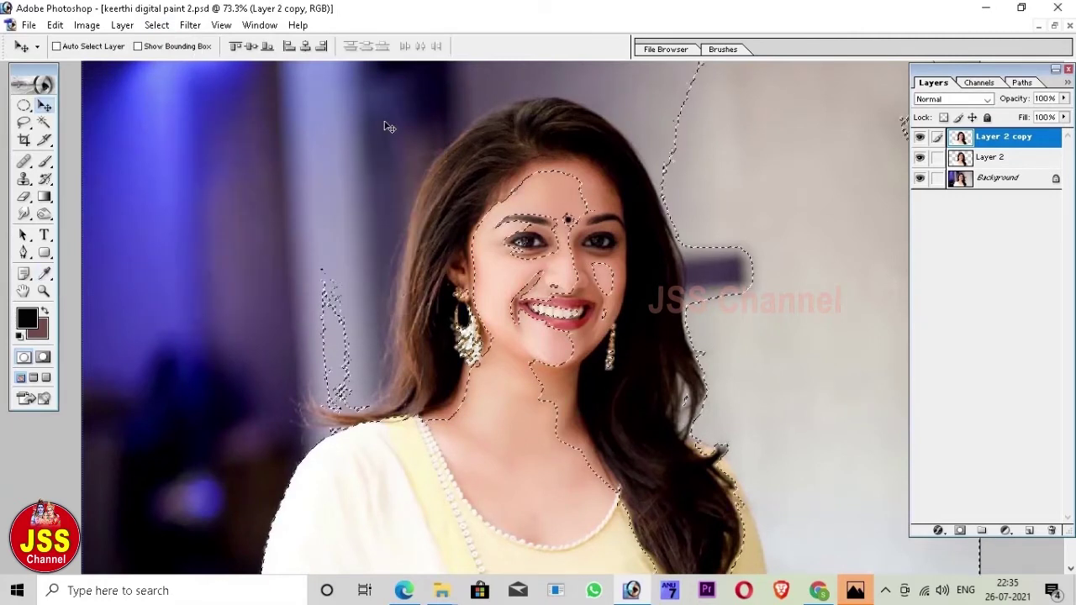
key(ctrl+alt+d)
text(5)
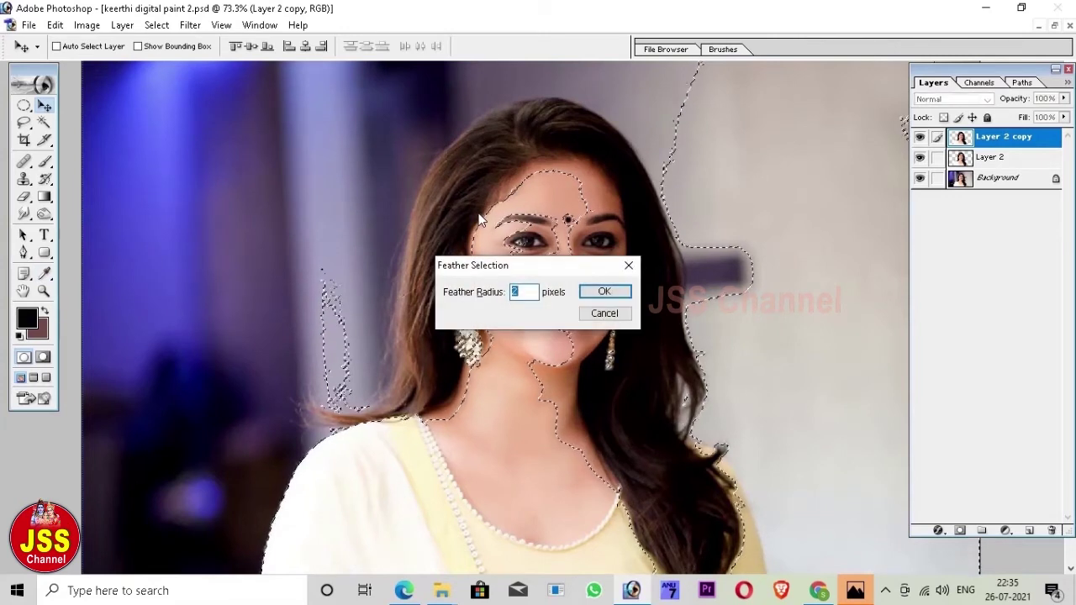
text(0)
key(Return)
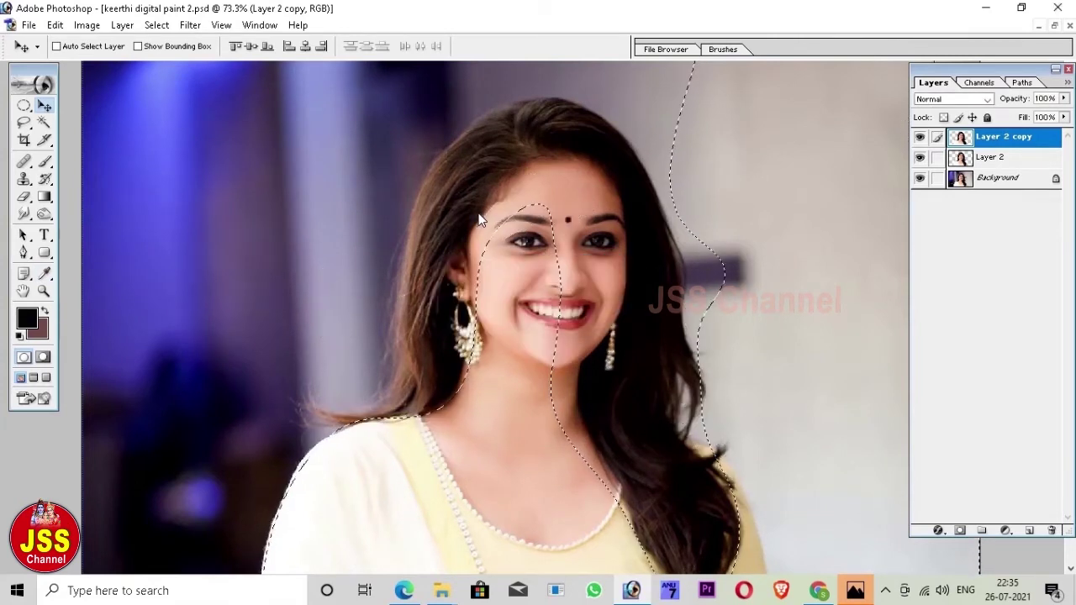
Apply Levels 15 / 0.93 / 251 to the highlights, then deselect
key(ctrl+l)
drag(285, 257, 282, 261)
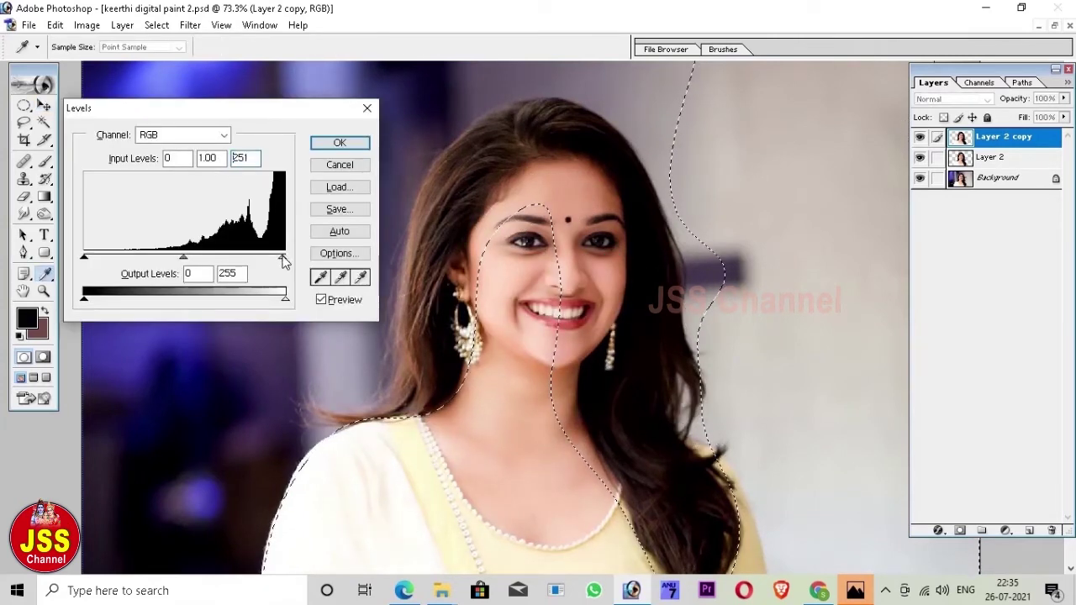
mouse_move(85, 256)
mouse_down()
mouse_move(122, 260)
mouse_move(85, 260)
mouse_move(97, 259)
mouse_up()
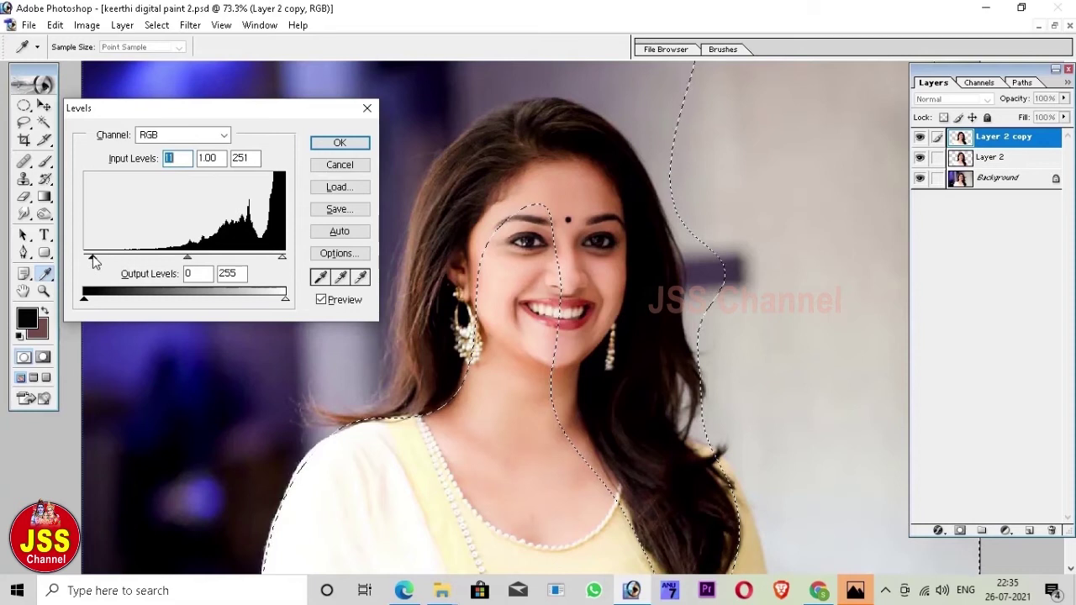
drag(189, 257, 194, 259)
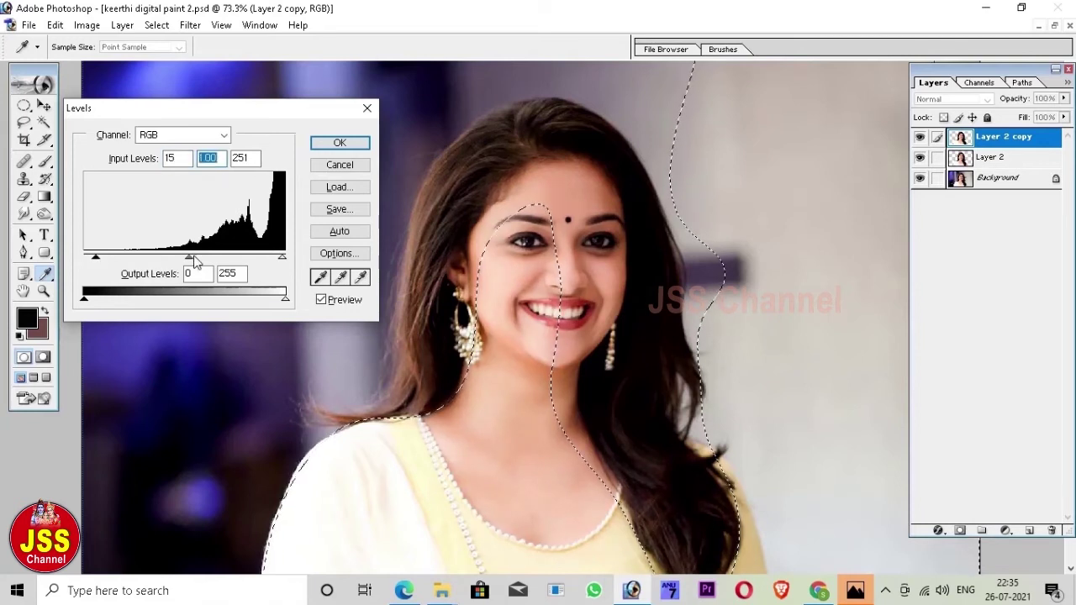
click(339, 143)
key(v)
key(ctrl+d)
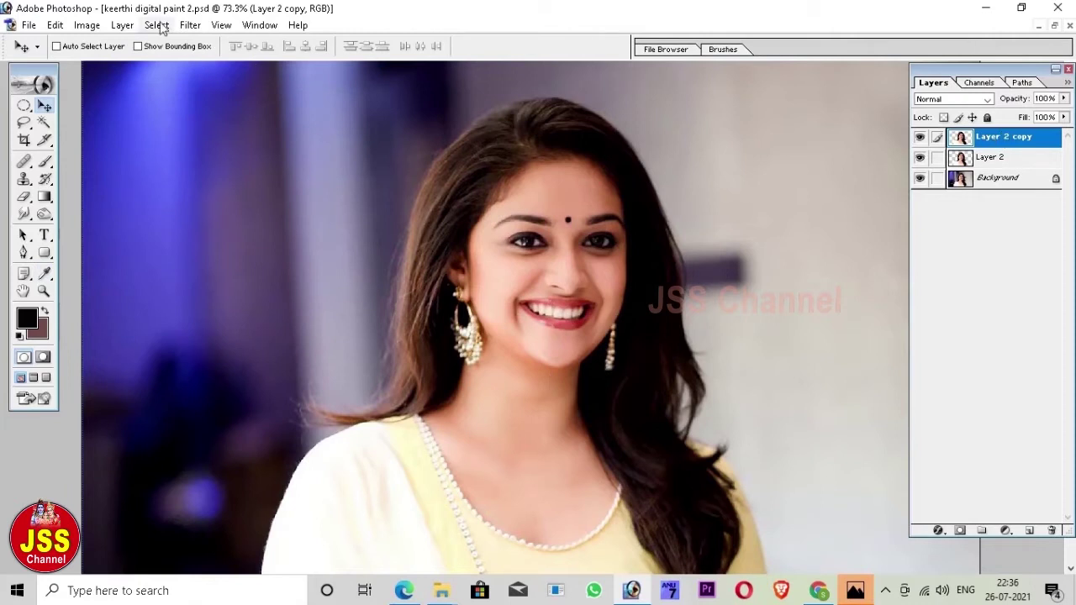
Select the Midtones, feather by 50 and apply Levels 7 / 1.09 / 250
click(157, 24)
click(186, 122)
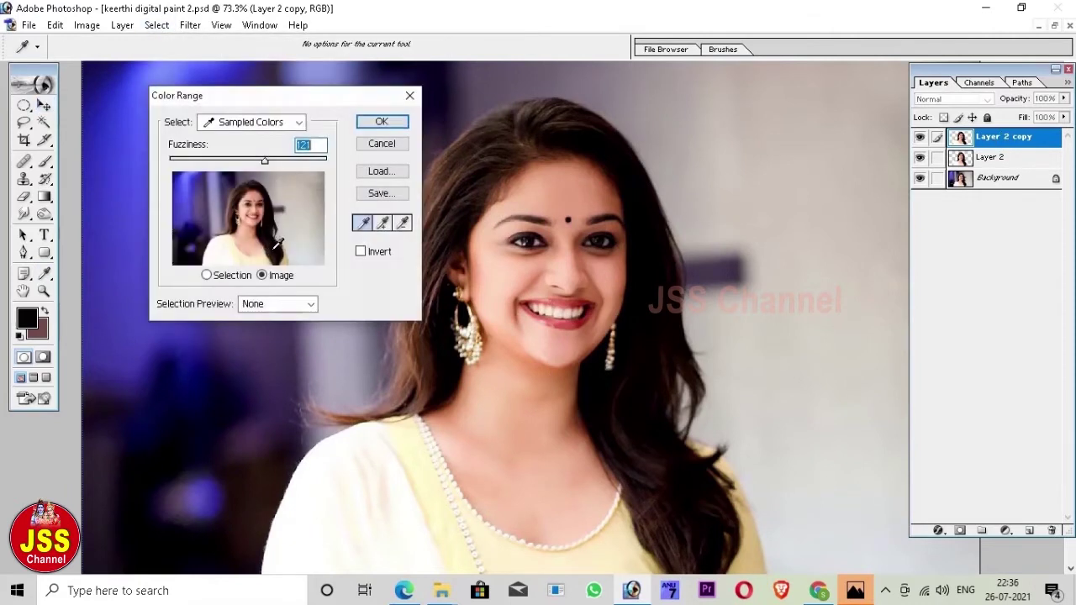
click(252, 122)
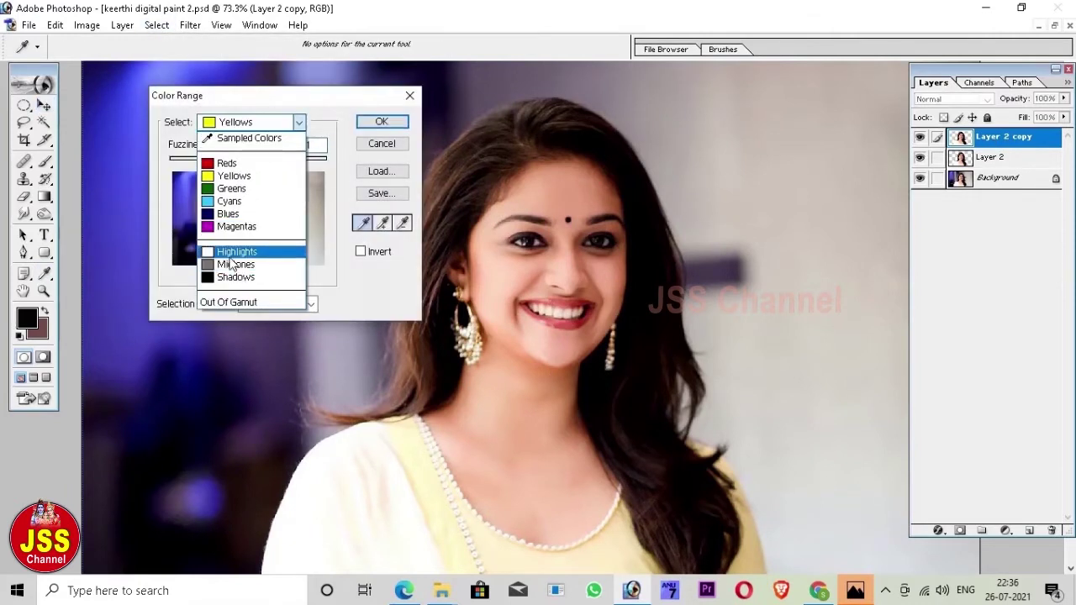
click(236, 265)
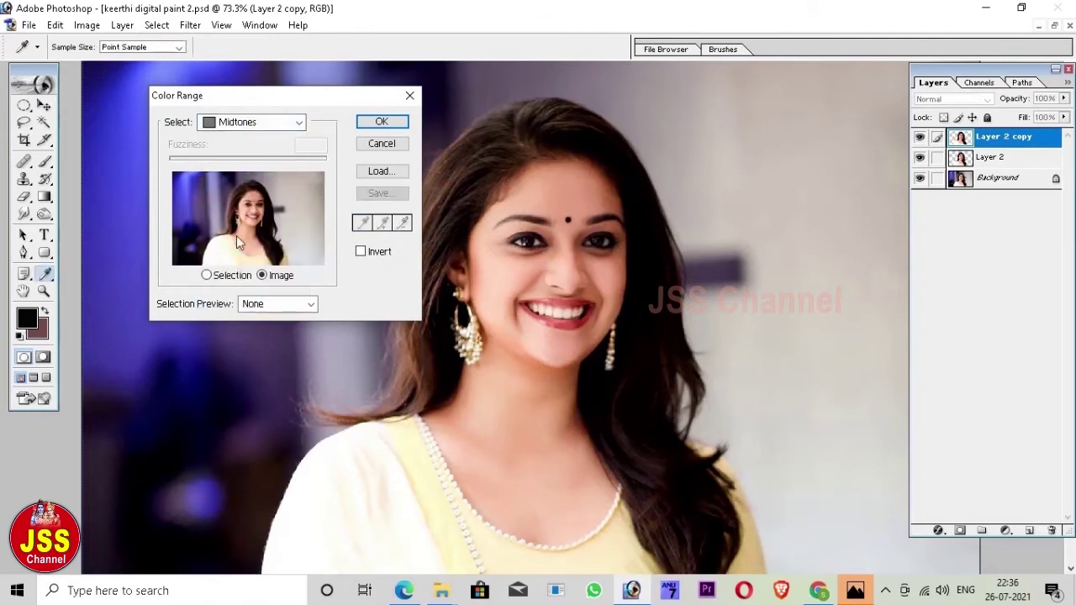
click(379, 122)
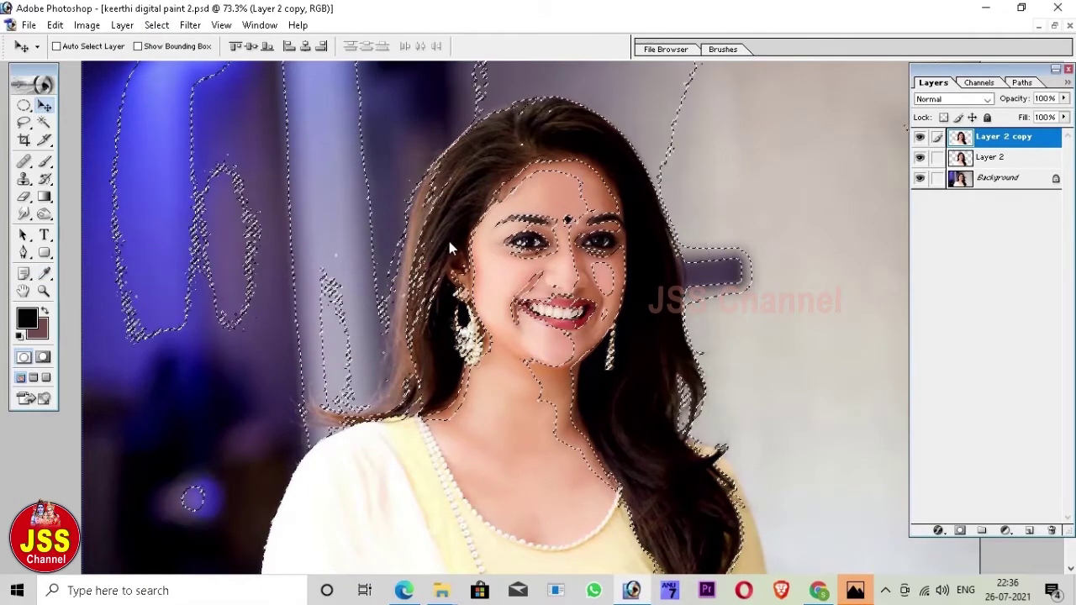
key(ctrl+alt+d)
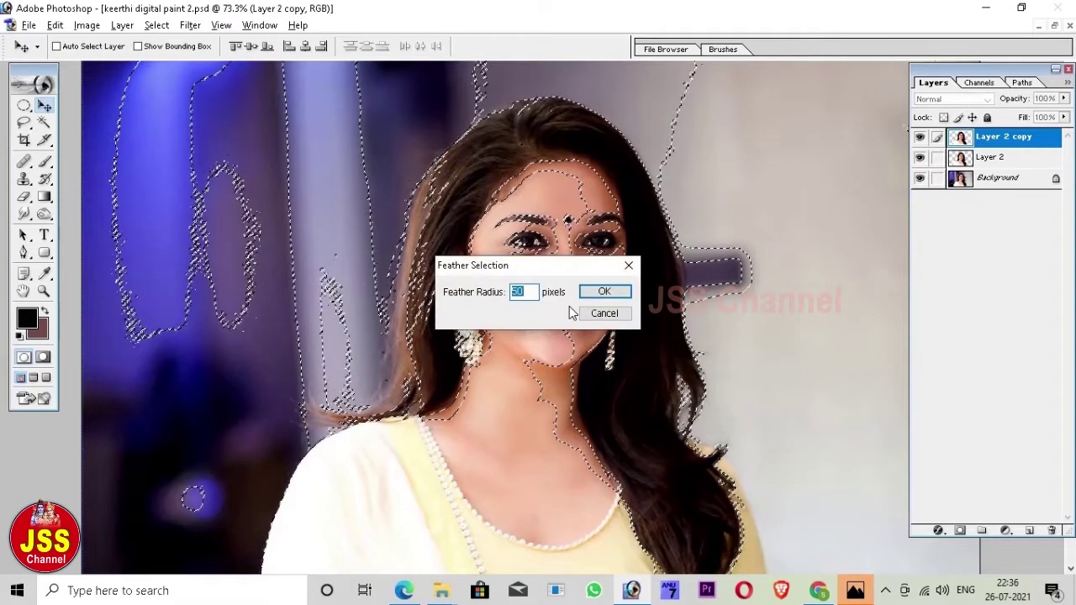
key(Return)
key(ctrl+l)
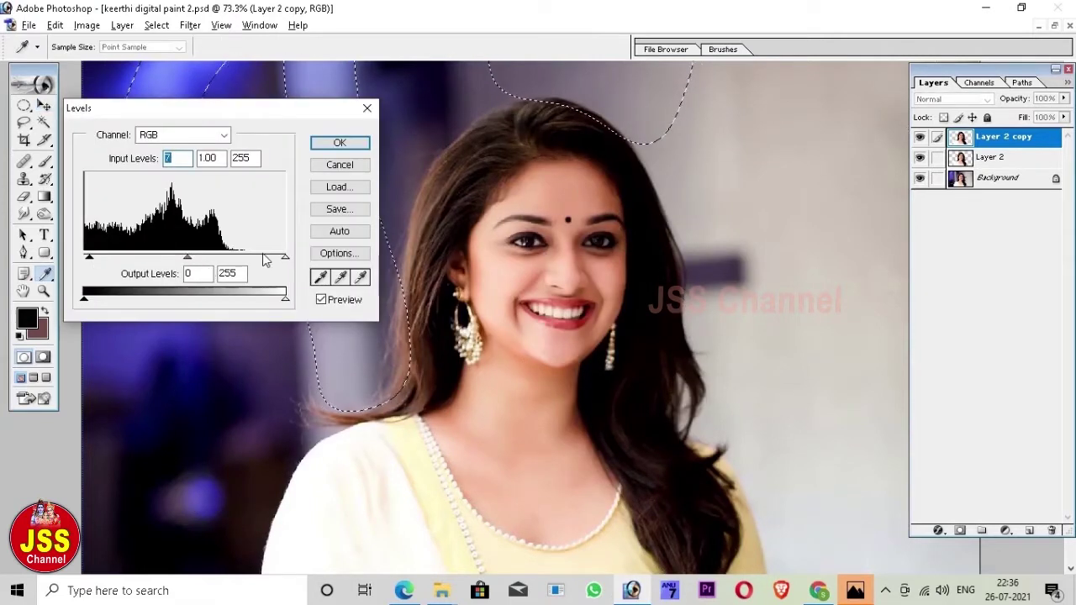
drag(285, 258, 280, 257)
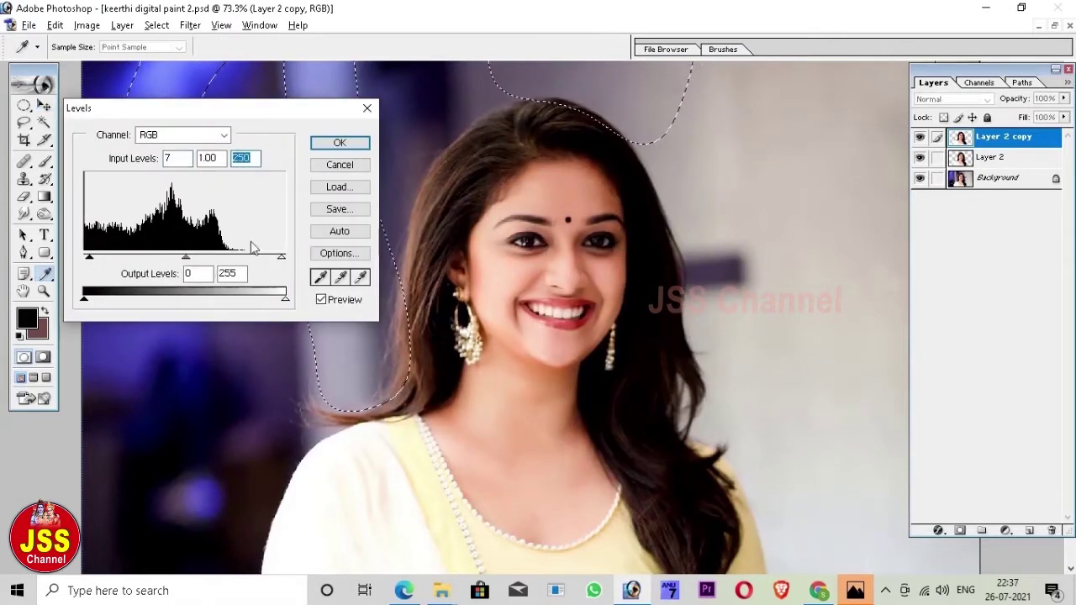
drag(192, 260, 186, 260)
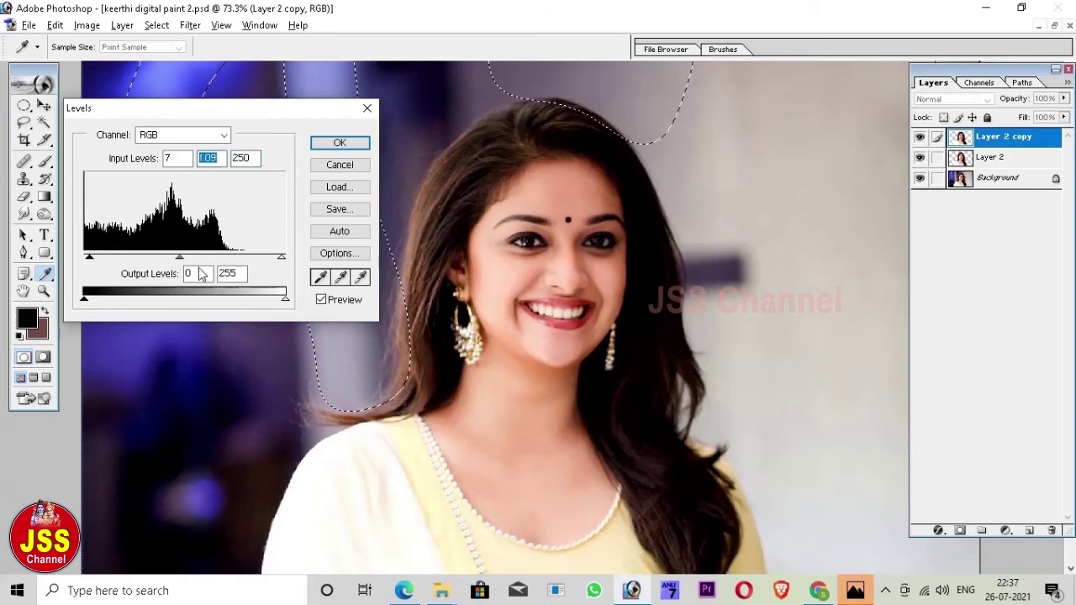
click(339, 143)
Select the Shadows with Color Range and apply Levels with white input 232
click(157, 25)
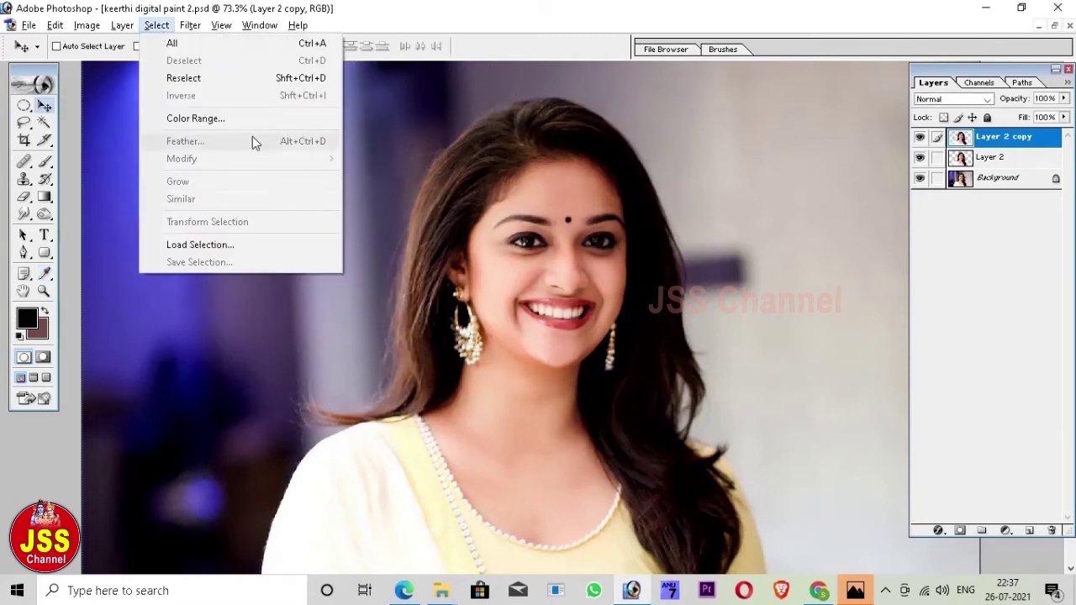
click(252, 115)
click(252, 121)
click(252, 276)
click(382, 121)
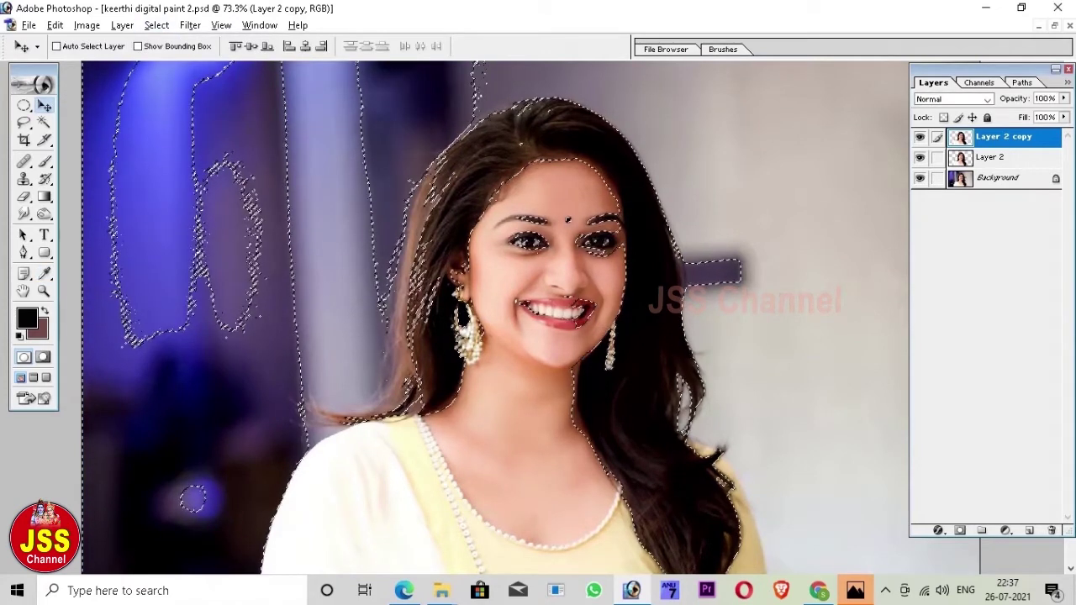
key(ctrl+l)
drag(285, 257, 267, 256)
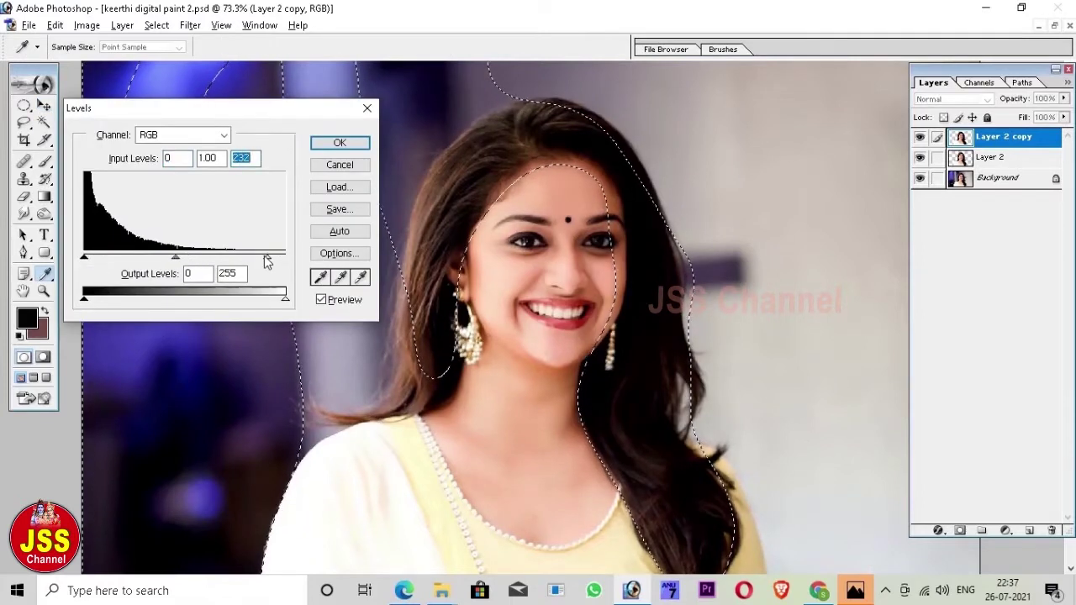
drag(94, 263, 91, 263)
click(340, 143)
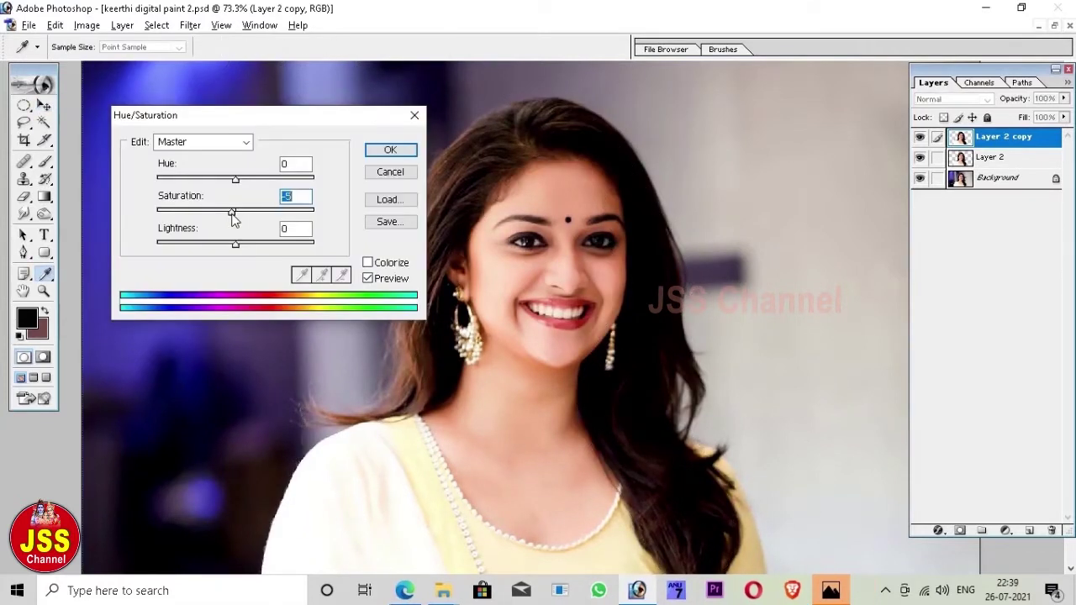
Apply Saturation -7, then cancel Unsharp Mask without sharpening
click(390, 150)
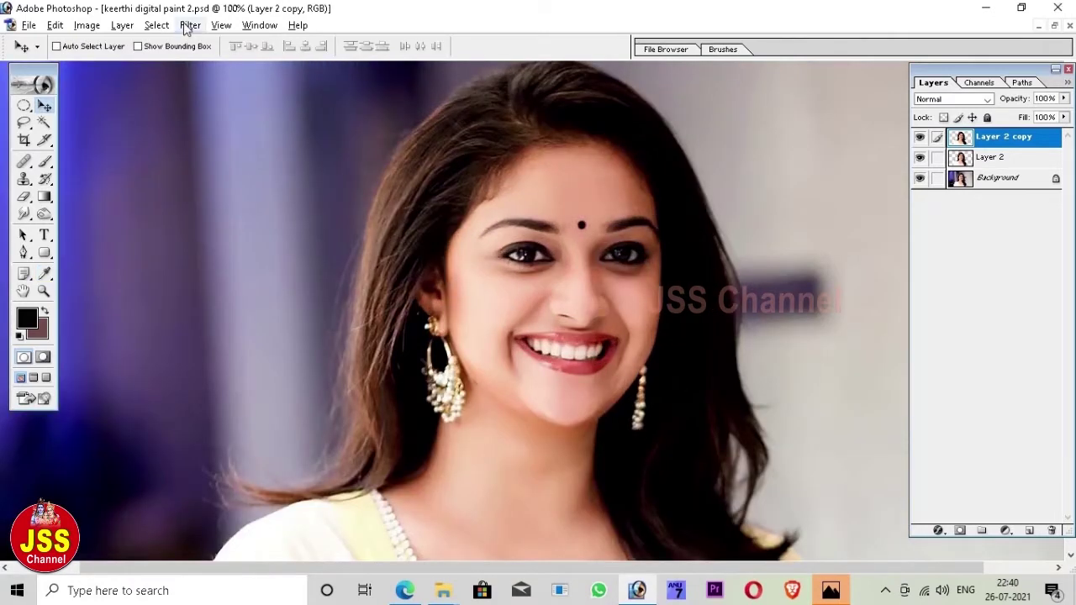
click(190, 25)
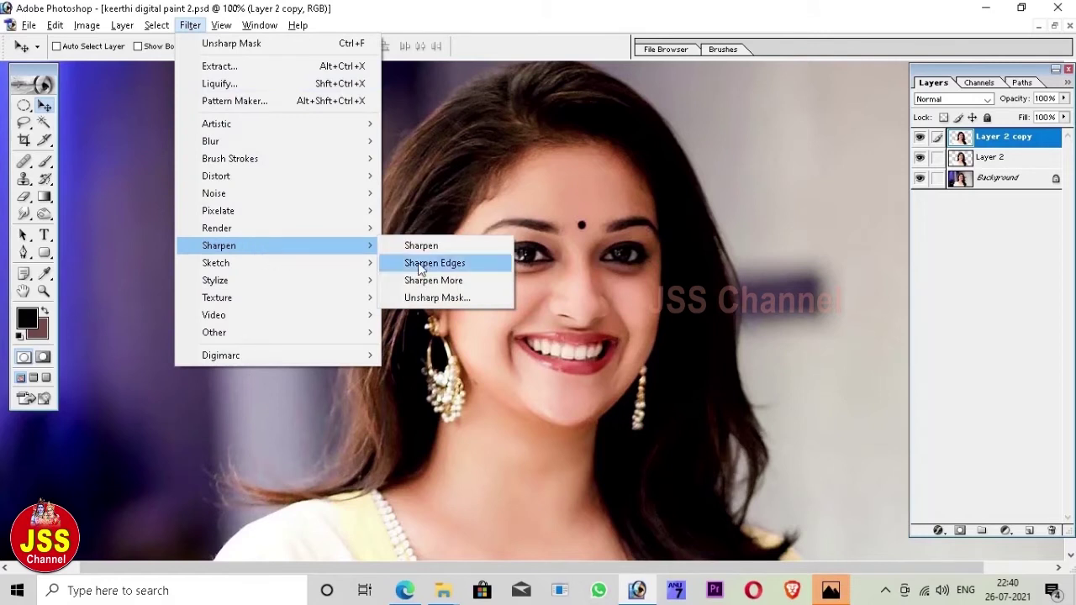
click(442, 298)
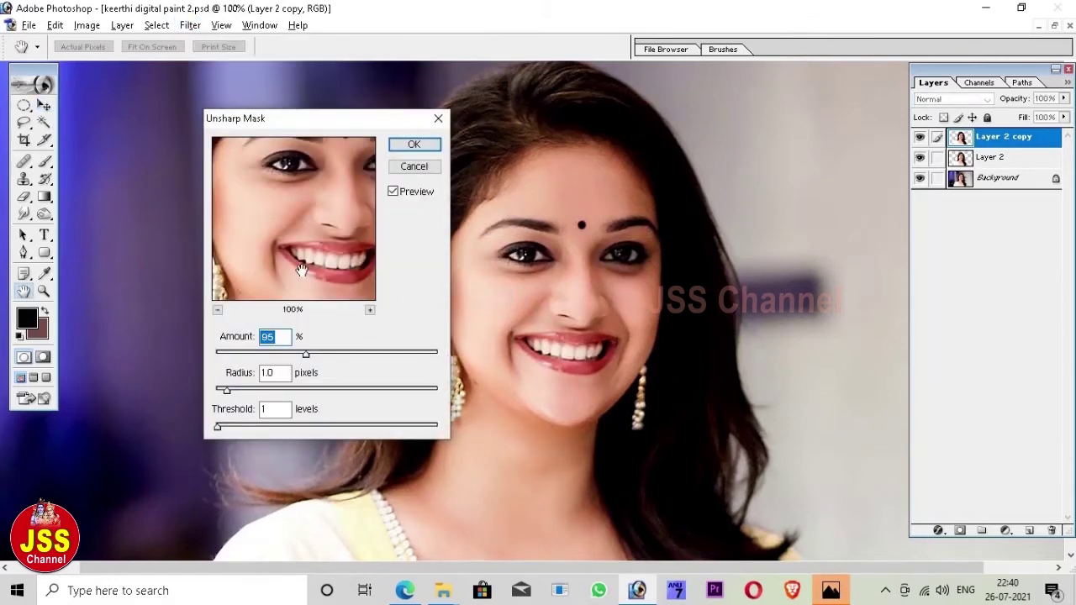
click(413, 167)
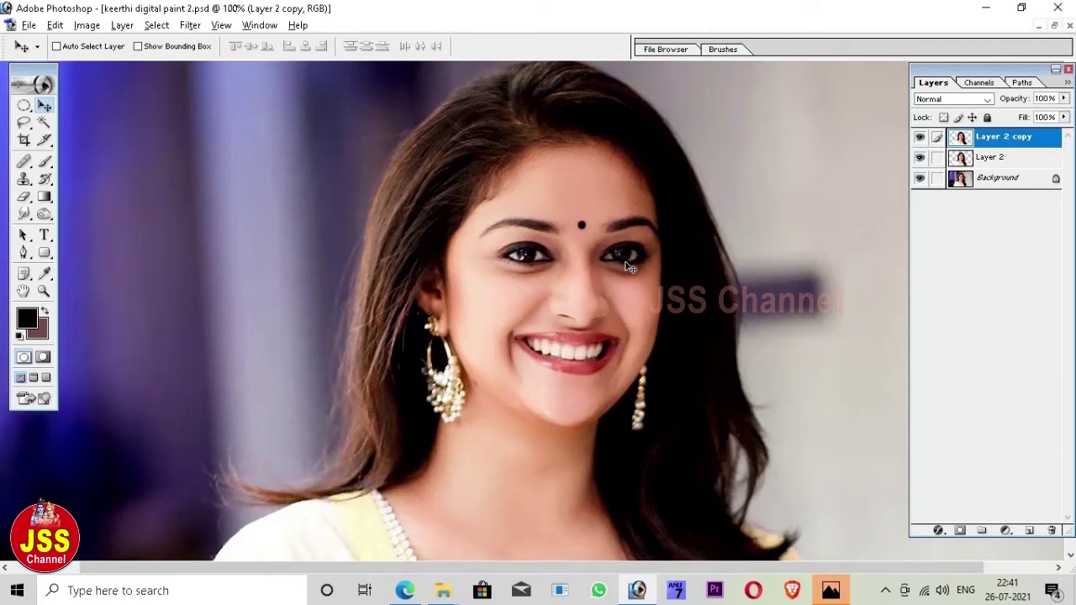
key(ctrl+b)
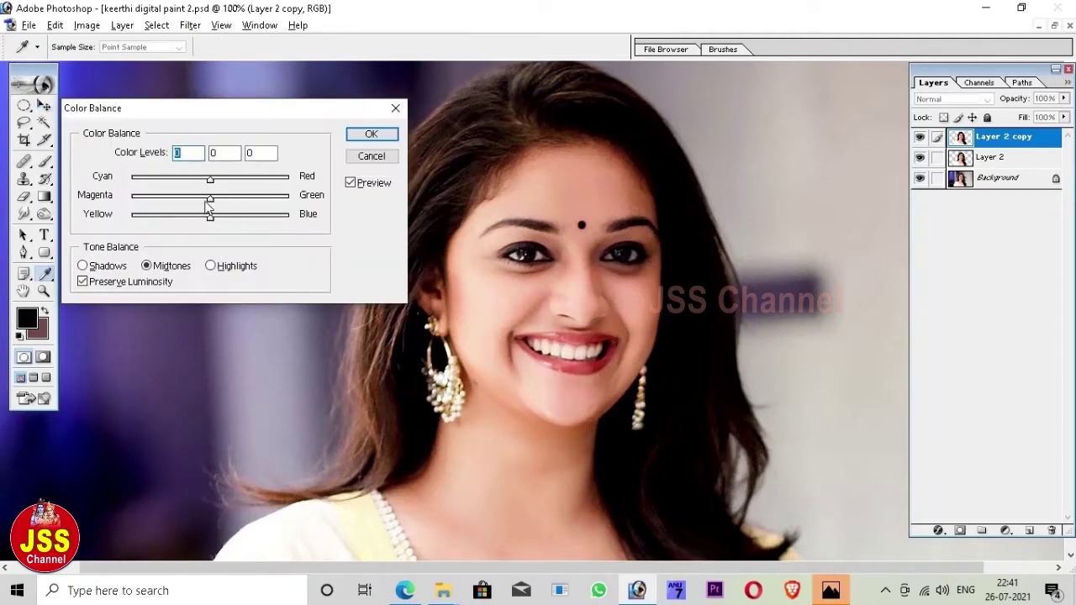
Shift the midtones 9 toward green, then apply a slight highlights colour balance shift
mouse_move(211, 199)
mouse_down()
mouse_move(212, 221)
mouse_move(188, 225)
mouse_move(209, 231)
mouse_move(244, 206)
mouse_move(213, 220)
mouse_up()
click(360, 136)
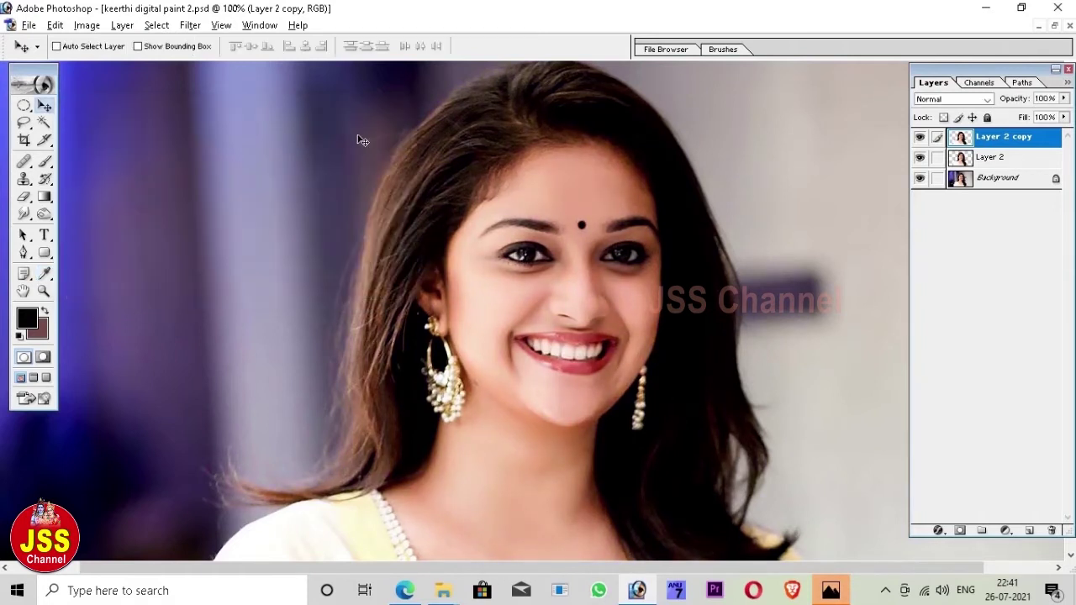
key(ctrl+b)
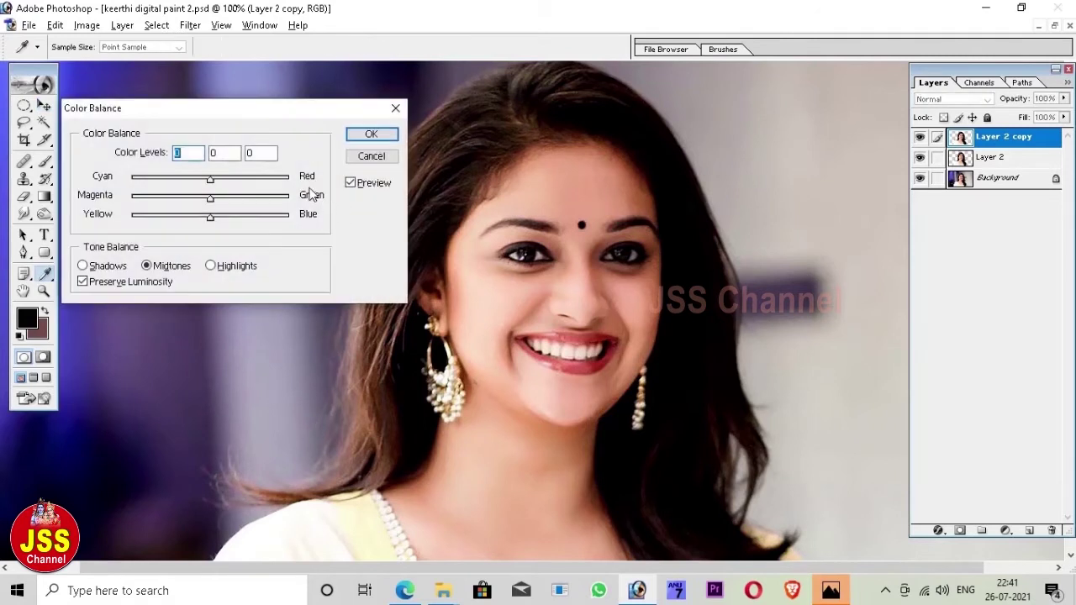
click(212, 267)
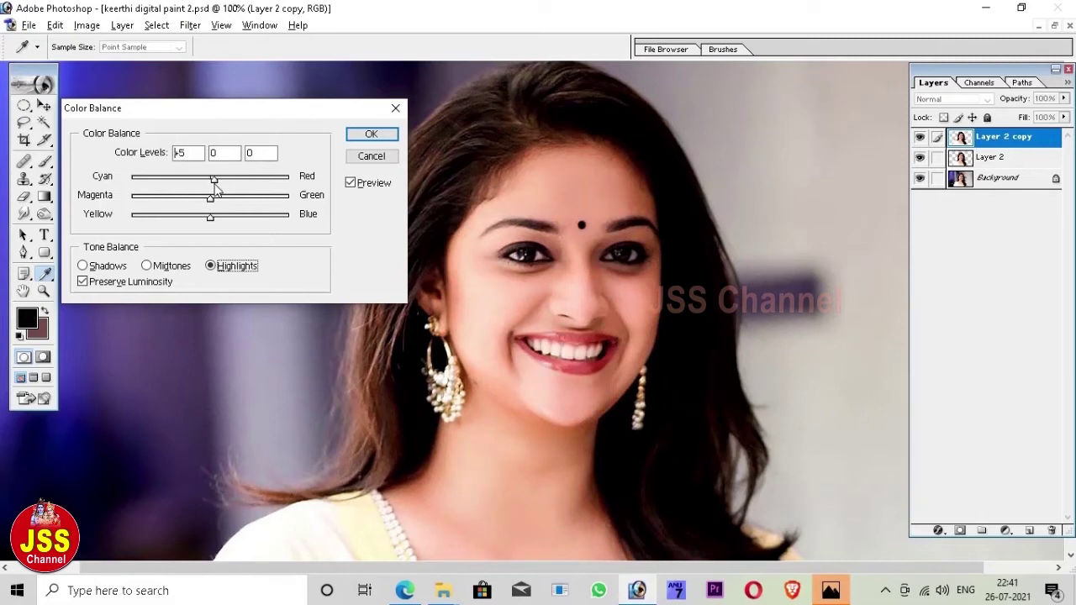
click(368, 135)
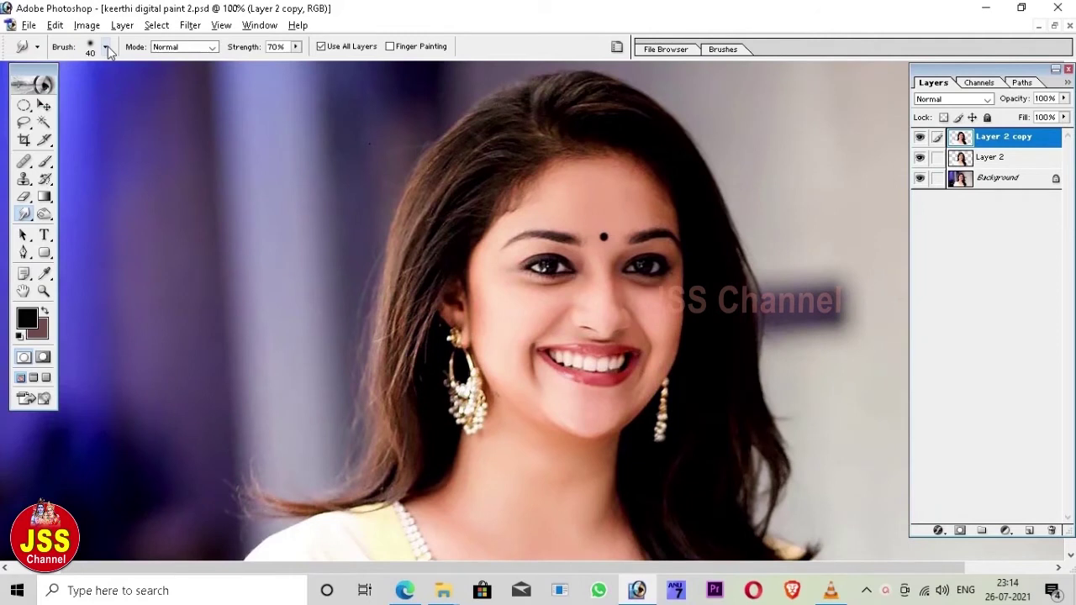
click(44, 108)
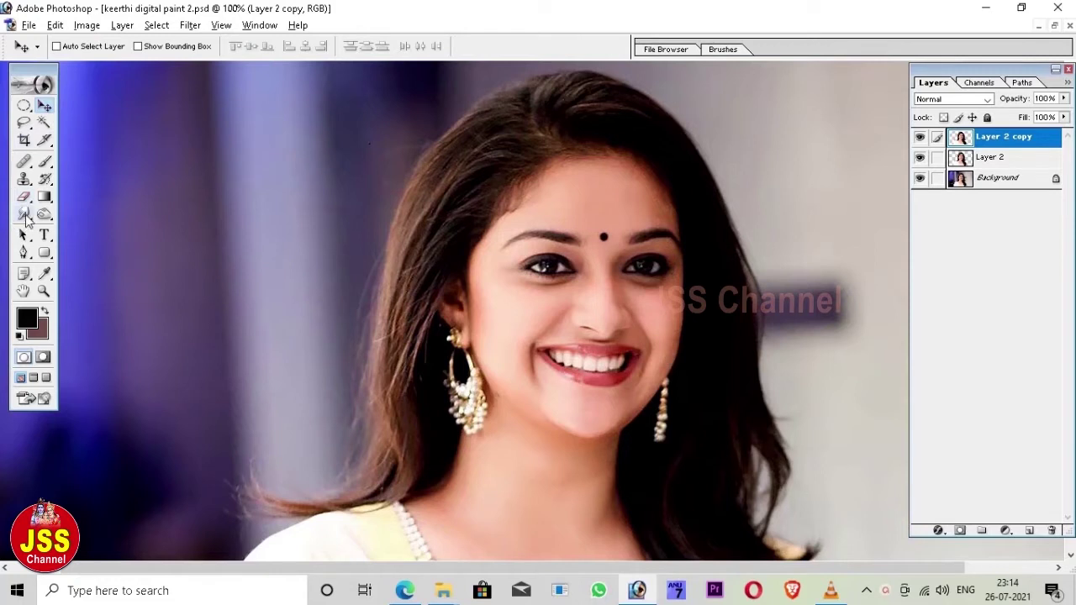
With the Smudge tool, load the Natural Brushes 2 set, replacing the current brushes
click(24, 215)
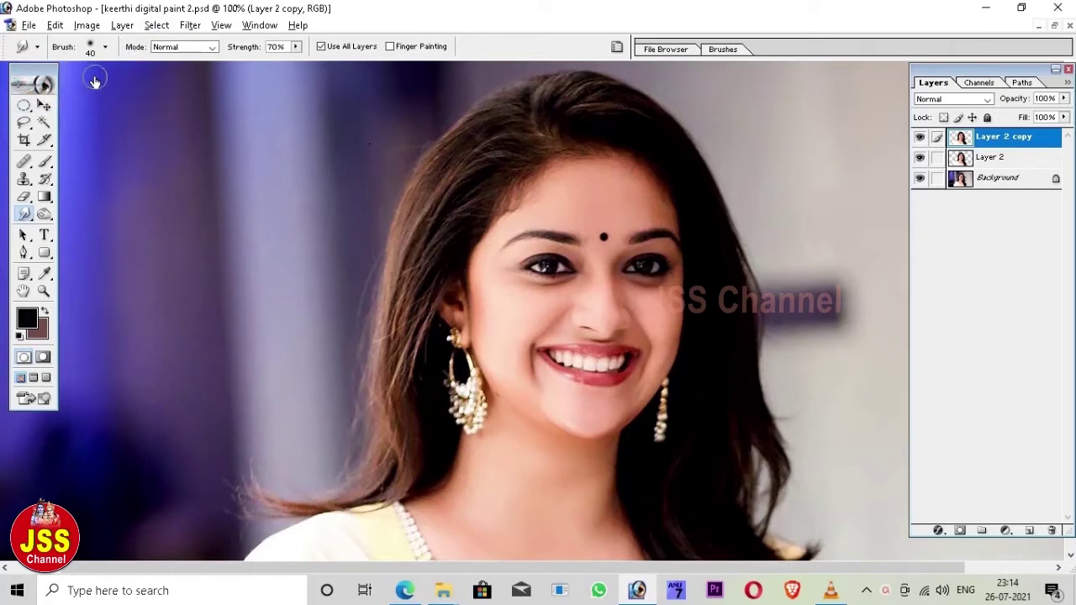
click(105, 48)
click(317, 76)
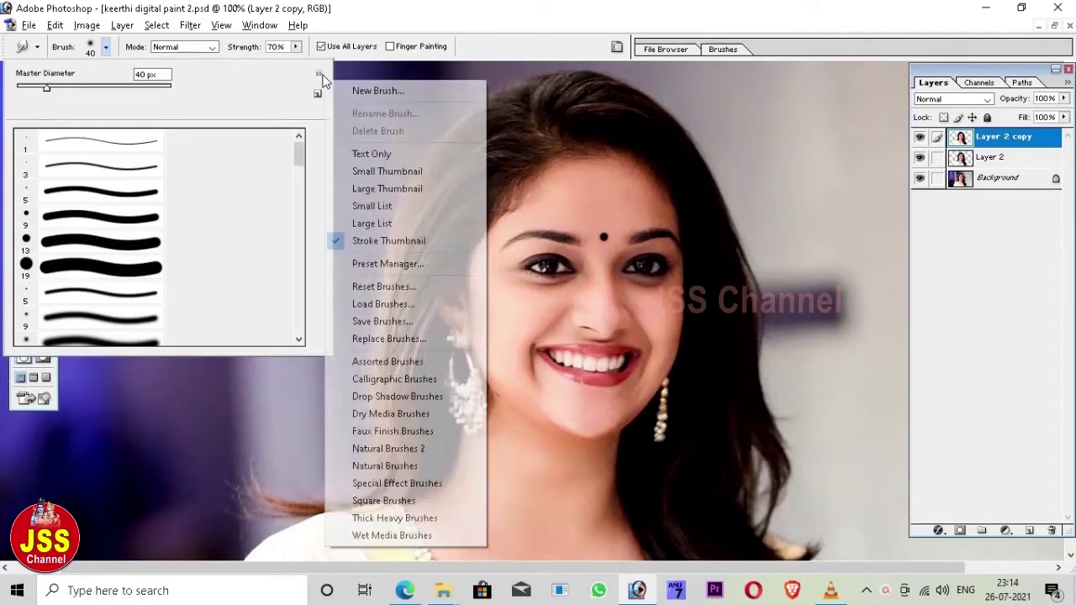
click(389, 447)
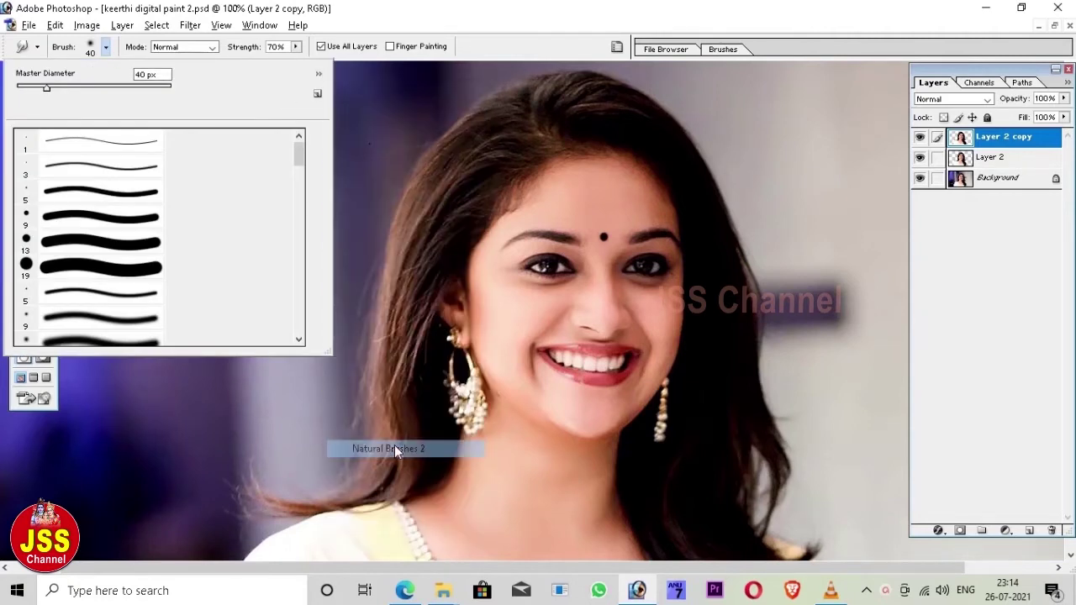
click(506, 233)
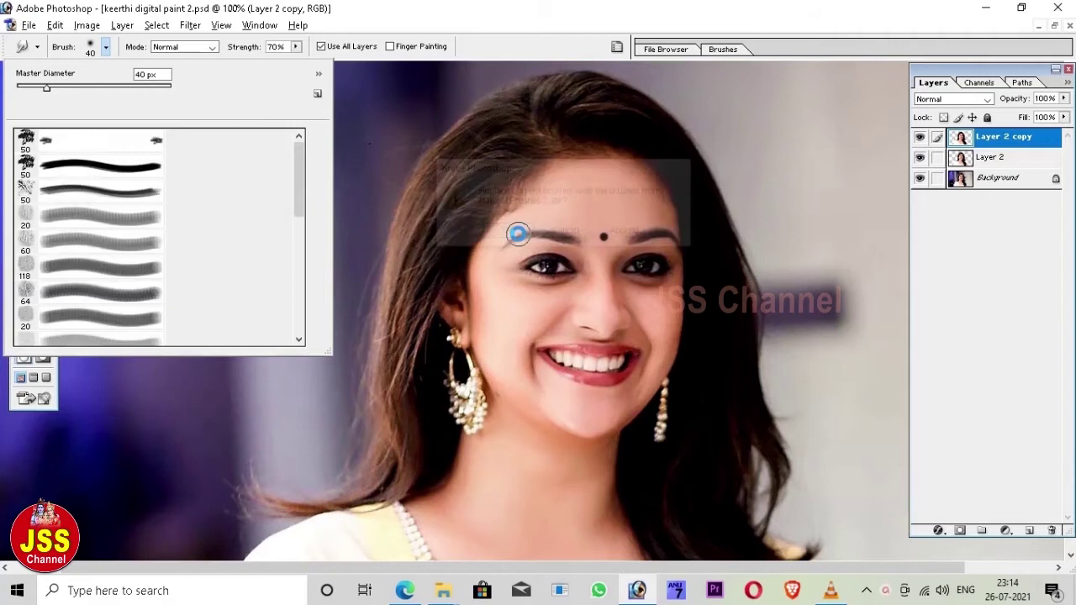
Give the smudge brush the 118 px textured tip with Spacing unchecked
click(726, 50)
click(725, 50)
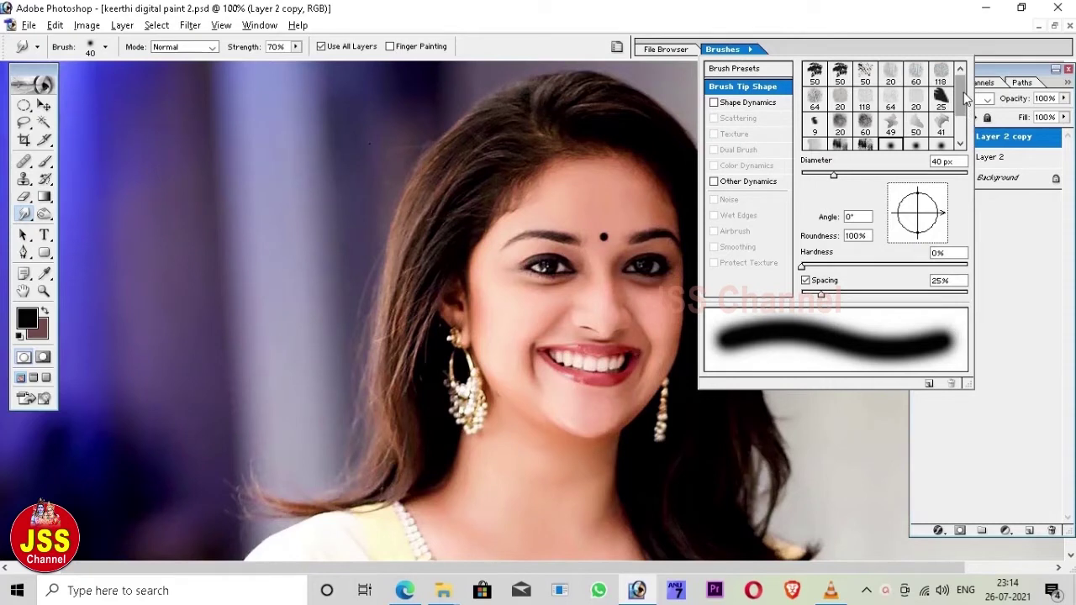
mouse_move(965, 94)
mouse_down()
mouse_move(967, 115)
mouse_move(958, 88)
mouse_up()
click(940, 76)
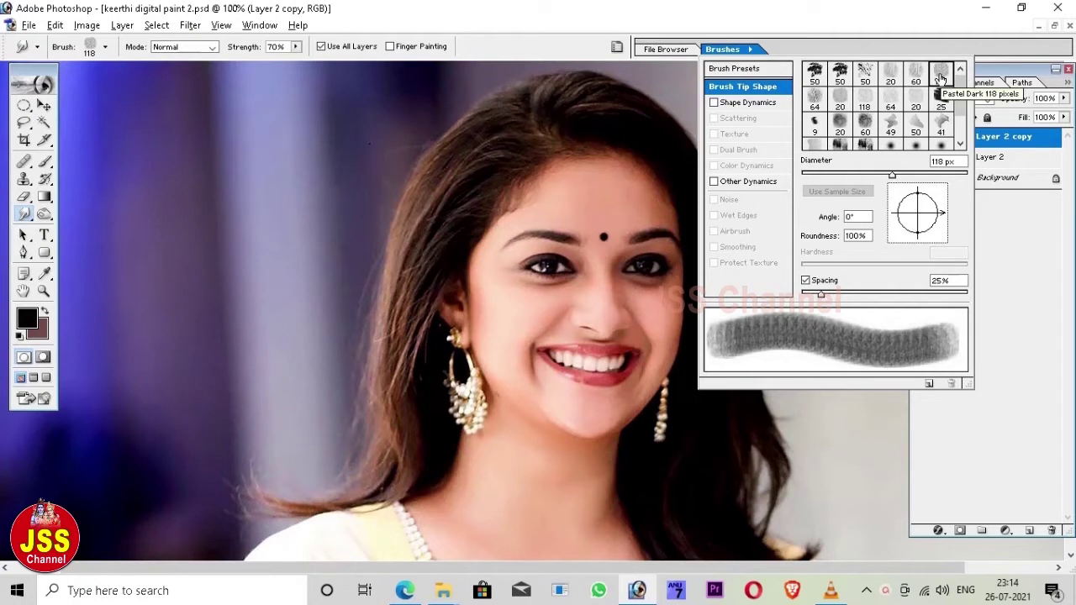
click(805, 281)
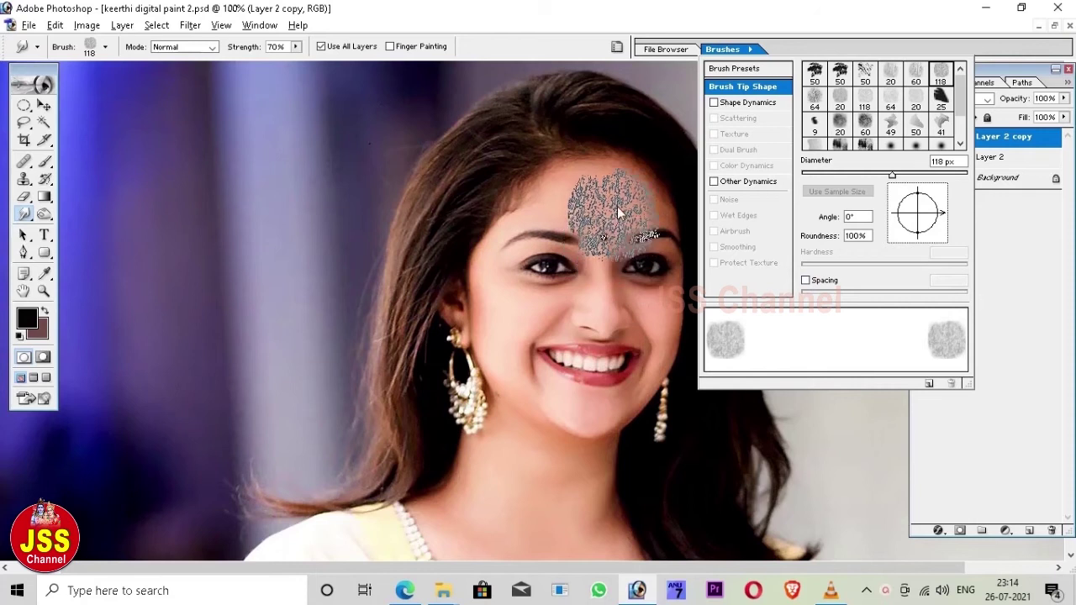
click(305, 141)
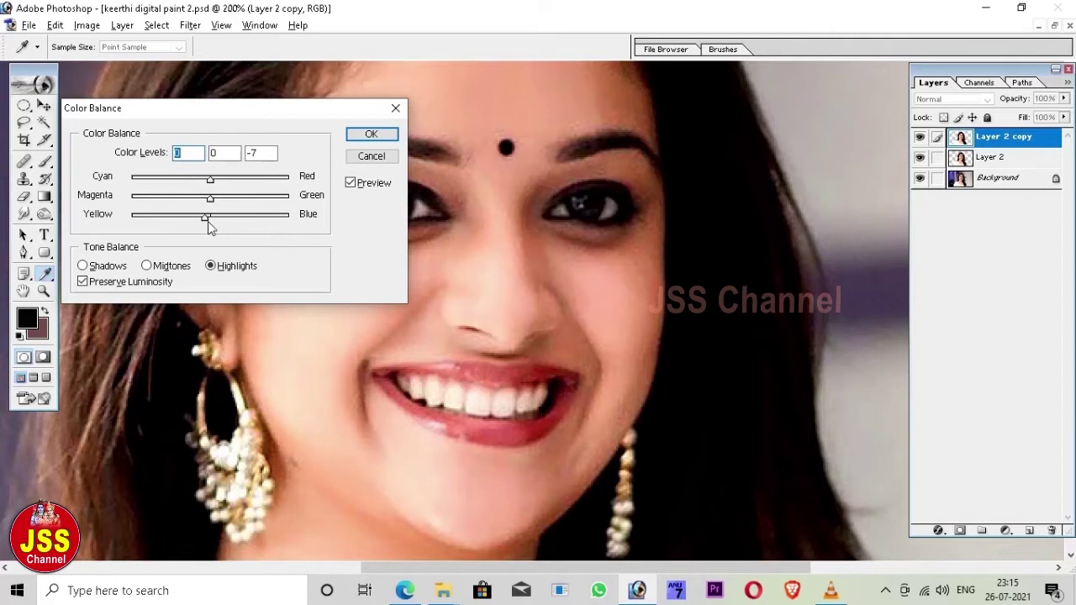
Apply the Yellow/Blue -7 highlight balance and zoom in on the forehead with the smudge brush
click(371, 134)
key(r)
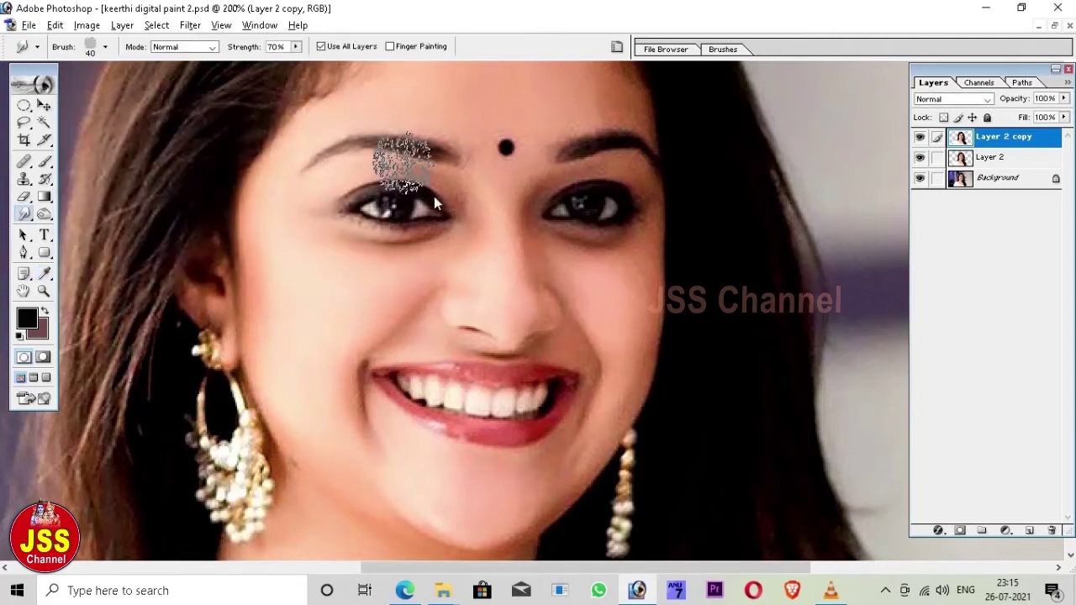
key(ctrl+plus)
key(bracketright)
key(bracketright)
drag(367, 150, 541, 180)
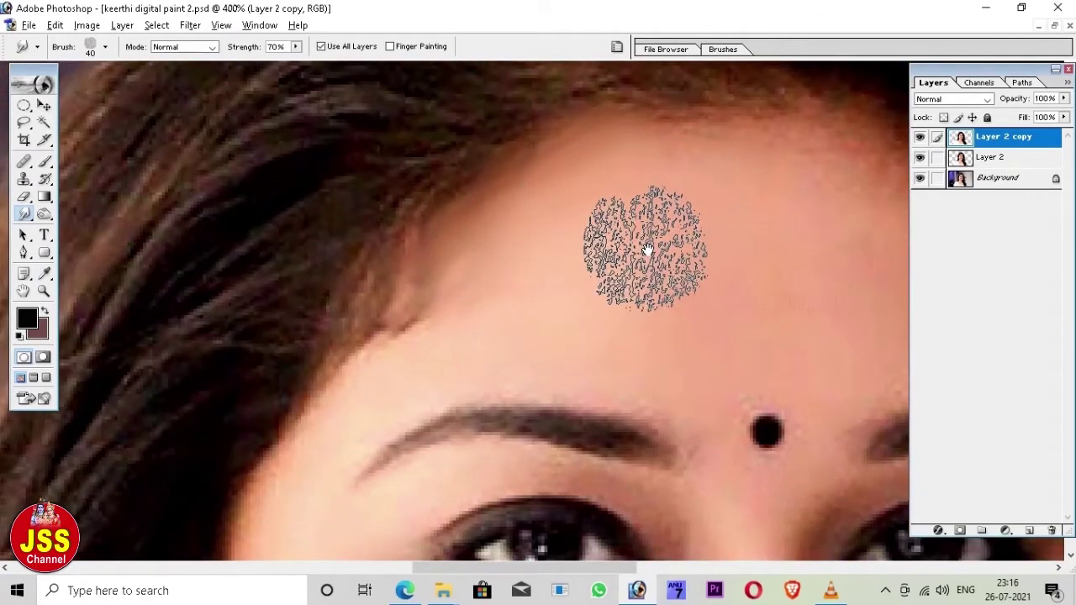
key(bracketleft)
drag(652, 155, 480, 188)
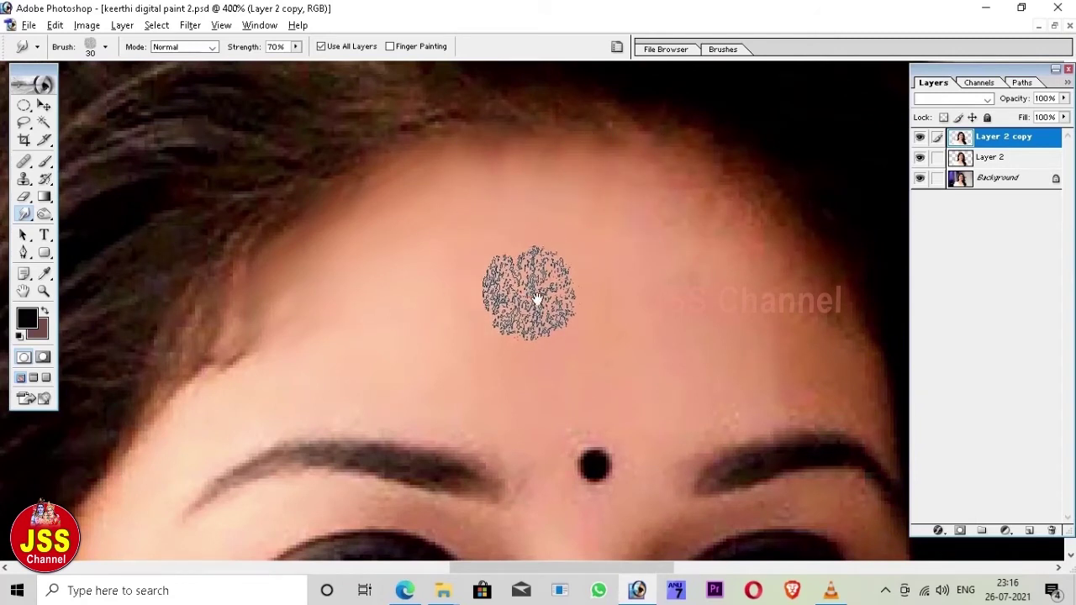
drag(509, 293, 577, 219)
Smudge the forehead skin smooth, varying the brush between 10 and 30
key(bracketleft)
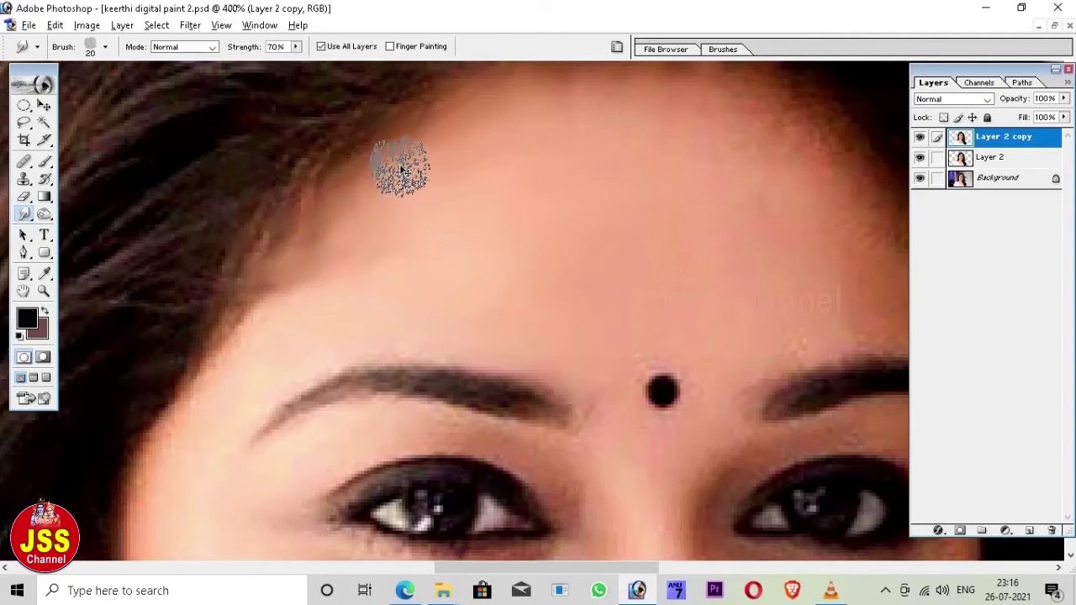
key(bracketleft)
key(bracketright)
key(bracketright)
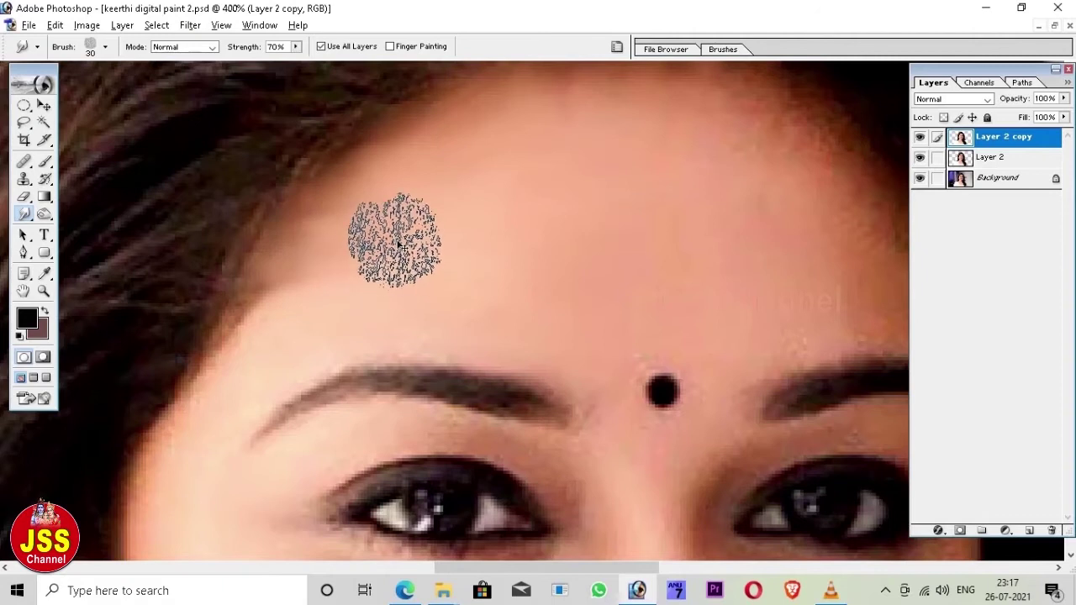
key(bracketleft)
scroll(391, 302, down, 2)
scroll(390, 303, left, 2)
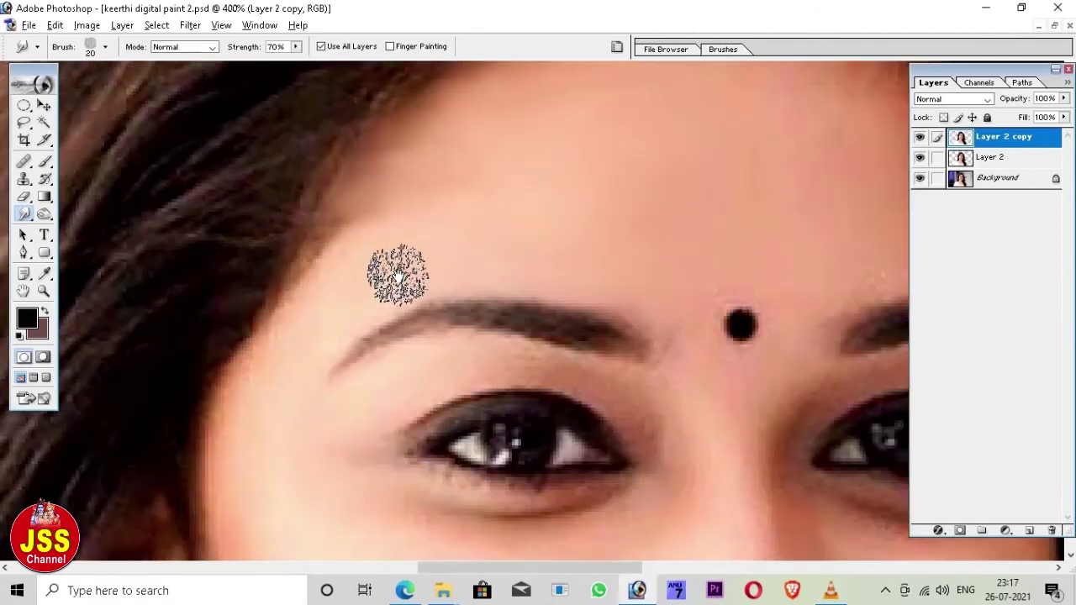
scroll(435, 186, down, 2)
scroll(435, 186, left, 1)
key(bracketleft)
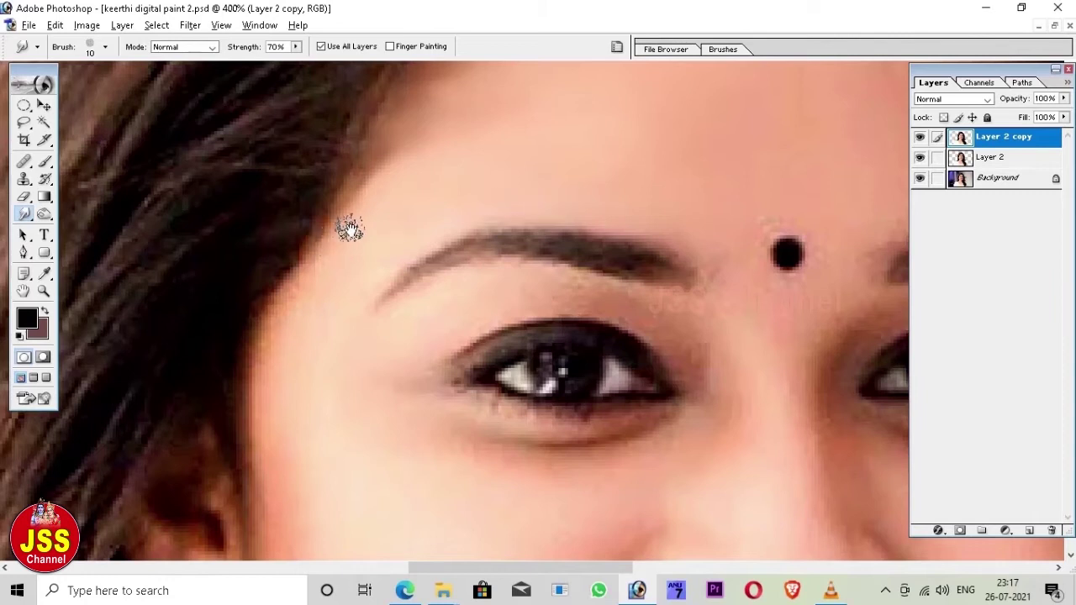
key(bracketright)
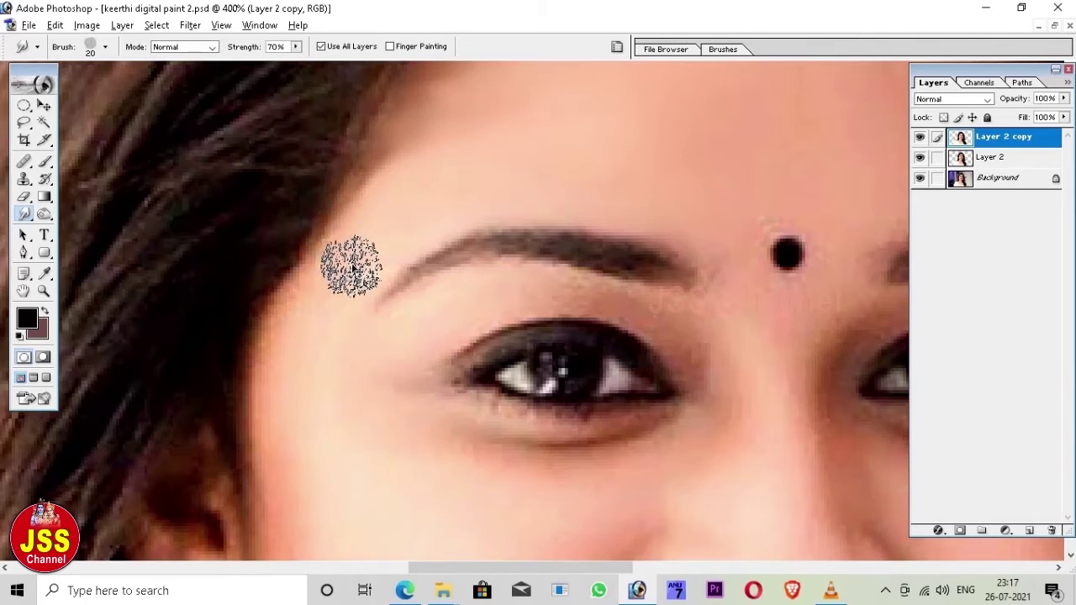
key(bracketleft)
scroll(300, 312, up, 1)
scroll(300, 312, right, 2)
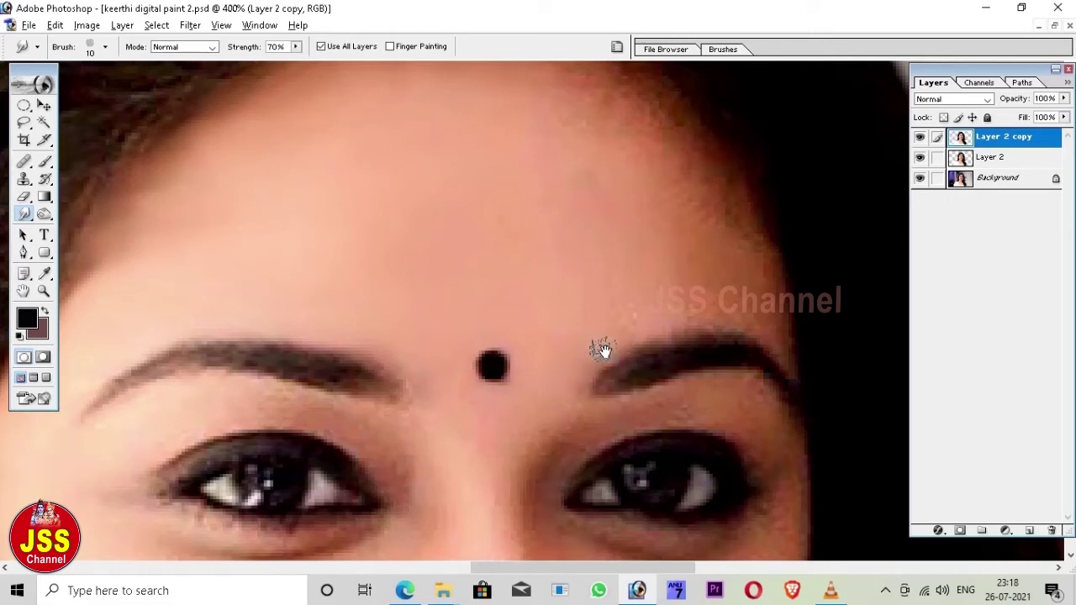
key(bracketright)
Smudge the lower forehead and brow area, switching the brush between 10 and 30
drag(564, 217, 624, 293)
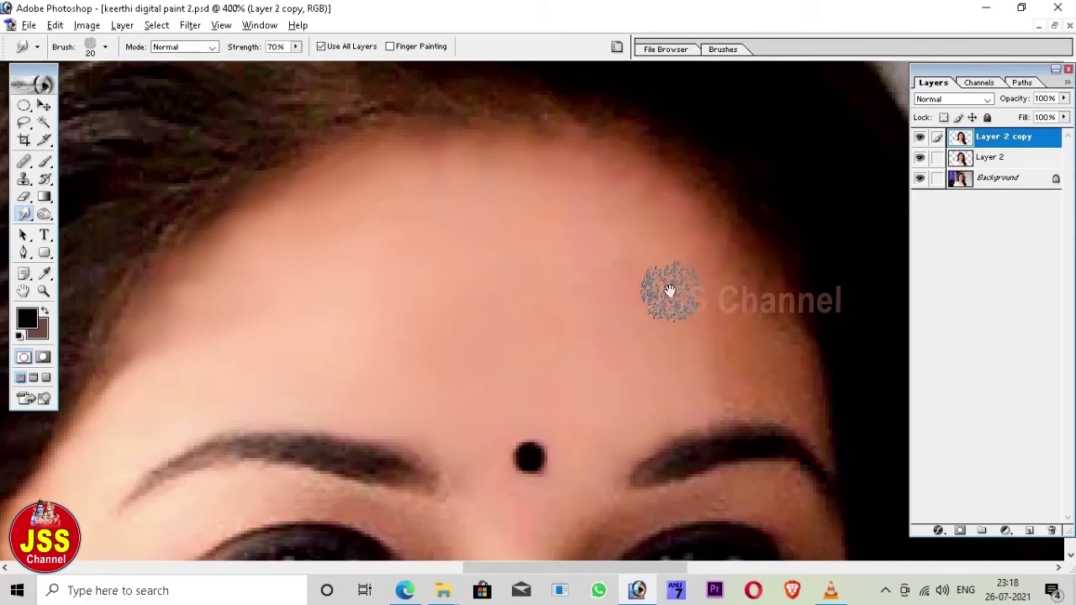
key(bracketleft)
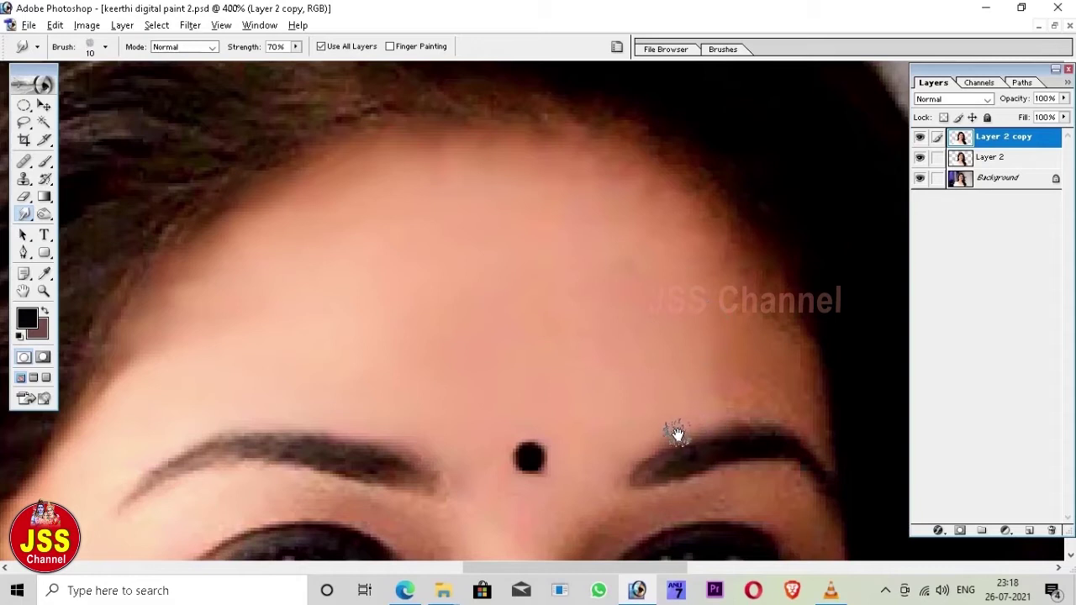
key(bracketright)
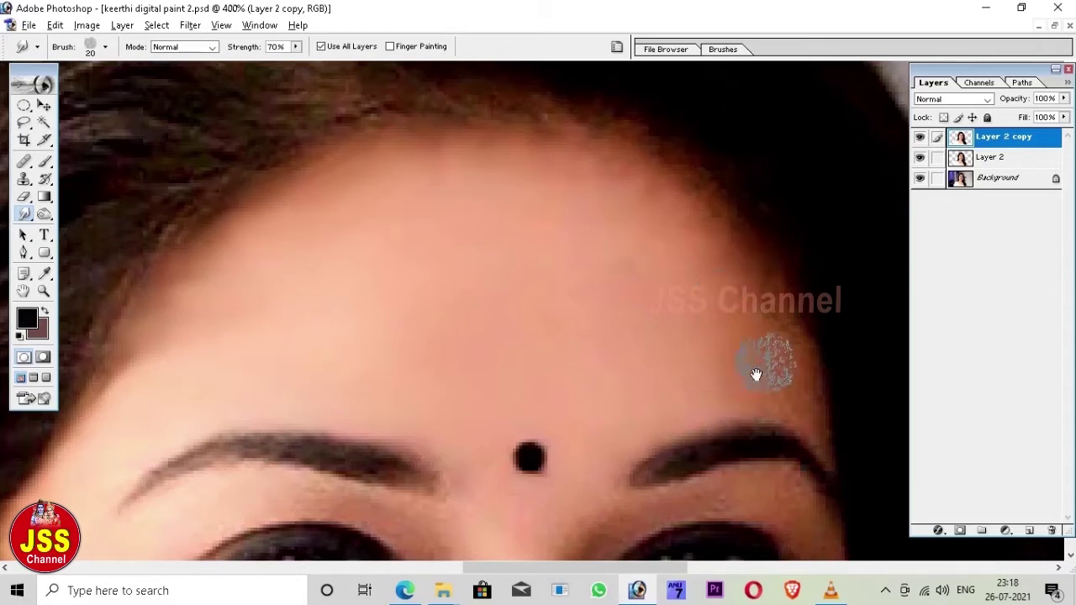
drag(732, 241, 654, 169)
key(bracketleft)
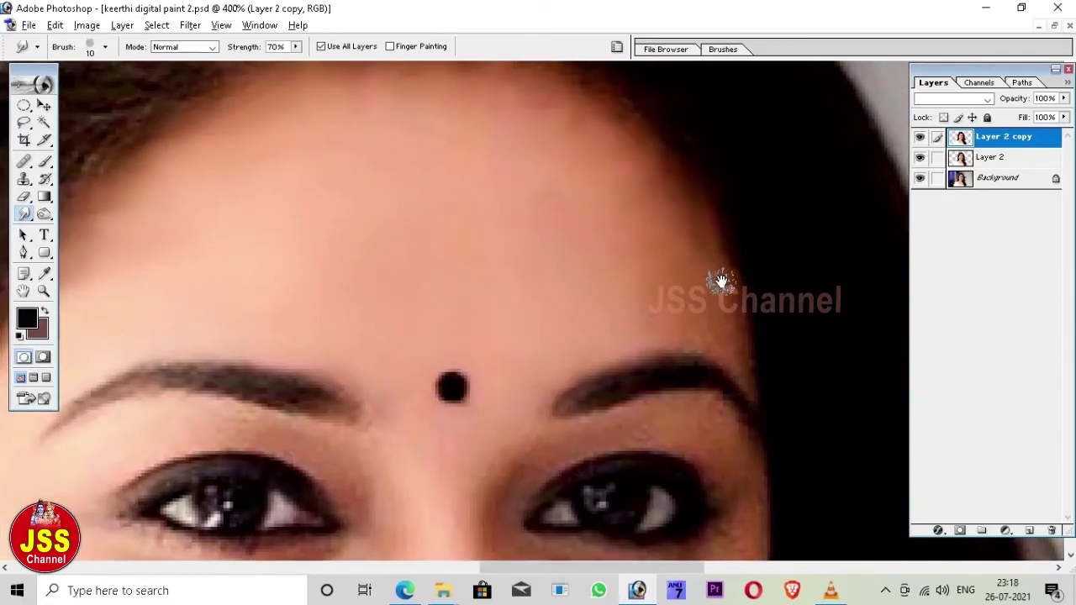
key(bracketright)
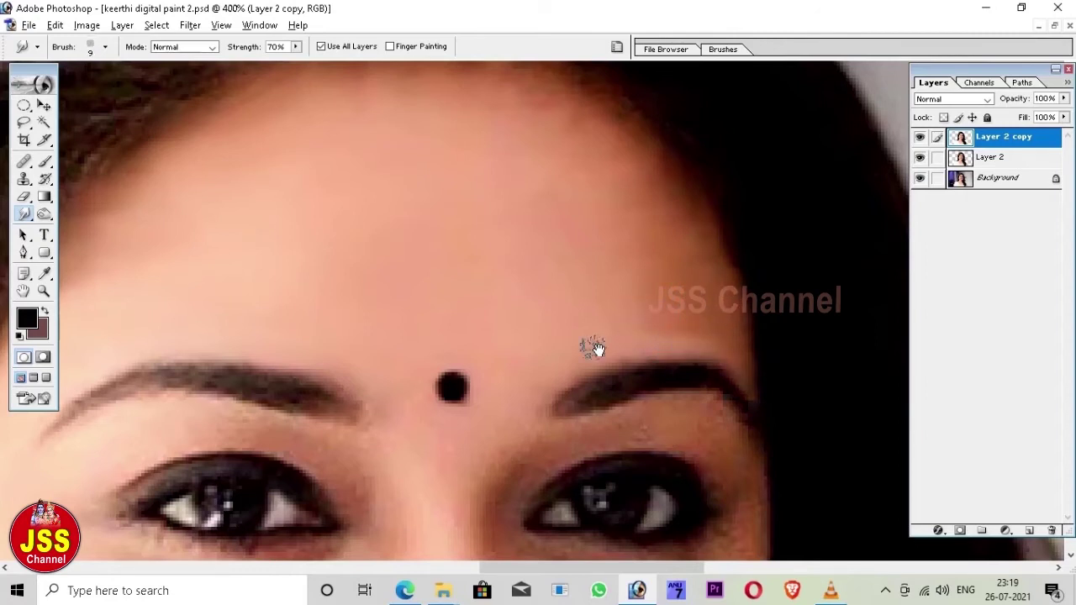
key(bracketright)
drag(629, 233, 687, 315)
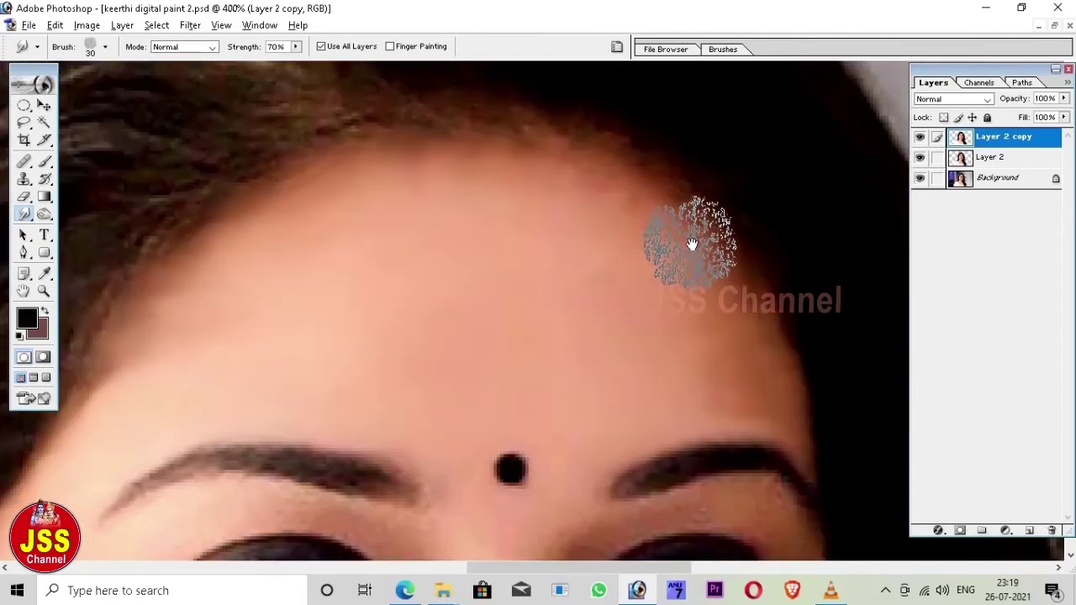
Smudge the nose and cheek skin smooth, switching the brush between 10 and 20
scroll(601, 177, down, 5)
scroll(338, 252, left, 5)
scroll(327, 177, down, 3)
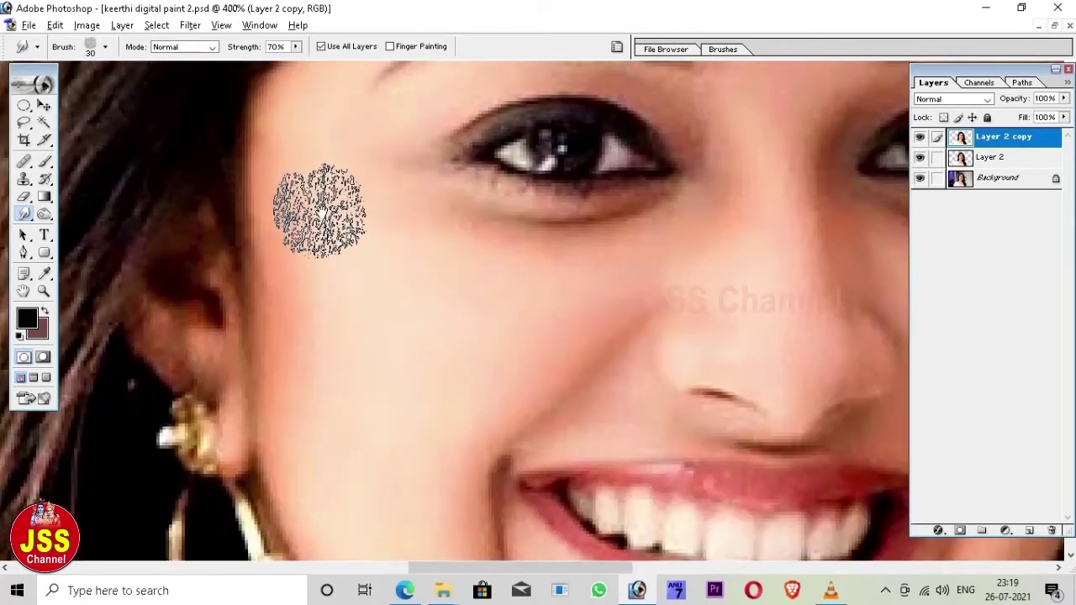
scroll(622, 277, up, 3)
scroll(605, 199, right, 4)
key(bracketleft)
key(bracketleft)
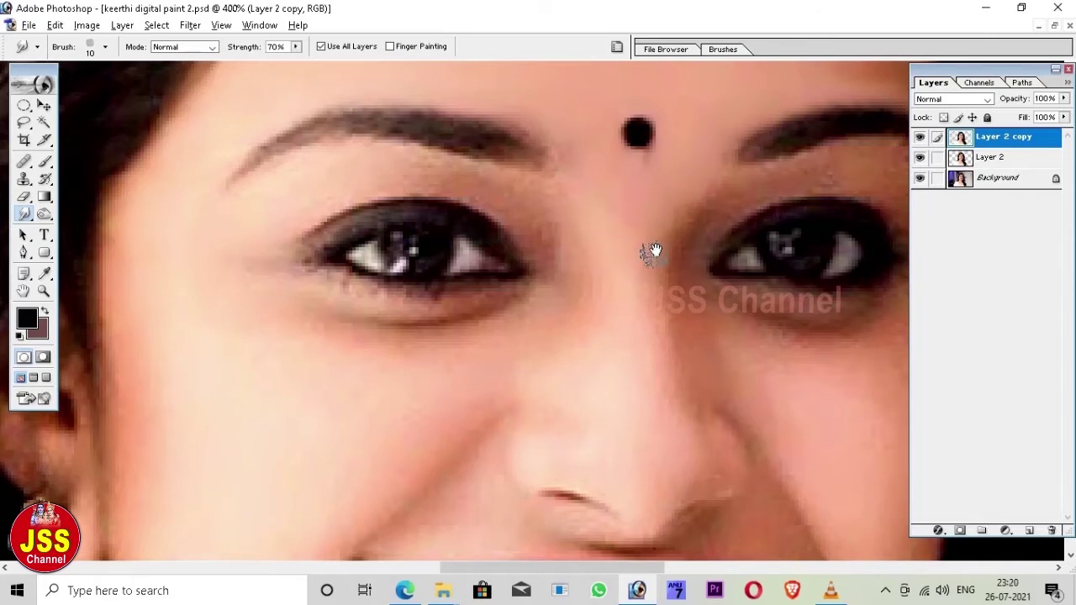
scroll(664, 232, down, 2)
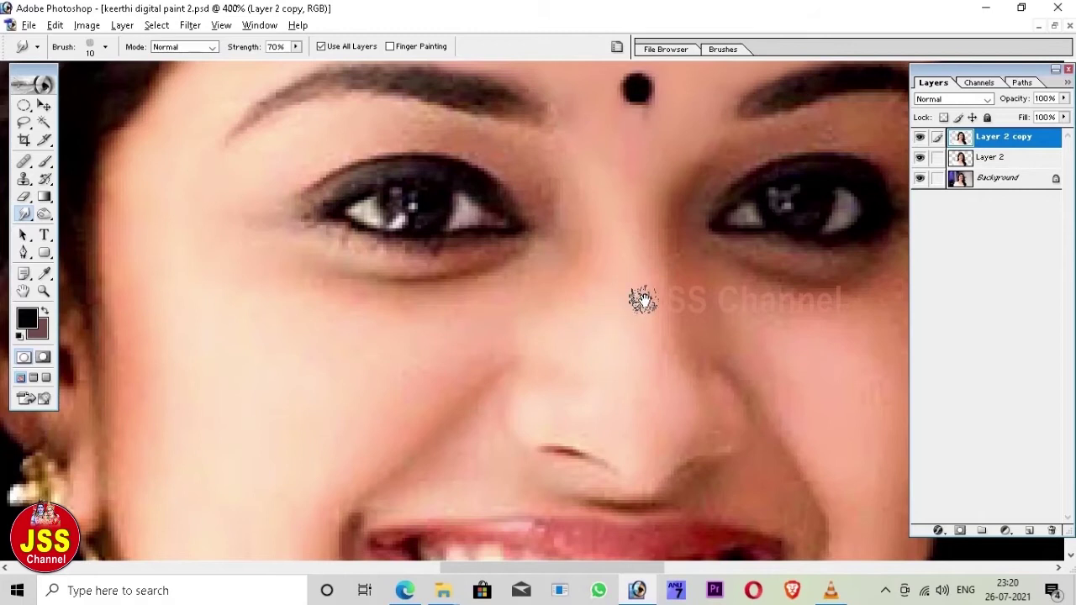
key(ctrl+minus)
key(ctrl+minus)
key(ctrl+minus)
key(ctrl+plus)
key(ctrl+plus)
key(bracketright)
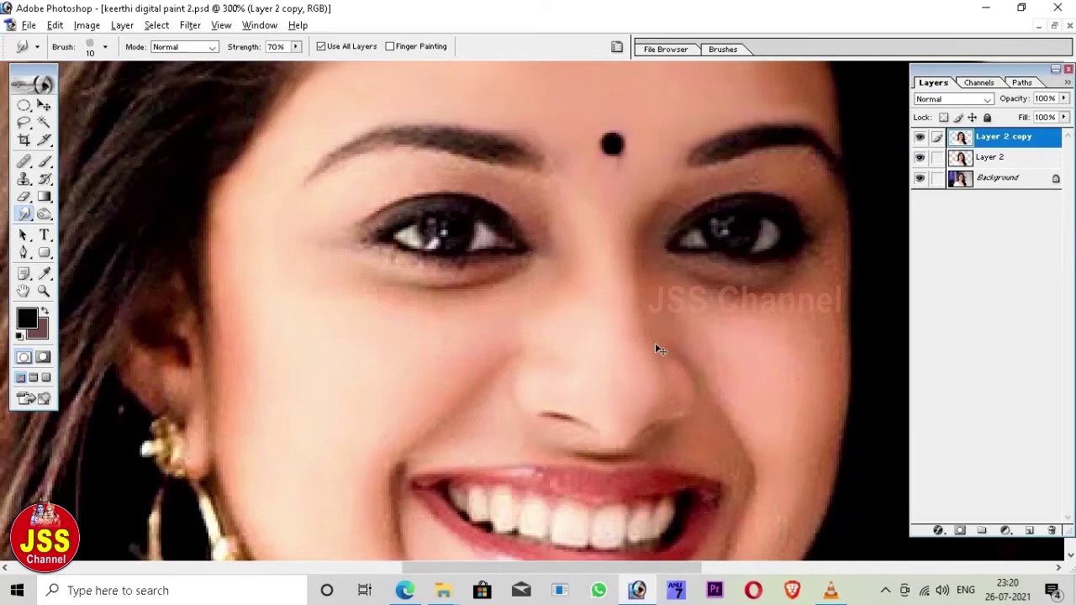
Smudge the under-eye skin, varying the brush between 10 and 30
scroll(654, 343, up, 3)
scroll(644, 187, up, 3)
key(bracketright)
key(bracketright)
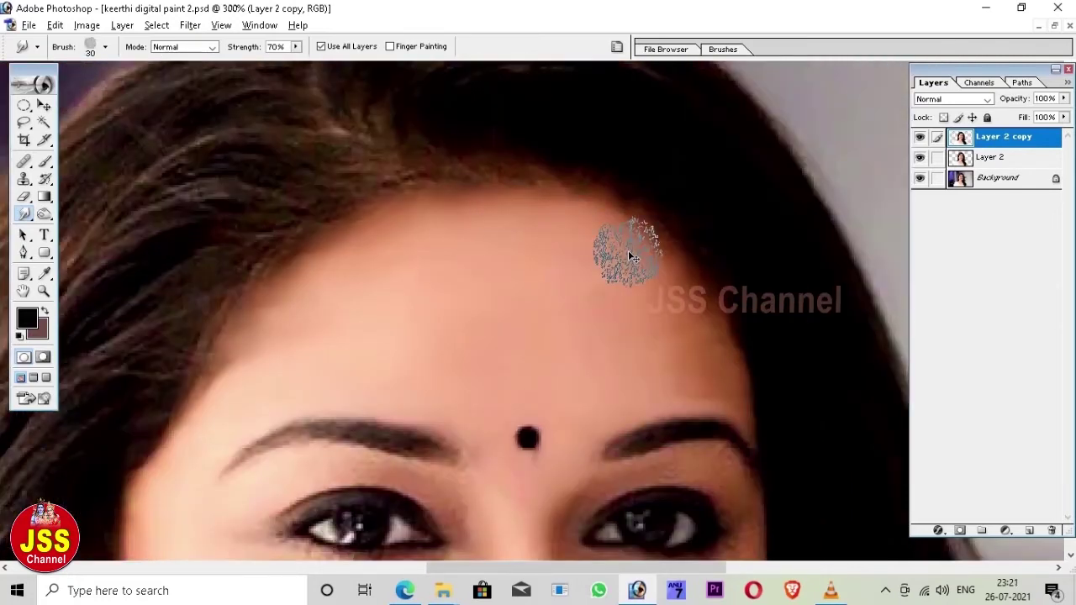
key(bracketleft)
key(bracketleft)
scroll(632, 363, down, 3)
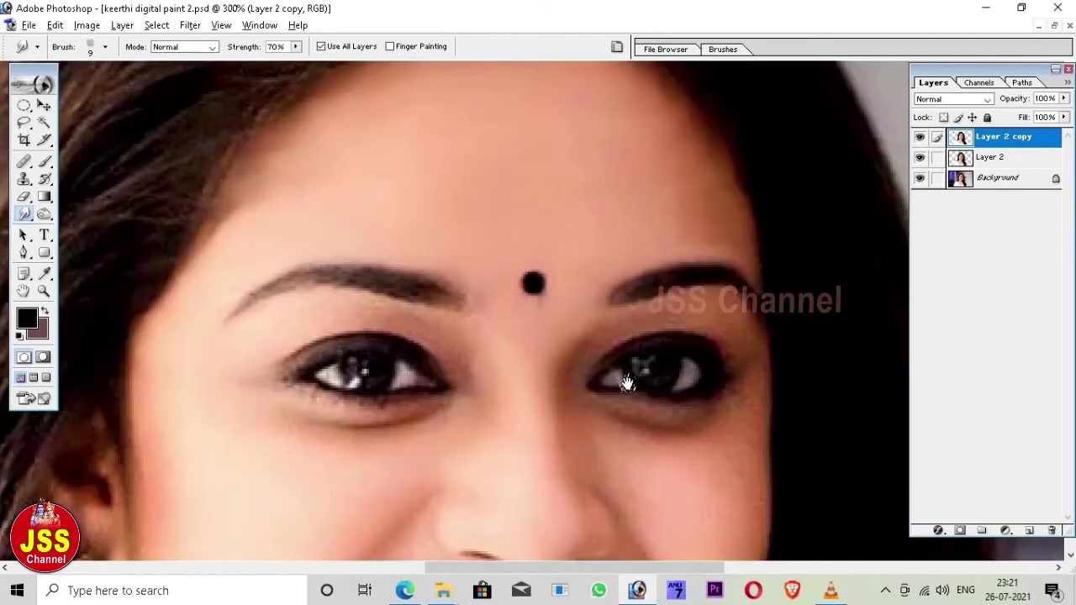
scroll(588, 361, left, 3)
scroll(538, 357, down, 2)
scroll(454, 302, down, 1)
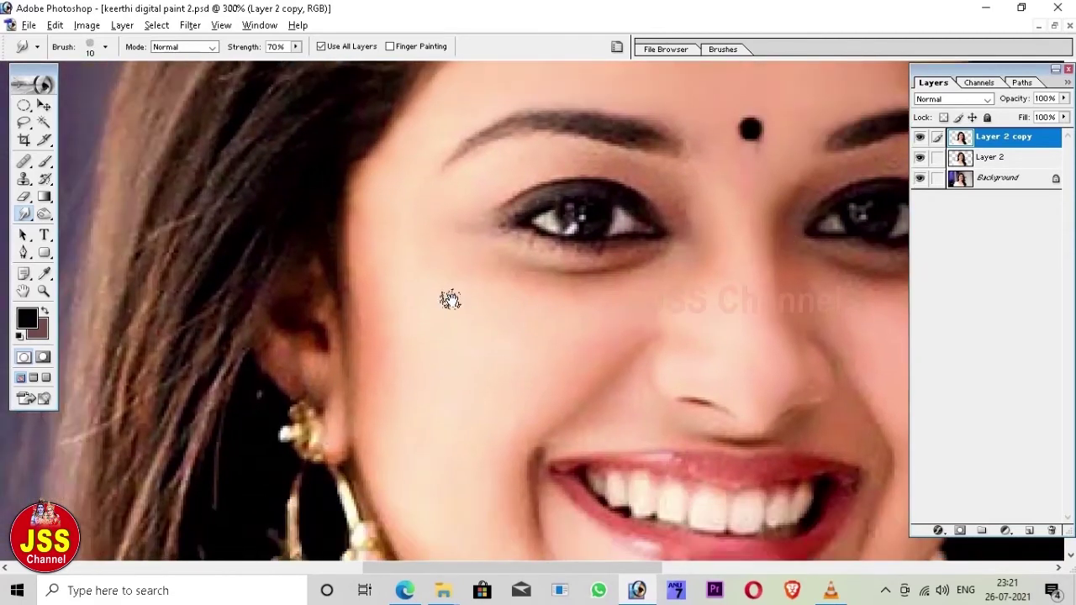
Rotate the canvas 180° to turn the portrait upside down
key(alt+i)
key(e)
key(Return)
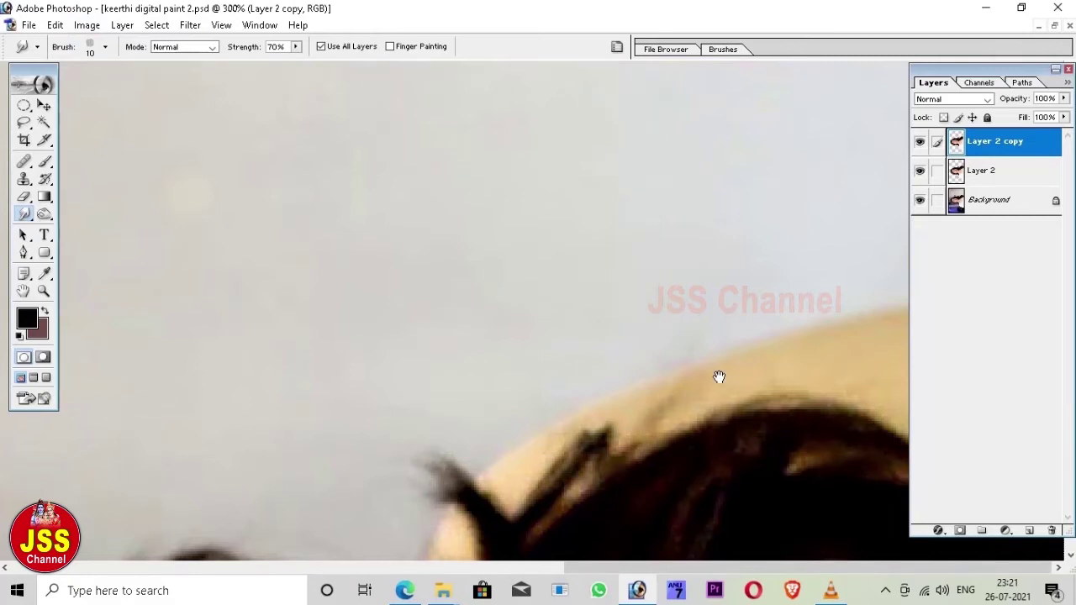
Pan around the upside-down image to inspect the hair strands, neck and necklace
mouse_move(748, 415)
mouse_down()
mouse_move(365, 207)
mouse_move(675, 194)
mouse_up()
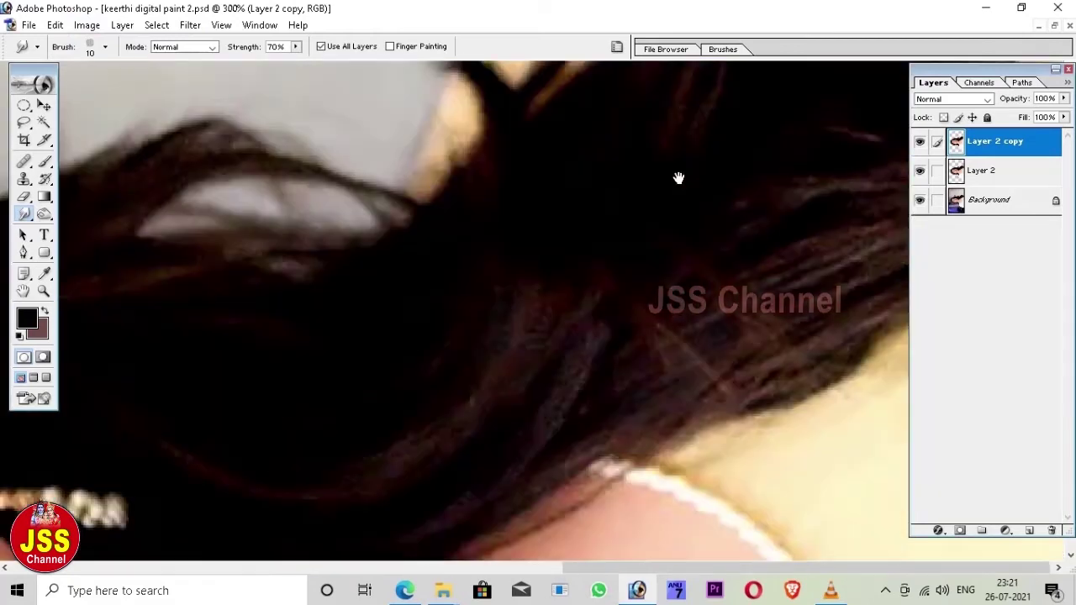
drag(562, 375, 738, 232)
scroll(438, 333, left, 5)
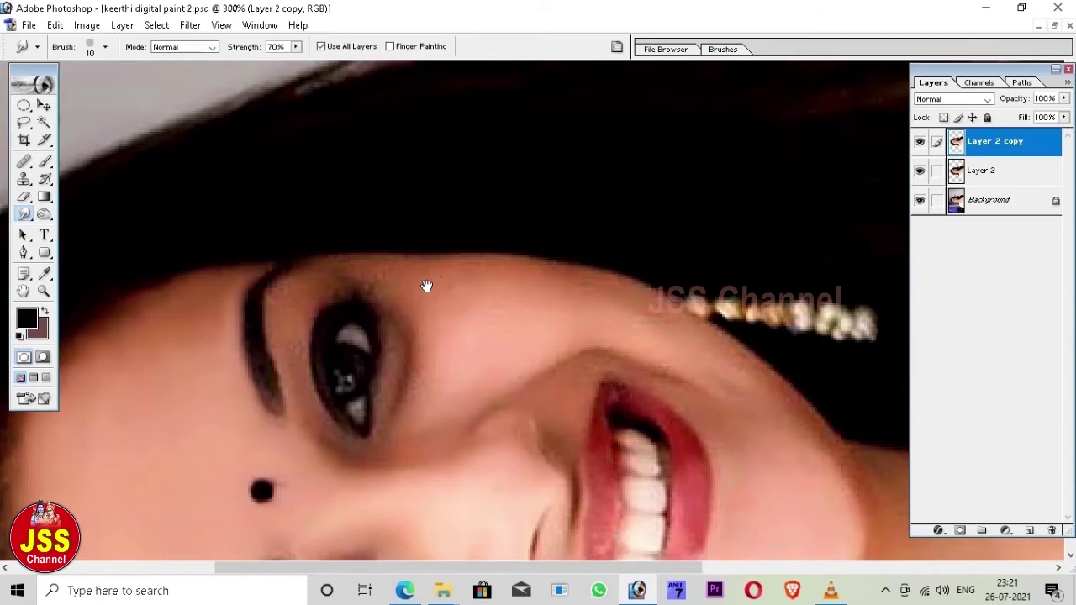
scroll(426, 286, down, 2)
scroll(426, 286, right, 1)
drag(376, 174, 392, 217)
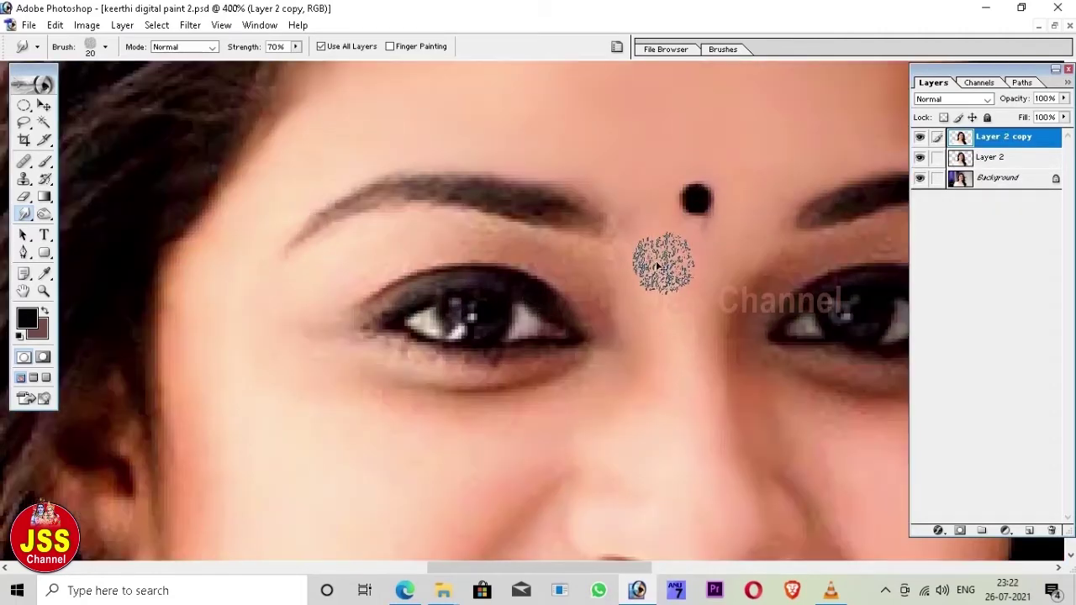
Smudge the left cheek skin smooth with a 20 px brush
key(bracketleft)
scroll(227, 252, down, 3)
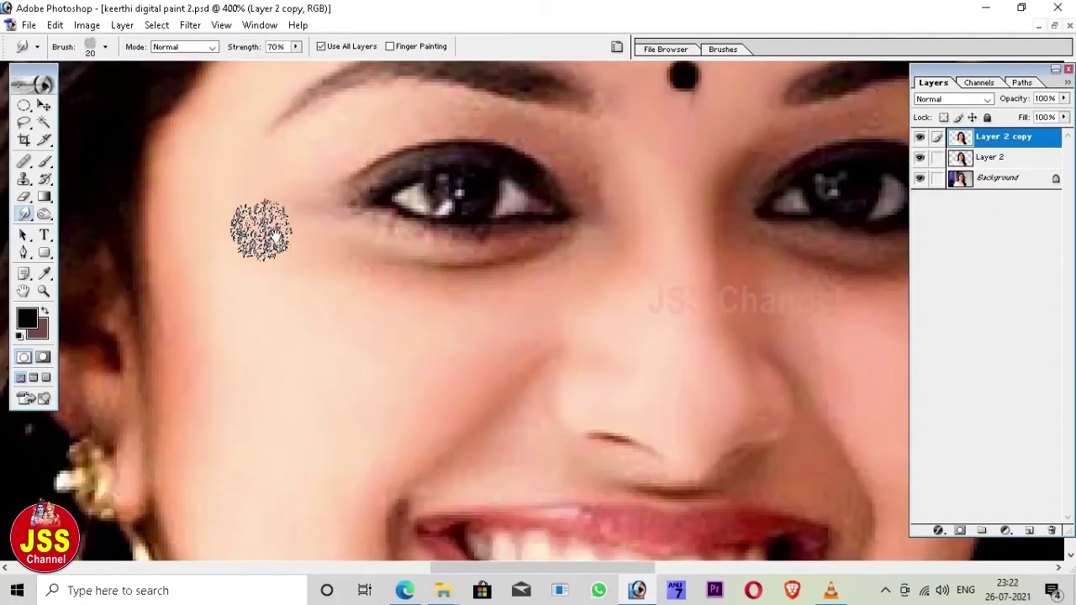
mouse_move(332, 282)
mouse_down()
mouse_move(412, 288)
mouse_move(410, 396)
mouse_move(409, 329)
mouse_up()
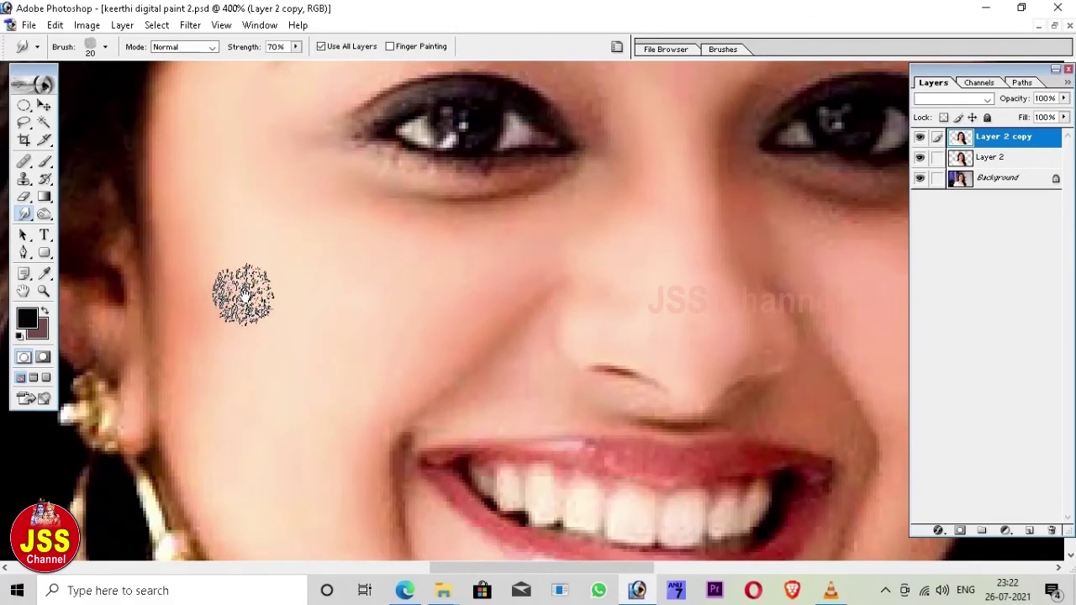
key(bracketright)
key(bracketright)
mouse_move(348, 396)
mouse_down()
mouse_move(361, 324)
mouse_move(320, 252)
mouse_up()
Smudge the cheek beside the smile with a 30 px brush
key(bracketleft)
key(bracketleft)
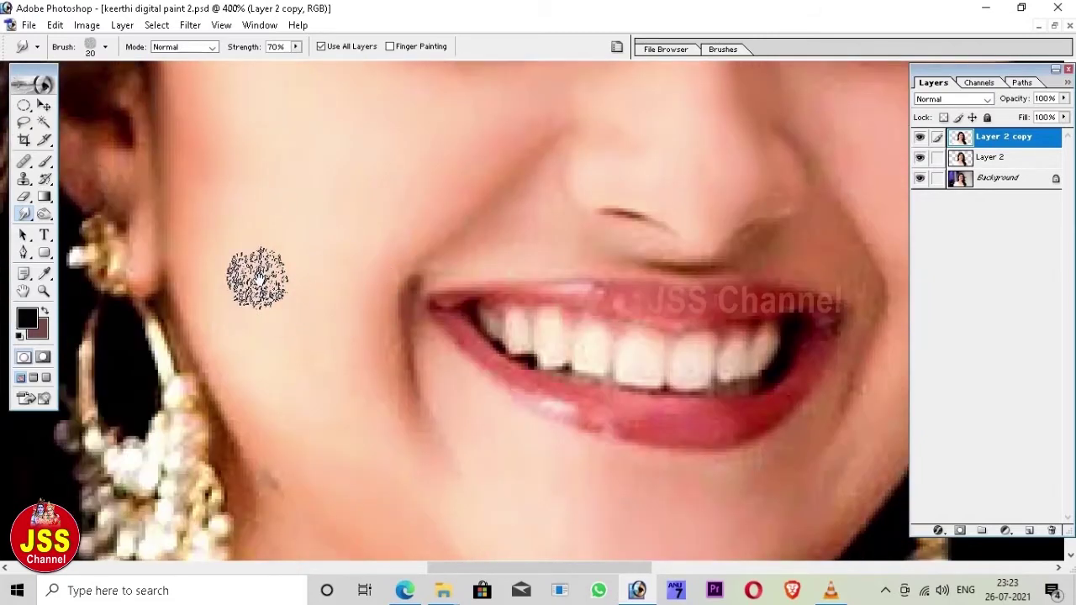
scroll(294, 319, down, 2)
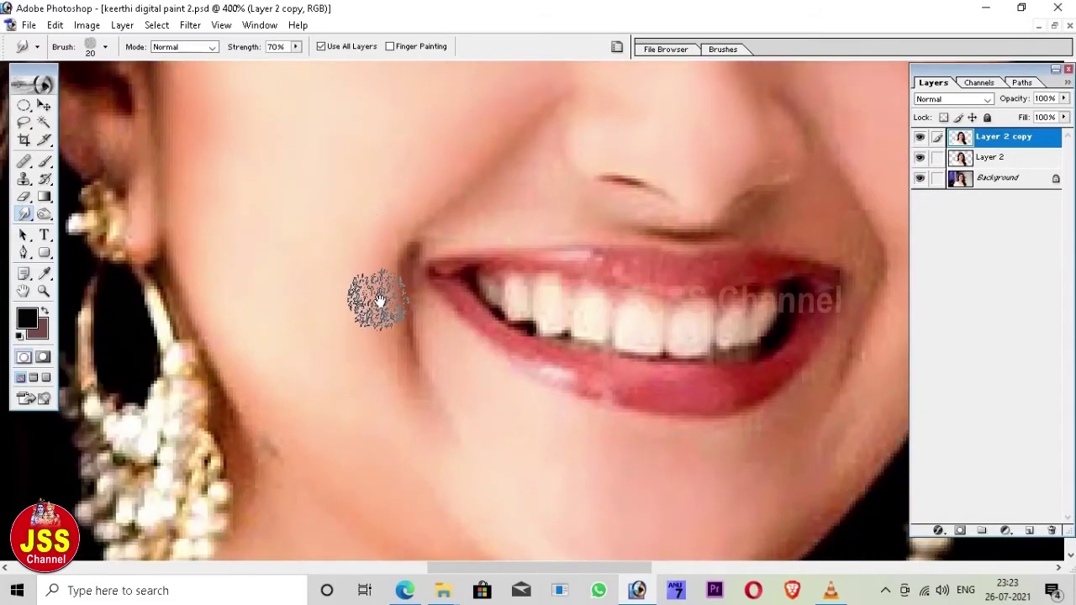
scroll(370, 290, down, 2)
mouse_move(225, 255)
mouse_down()
mouse_move(271, 348)
mouse_move(253, 295)
mouse_move(342, 307)
mouse_move(327, 362)
mouse_up()
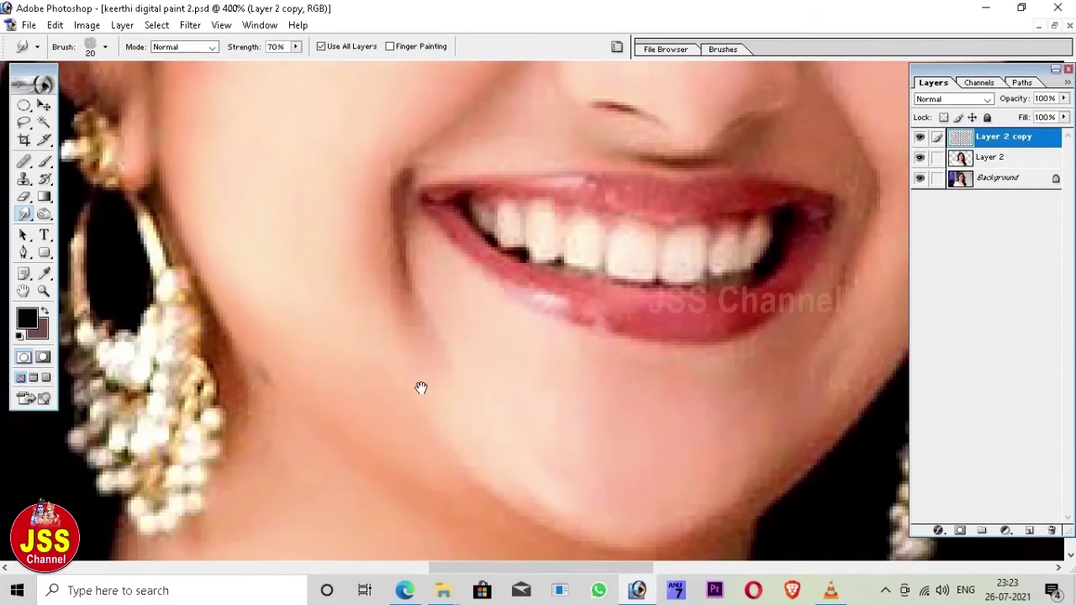
scroll(392, 445, up, 5)
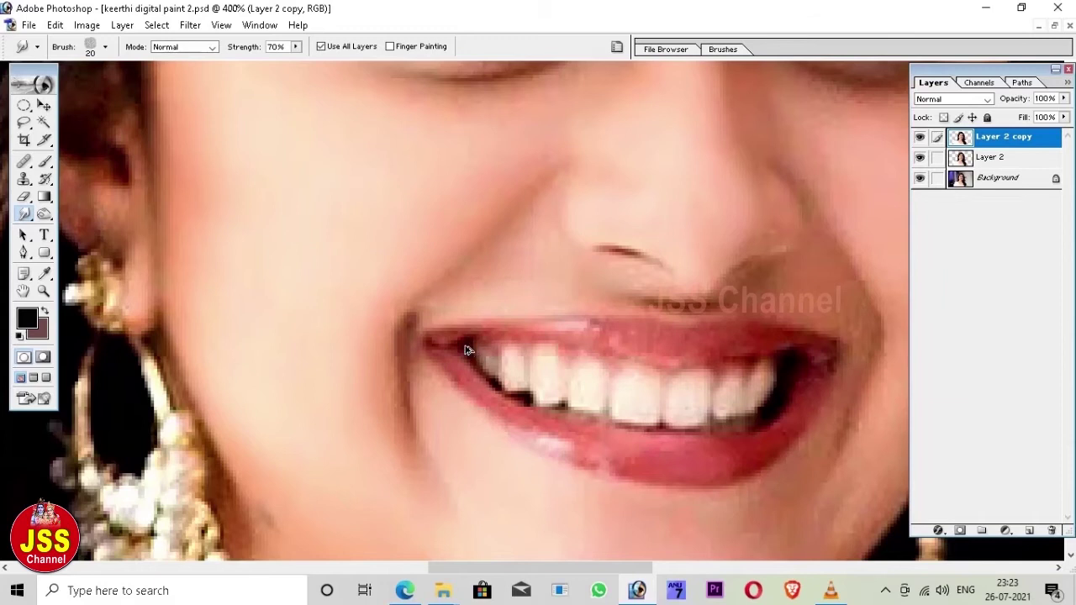
scroll(471, 345, up, 5)
key(ctrl+plus)
key(bracketleft)
key(bracketleft)
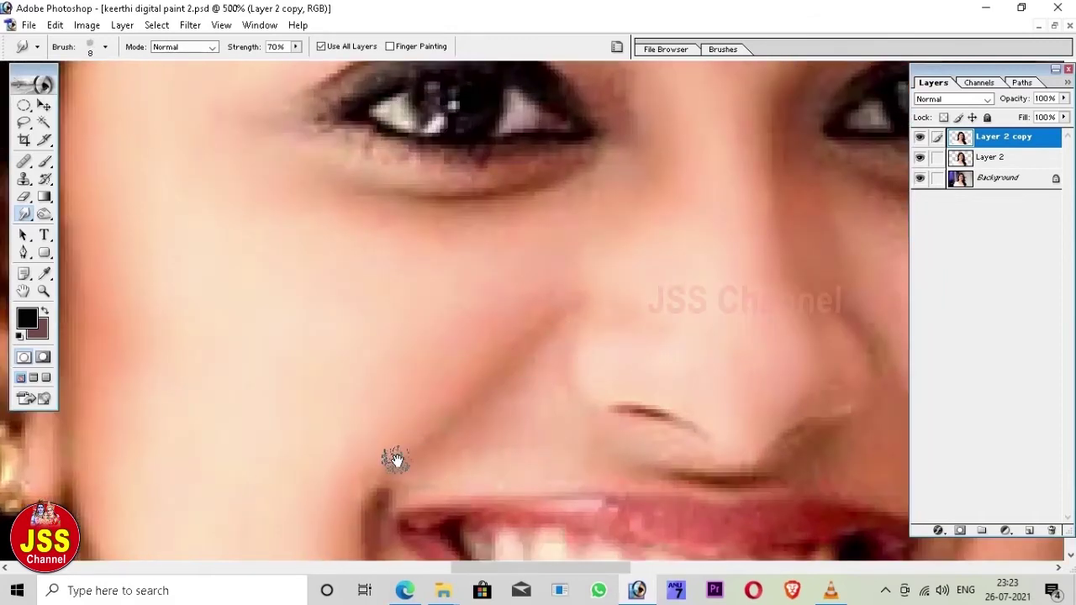
Smudge the skin under the eye with a 10 px brush
key(bracketright)
key(bracketright)
key(bracketright)
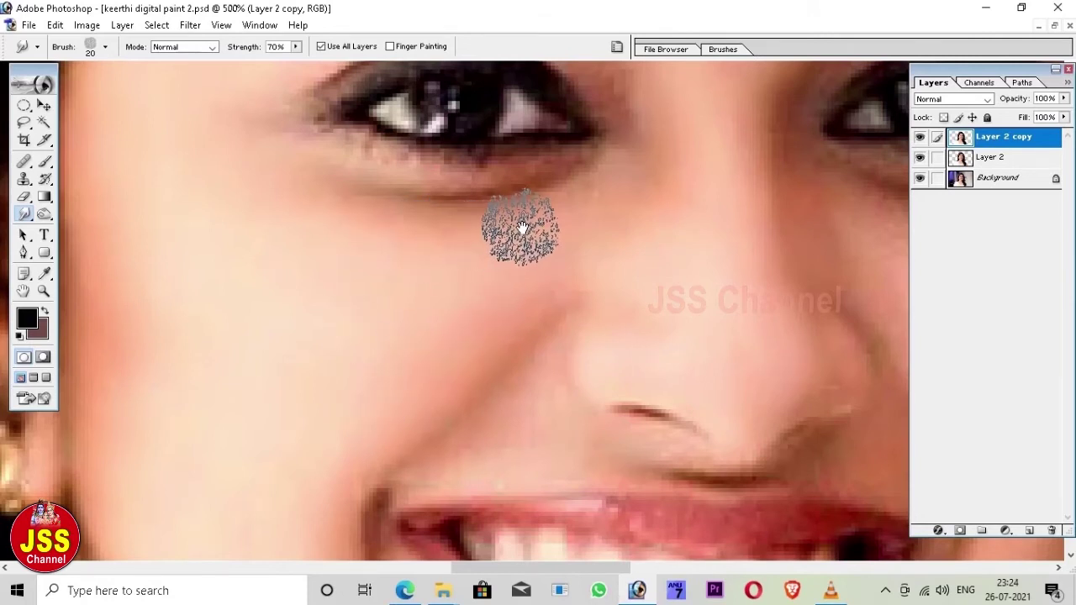
key(bracketleft)
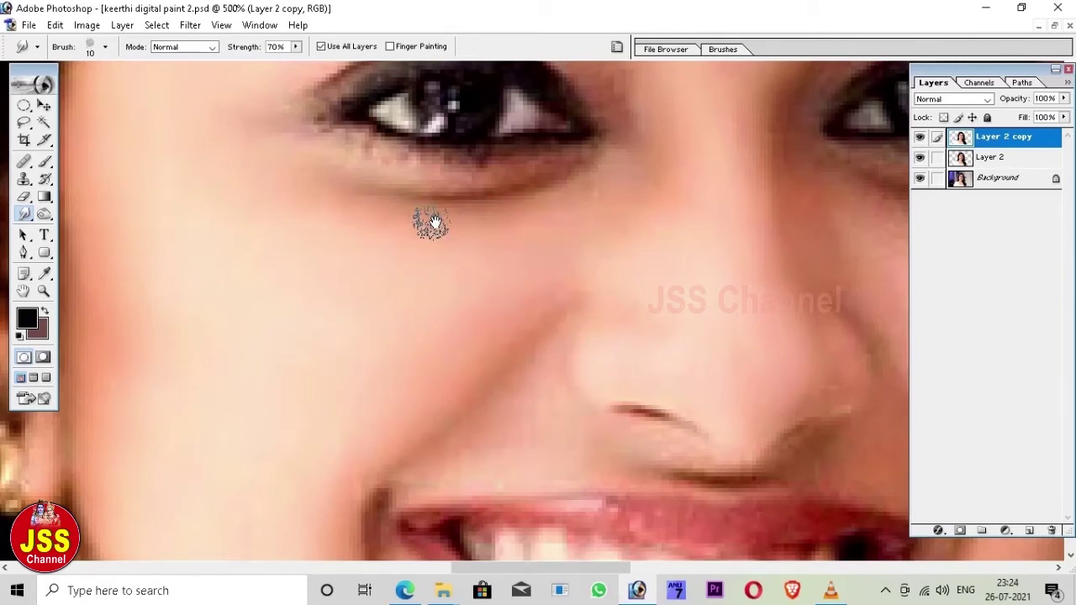
drag(528, 347, 587, 205)
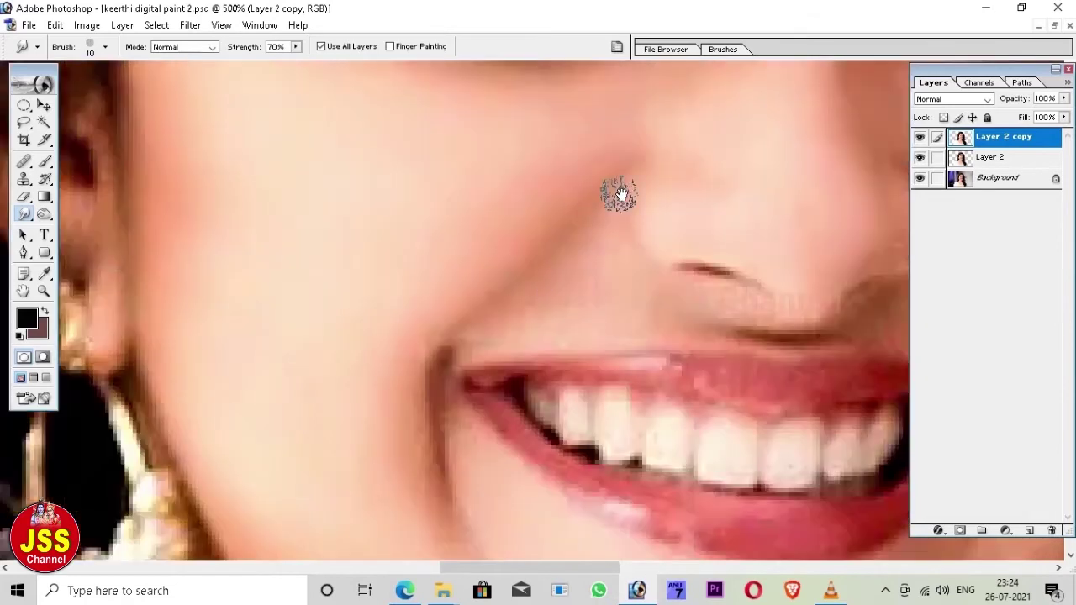
key(bracketright)
key(bracketleft)
key(bracketleft)
mouse_move(501, 327)
mouse_down()
mouse_move(476, 347)
mouse_move(494, 385)
mouse_up()
Blend the nostrils, upper lip and smile corners with a 6–8 px brush, ending at 300% and size 20
key(bracketleft)
key(bracketleft)
key(bracketleft)
mouse_move(652, 157)
mouse_down()
mouse_move(542, 185)
mouse_move(517, 229)
mouse_up()
mouse_move(718, 260)
mouse_down()
mouse_move(739, 244)
mouse_move(705, 360)
mouse_up()
key(bracketright)
key(bracketright)
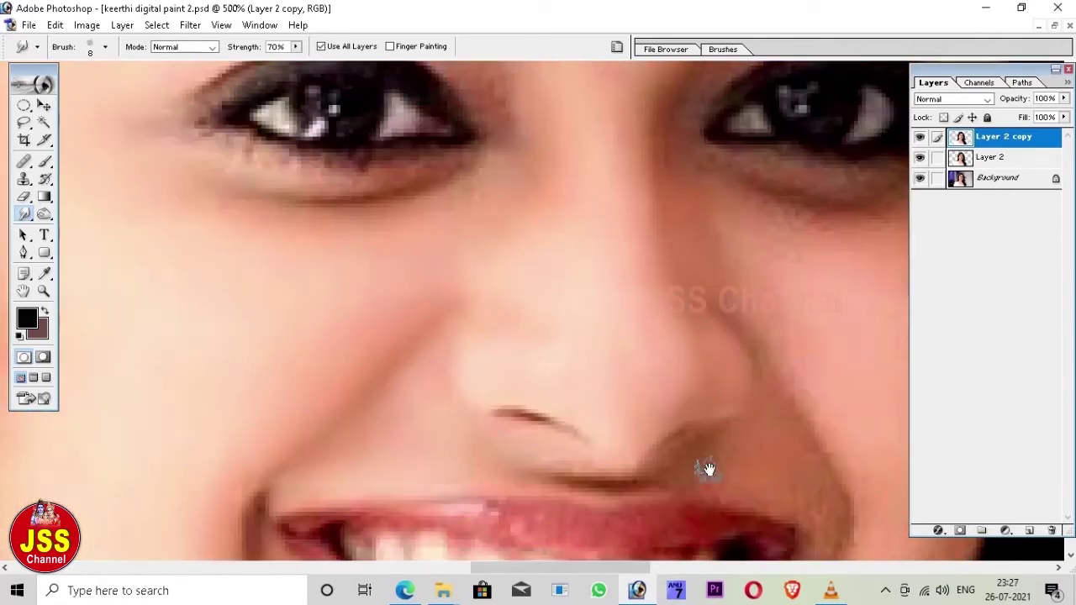
drag(708, 469, 409, 286)
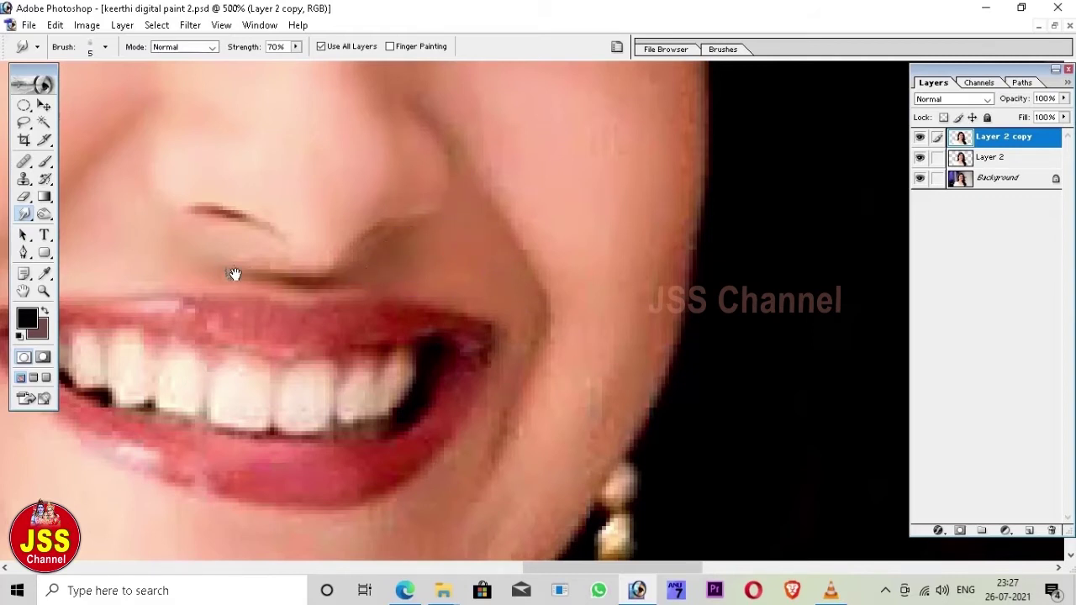
drag(368, 250, 419, 276)
key(ctrl+minus)
key(ctrl+minus)
key(bracketright)
scroll(511, 288, up, 2)
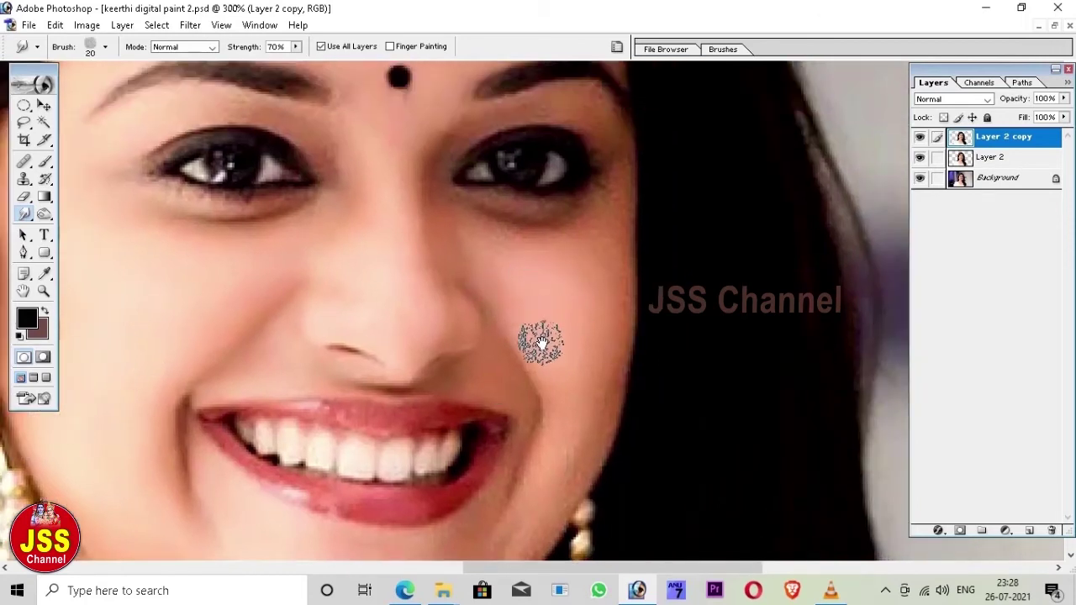
Smudge the mouth corners, chin and jaw edge at 300%, alternating brush sizes 10 and 20
drag(612, 276, 651, 219)
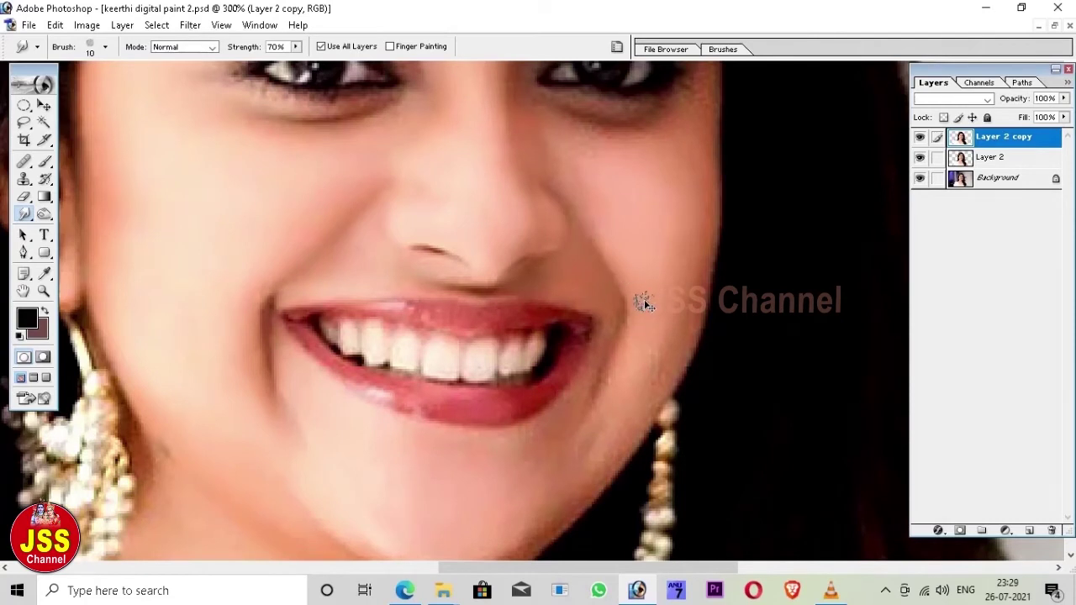
scroll(638, 219, down, 2)
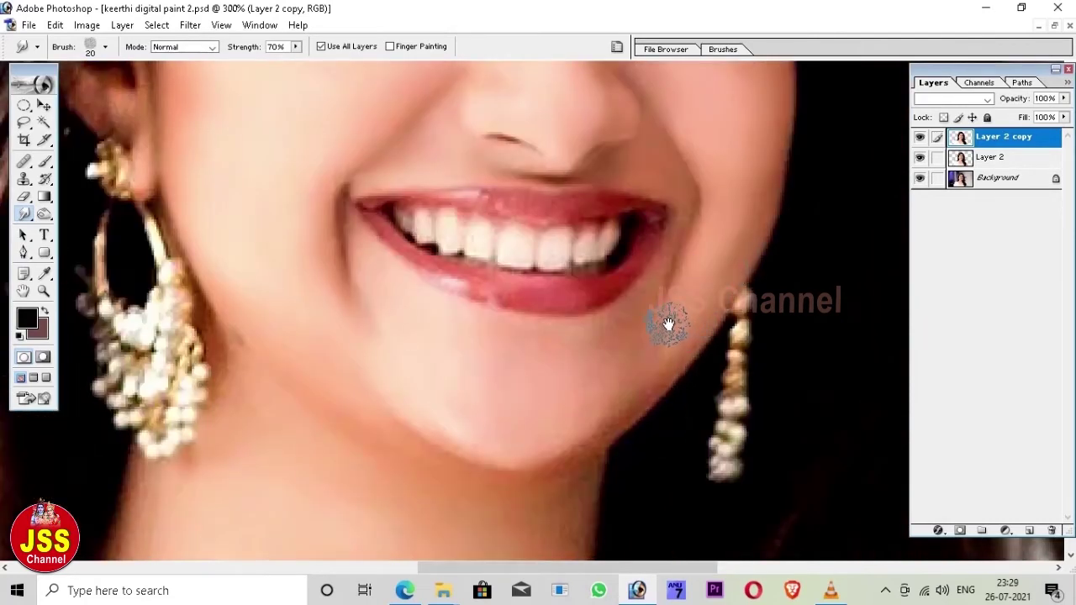
drag(662, 317, 669, 355)
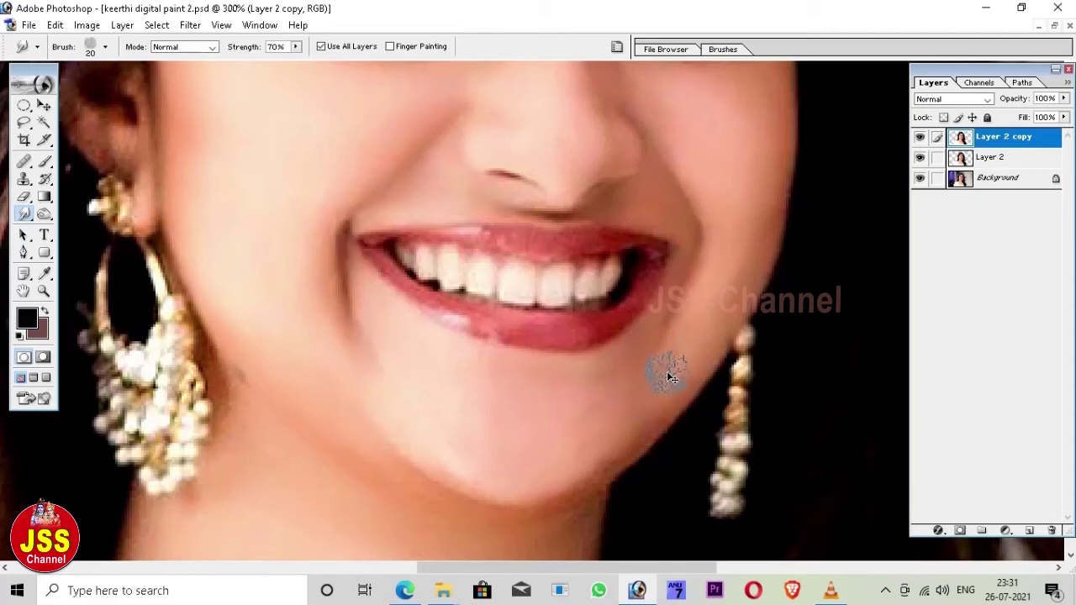
key(bracketleft)
key(bracketright)
key(bracketleft)
key(bracketright)
key(bracketleft)
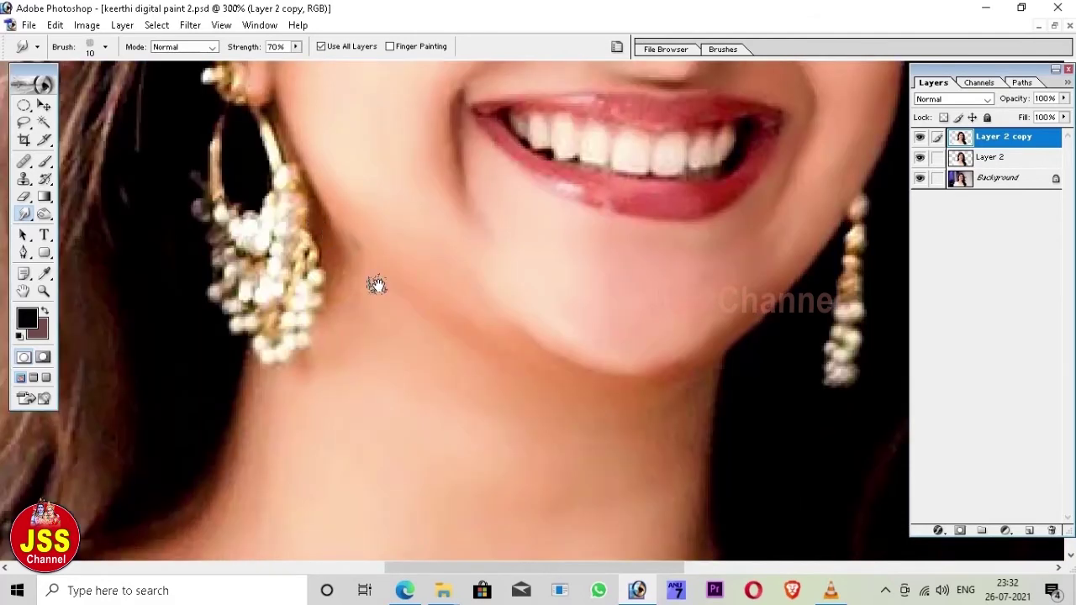
key(bracketleft)
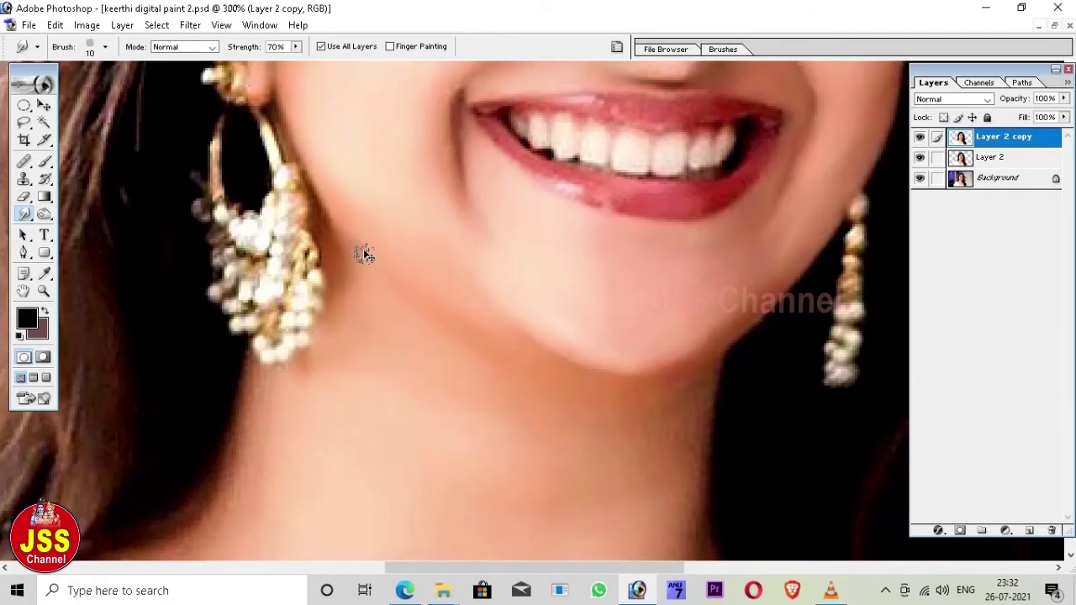
drag(361, 314, 409, 161)
Smudge the neck skin with a large 30–50 px brush
drag(312, 308, 353, 308)
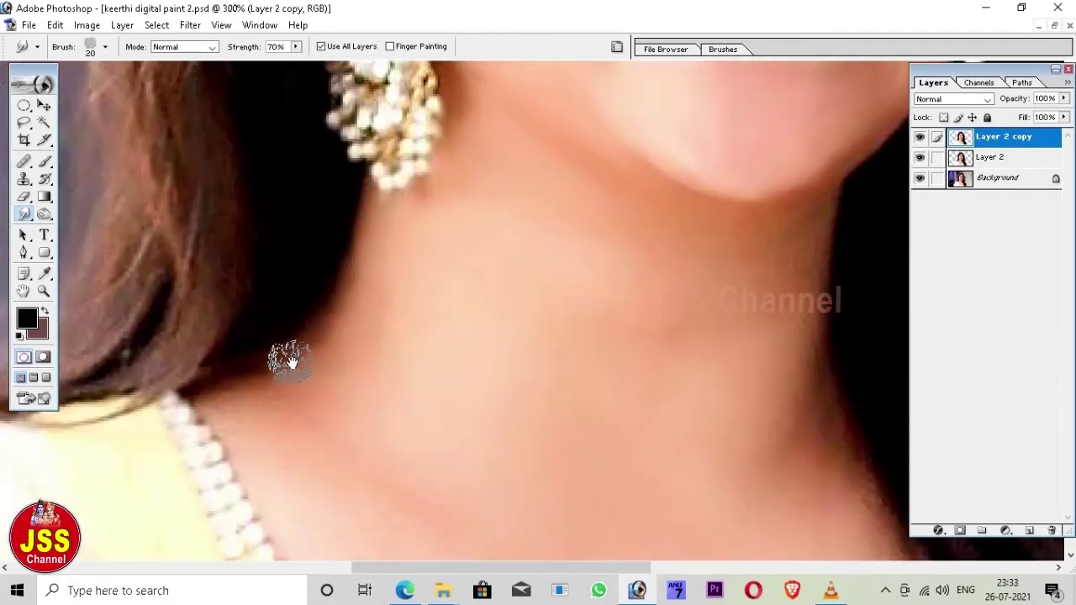
key(bracketright)
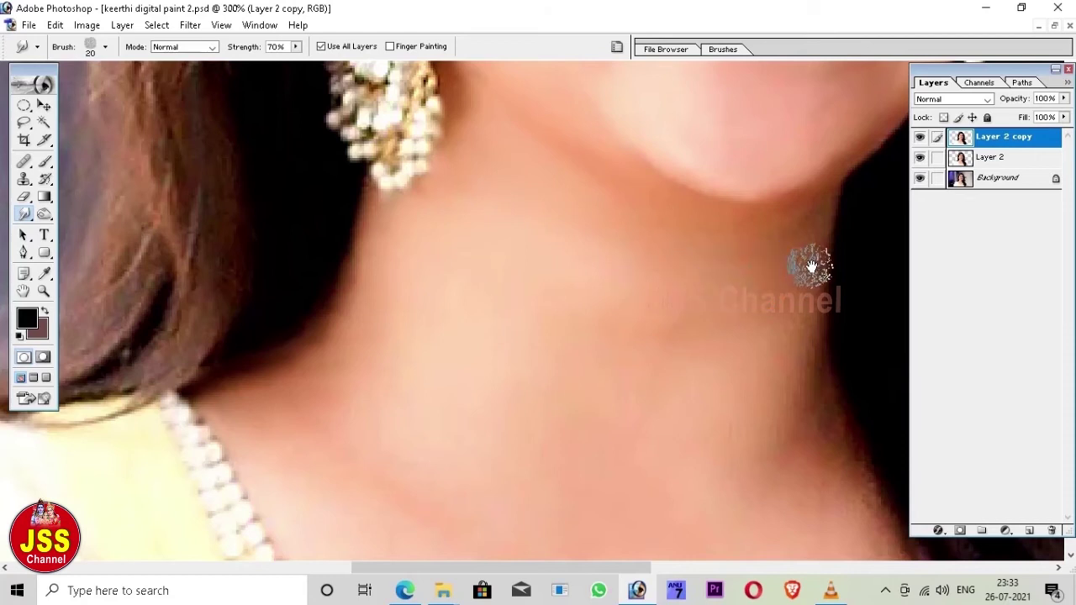
key(bracketleft)
key(bracketleft)
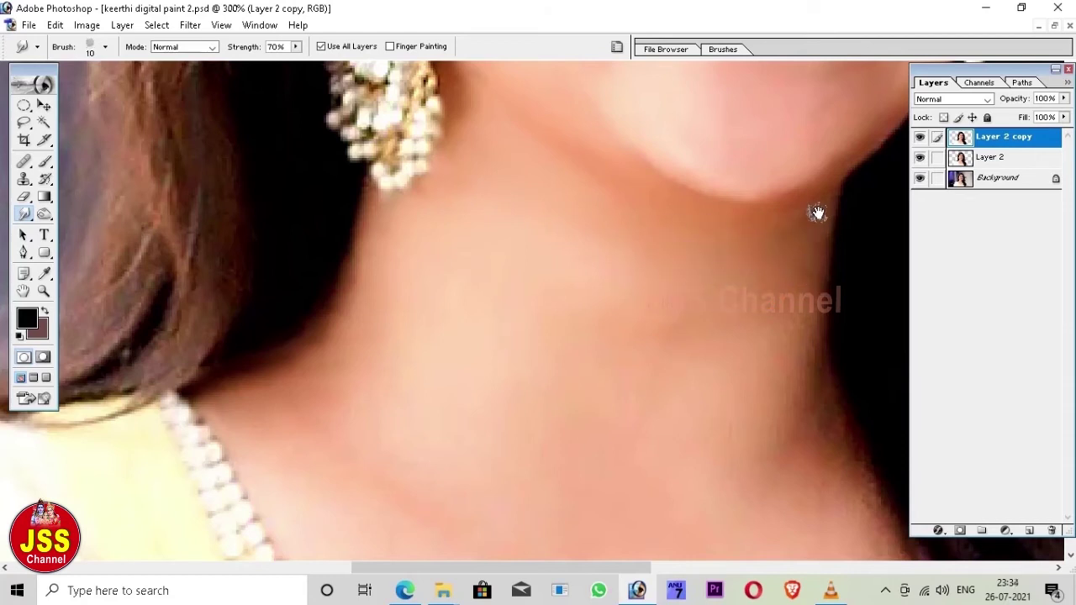
key(bracketright)
key(bracketright)
key(bracketright)
scroll(638, 311, down, 1)
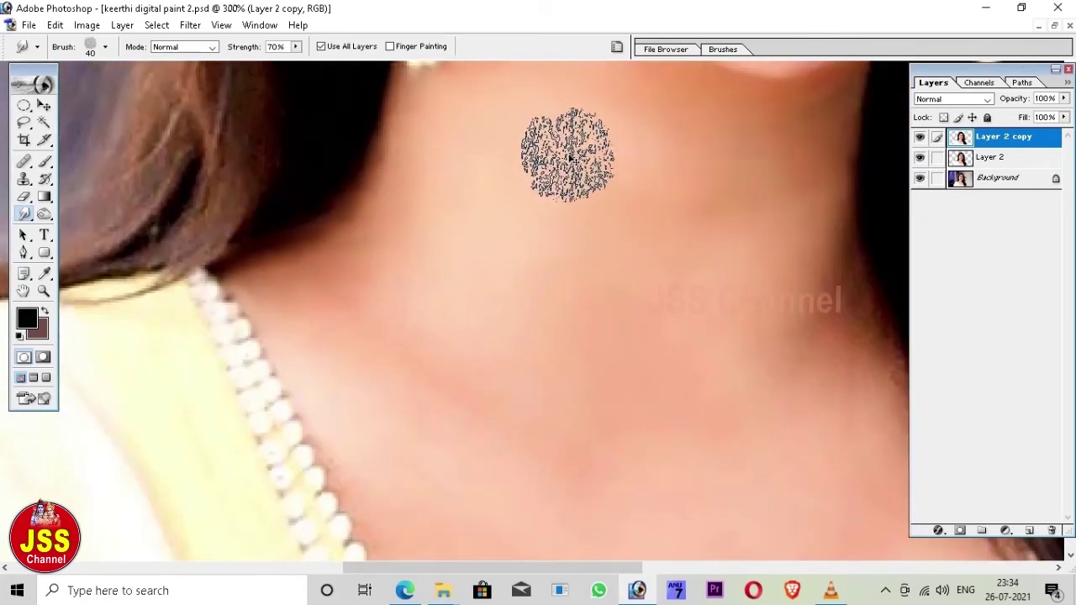
scroll(358, 227, down, 3)
scroll(449, 346, down, 2)
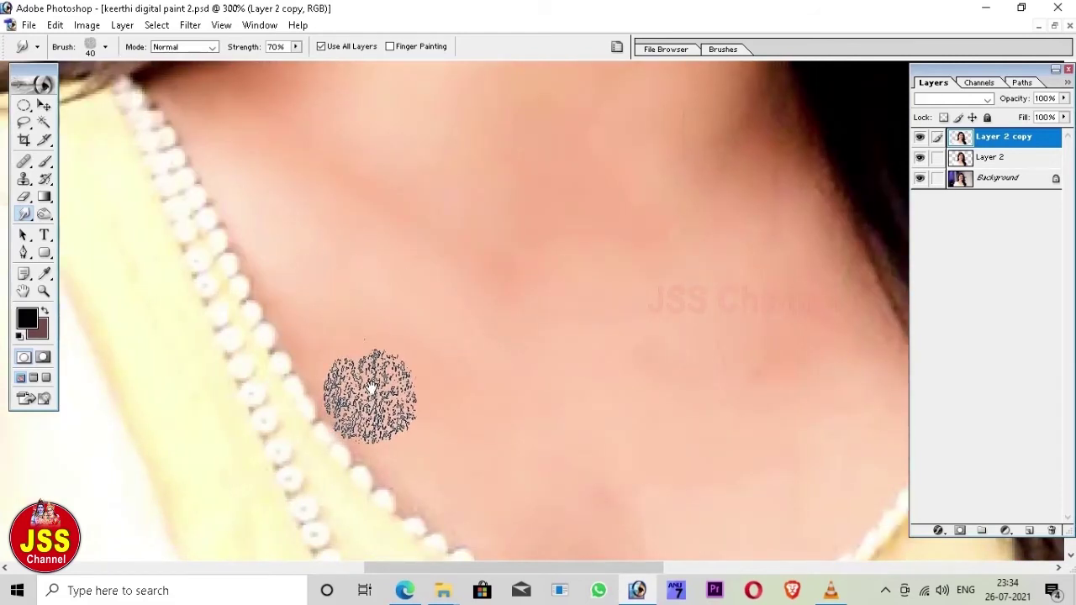
scroll(372, 355, up, 2)
scroll(632, 349, up, 3)
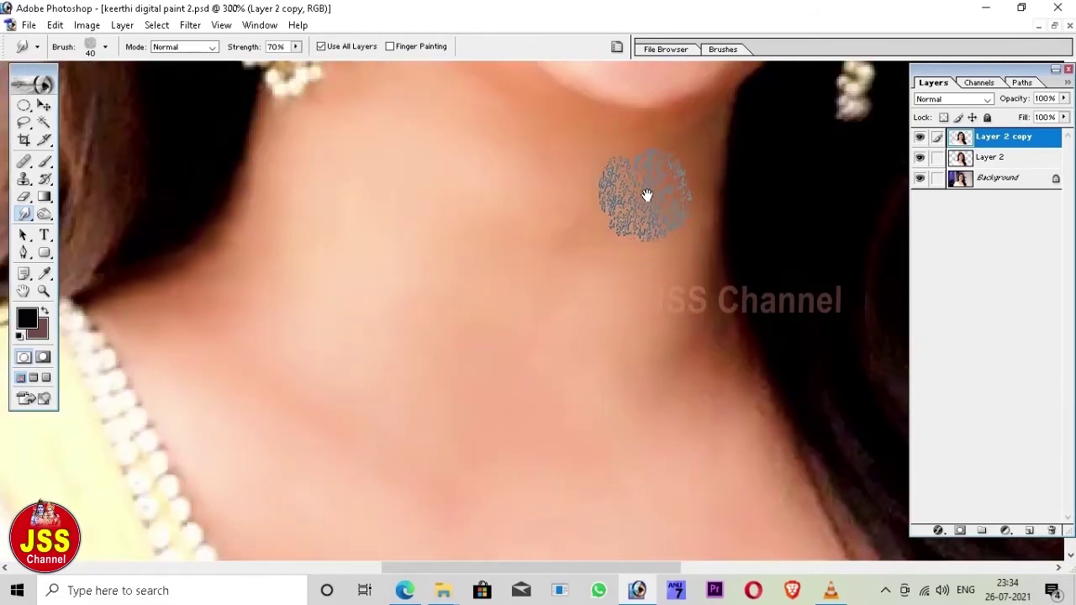
scroll(655, 218, down, 2)
key(bracketleft)
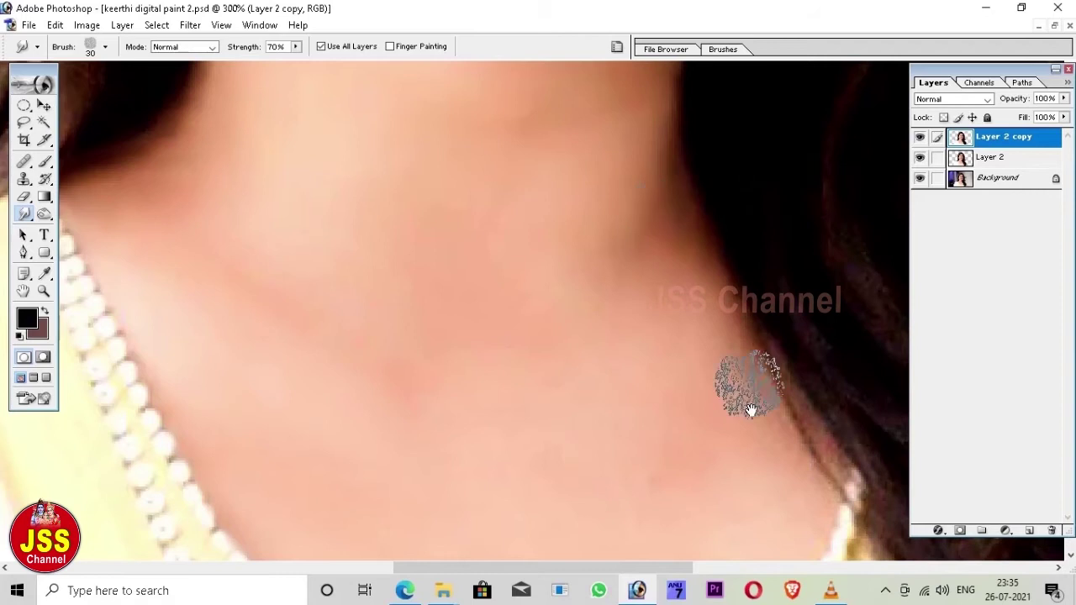
scroll(731, 353, down, 2)
scroll(652, 190, down, 1)
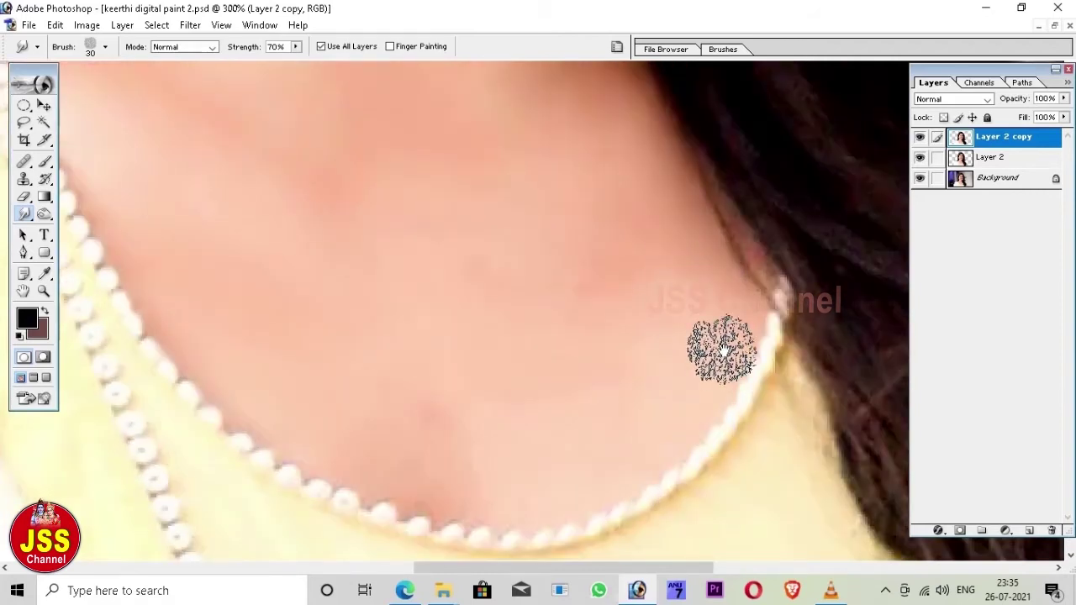
key(bracketright)
key(bracketright)
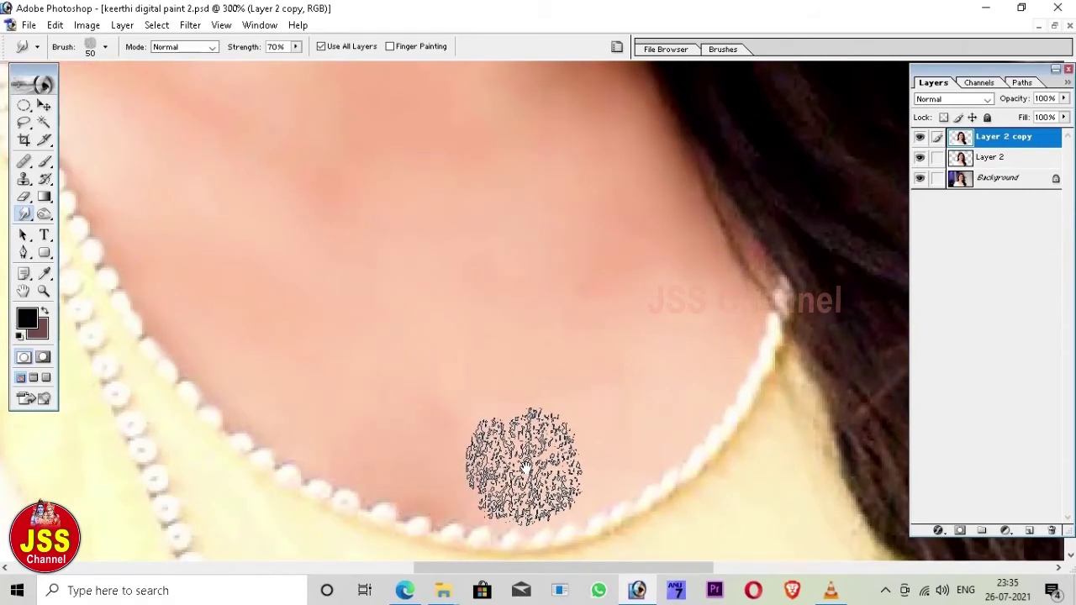
At 200% zoom, smooth the throat above the necklace with a 20 px brush
key(ctrl+0)
key(ctrl+plus)
key(ctrl+plus)
key(ctrl+plus)
drag(569, 336, 555, 233)
key(bracketleft)
key(bracketleft)
key(bracketleft)
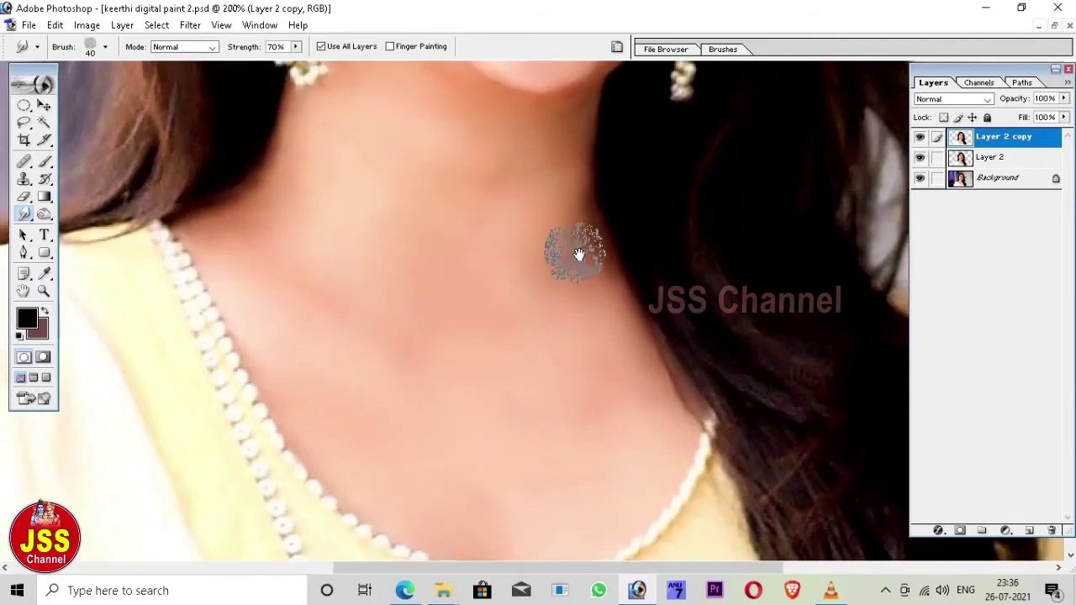
drag(465, 183, 578, 242)
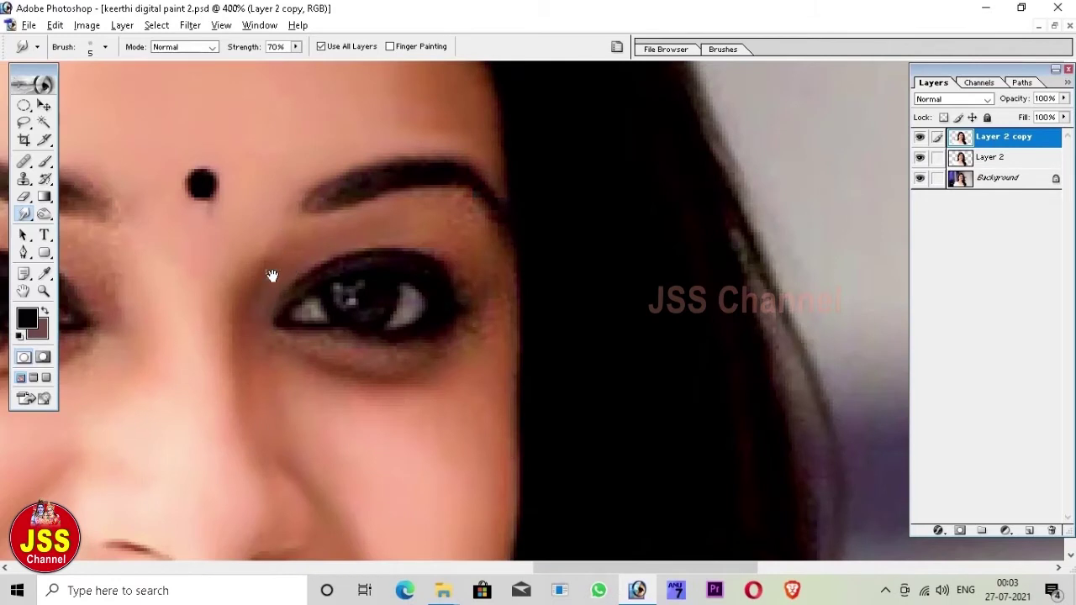
Soften the skin around both eyes with a small smudge brush
key(bracketright)
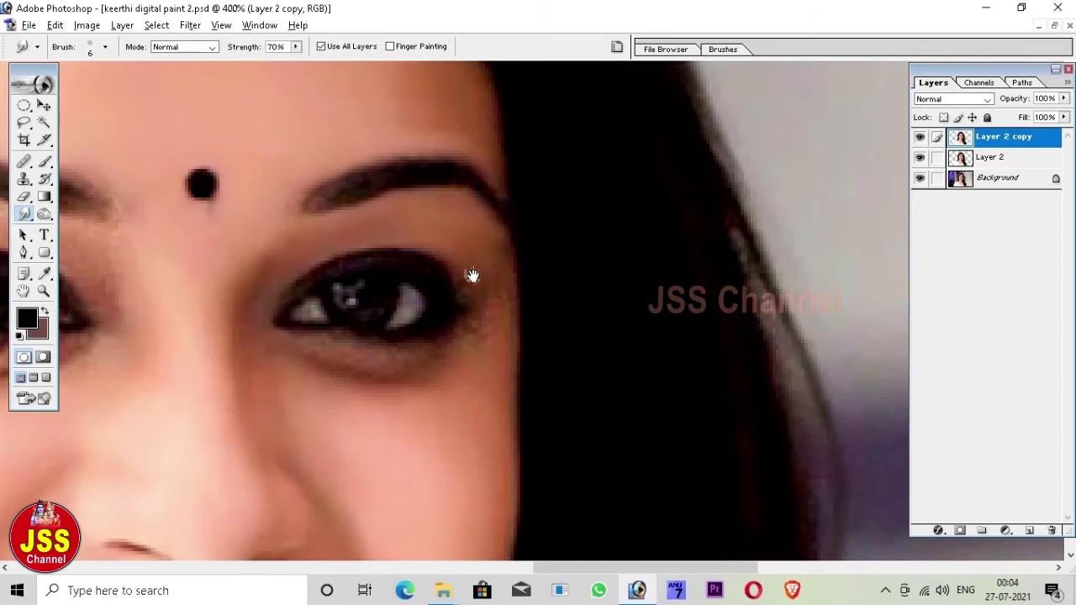
drag(495, 256, 555, 185)
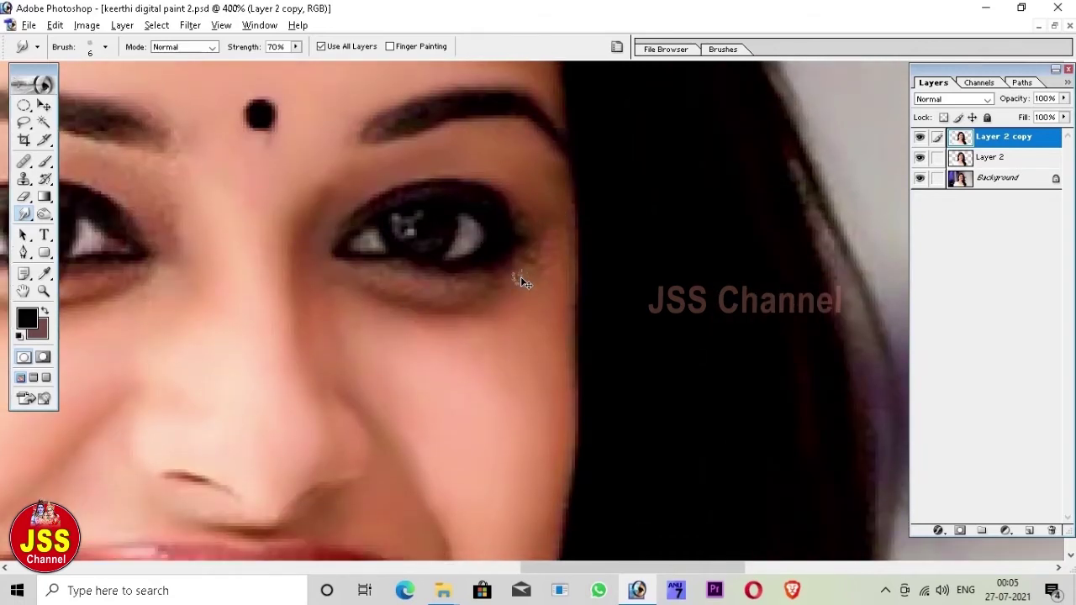
drag(381, 171, 451, 244)
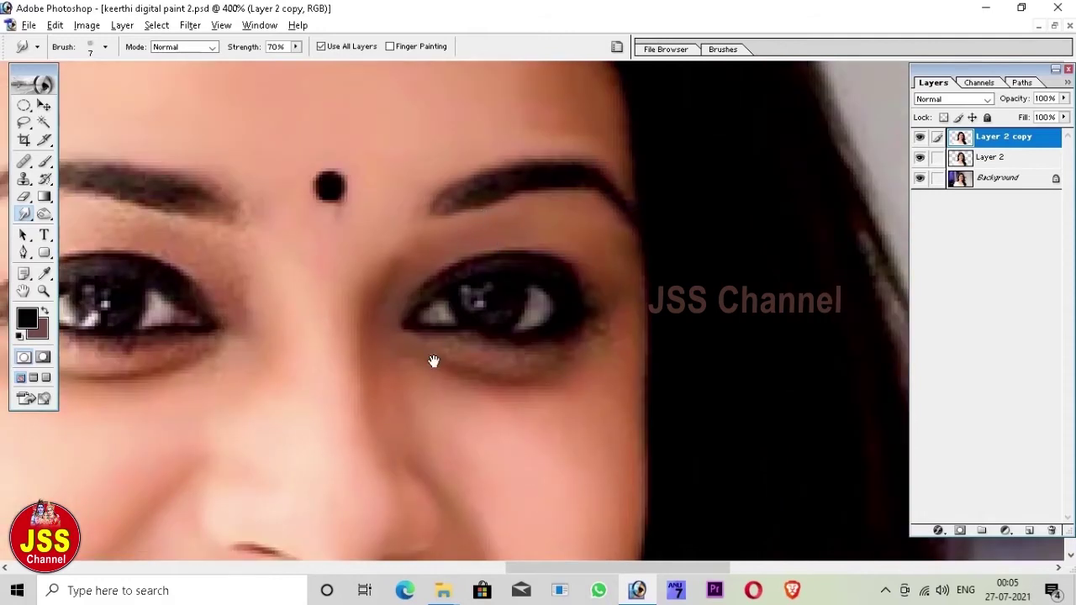
drag(433, 362, 430, 333)
key(bracketleft)
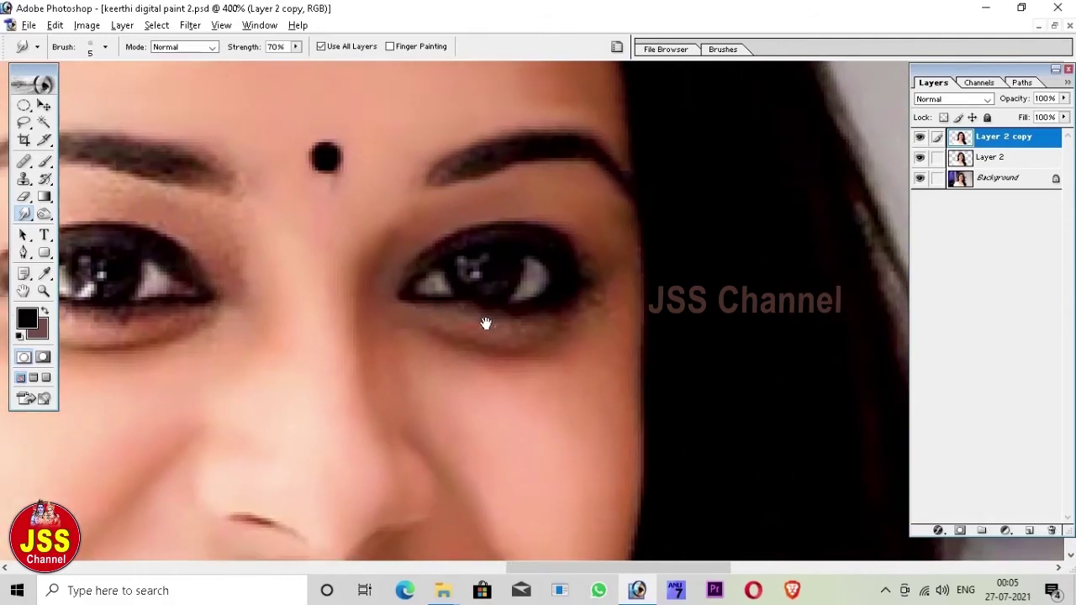
drag(468, 309, 644, 291)
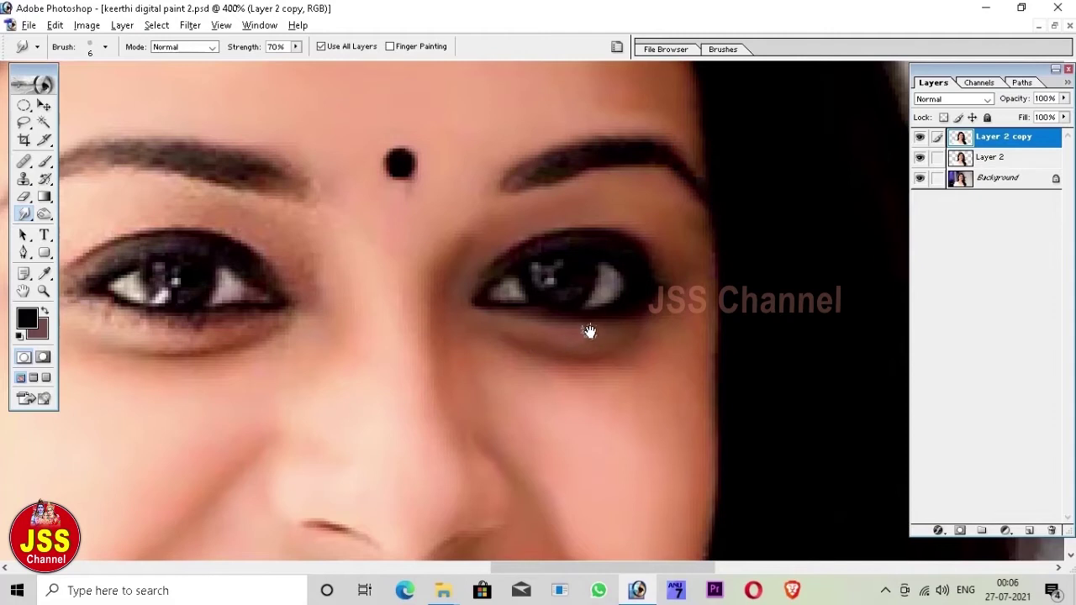
drag(602, 348, 708, 280)
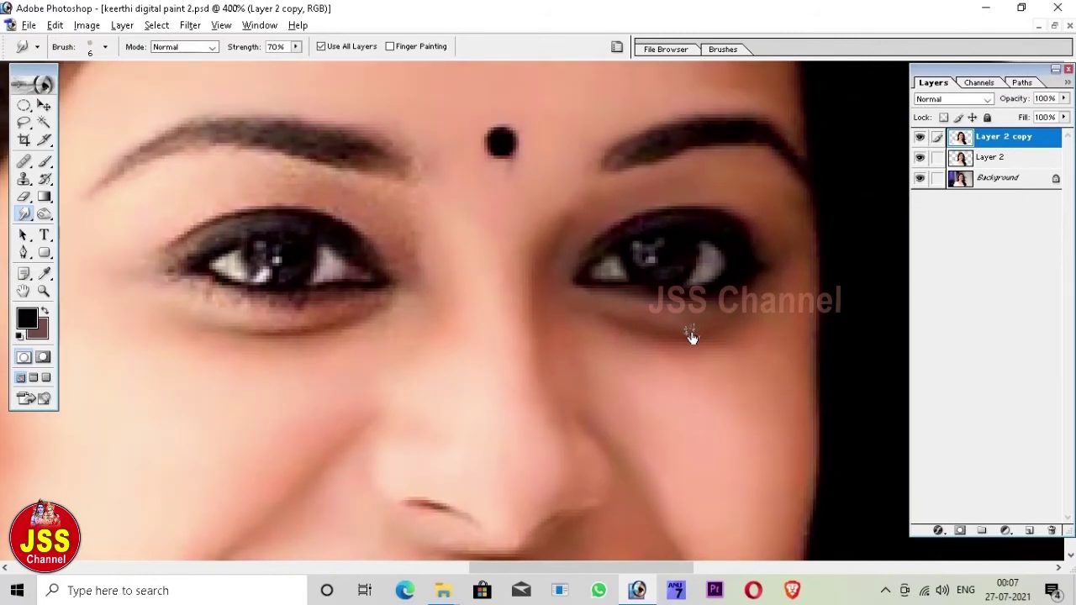
drag(706, 353, 743, 350)
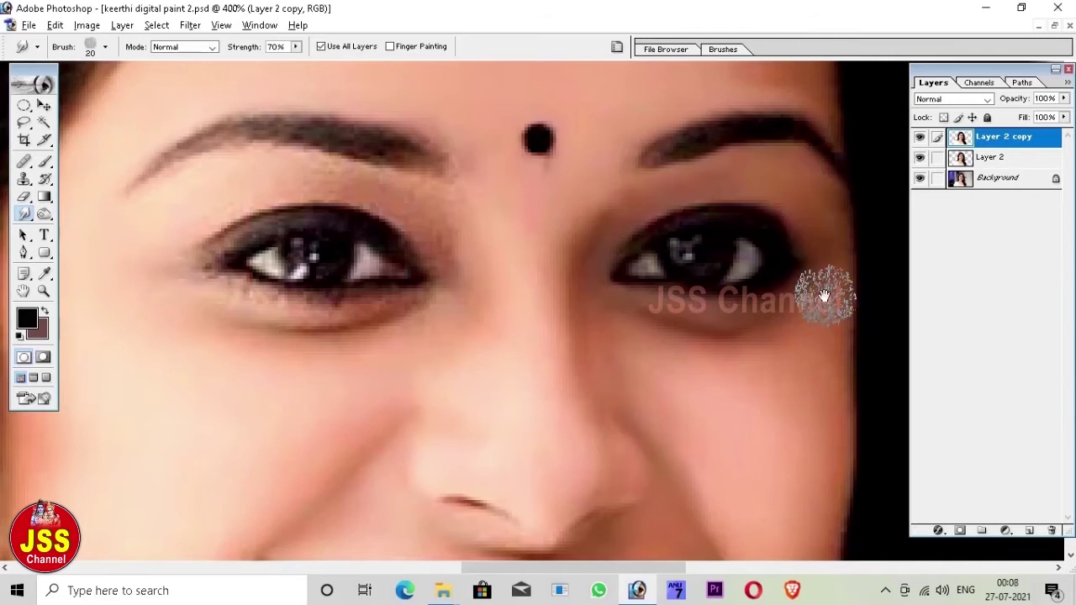
Smudge the skin below the eyebrow and toward the inner eye corner
key(bracketright)
key(bracketright)
key(bracketright)
scroll(810, 280, down, 2)
key(bracketleft)
key(bracketleft)
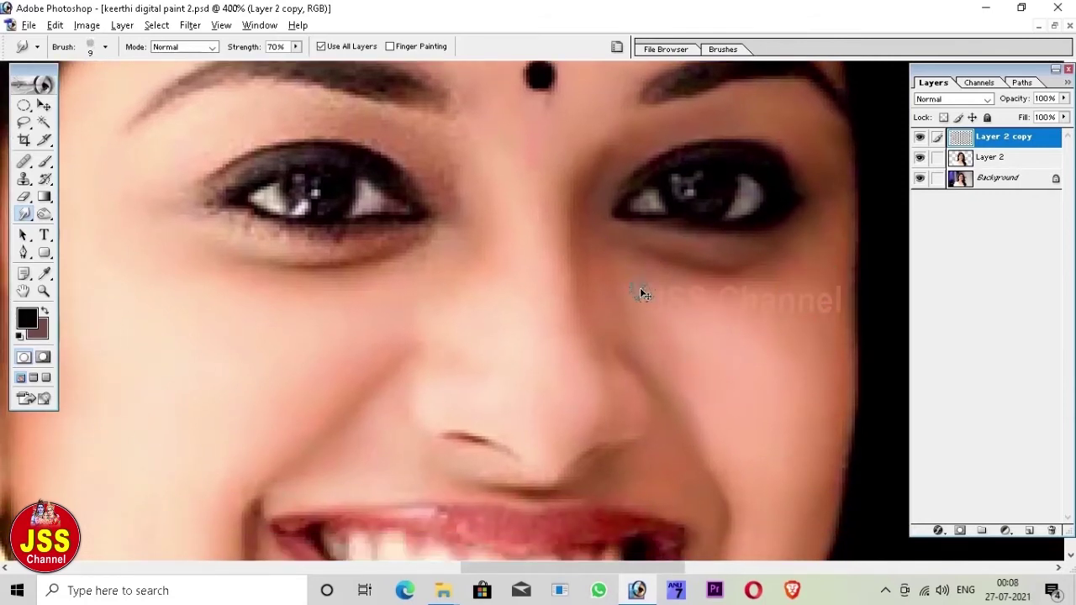
scroll(797, 333, up, 4)
scroll(796, 333, left, 4)
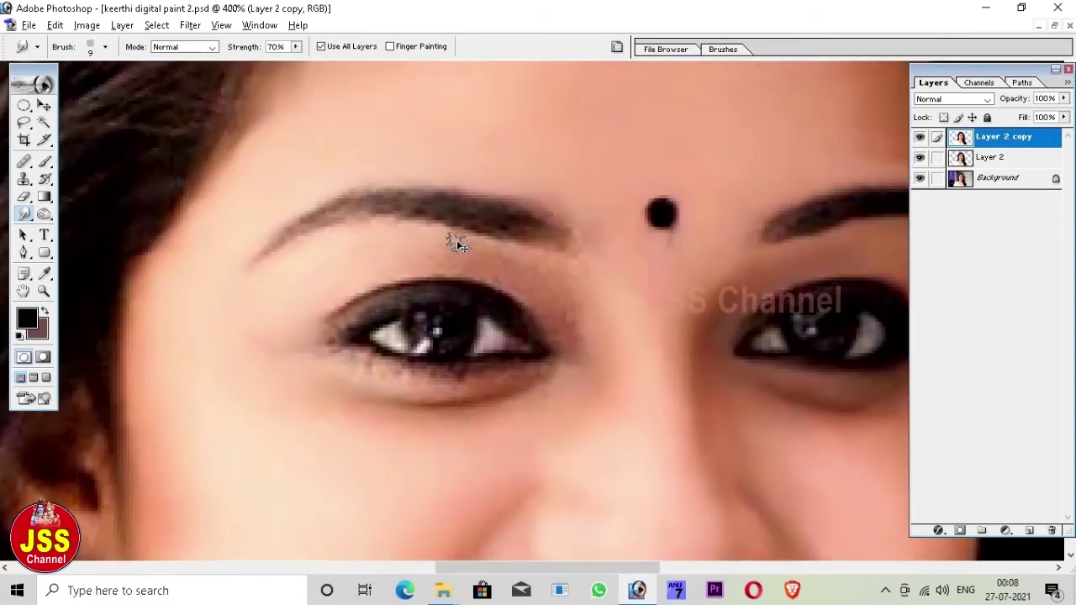
drag(481, 259, 531, 265)
drag(603, 288, 548, 300)
Zoom in closer and smooth the lower eyelid and lower lashes
scroll(574, 363, down, 3)
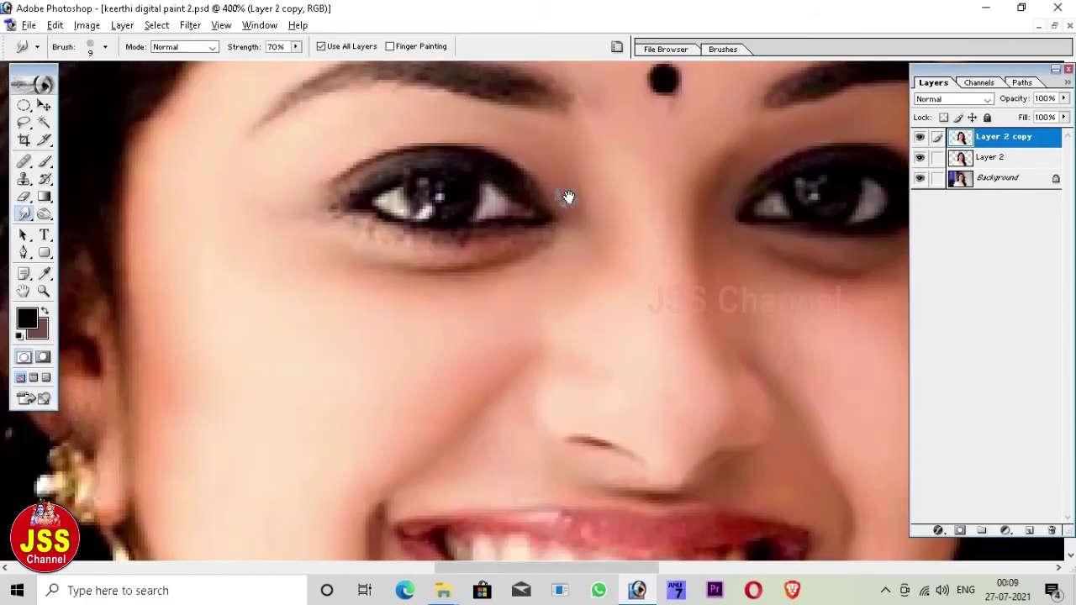
scroll(588, 339, down, 1)
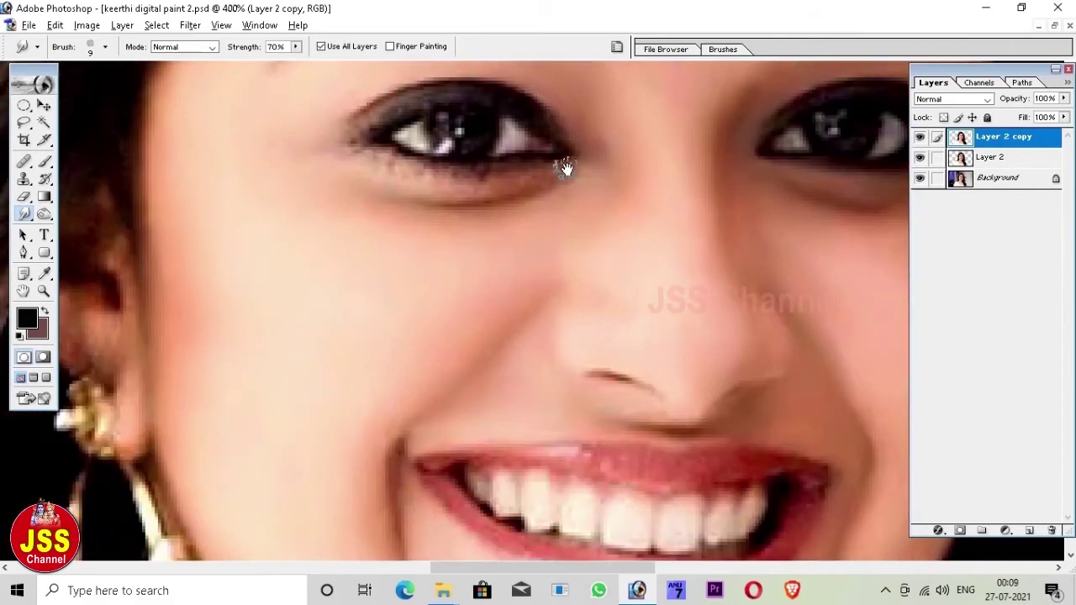
key(ctrl+plus)
scroll(595, 209, up, 2)
drag(327, 195, 410, 220)
key(bracketright)
mouse_move(308, 213)
mouse_down()
mouse_move(283, 216)
mouse_move(286, 201)
mouse_move(353, 216)
mouse_move(304, 236)
mouse_up()
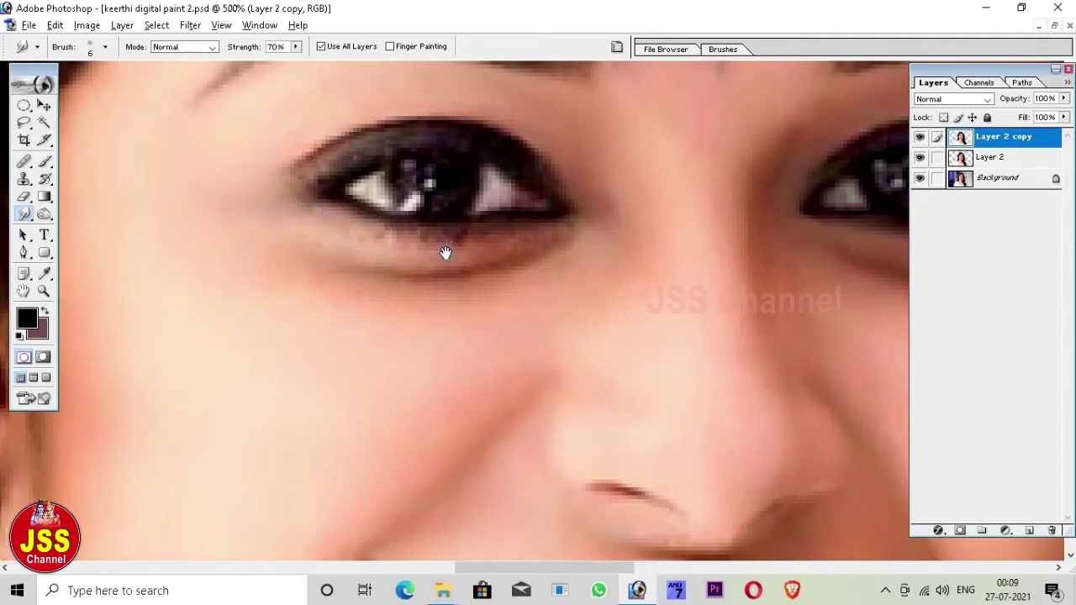
Define the lower lash lines and outer eyelid corners of both eyes with a 3–4 px brush
mouse_move(444, 251)
mouse_down()
mouse_move(427, 249)
mouse_move(480, 245)
mouse_move(371, 232)
mouse_move(334, 243)
mouse_move(396, 240)
mouse_move(401, 269)
mouse_move(458, 268)
mouse_move(387, 243)
mouse_move(483, 252)
mouse_move(456, 235)
mouse_move(568, 233)
mouse_move(554, 250)
mouse_move(470, 278)
mouse_move(493, 269)
mouse_up()
key(bracketleft)
key(bracketleft)
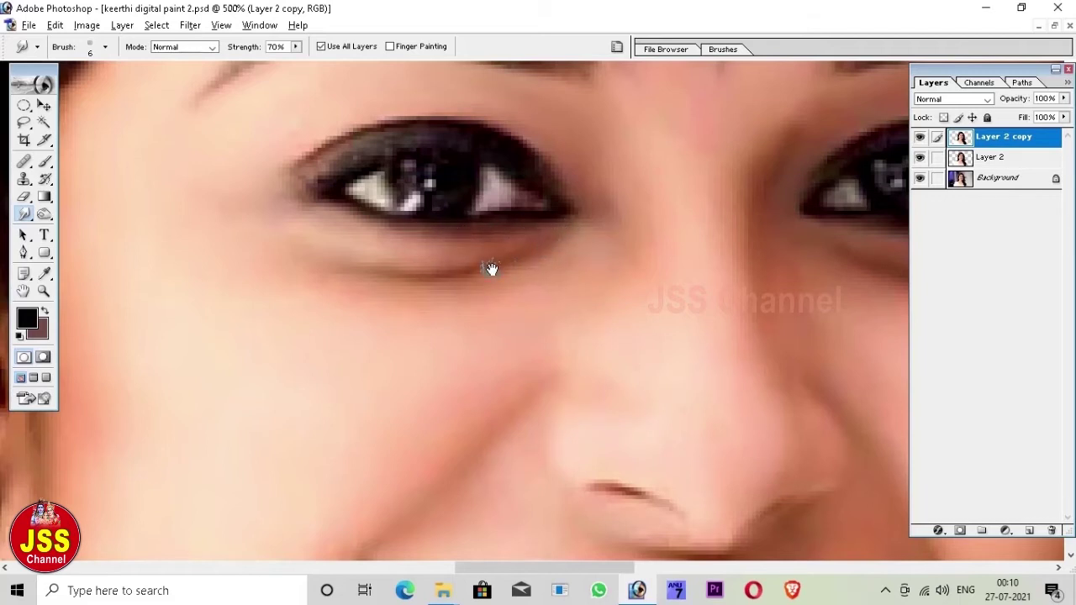
key(bracketleft)
key(bracketleft)
mouse_move(300, 159)
mouse_down()
mouse_move(312, 149)
mouse_move(304, 178)
mouse_up()
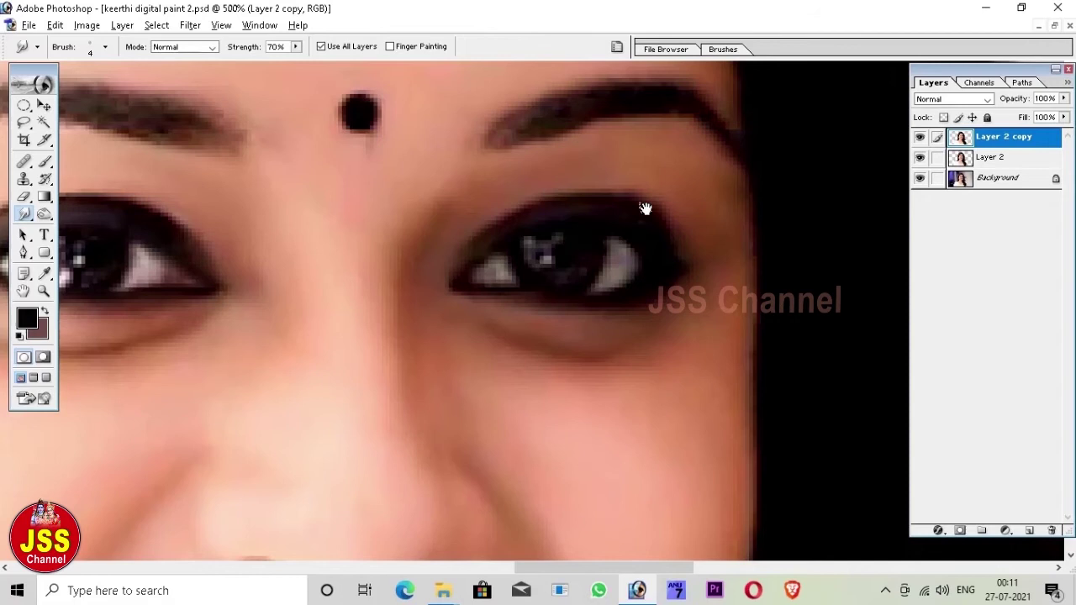
drag(461, 280, 580, 300)
drag(654, 310, 688, 320)
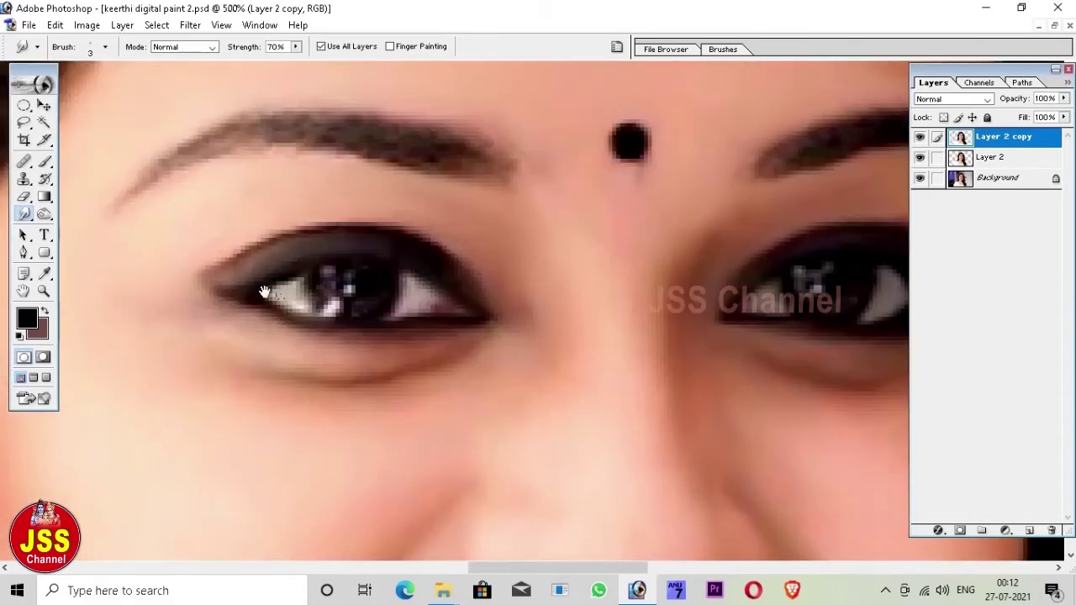
drag(526, 278, 286, 290)
Paint small white strokes on the eye whites and catchlight, then smudge them in
key(i)
key(d)
key(b)
key(bracketleft)
key(bracketleft)
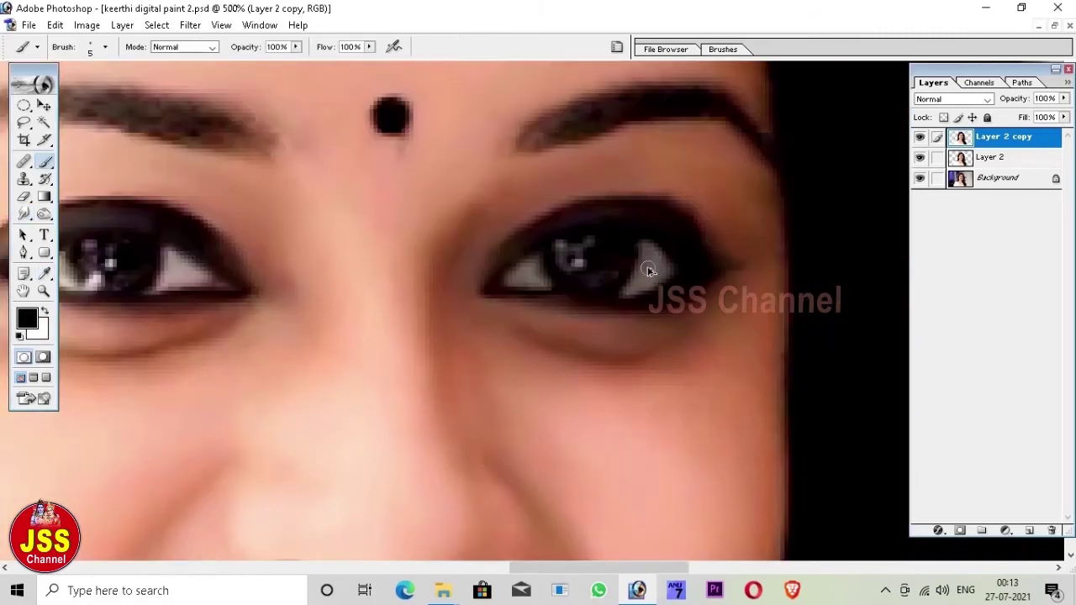
key(x)
key(r)
mouse_move(643, 257)
mouse_down()
mouse_move(639, 281)
mouse_move(654, 262)
mouse_up()
key(b)
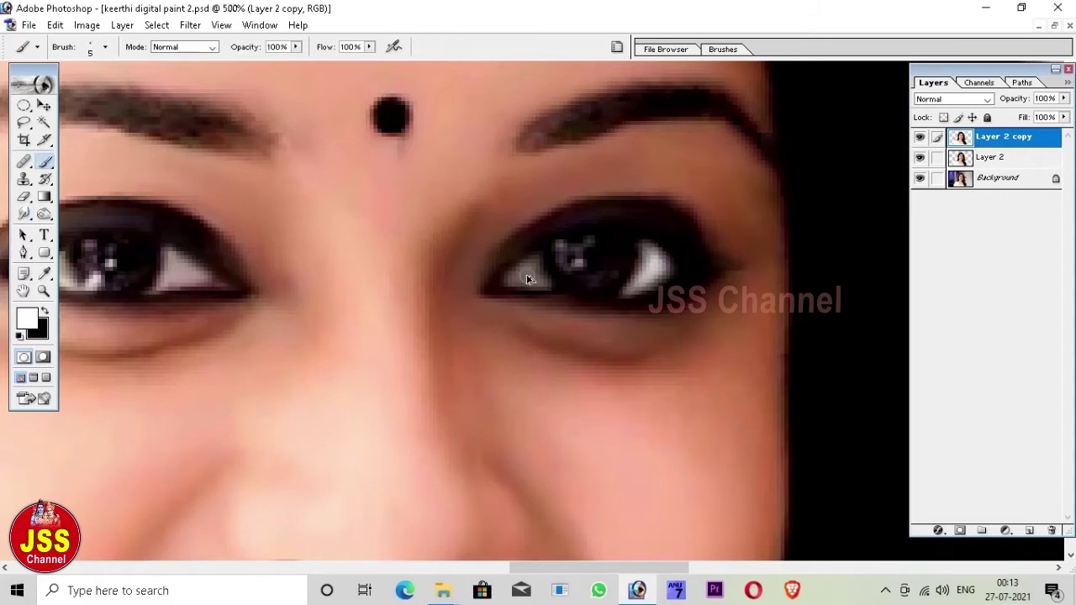
key(r)
mouse_move(523, 271)
mouse_down()
mouse_move(599, 320)
mouse_move(694, 303)
mouse_up()
Move the view down to the nose and smiling mouth with a small brush
mouse_move(242, 290)
mouse_down()
mouse_move(280, 317)
mouse_move(80, 309)
mouse_up()
key(bracketright)
key(bracketright)
key(bracketright)
drag(389, 446, 415, 188)
mouse_move(389, 280)
mouse_down()
mouse_move(343, 283)
mouse_move(360, 187)
mouse_up()
key(bracketleft)
key(bracketleft)
key(bracketleft)
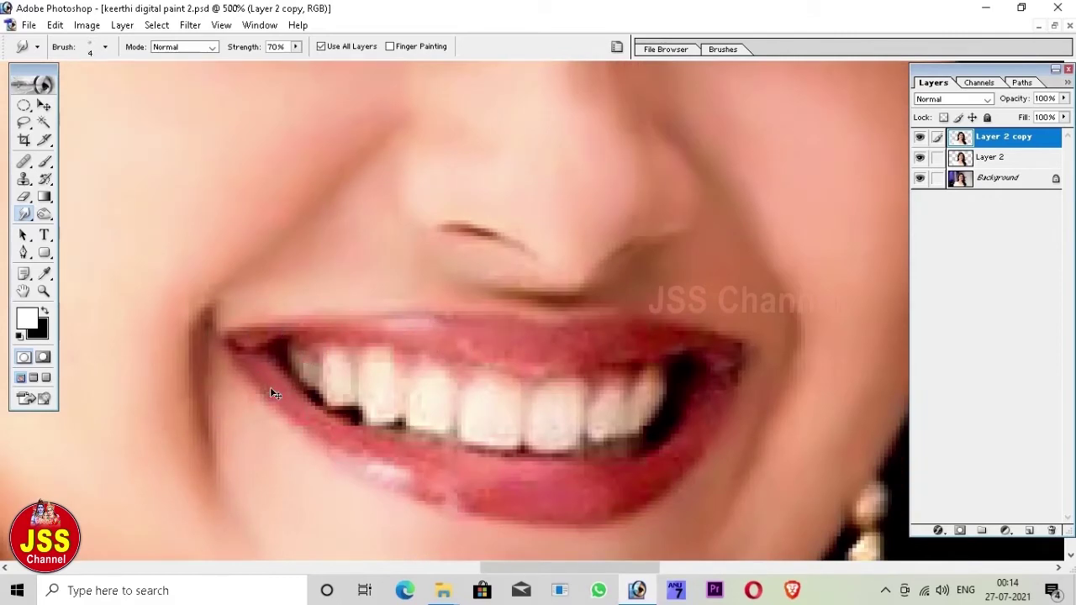
Soften the lower-lip highlight, right mouth corner and teeth with small smudge strokes
drag(333, 446, 440, 502)
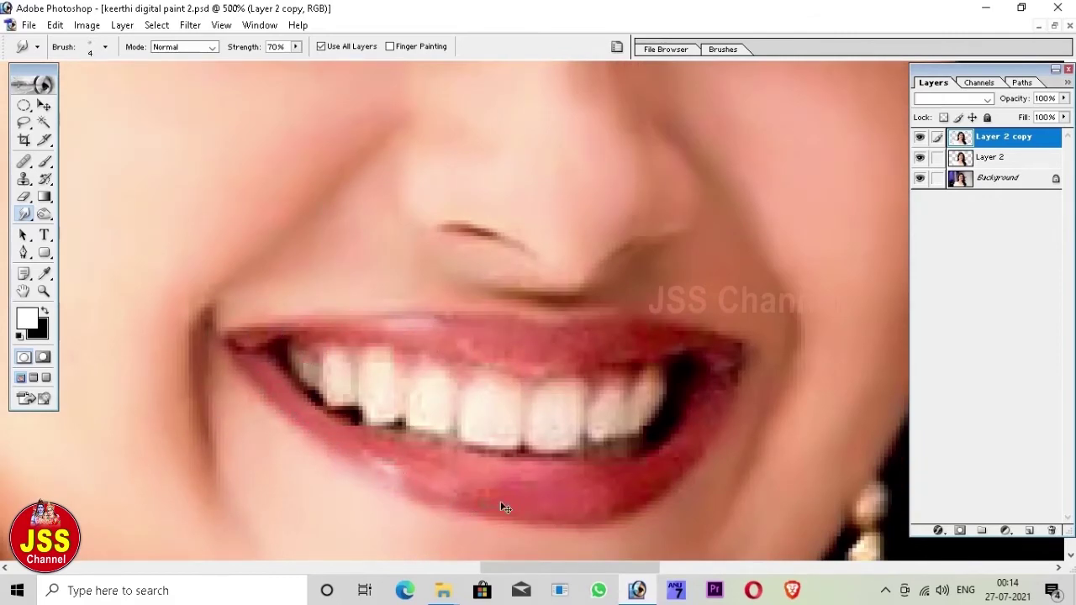
mouse_move(740, 403)
mouse_down()
mouse_move(709, 408)
mouse_move(691, 432)
mouse_up()
key(bracketright)
key(bracketright)
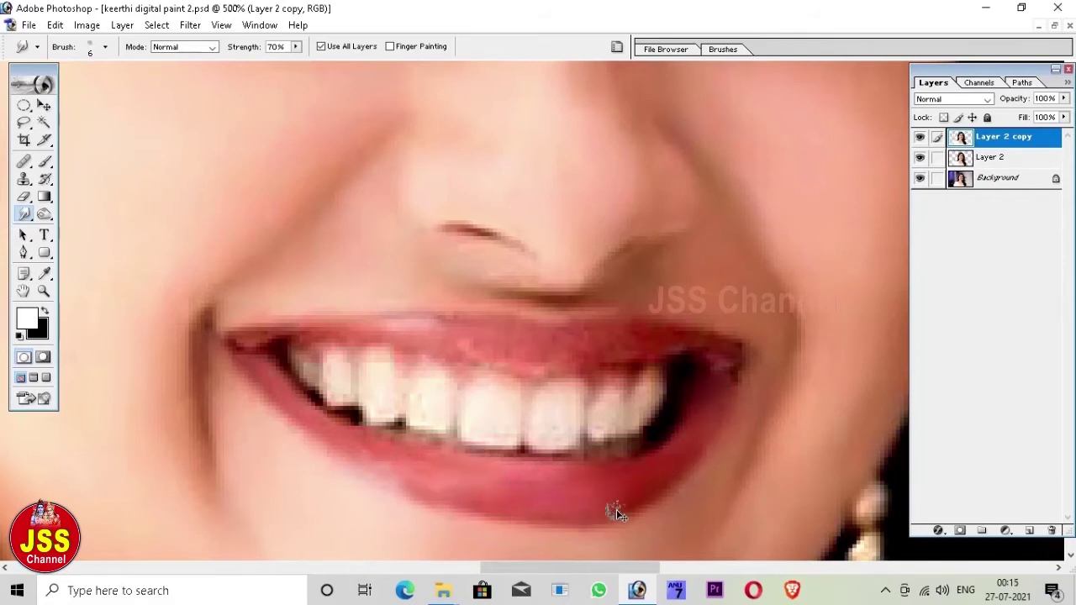
mouse_move(351, 432)
mouse_down()
mouse_move(602, 388)
mouse_move(439, 389)
mouse_move(379, 356)
mouse_move(247, 336)
mouse_up()
key(bracketleft)
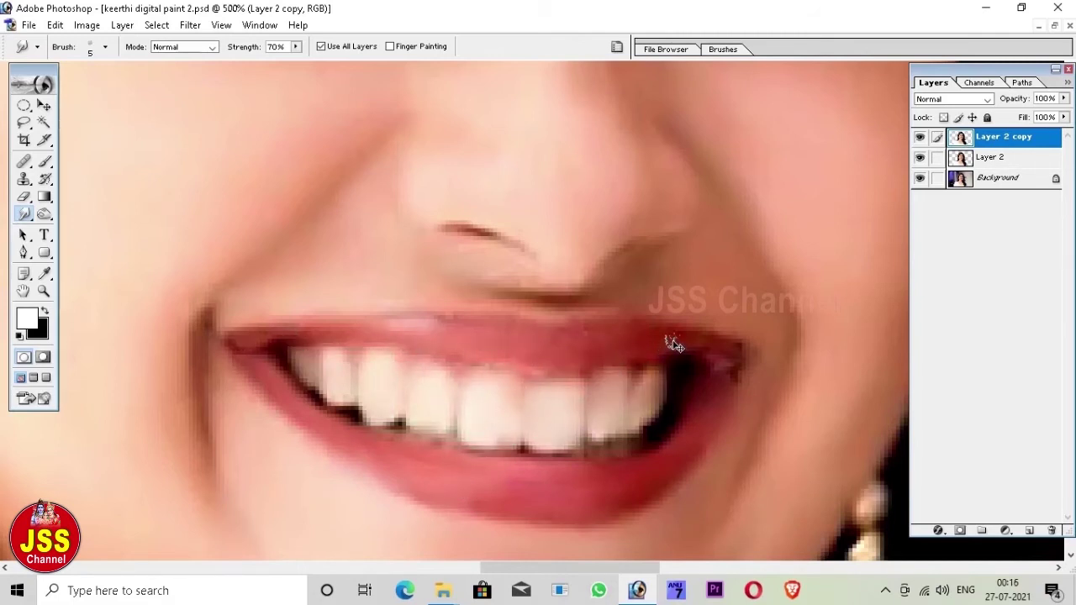
Smooth the crease under the nose with a smaller brush and zoom out to the whole face
mouse_move(482, 283)
mouse_down()
mouse_move(516, 312)
mouse_move(584, 336)
mouse_up()
key(bracketleft)
key(bracketleft)
key(ctrl+minus)
key(bracketright)
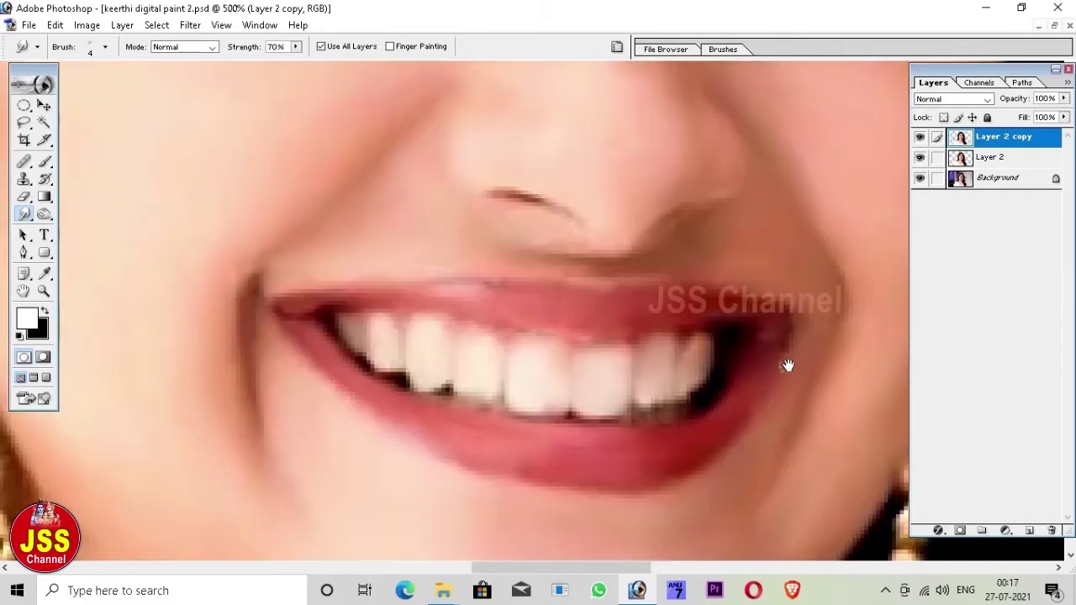
key(ctrl+minus)
drag(413, 416, 526, 406)
Sample a brown skin tone from the face as the painting colour
key(i)
click(497, 382)
key(b)
key(r)
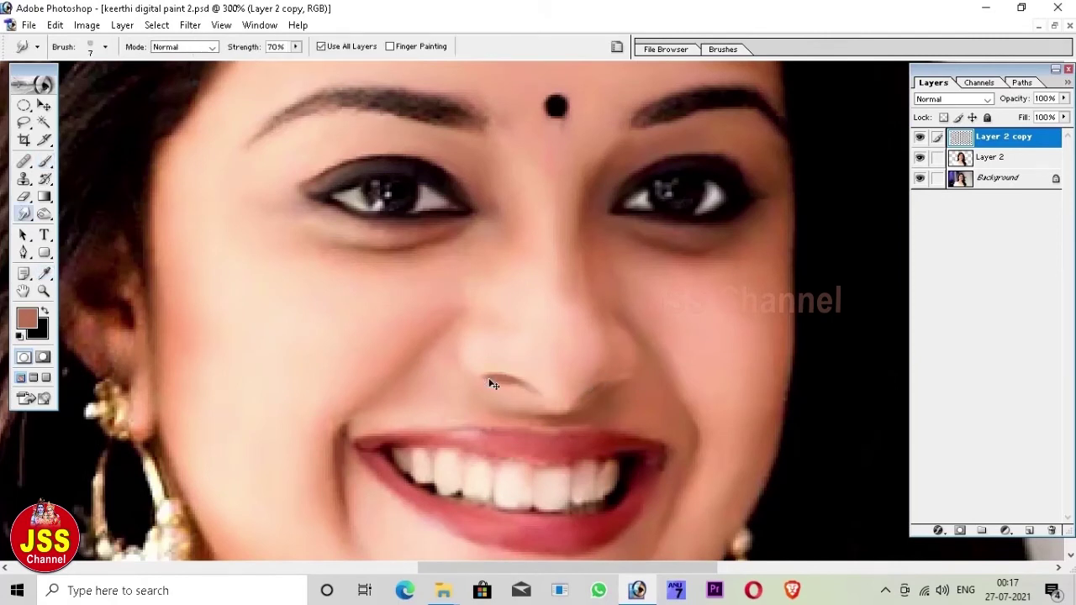
key(o)
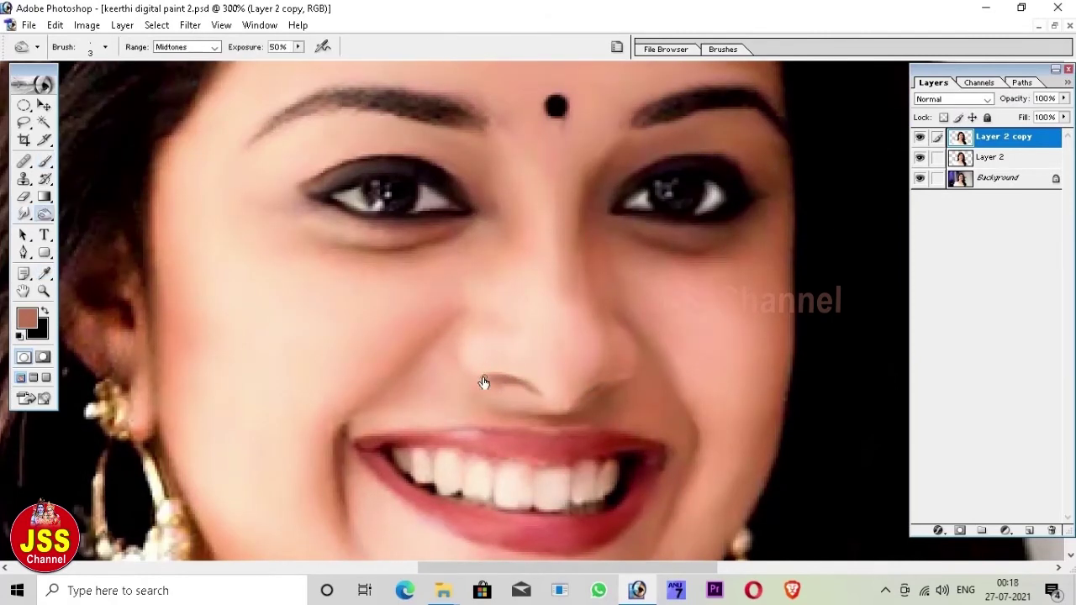
key(b)
key(j)
key(r)
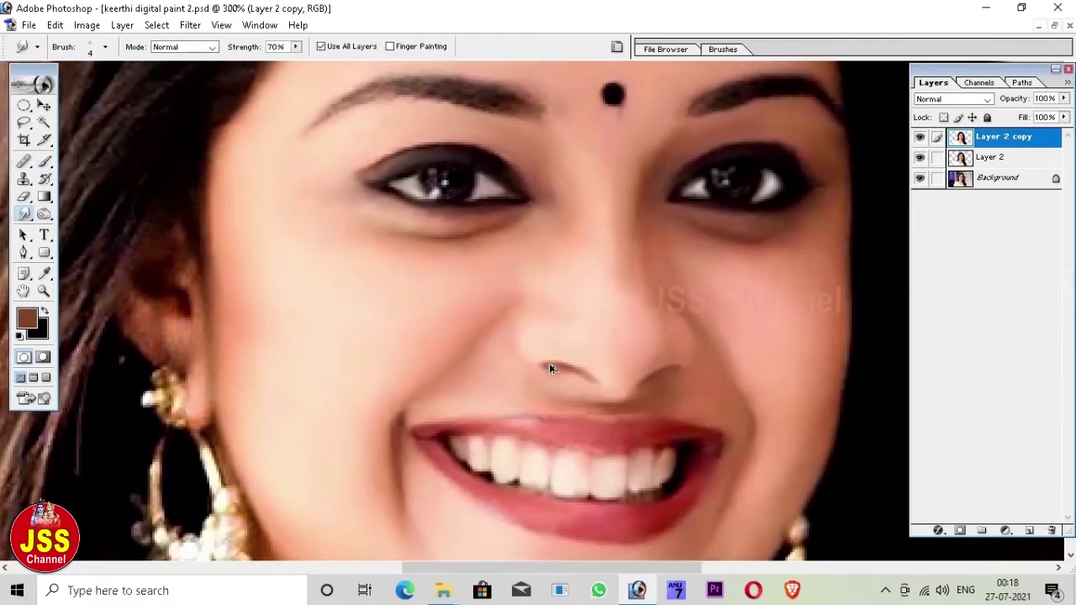
Refit the whole image and zoom back in on the nose and eyes
drag(576, 402, 594, 286)
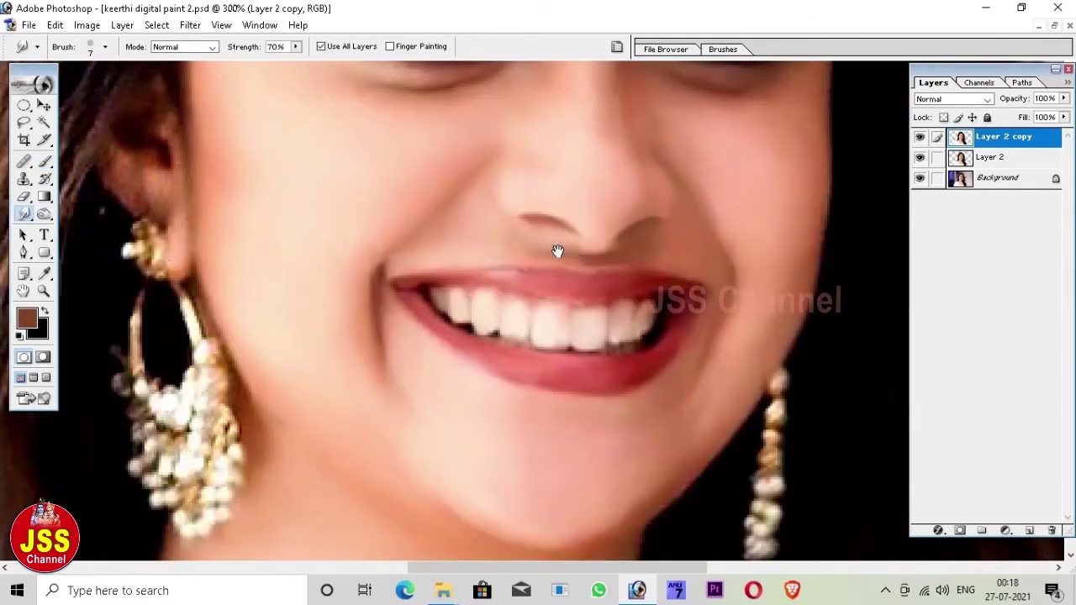
drag(527, 239, 571, 344)
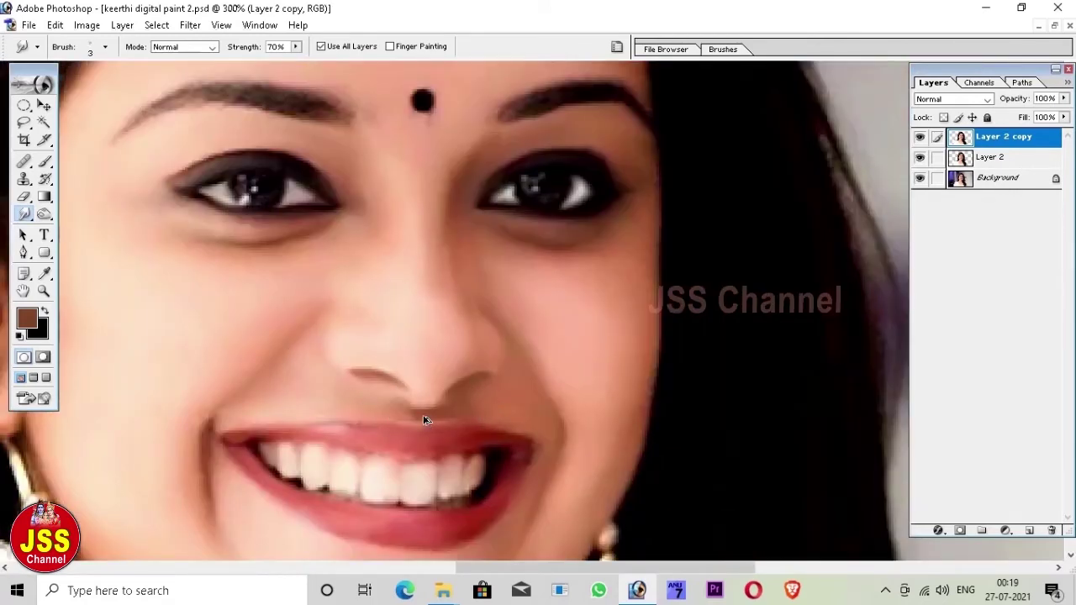
key(o)
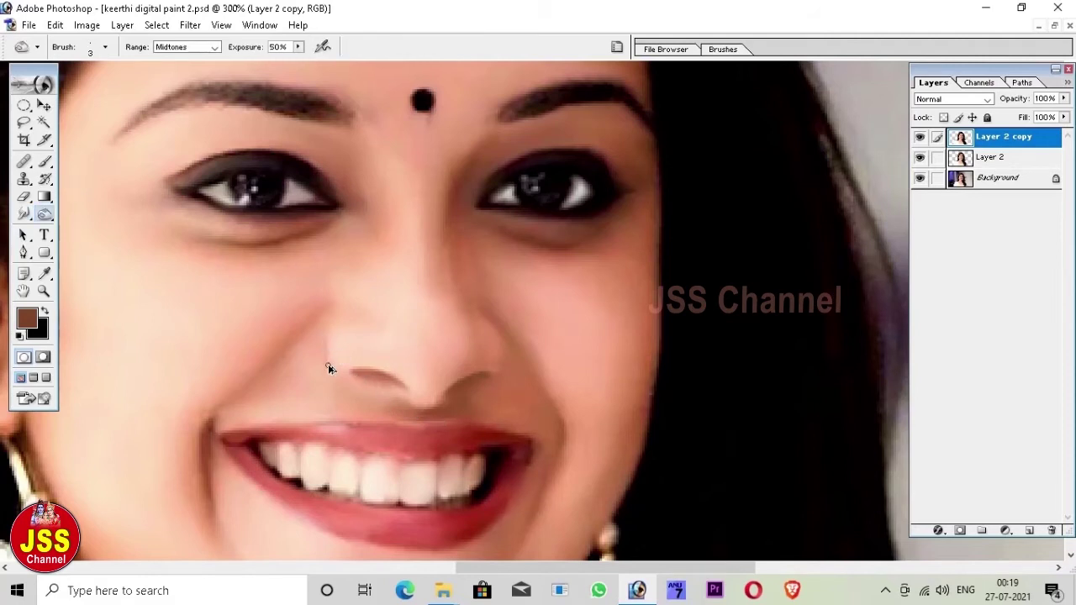
key(ctrl+0)
click(919, 137)
click(918, 137)
key(ctrl+plus)
key(ctrl+plus)
key(ctrl+plus)
drag(344, 211, 547, 463)
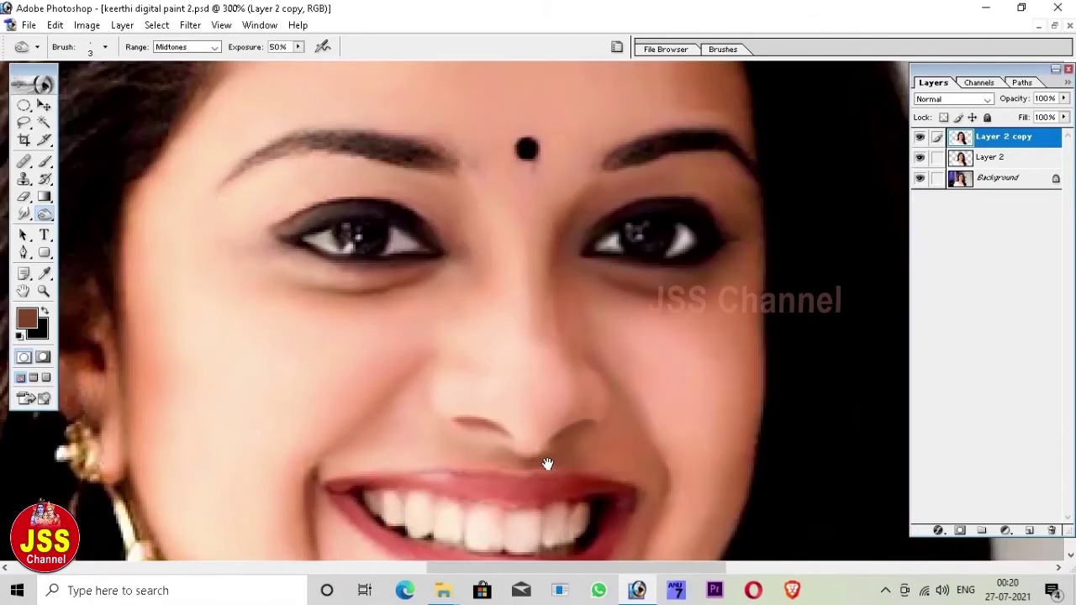
key(r)
Smudge the cheek beside the eye and along the jawline with a size-7 brush
drag(684, 312, 679, 331)
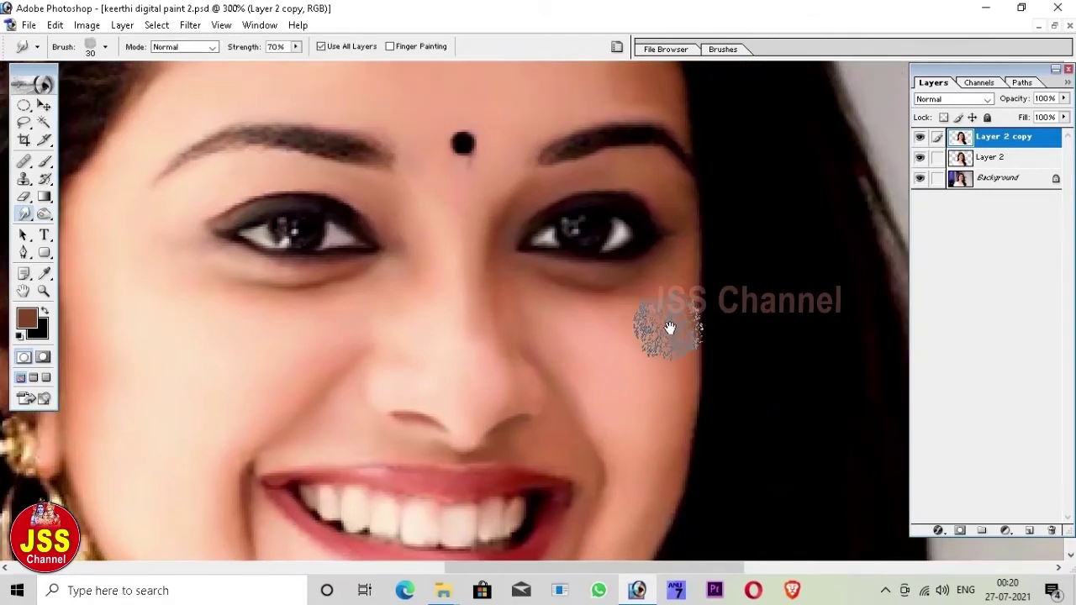
scroll(679, 331, down, 2)
drag(663, 428, 677, 454)
scroll(663, 463, down, 5)
scroll(429, 324, left, 2)
scroll(378, 328, up, 6)
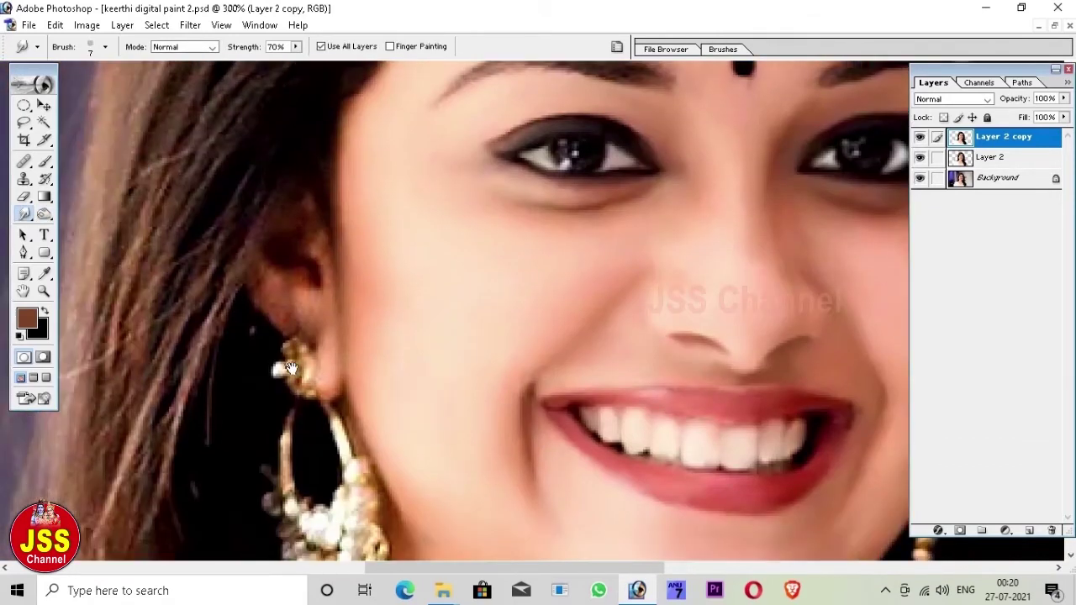
scroll(332, 327, down, 2)
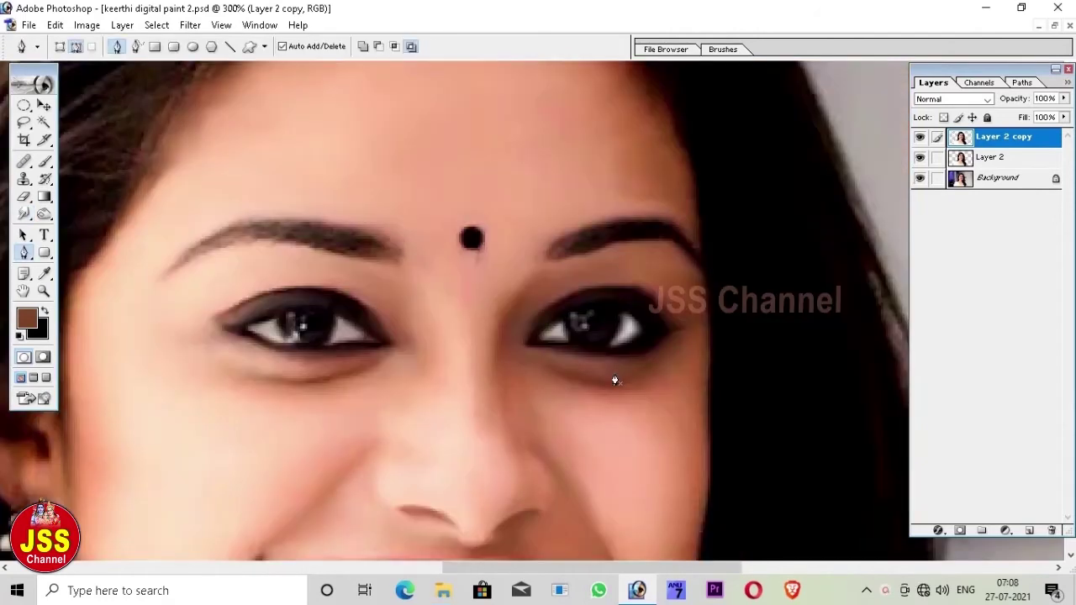
Draw Pen paths outlining both eyes and stroke them as dark eyeliner
key(r)
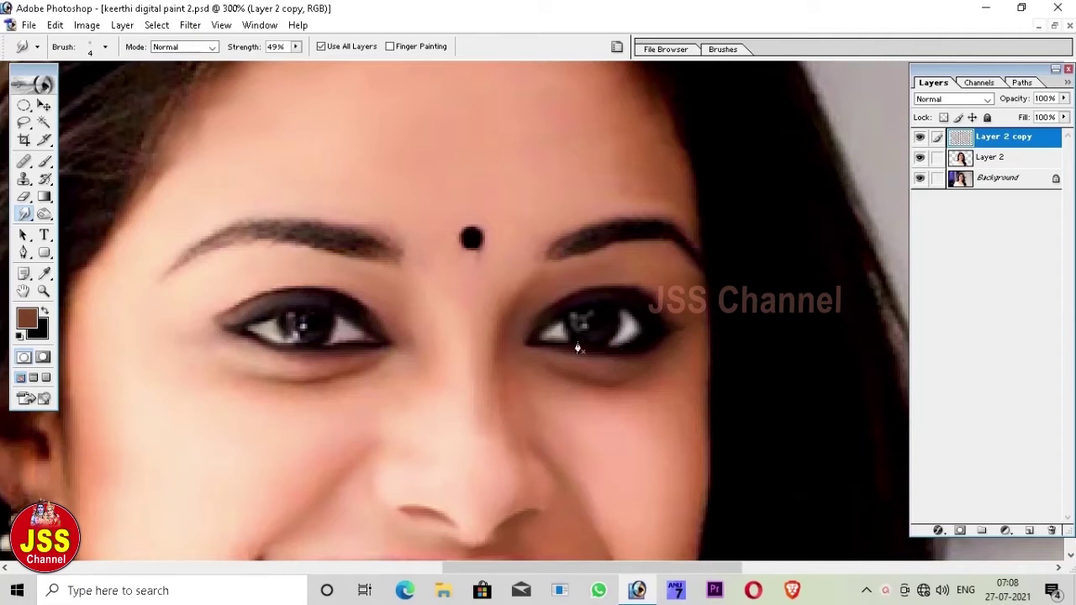
key(p)
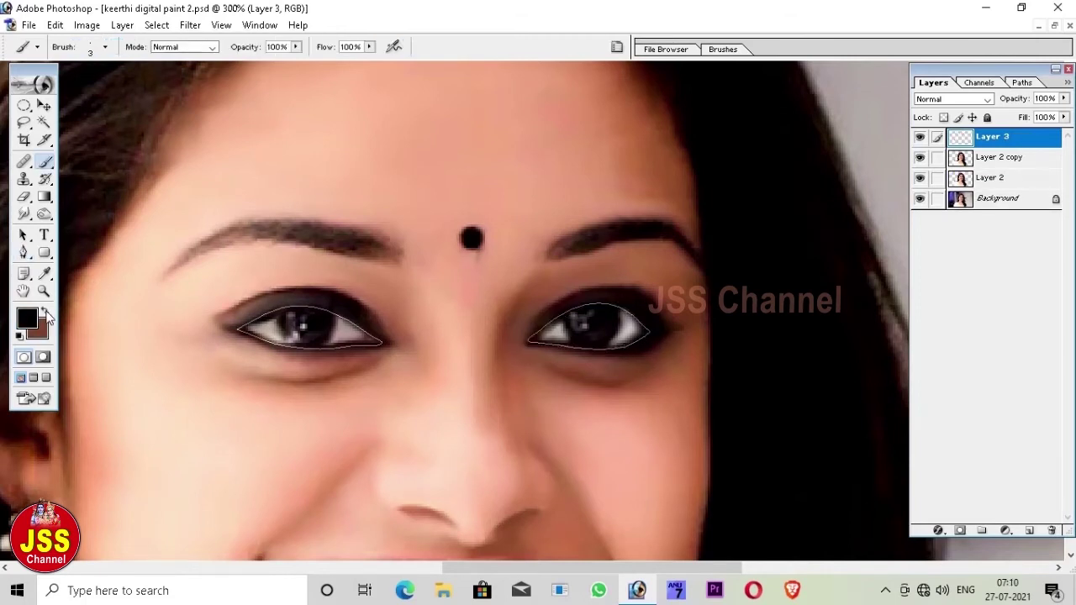
key(Return)
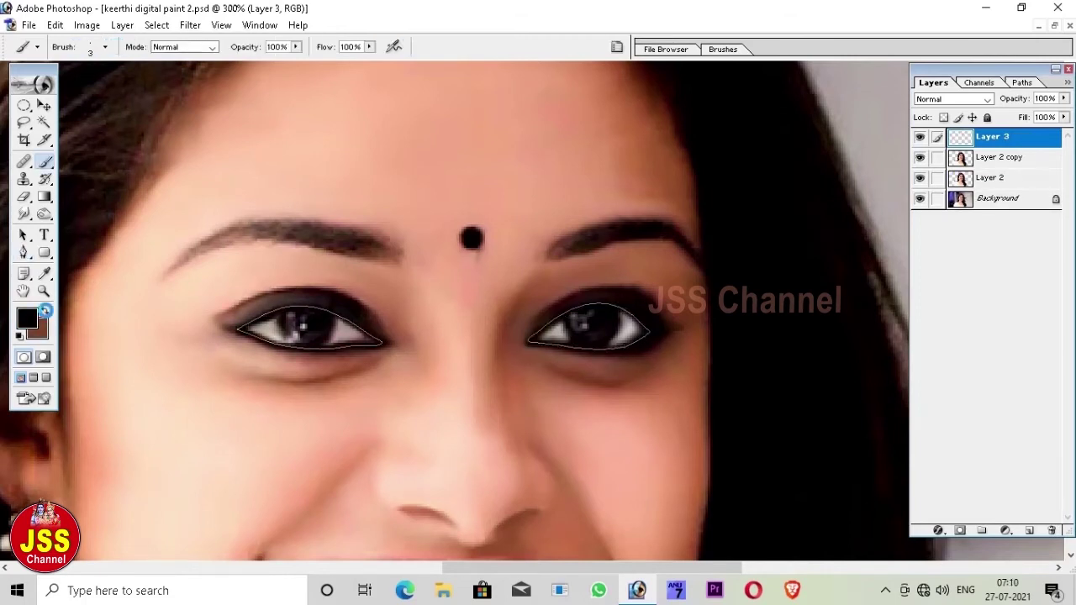
Select both eye paths to clear them and erase excess eyeliner with a 30 px eraser
click(23, 234)
drag(221, 158, 724, 462)
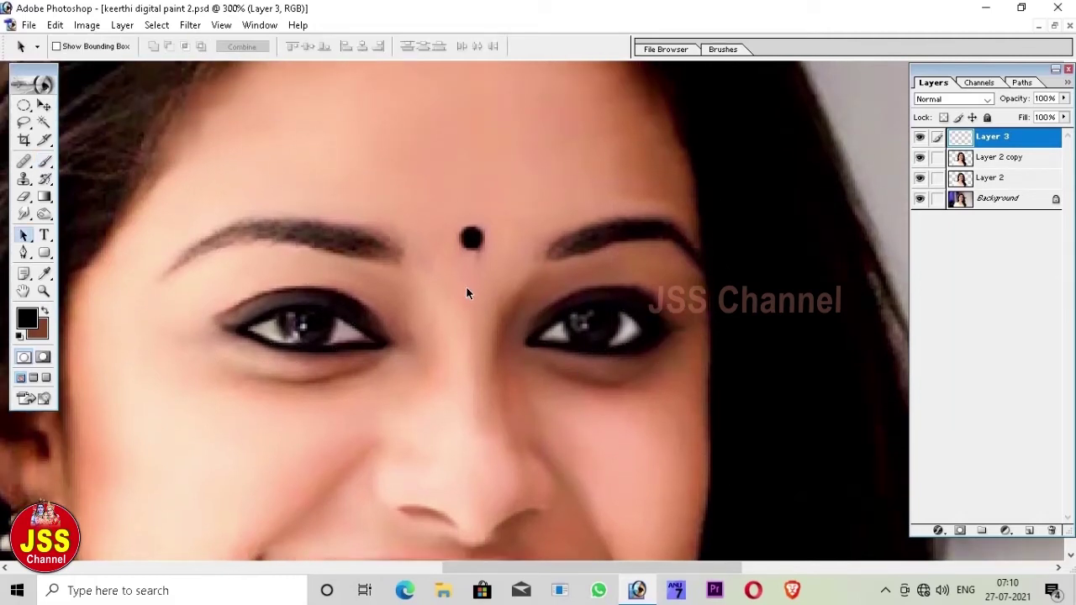
key(e)
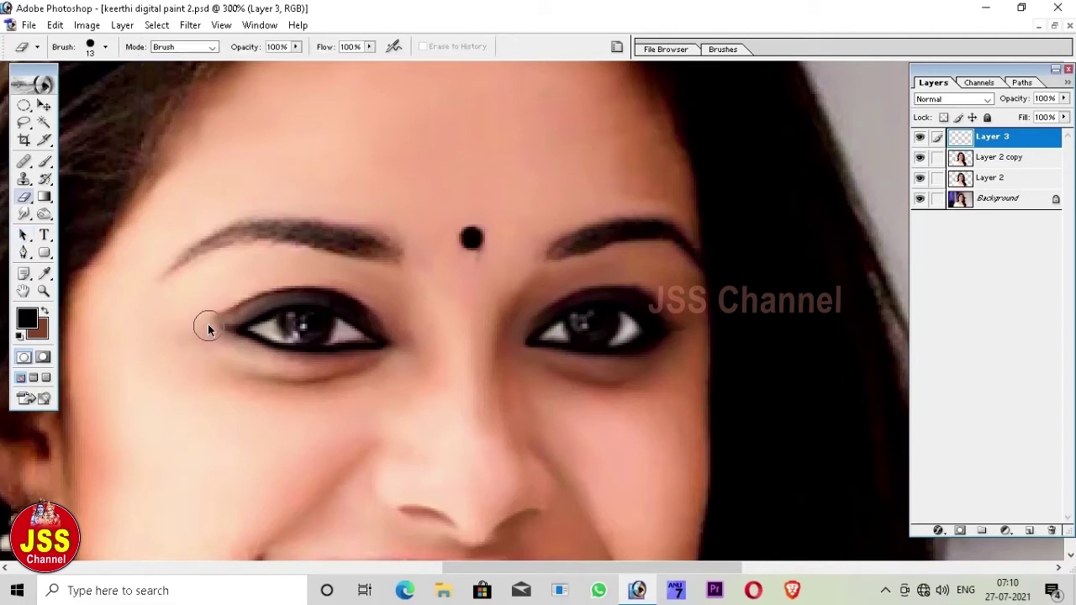
key(bracketright)
key(bracketright)
key(bracketright)
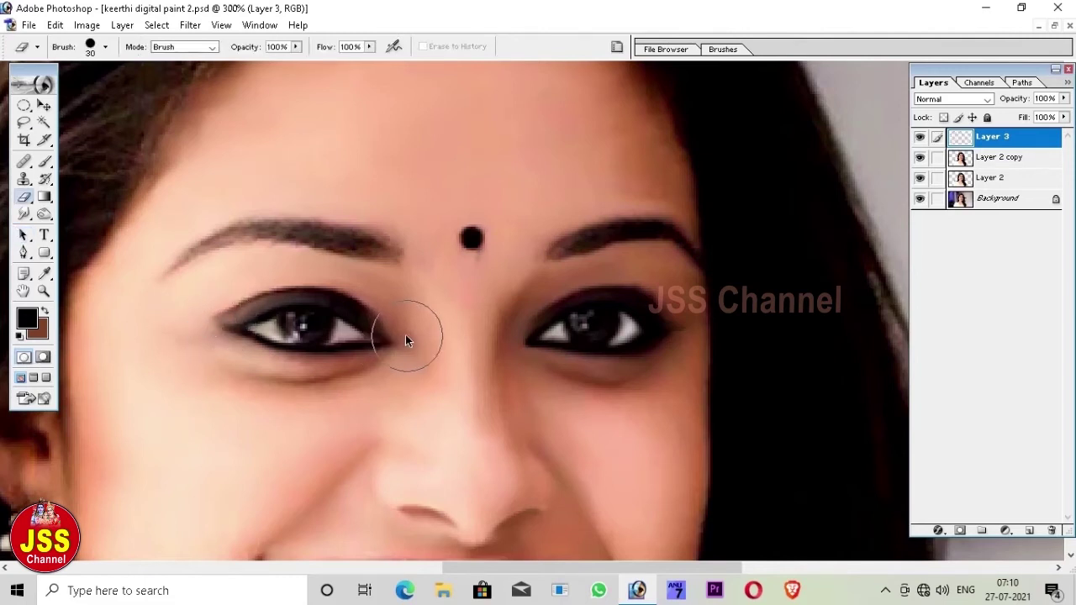
Smudge the eyeliner with a 6 px brush and fade Layer 3 to 52% opacity
click(33, 216)
key(bracketright)
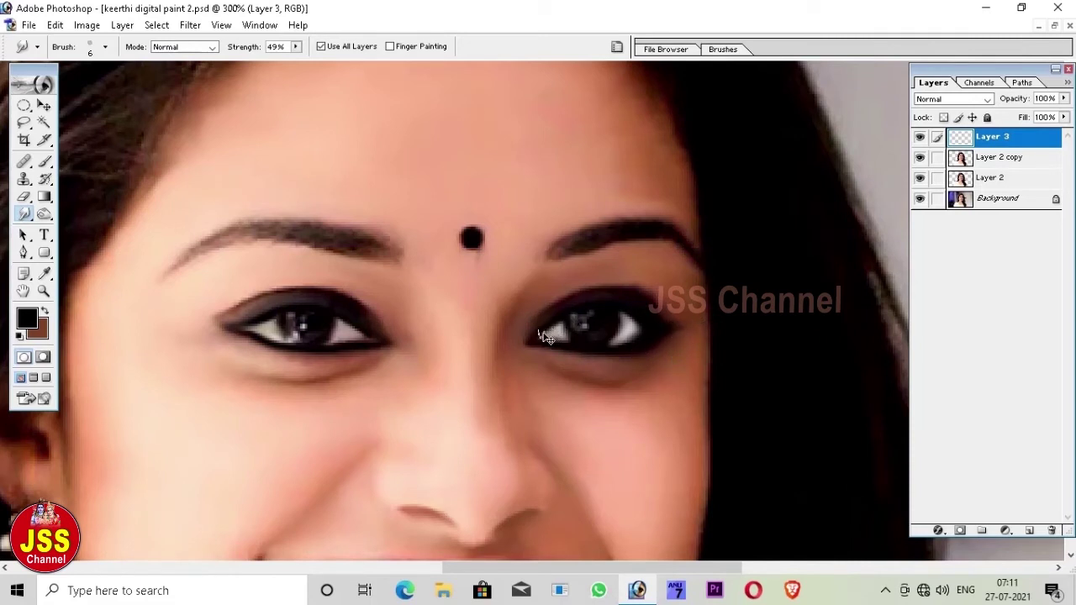
drag(420, 273, 420, 281)
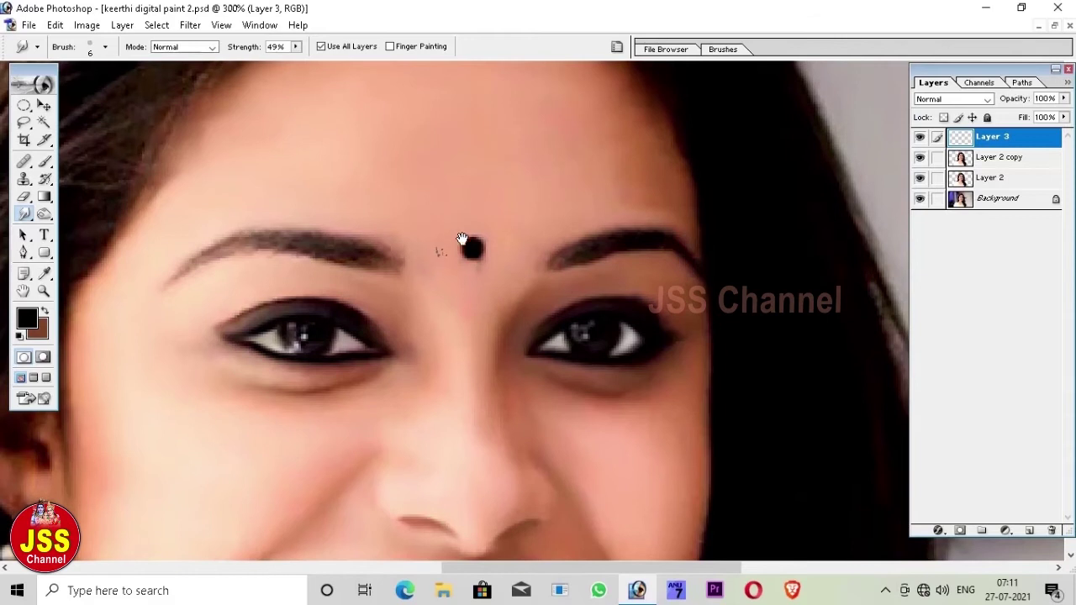
drag(1062, 98, 1019, 121)
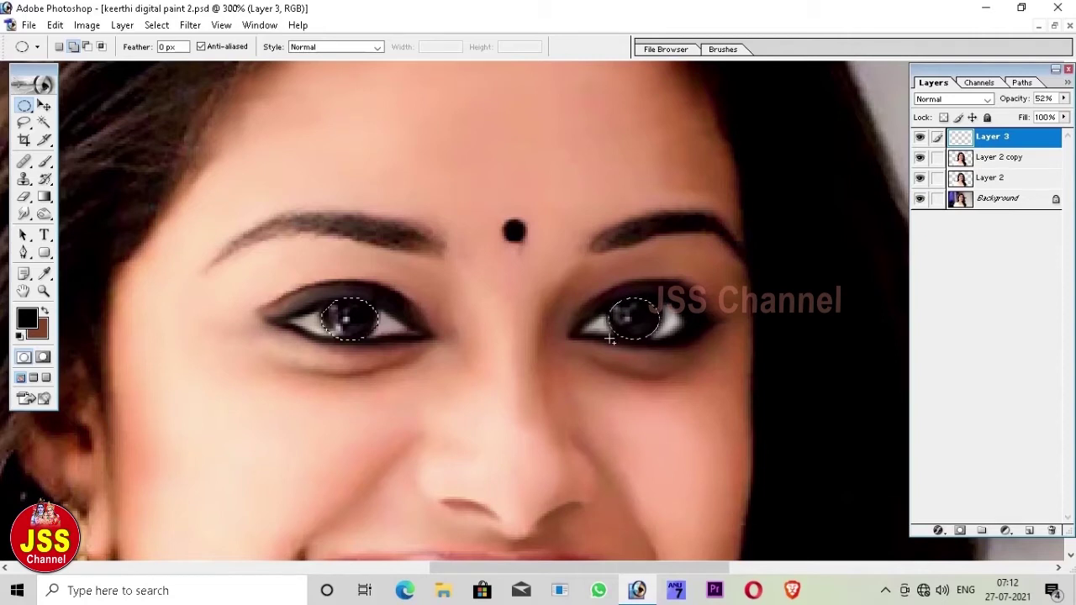
Add a new Layer 4 above Layer 2 copy and smudge both irises lighter
click(993, 160)
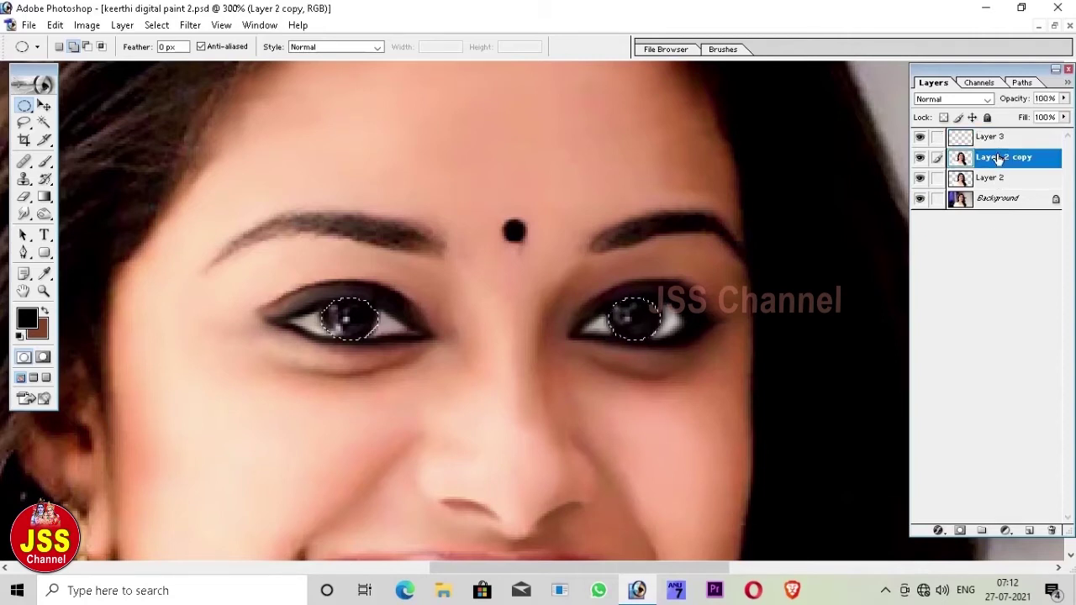
key(ctrl+j)
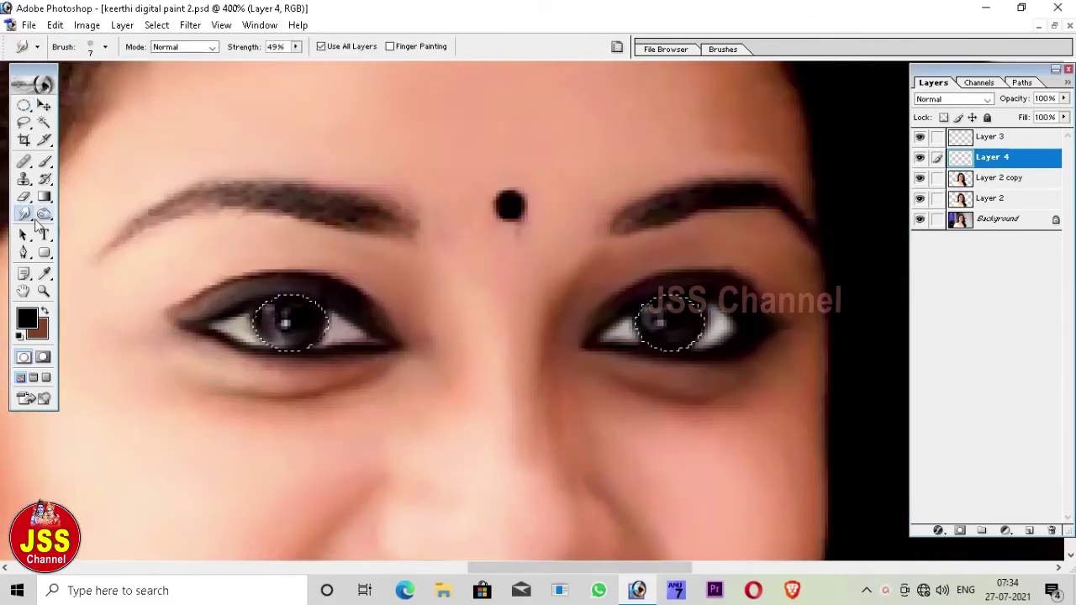
mouse_move(270, 337)
mouse_down()
mouse_move(281, 307)
mouse_move(272, 350)
mouse_move(290, 318)
mouse_up()
mouse_move(591, 323)
mouse_down()
mouse_move(653, 312)
mouse_move(653, 336)
mouse_move(679, 311)
mouse_move(689, 313)
mouse_move(648, 331)
mouse_move(697, 318)
mouse_up()
Sample a skin tone from the face and dab pinkish highlights into both irises
key(i)
click(277, 247)
key(b)
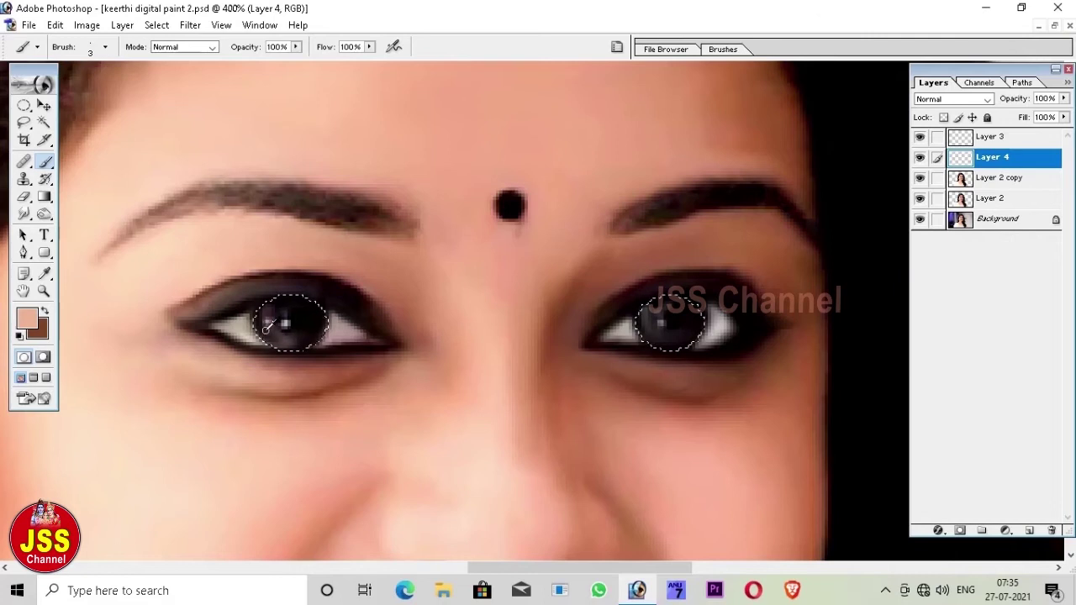
click(266, 323)
click(656, 325)
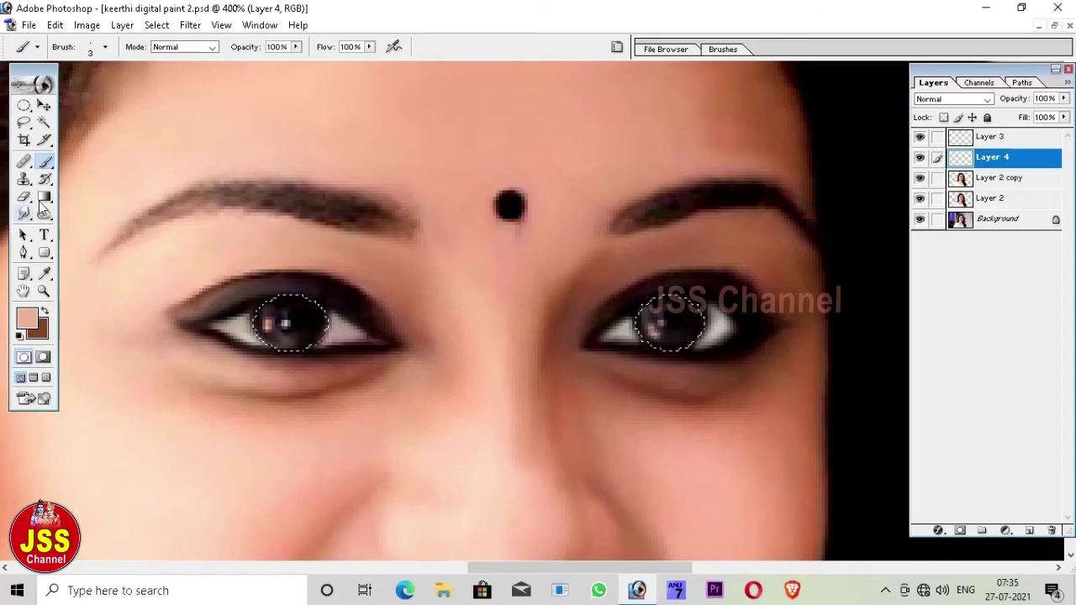
Smudge the pink highlights into both irises and smooth the left iris to an even tone
key(r)
drag(265, 313, 280, 346)
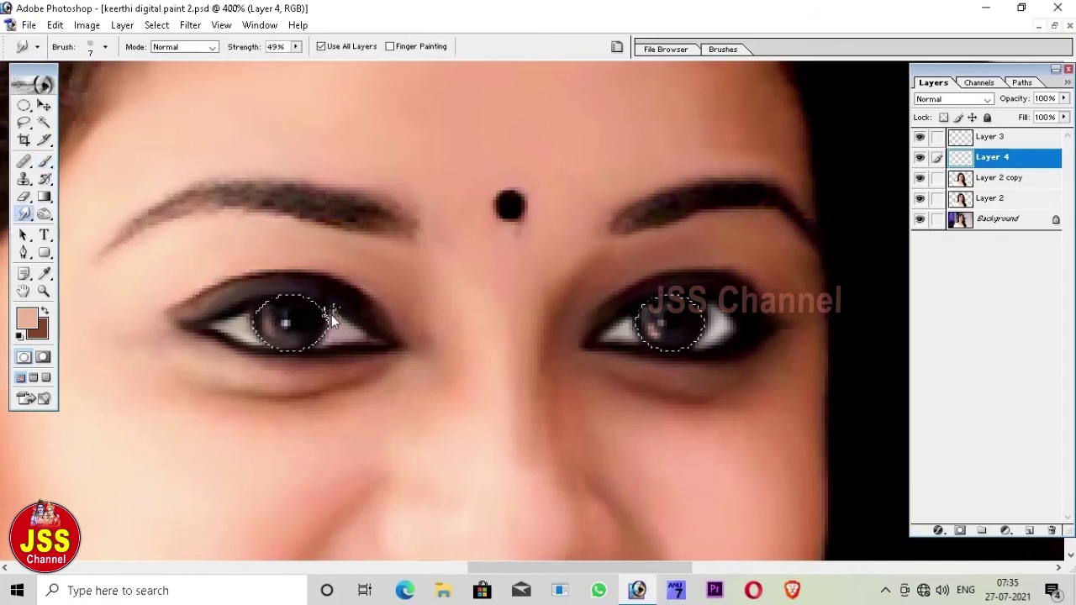
mouse_move(257, 320)
mouse_down()
mouse_move(294, 347)
mouse_move(312, 313)
mouse_move(332, 315)
mouse_up()
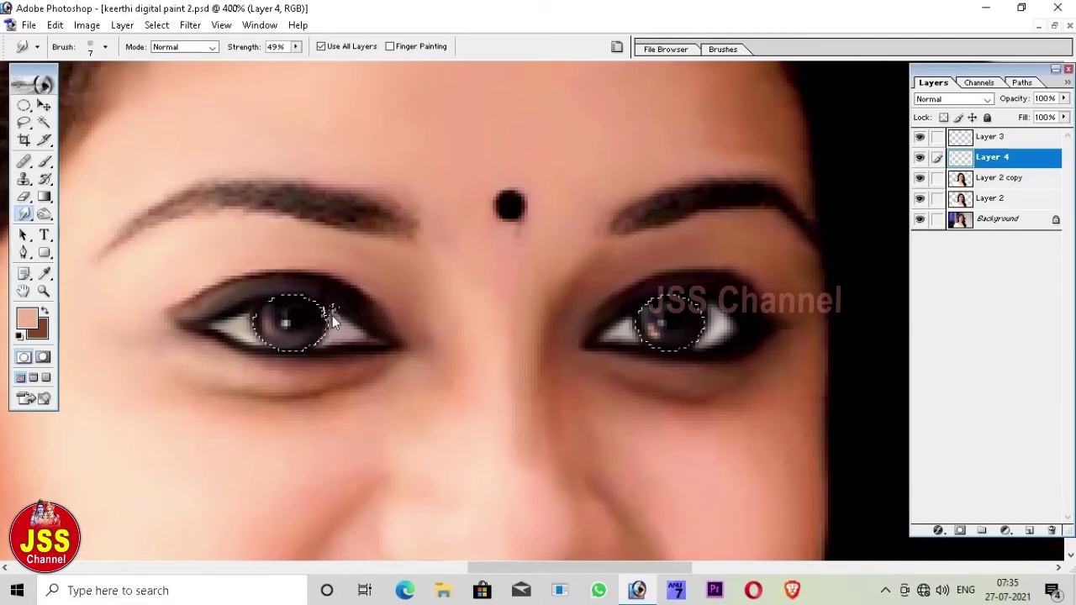
mouse_move(648, 325)
mouse_down()
mouse_move(660, 307)
mouse_move(643, 325)
mouse_move(661, 314)
mouse_move(652, 311)
mouse_move(653, 345)
mouse_move(674, 343)
mouse_move(667, 313)
mouse_move(672, 343)
mouse_move(653, 336)
mouse_move(693, 343)
mouse_up()
mouse_move(257, 318)
mouse_down()
mouse_move(278, 316)
mouse_move(294, 344)
mouse_up()
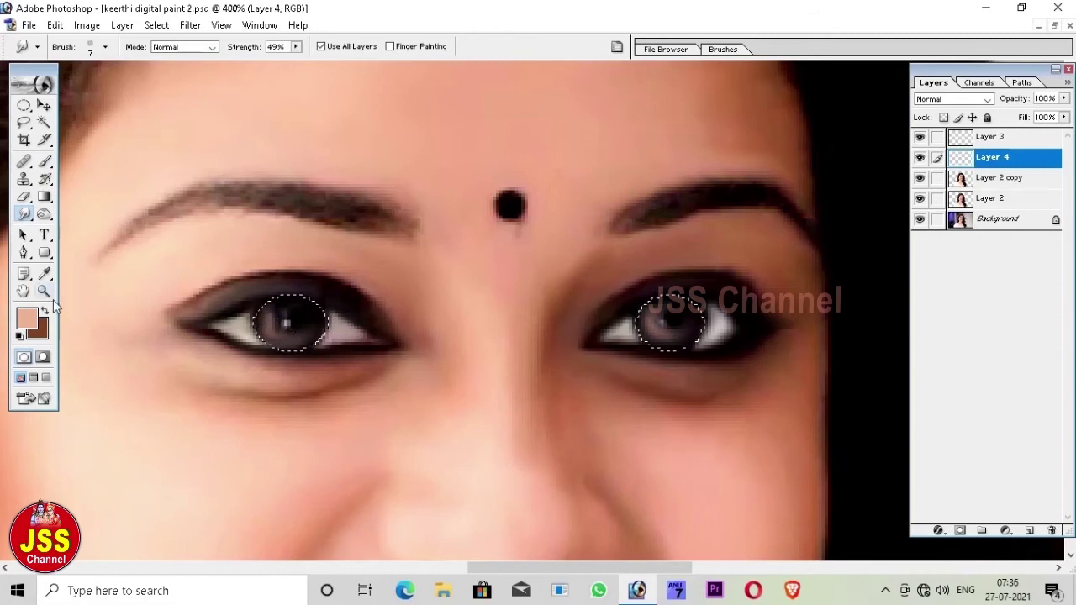
key(b)
key(r)
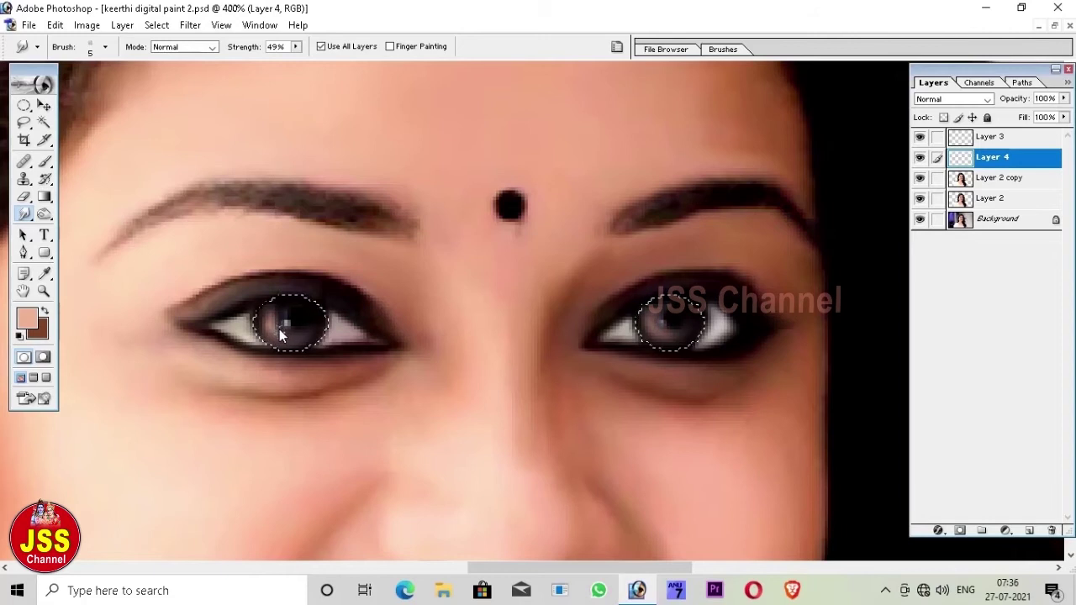
drag(273, 341, 439, 345)
Sample black from the pupil for a size 10 brush
key(i)
click(664, 321)
key(b)
key(bracketright)
key(bracketright)
key(bracketright)
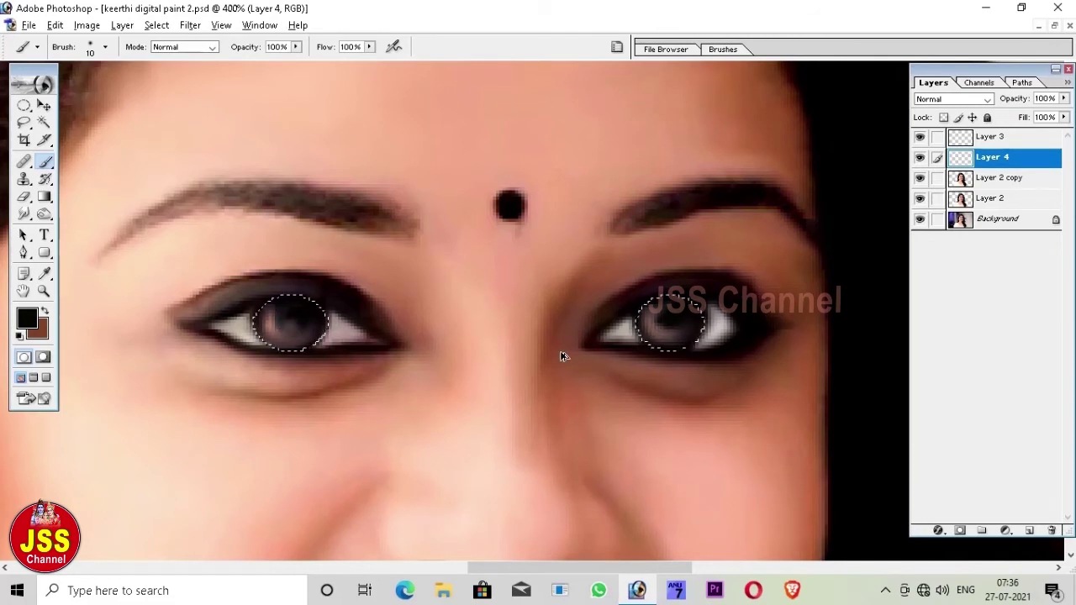
Reset the brushes to their defaults and choose the 13 px round brush
click(105, 47)
click(319, 74)
click(403, 286)
key(Return)
double_click(25, 241)
Paint both pupils darker with a smaller black brush
key(bracketleft)
key(bracketleft)
key(bracketleft)
click(289, 320)
click(670, 322)
key(bracketleft)
Soften the left iris with the Blur tool, then set the Smudge brush to size 5
key(r)
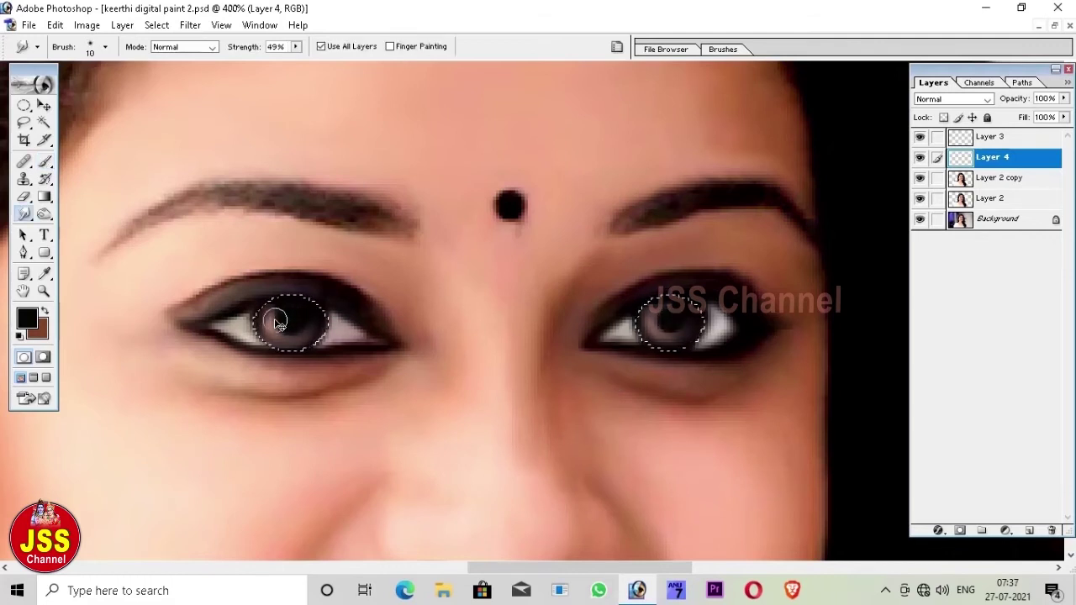
drag(24, 214, 79, 211)
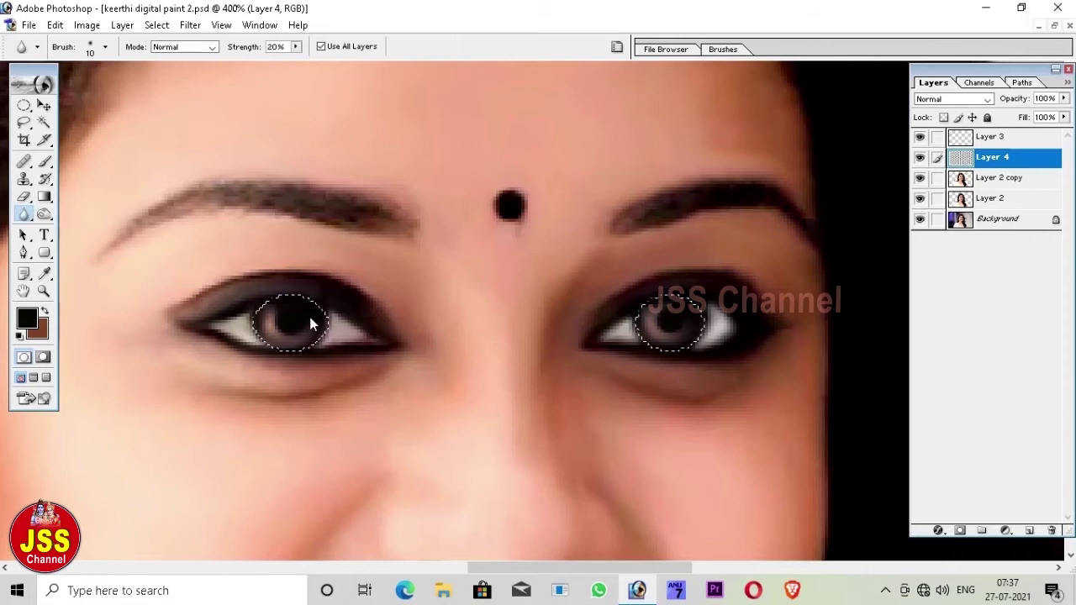
drag(269, 325, 288, 329)
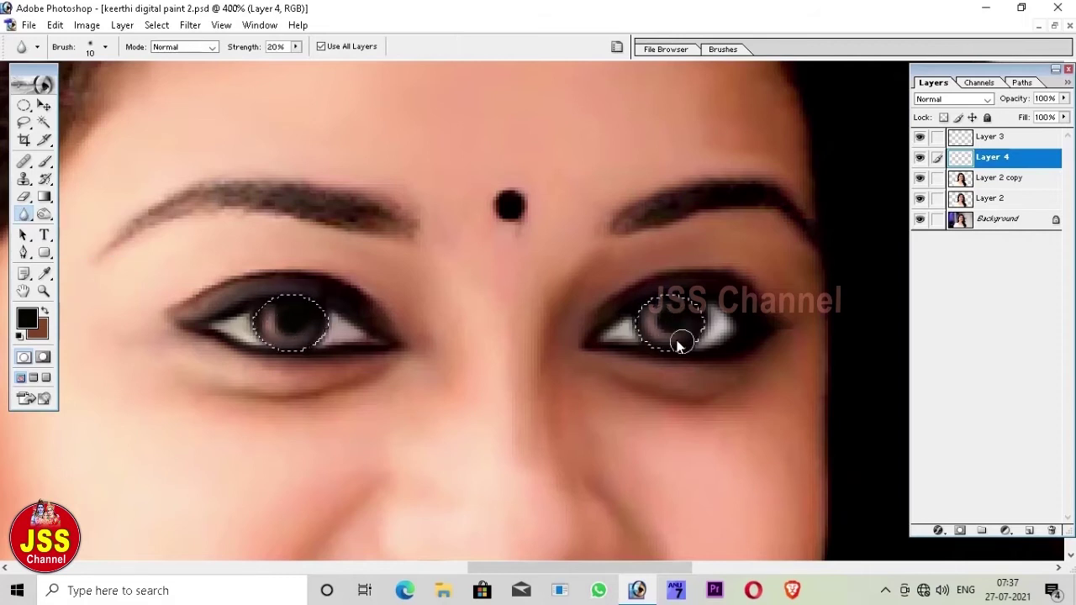
drag(23, 214, 80, 242)
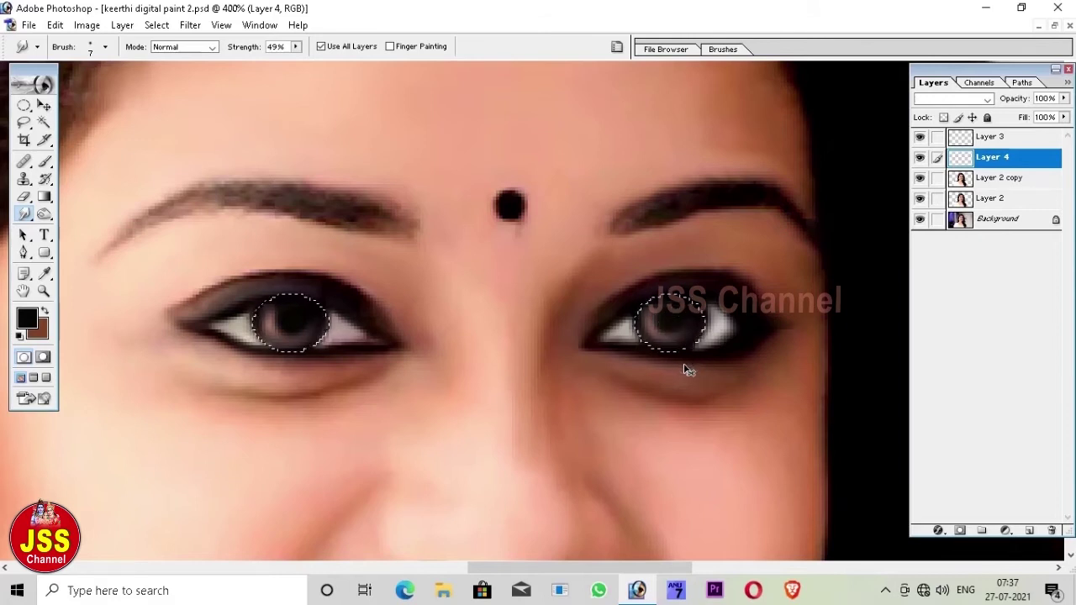
key(bracketleft)
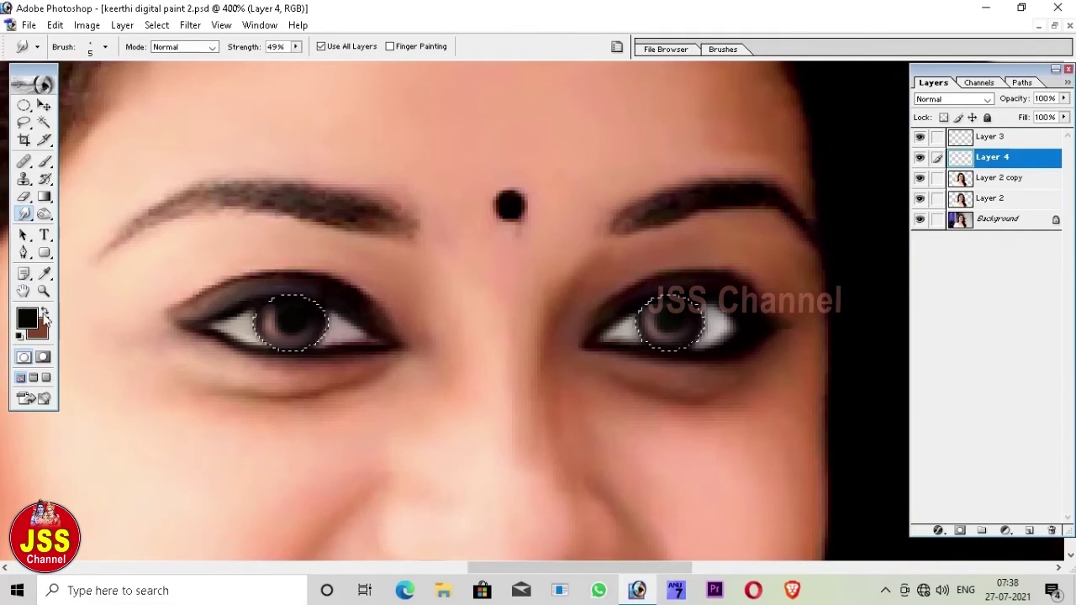
key(b)
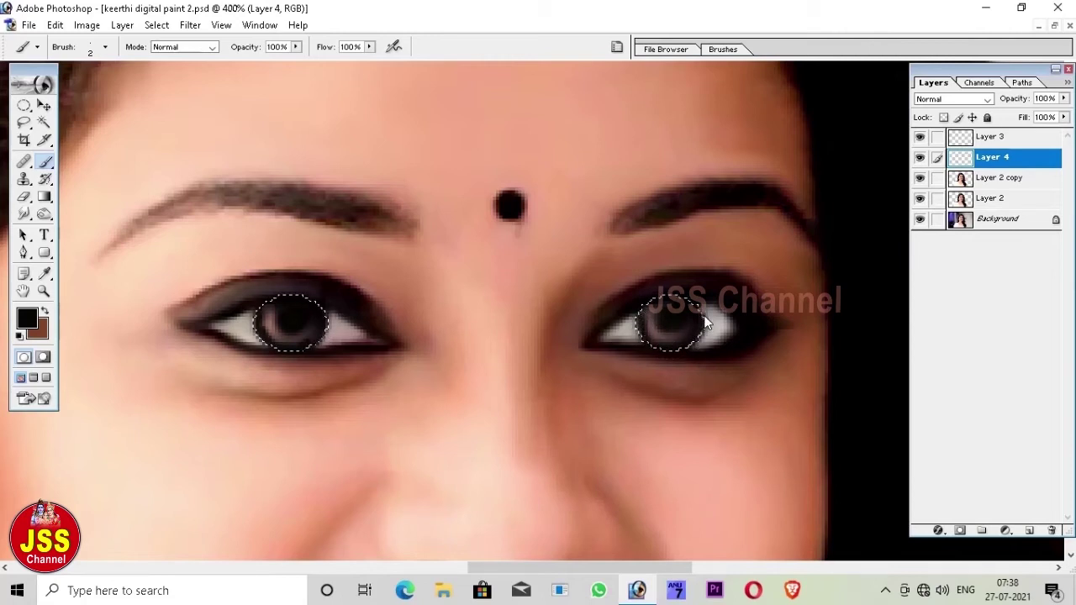
Set a size 9 lightening tool with white as the colour and compare Layer 4 hidden and shown
click(44, 213)
key(bracketleft)
key(bracketleft)
key(bracketleft)
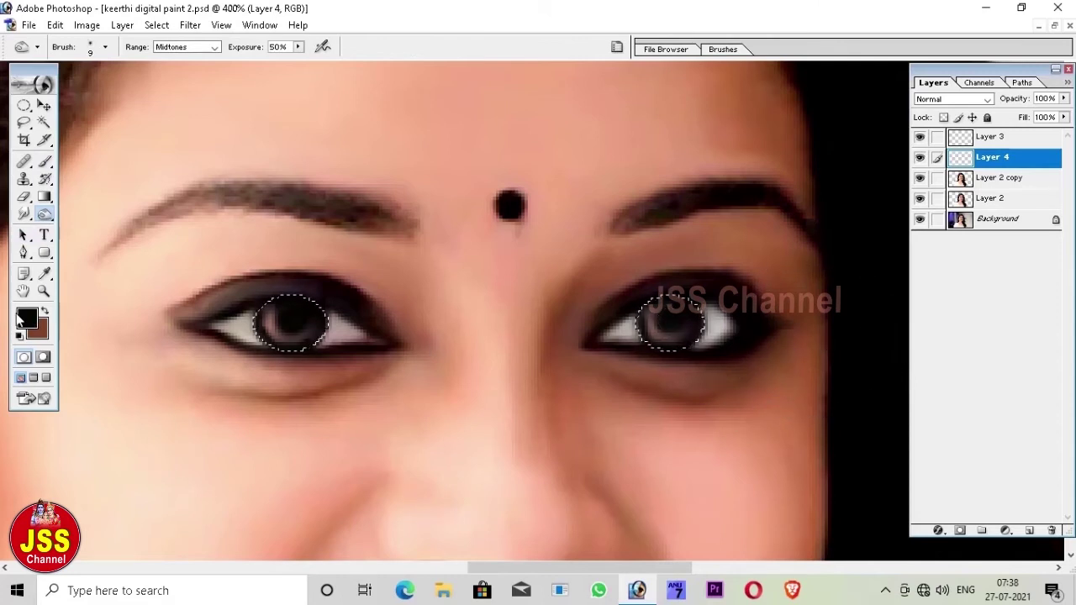
key(d)
key(x)
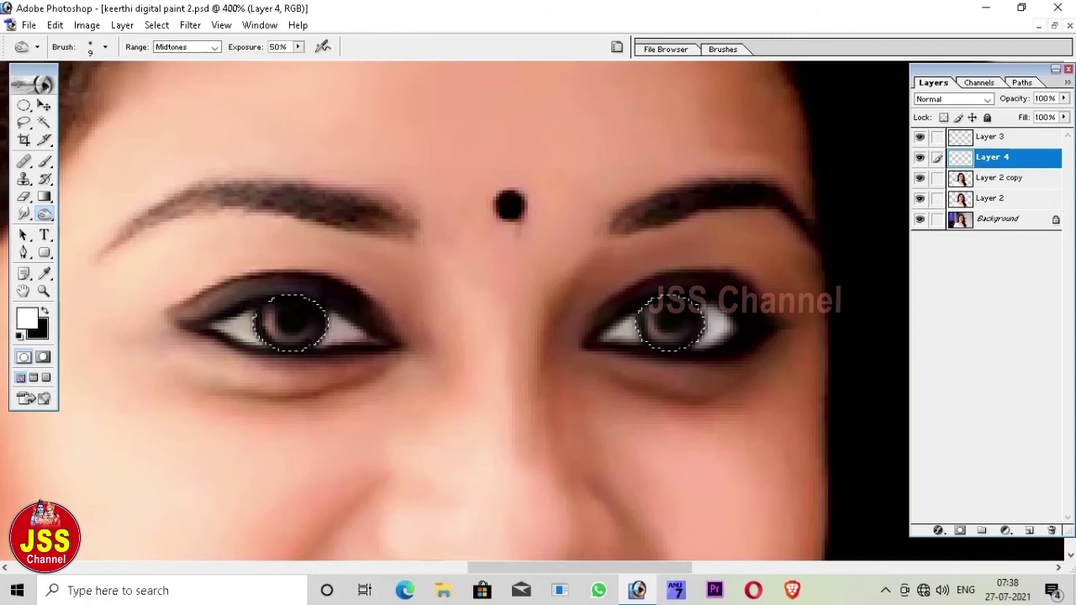
click(920, 158)
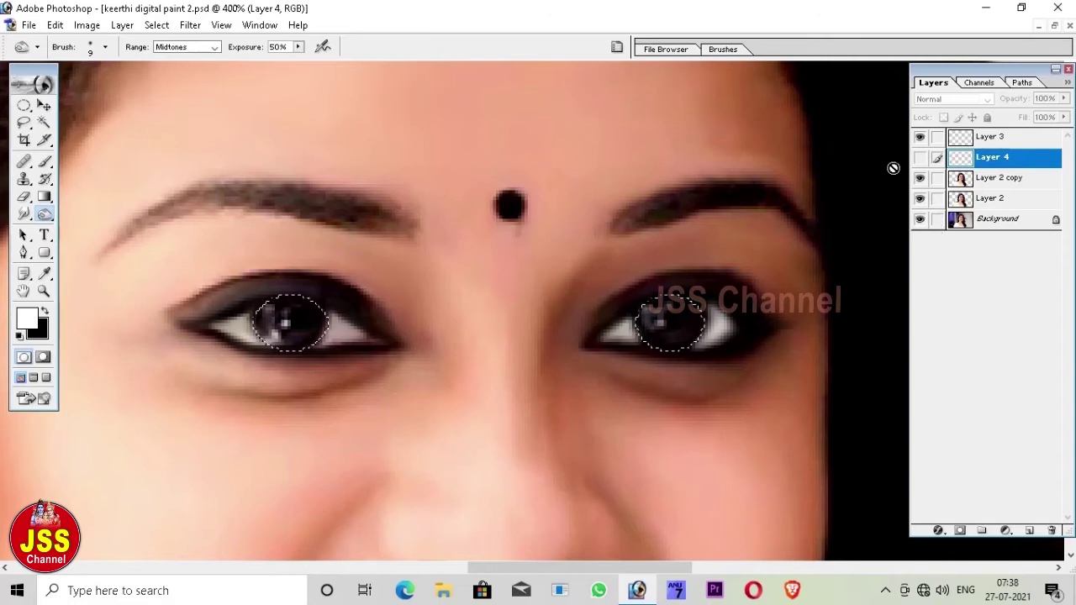
click(920, 158)
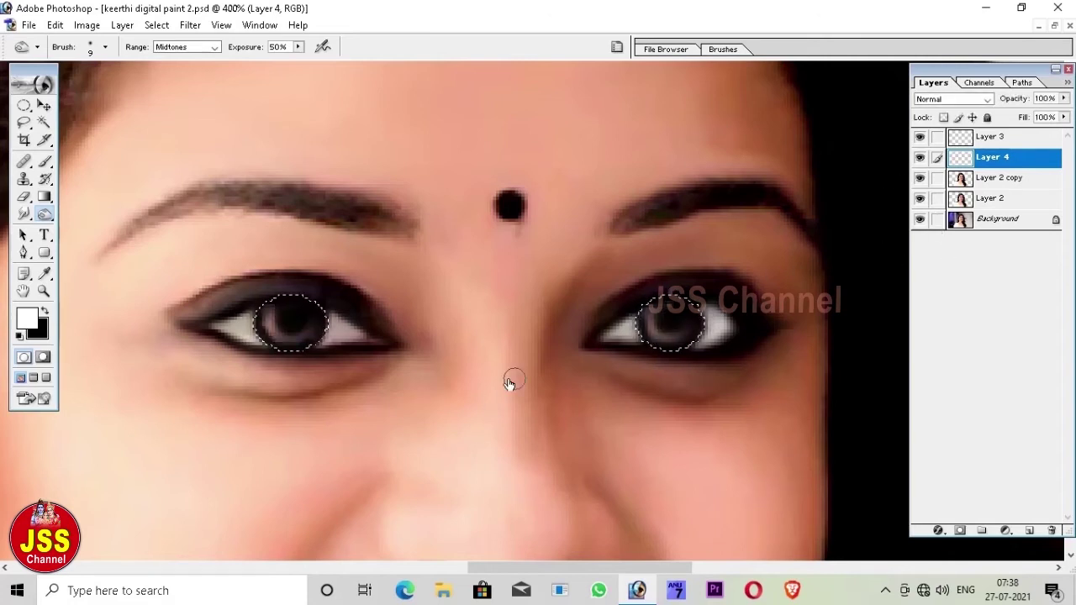
Paint a white size 3 highlight dot in the right iris and compare with Layer 4 hidden
key(b)
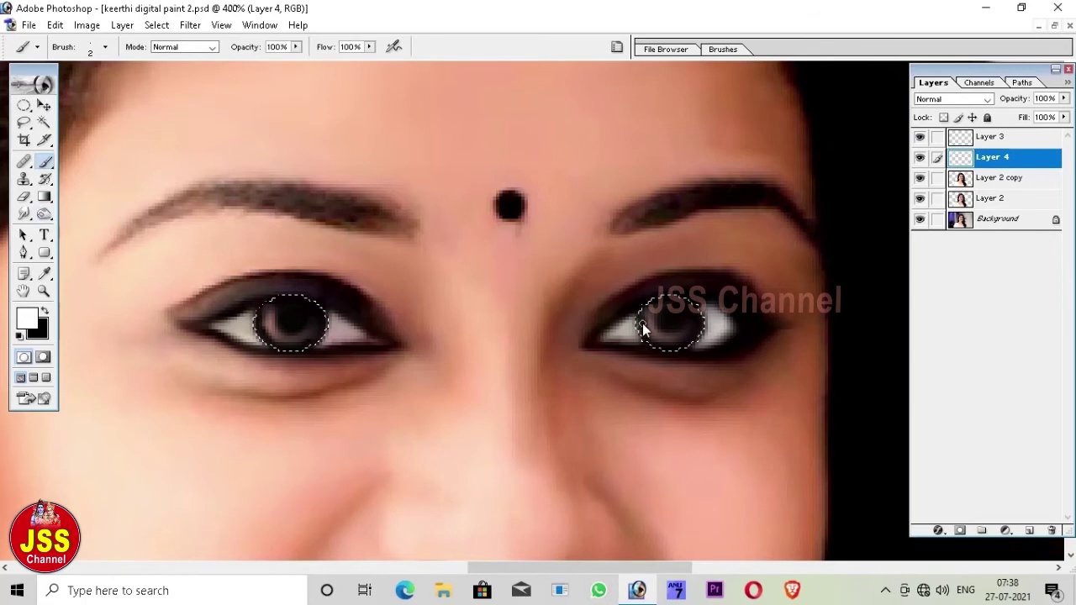
key(bracketright)
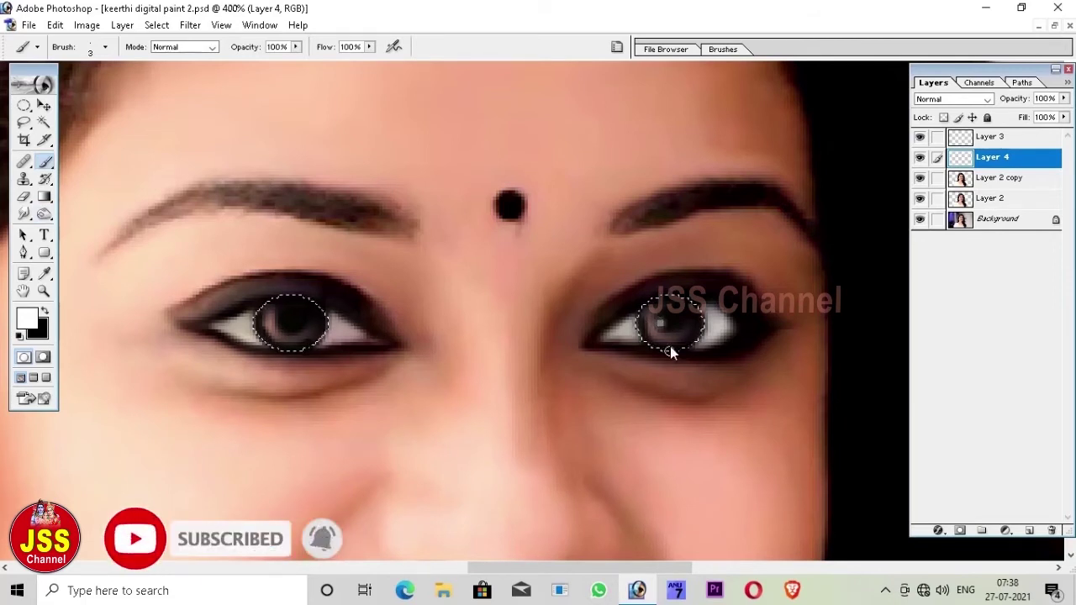
click(662, 324)
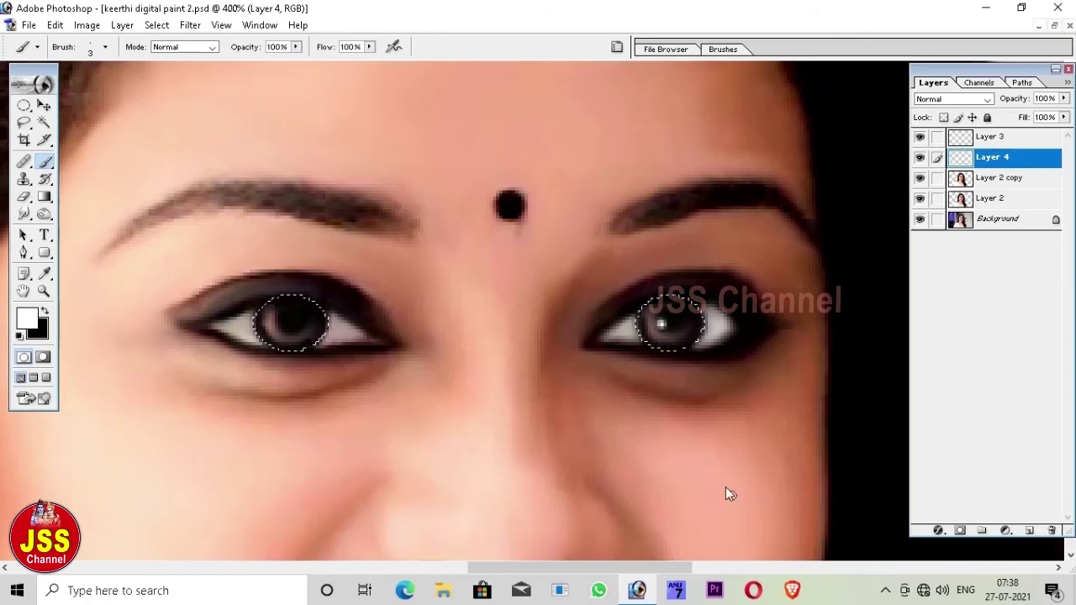
click(920, 158)
click(919, 158)
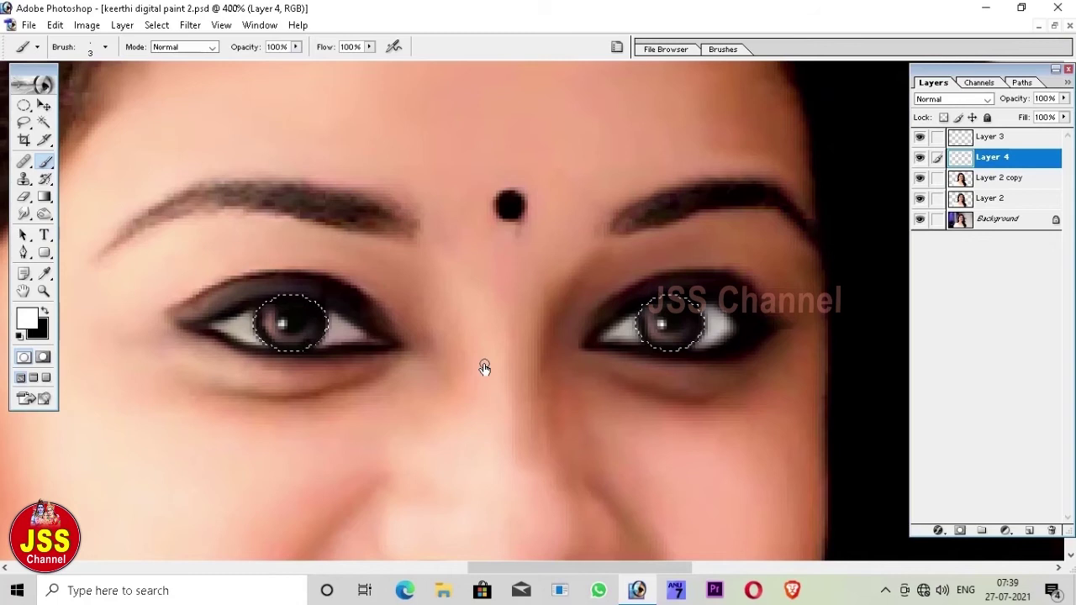
Compare Layer 4 hidden and shown, then paint brown into both irises at lower opacity
click(920, 158)
click(920, 159)
click(296, 48)
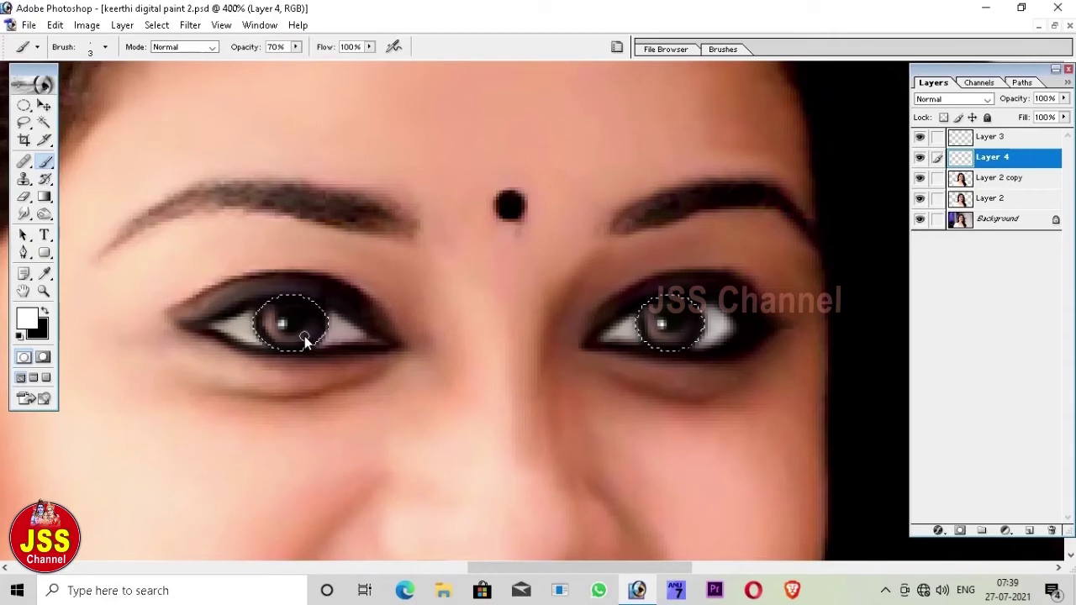
drag(305, 337, 313, 334)
drag(637, 325, 689, 332)
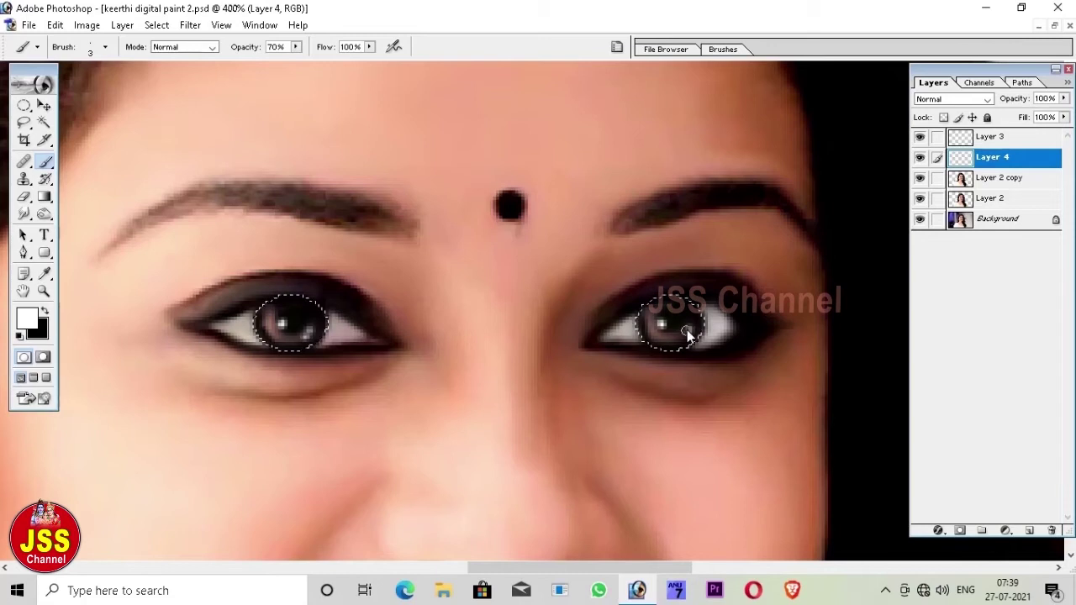
Set the Smudge tool strength to 24%
click(24, 213)
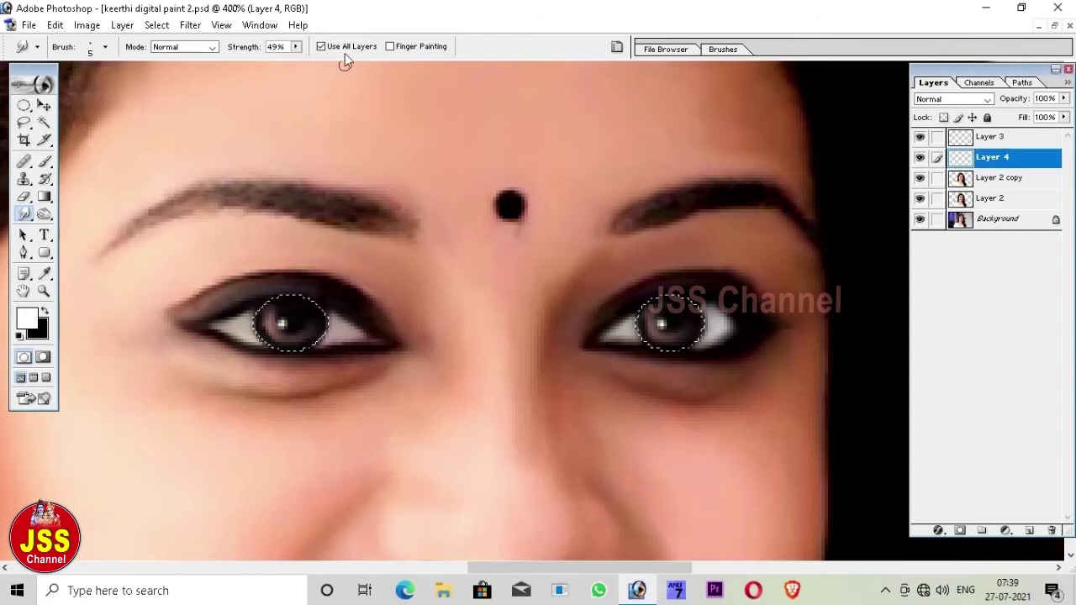
click(296, 46)
drag(280, 65, 265, 65)
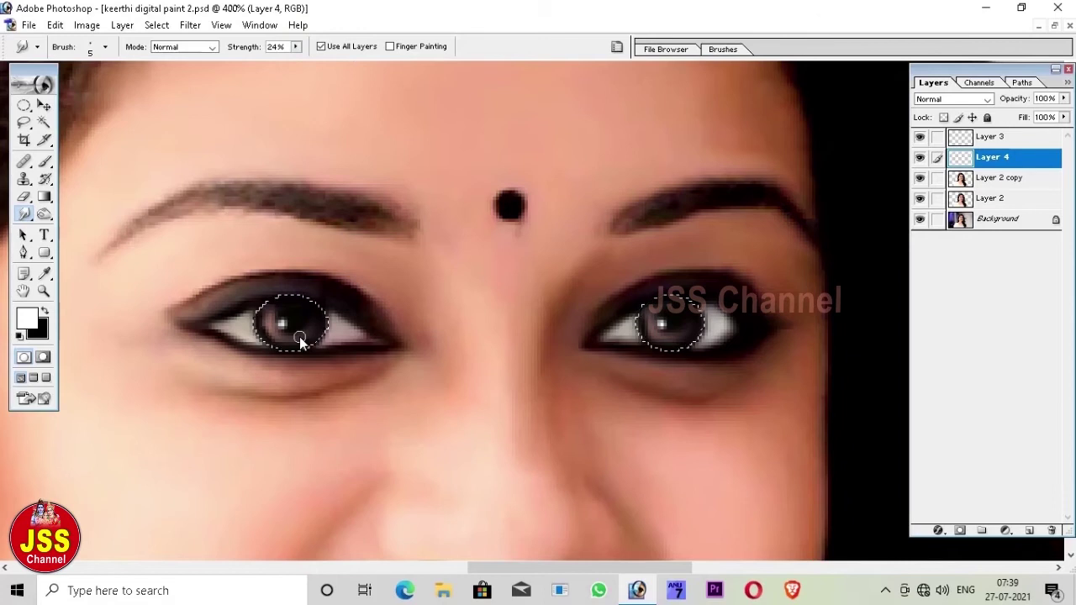
Brush faint low-opacity white over the lower parts of both irises
key(b)
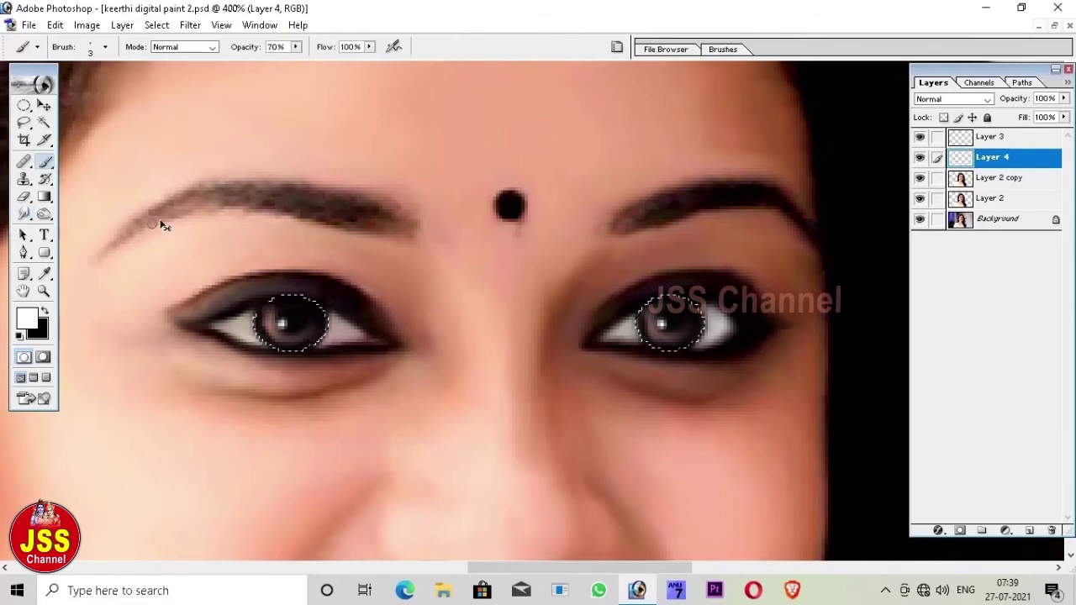
drag(296, 46, 272, 96)
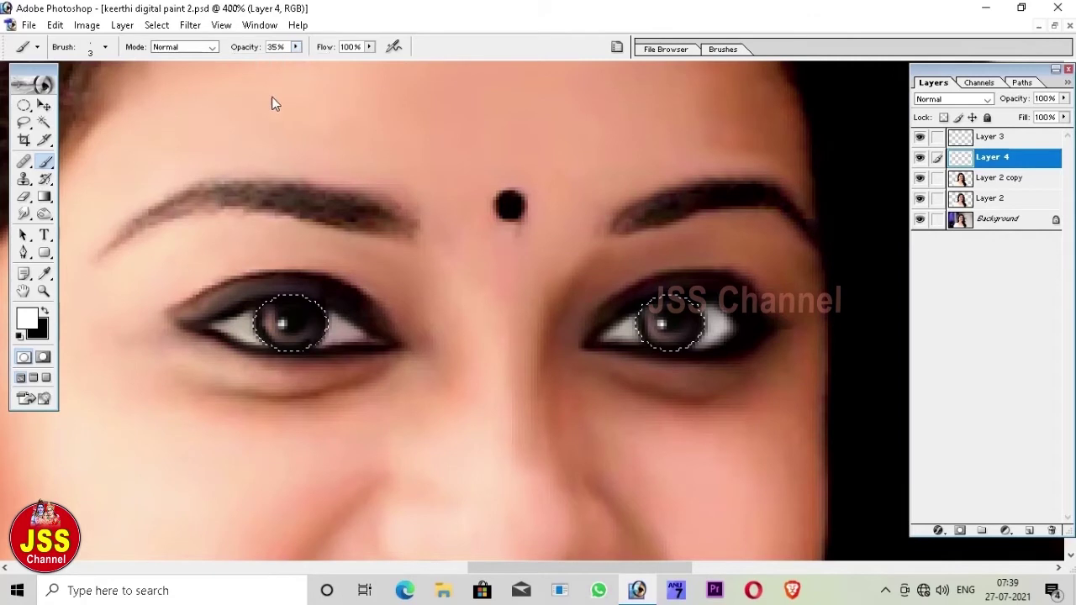
drag(326, 339, 306, 338)
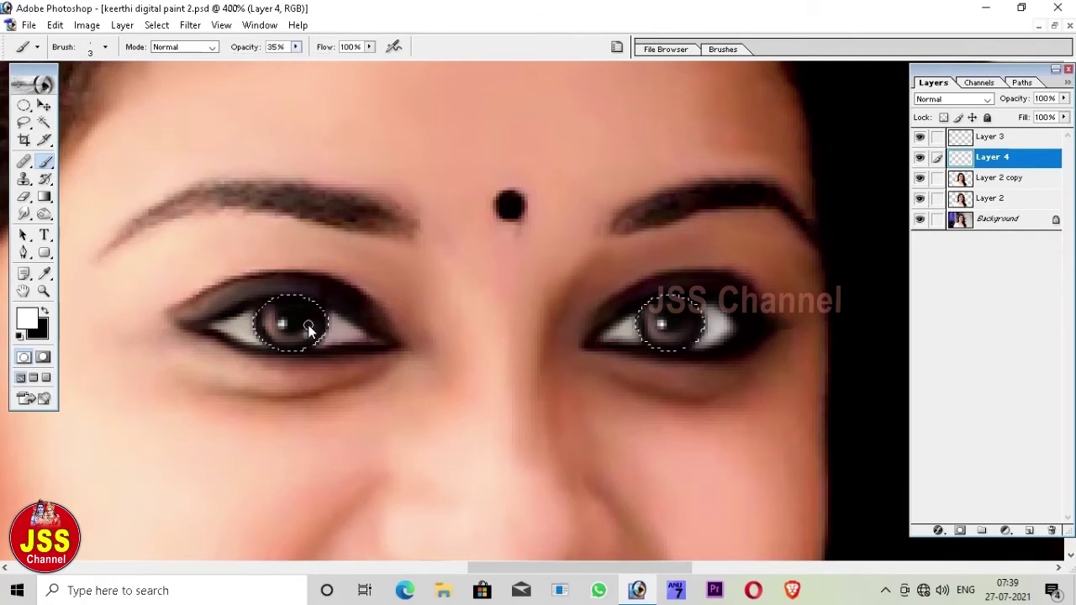
drag(306, 338, 311, 330)
drag(664, 332, 682, 335)
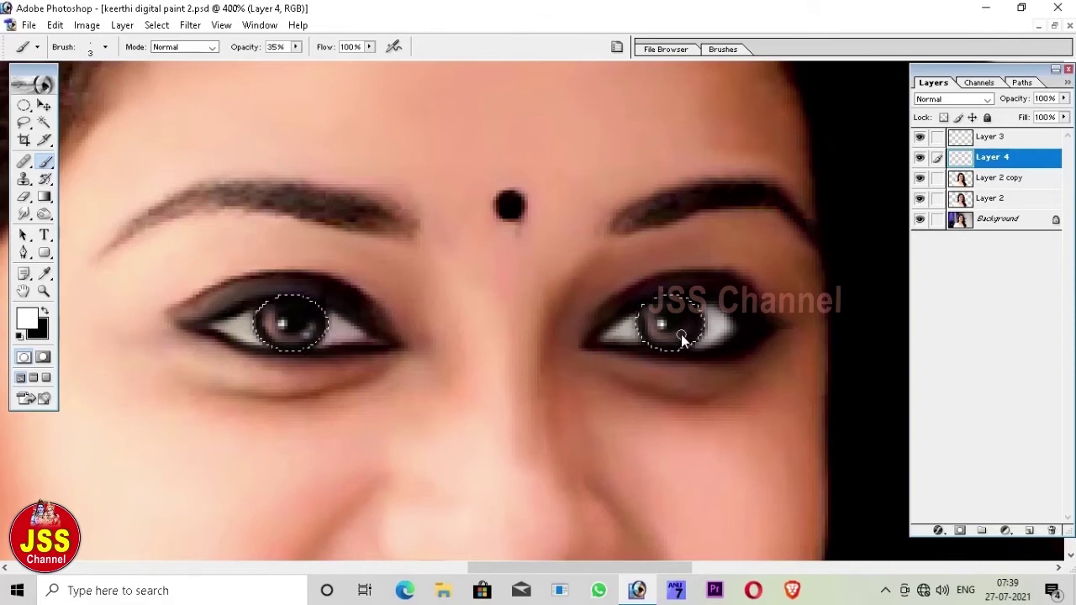
drag(681, 334, 689, 329)
Paint bright catchlights in both irises at 68% opacity and deselect the iris selections
drag(297, 47, 312, 74)
key(bracketright)
click(283, 324)
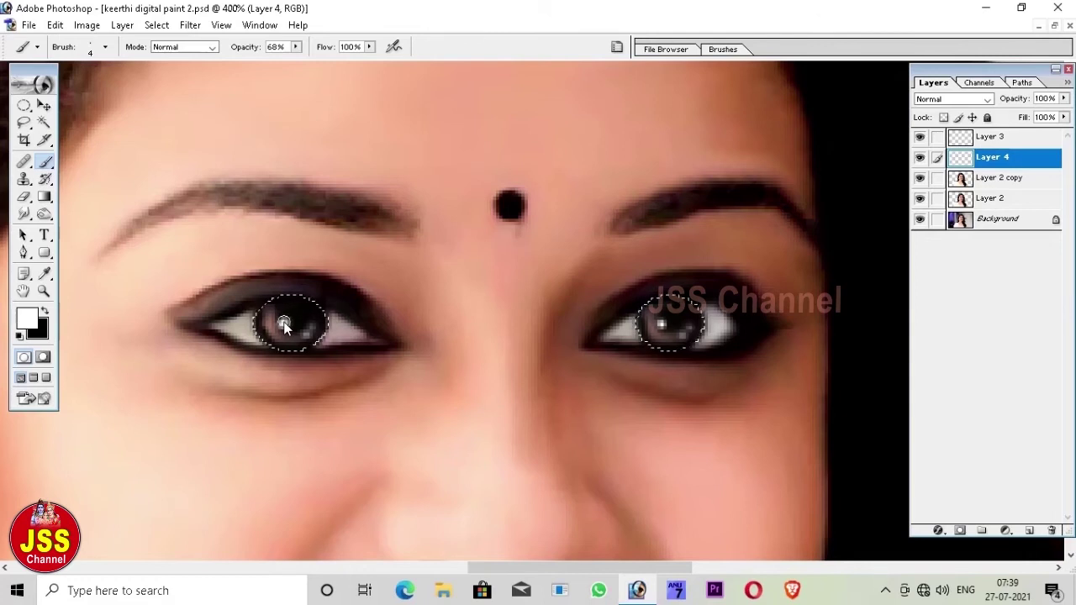
click(662, 325)
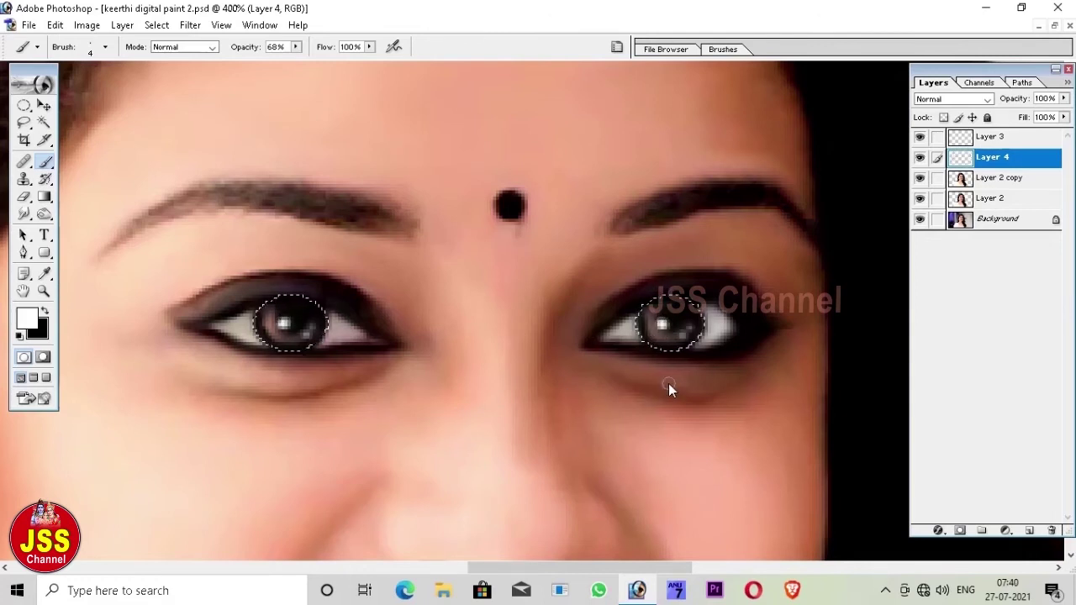
key(ctrl+d)
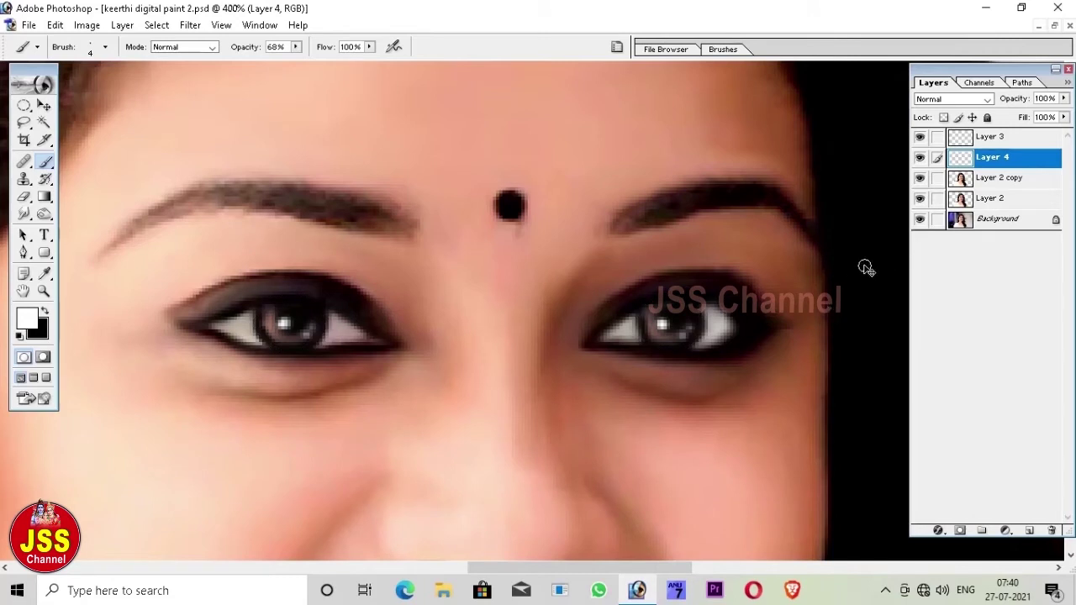
Compare the catchlight layer hidden and shown, then zoom back in on the eyes
click(919, 157)
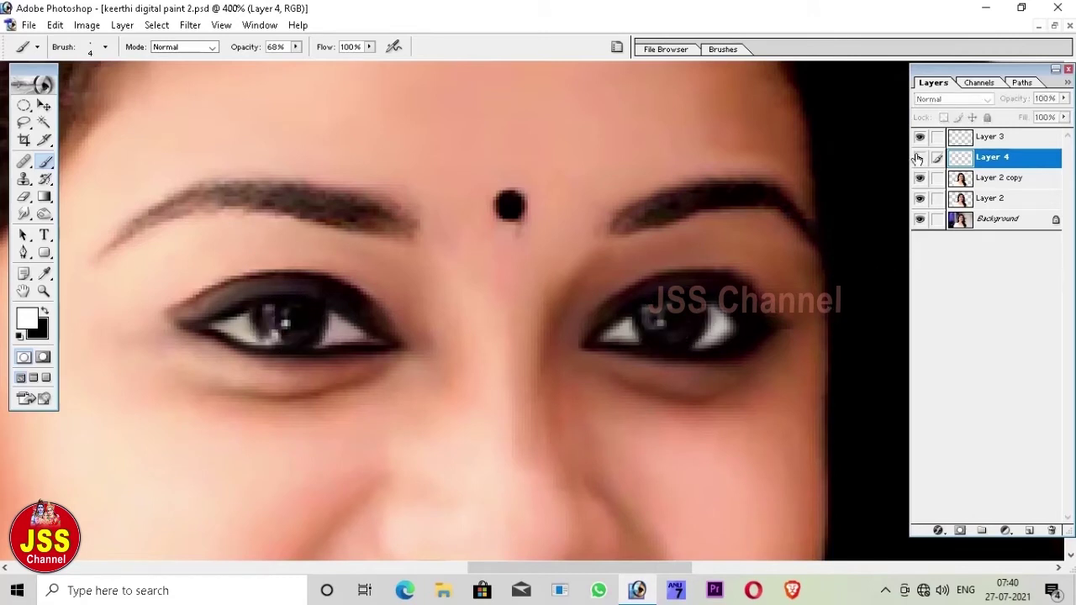
click(919, 157)
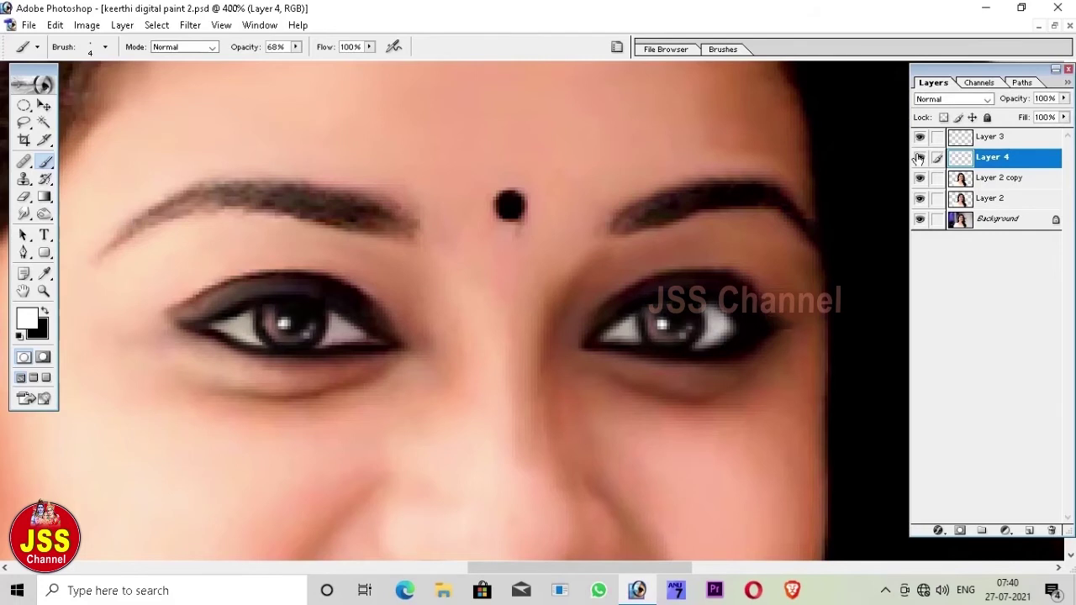
key(ctrl+0)
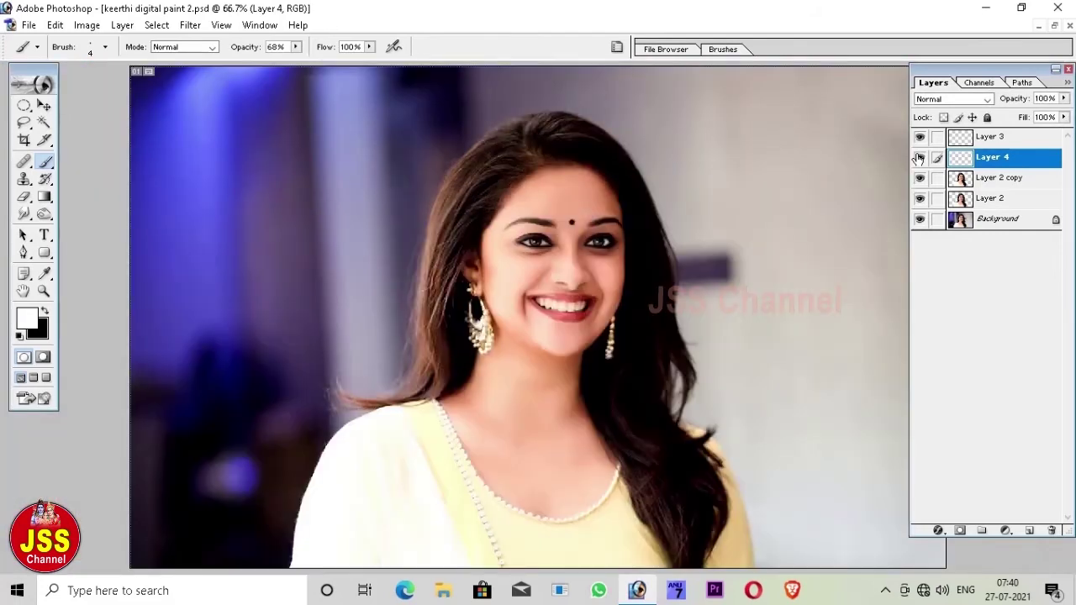
key(ctrl+plus)
key(ctrl+plus)
key(ctrl+plus)
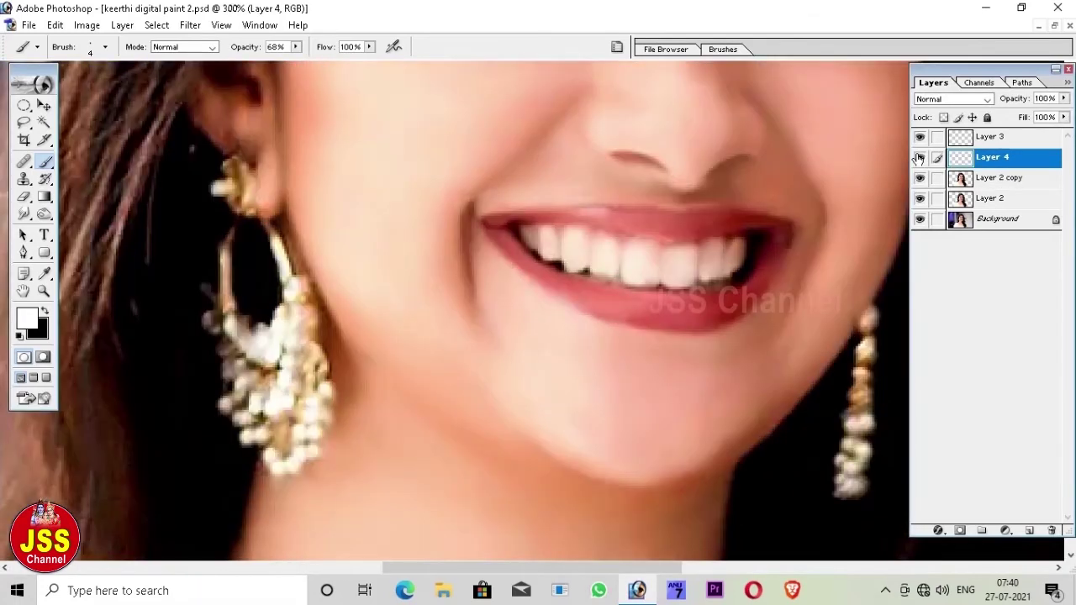
drag(855, 166, 653, 402)
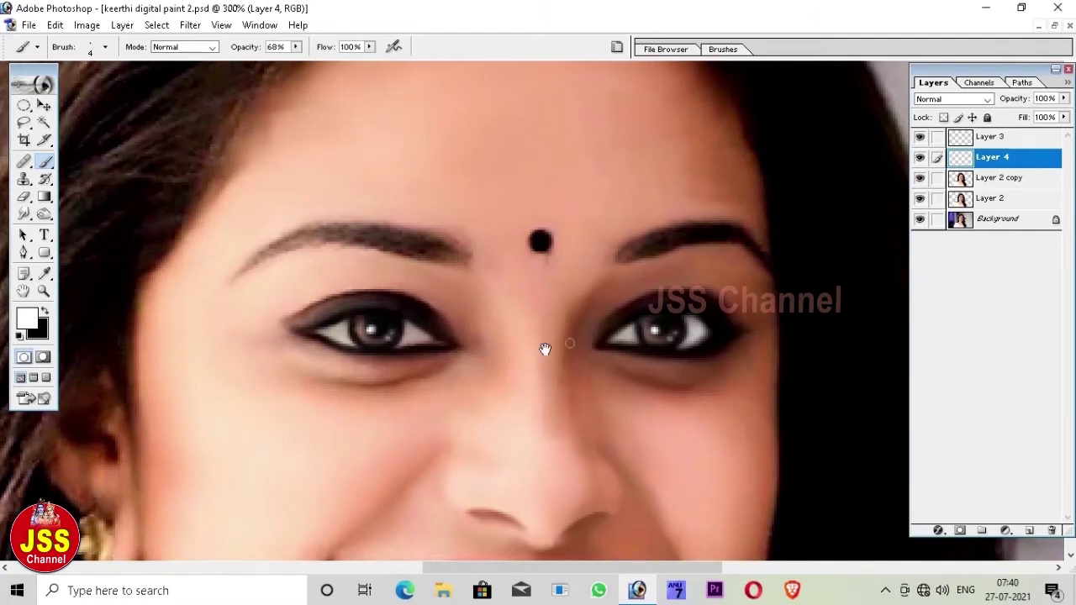
Smudge a small patch of the right iris and zoom out to see more of the face
click(25, 215)
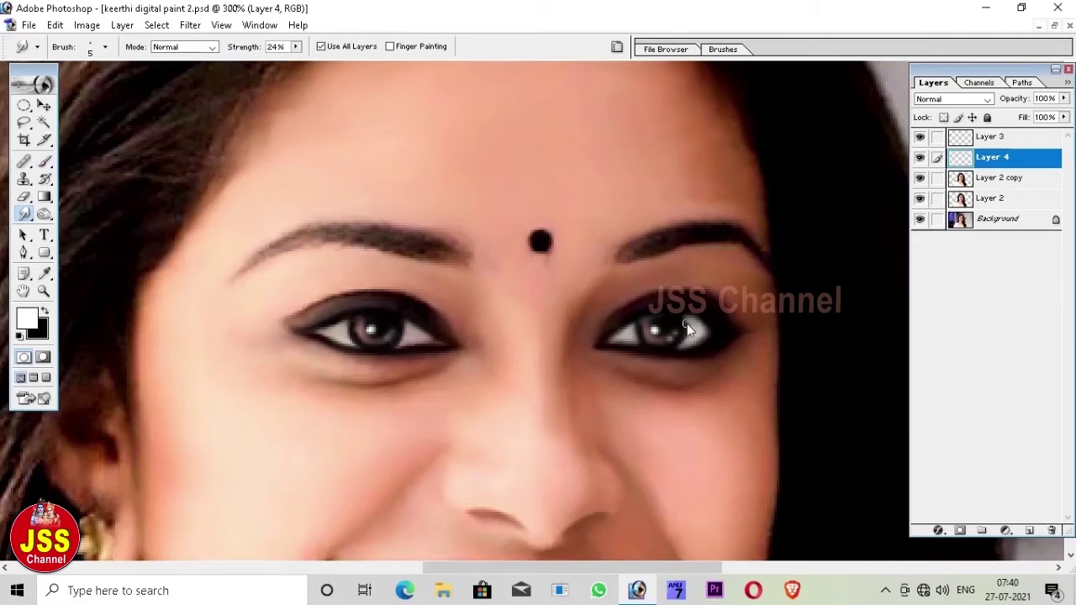
drag(673, 336, 666, 339)
key(ctrl+minus)
key(ctrl+minus)
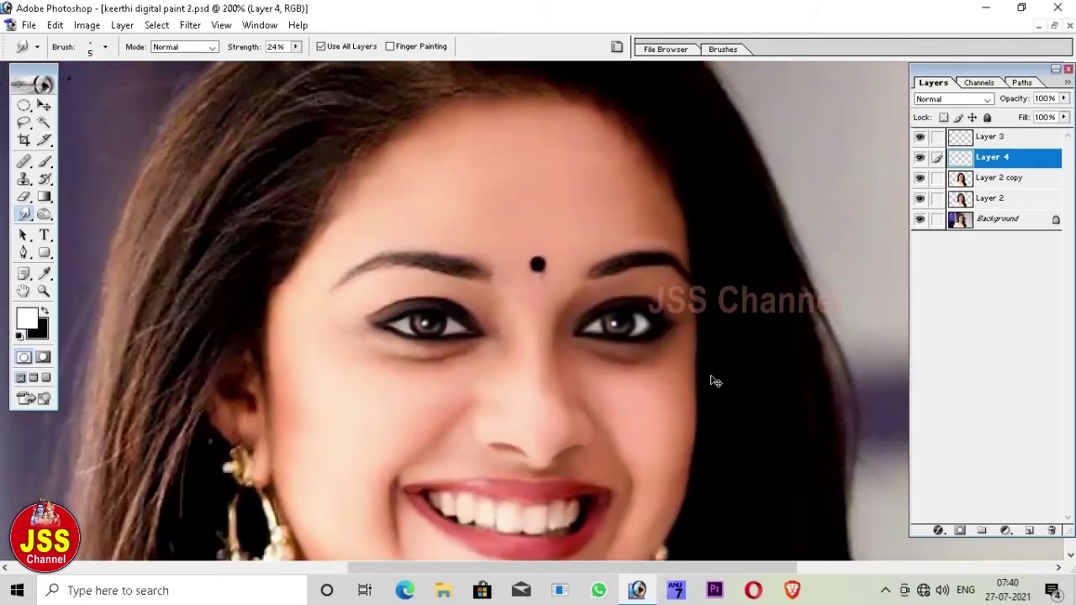
key(ctrl+minus)
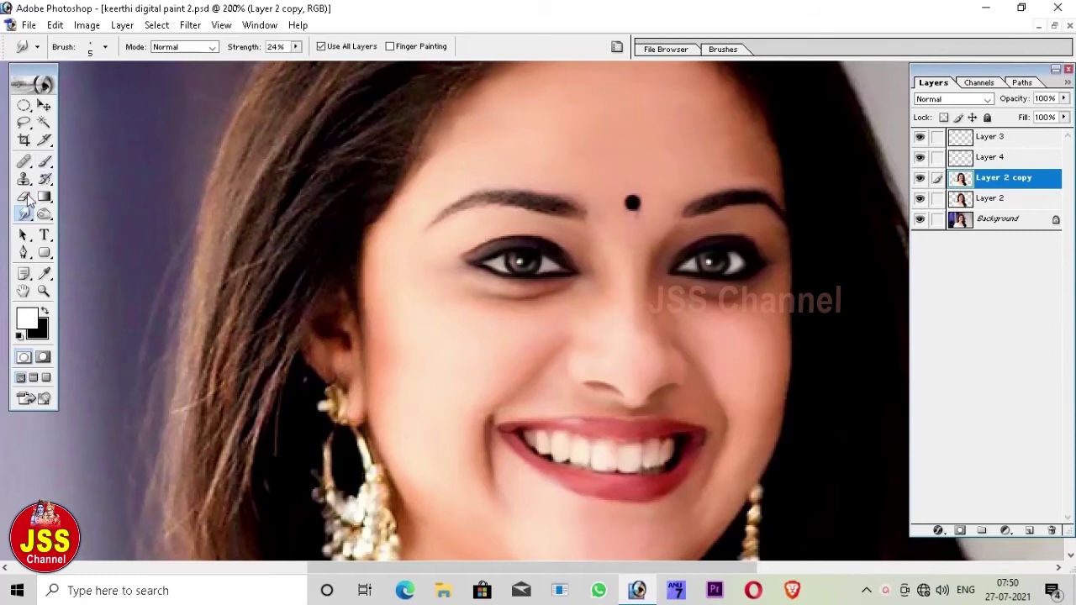
Load the Assorted Brushes set and choose its 11 px brush tip
click(47, 164)
click(109, 48)
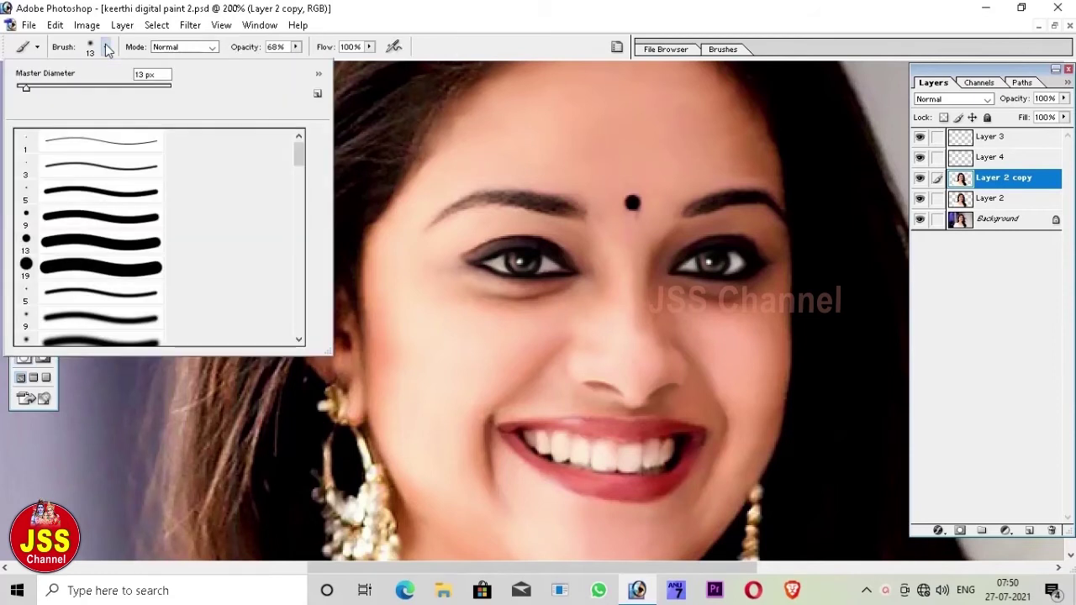
click(318, 77)
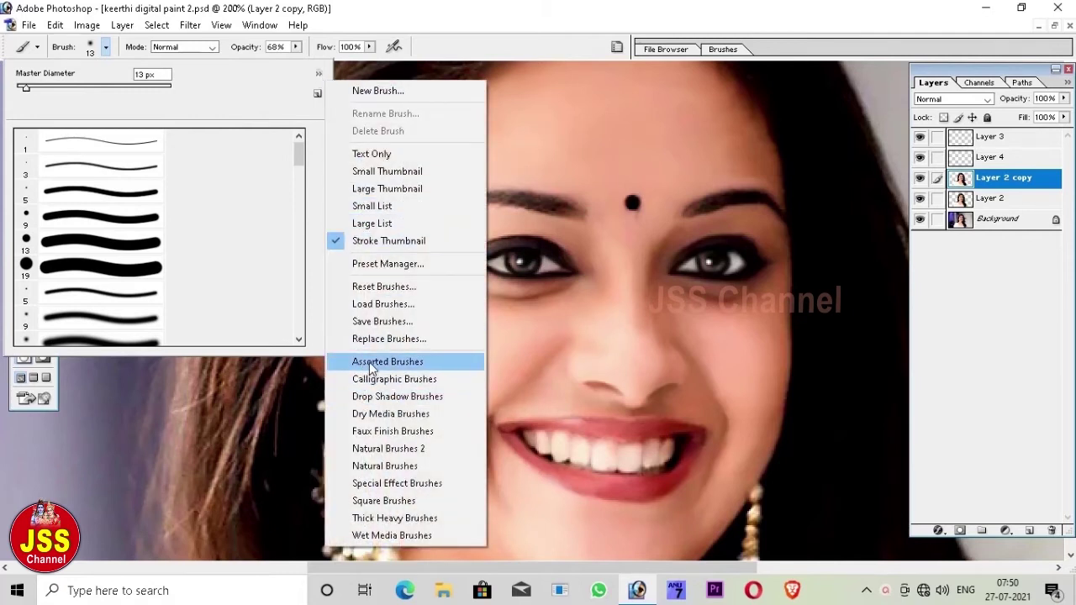
click(424, 360)
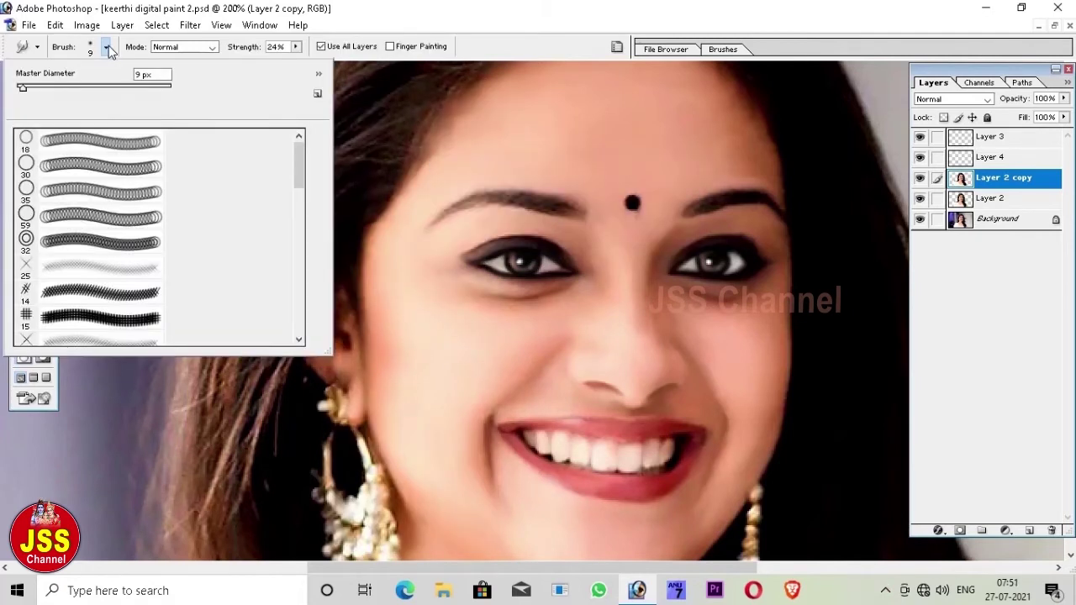
scroll(90, 277, down, 2)
scroll(89, 276, down, 2)
scroll(89, 276, down, 2)
scroll(93, 285, down, 2)
scroll(93, 286, down, 2)
scroll(95, 290, down, 1)
scroll(96, 291, down, 1)
scroll(97, 293, down, 2)
scroll(98, 293, down, 1)
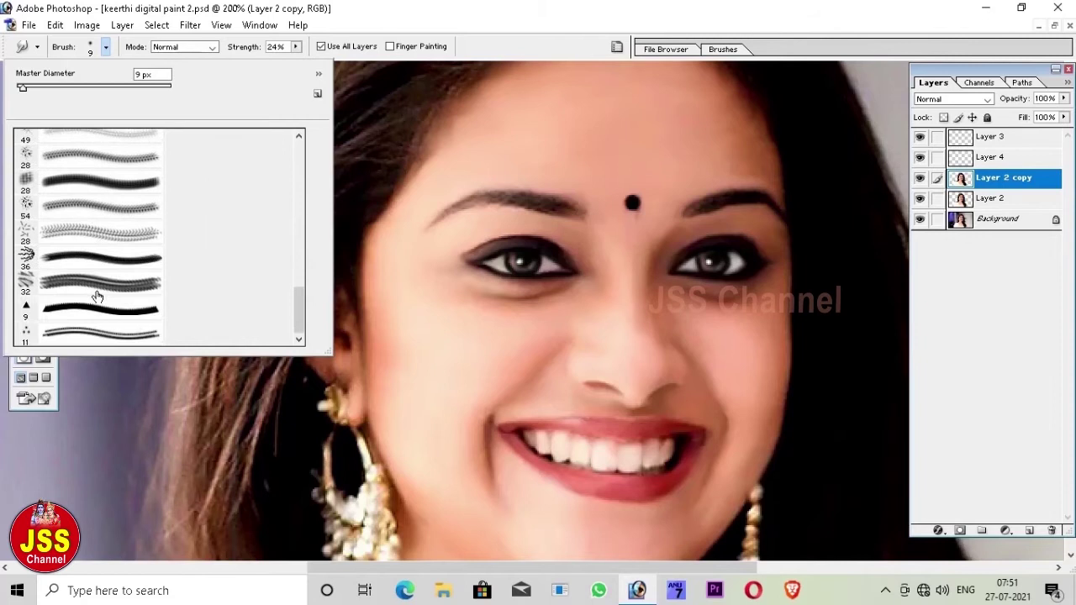
click(86, 334)
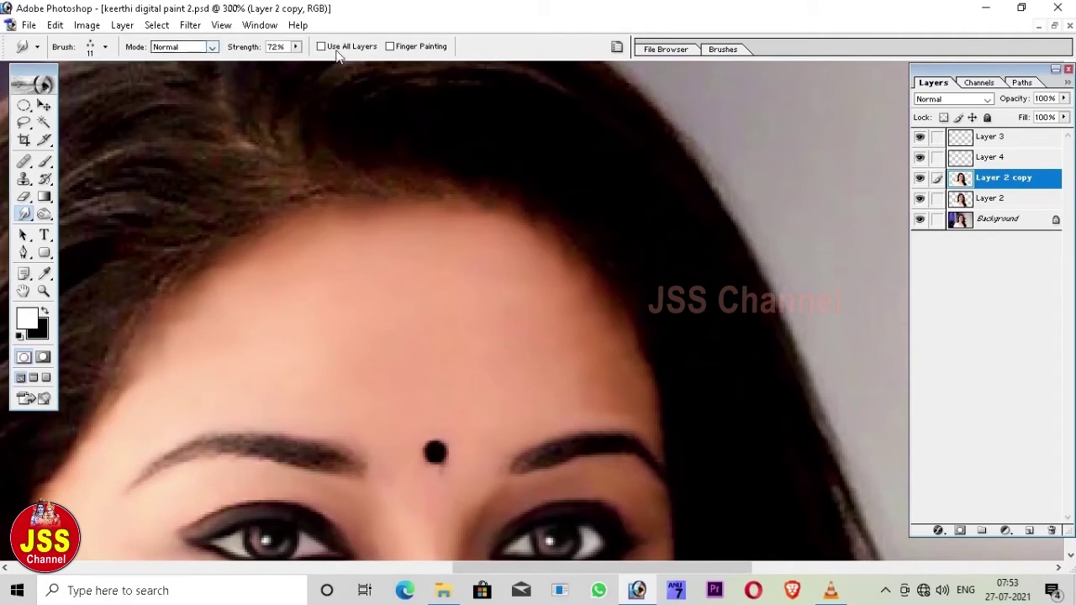
click(296, 47)
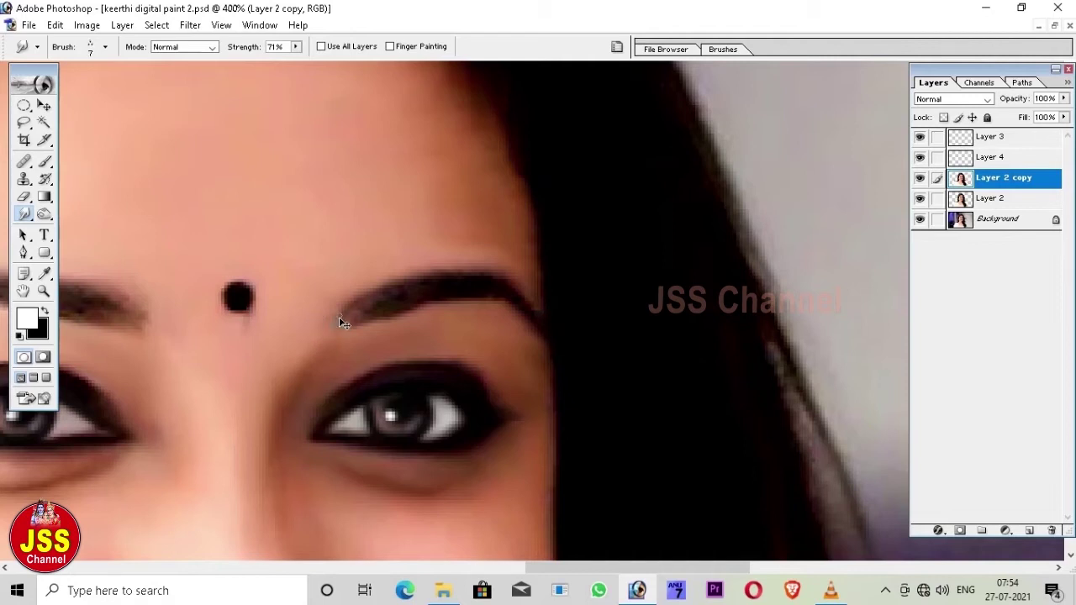
mouse_move(356, 322)
mouse_down()
mouse_move(382, 287)
mouse_move(405, 304)
mouse_up()
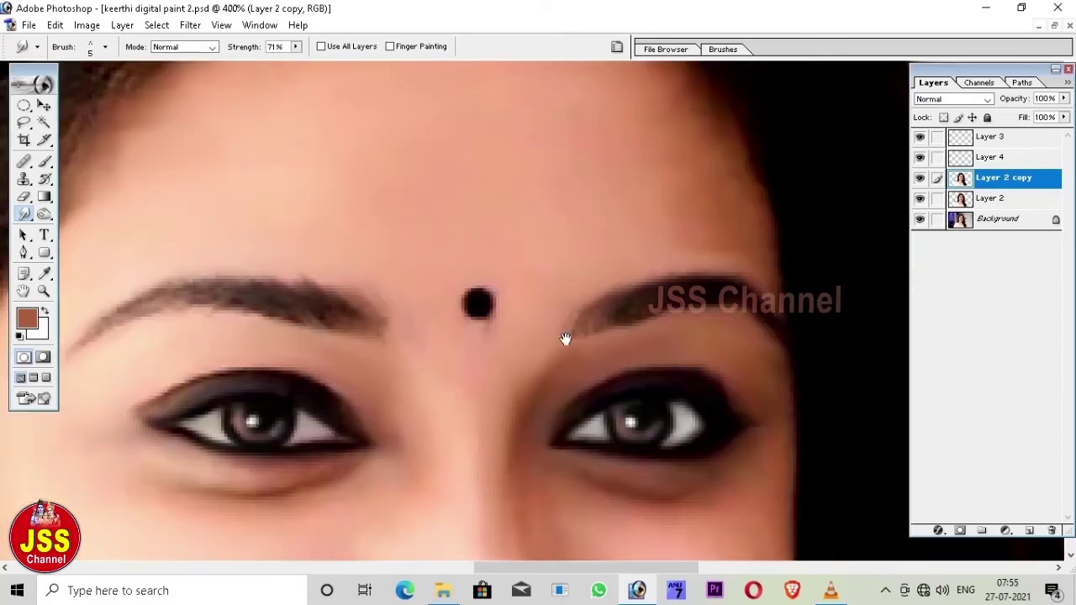
mouse_move(591, 327)
mouse_down()
mouse_move(596, 339)
mouse_move(629, 315)
mouse_up()
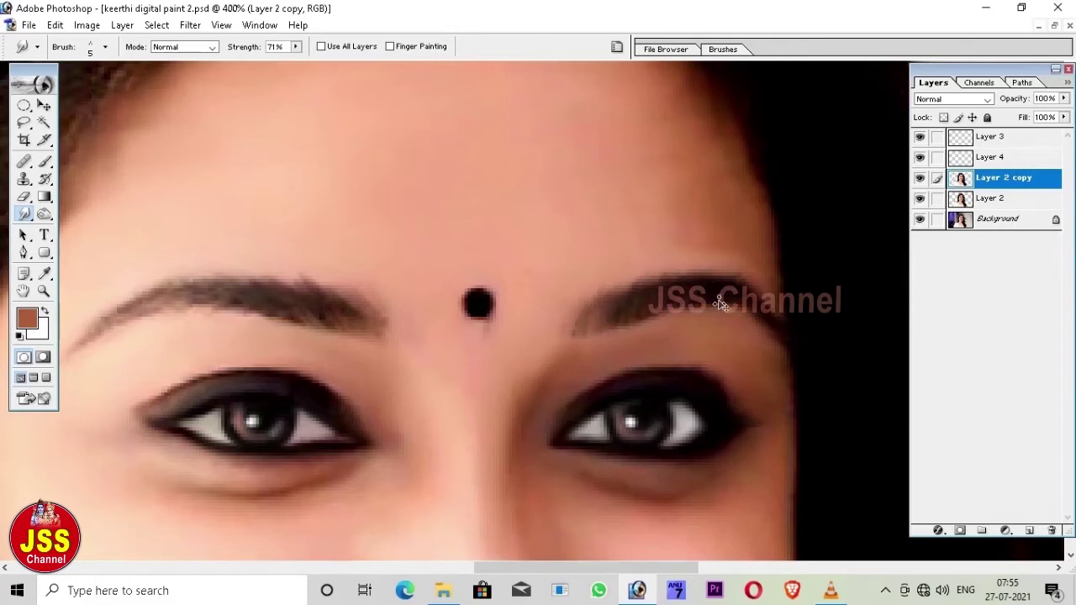
mouse_move(590, 330)
mouse_down()
mouse_move(657, 298)
mouse_move(718, 292)
mouse_up()
mouse_move(354, 312)
mouse_down()
mouse_move(318, 291)
mouse_move(259, 288)
mouse_up()
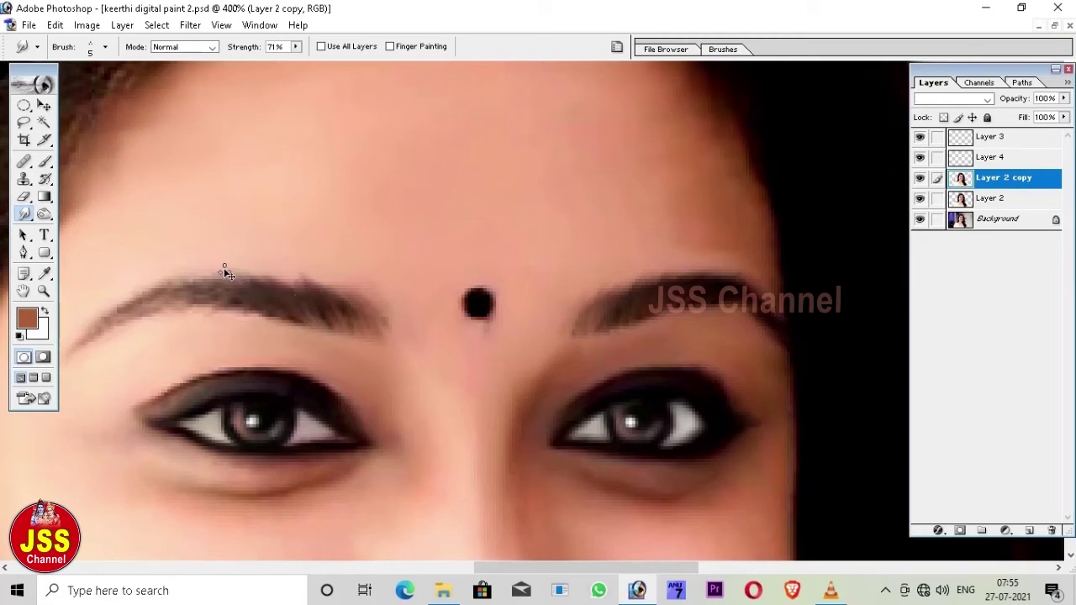
drag(199, 383, 364, 366)
mouse_move(249, 326)
mouse_down()
mouse_move(272, 296)
mouse_move(331, 267)
mouse_move(389, 288)
mouse_move(407, 283)
mouse_move(191, 269)
mouse_up()
mouse_move(553, 298)
mouse_down()
mouse_move(637, 273)
mouse_move(684, 288)
mouse_up()
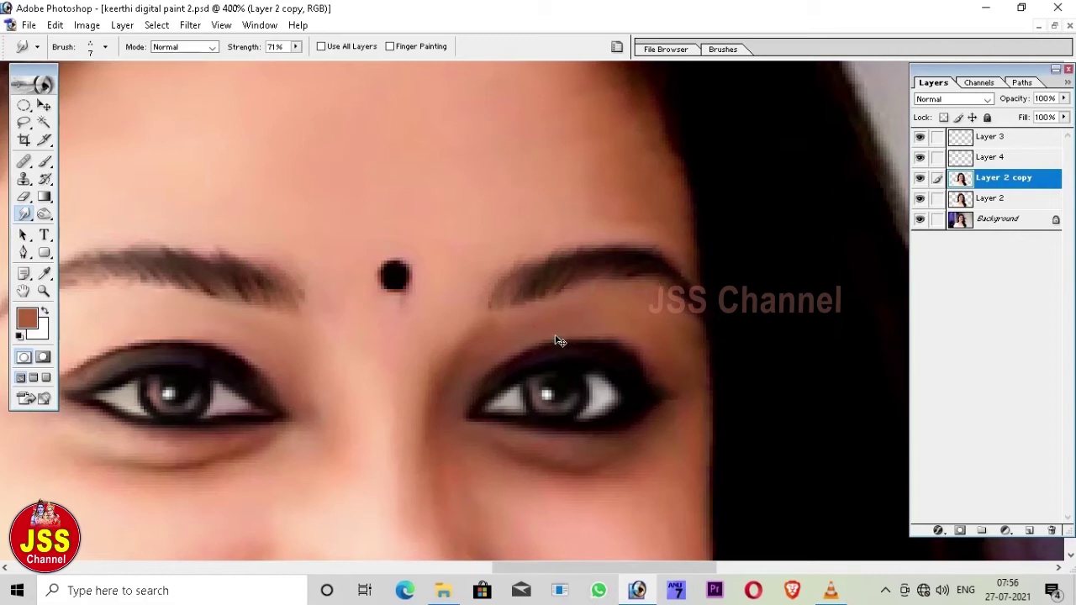
drag(279, 264, 355, 303)
drag(328, 255, 379, 328)
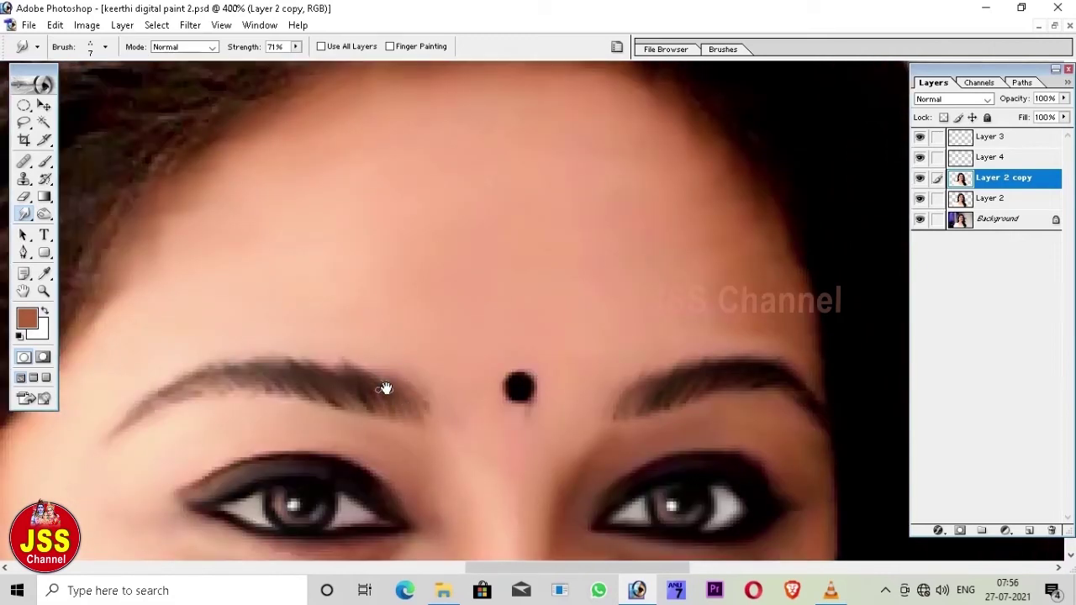
drag(379, 365, 507, 344)
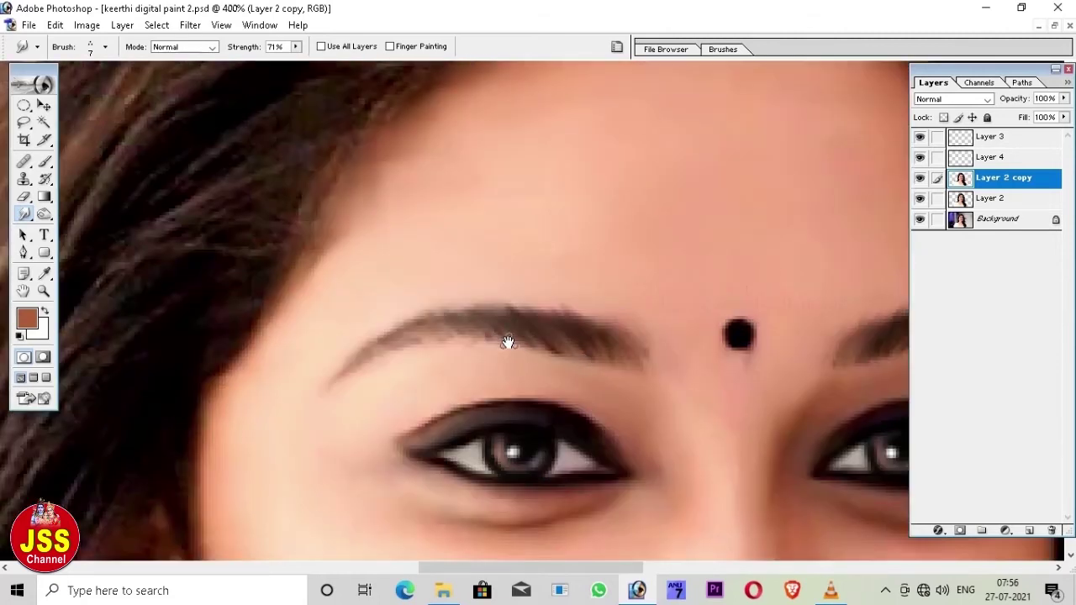
click(46, 215)
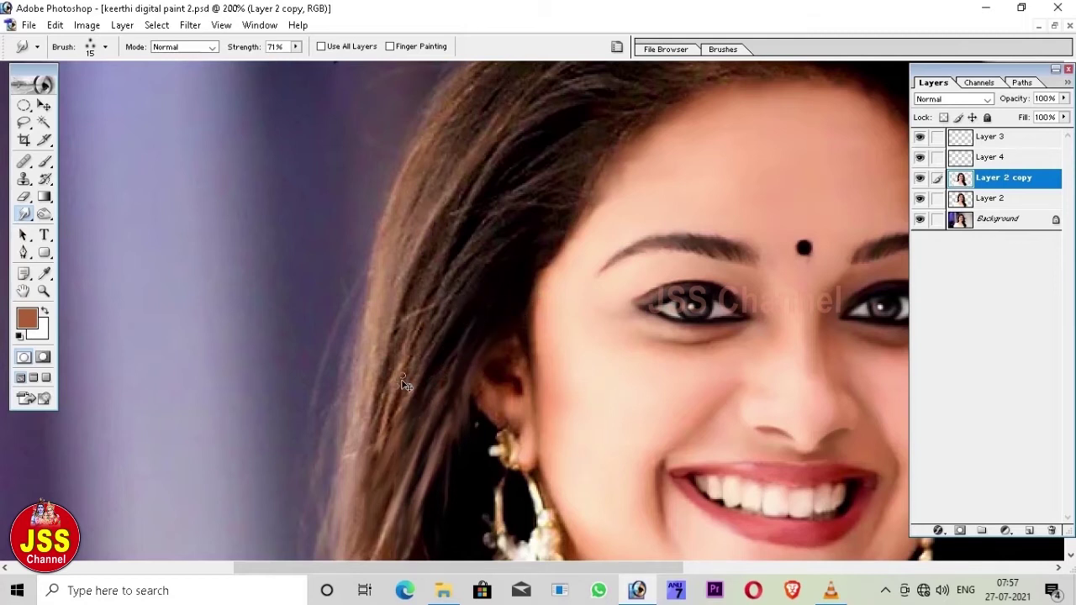
Smudge the hair strands beside the cheek and temple upward toward the hairline
drag(365, 484, 389, 401)
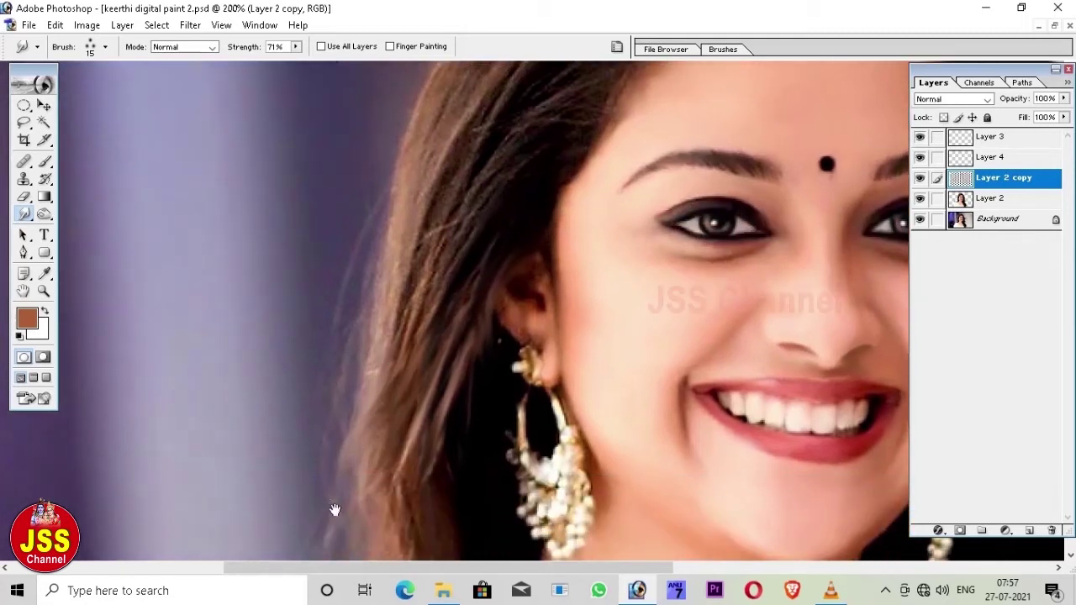
mouse_move(397, 489)
mouse_down()
mouse_move(393, 393)
mouse_move(405, 378)
mouse_up()
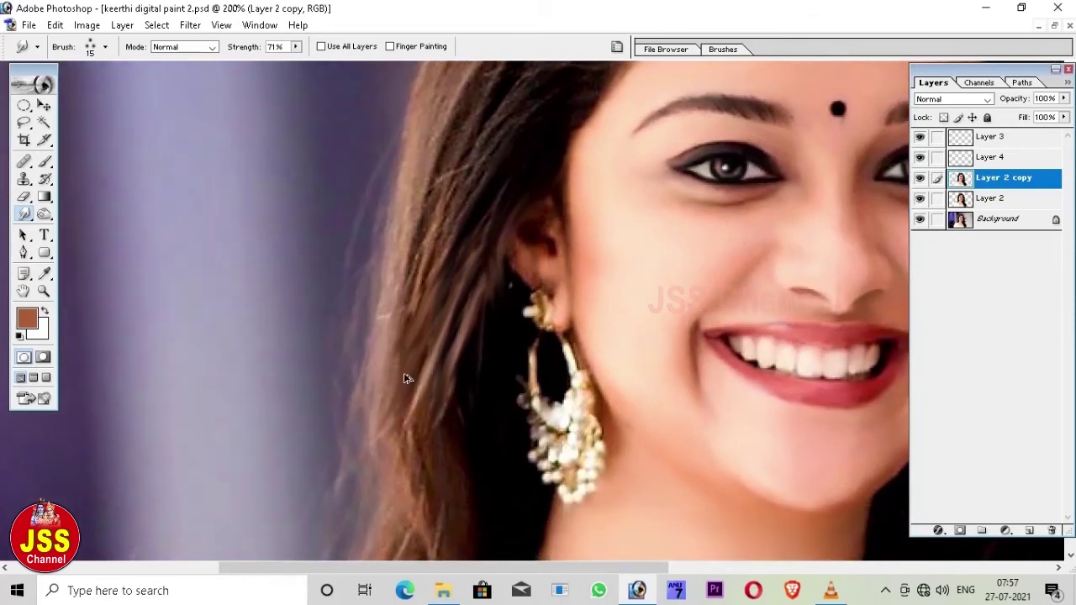
drag(412, 315, 379, 454)
drag(390, 534, 403, 352)
mouse_move(458, 198)
mouse_down()
mouse_move(396, 353)
mouse_move(352, 521)
mouse_up()
drag(476, 266, 488, 336)
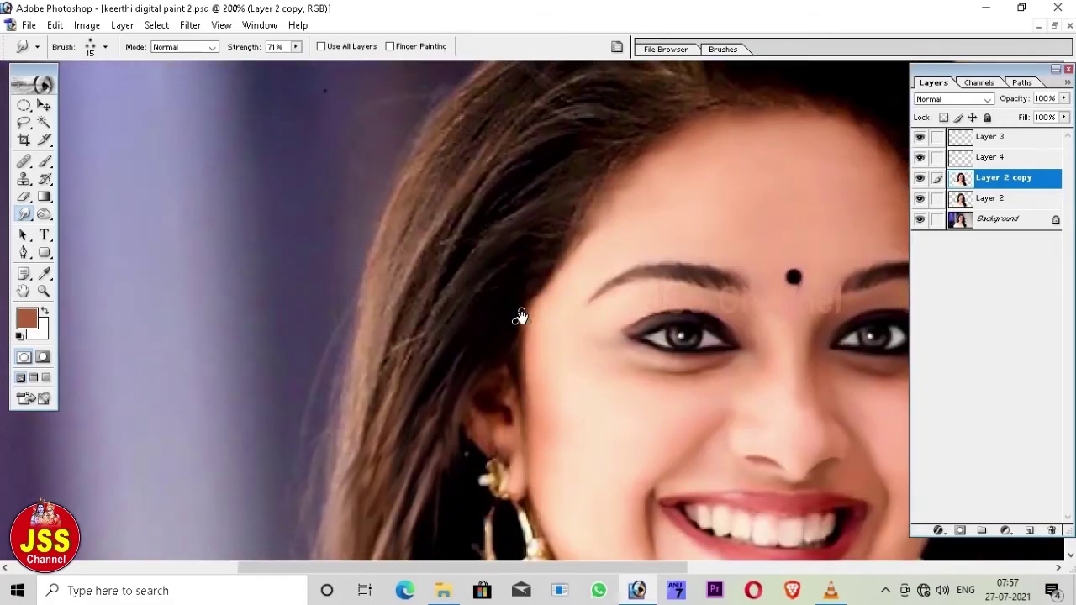
mouse_move(523, 266)
mouse_down()
mouse_move(511, 221)
mouse_move(602, 163)
mouse_up()
Set the smudge brush to 12 px and smudge strands along the hair edge
drag(532, 297, 594, 340)
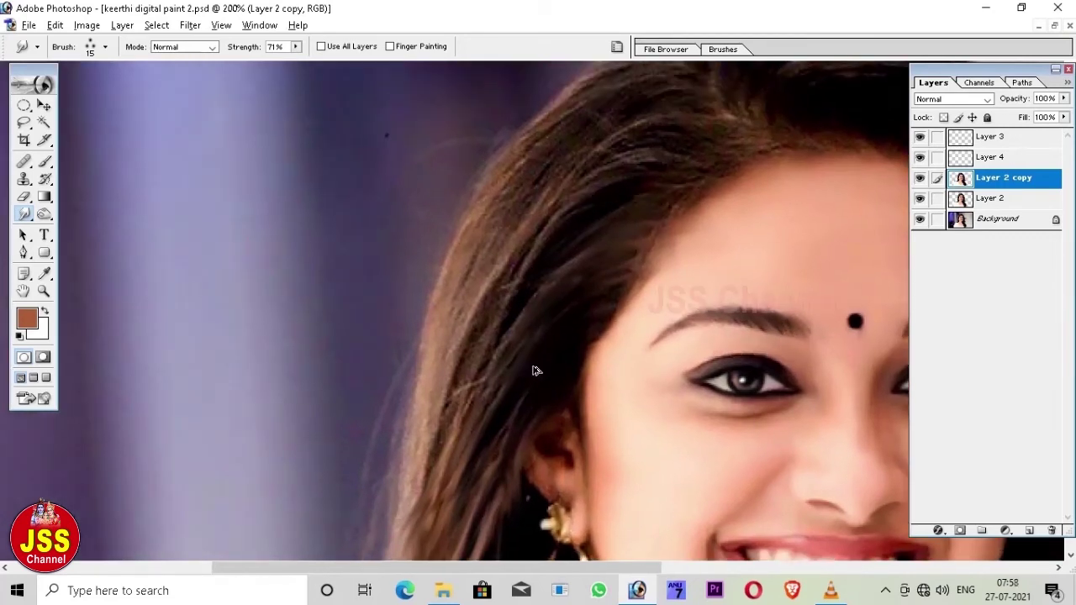
mouse_move(605, 282)
mouse_down()
mouse_move(549, 327)
mouse_move(596, 391)
mouse_up()
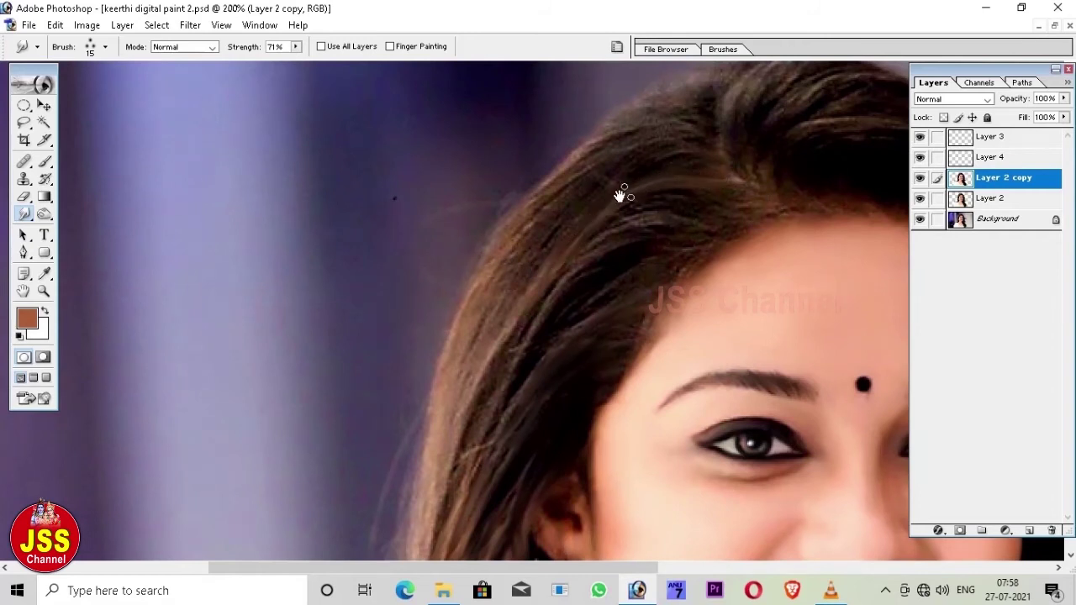
click(105, 47)
text(12)
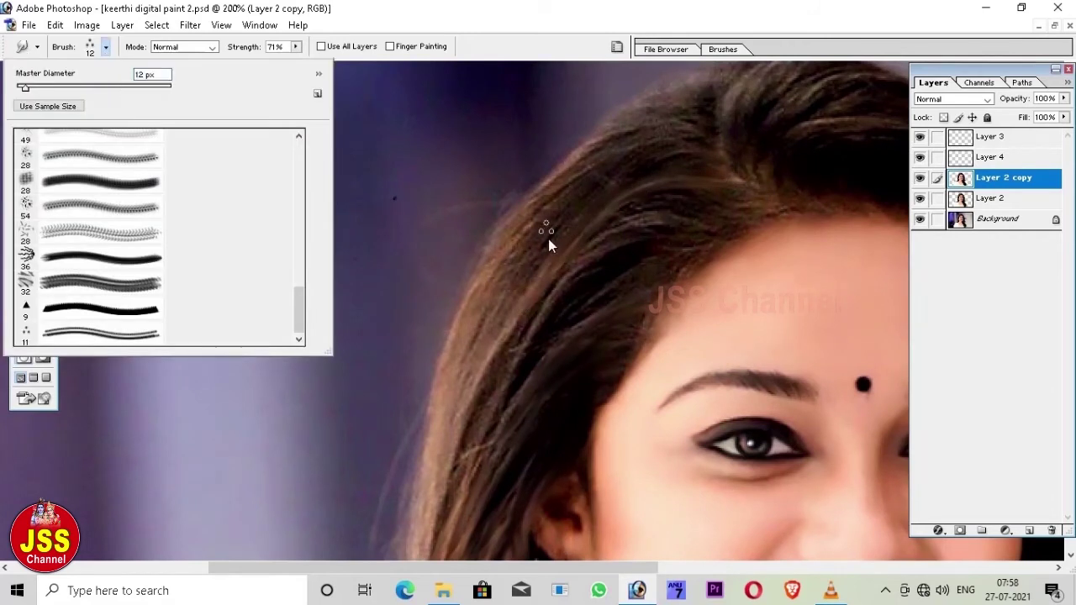
key(Return)
drag(605, 186, 631, 148)
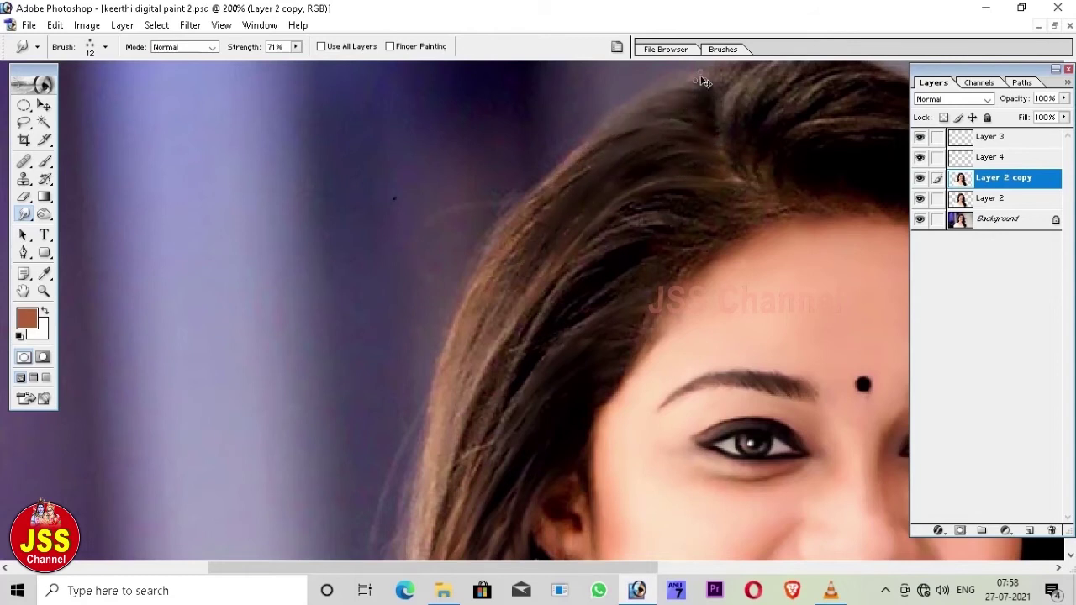
key(Delete)
key(ctrl+z)
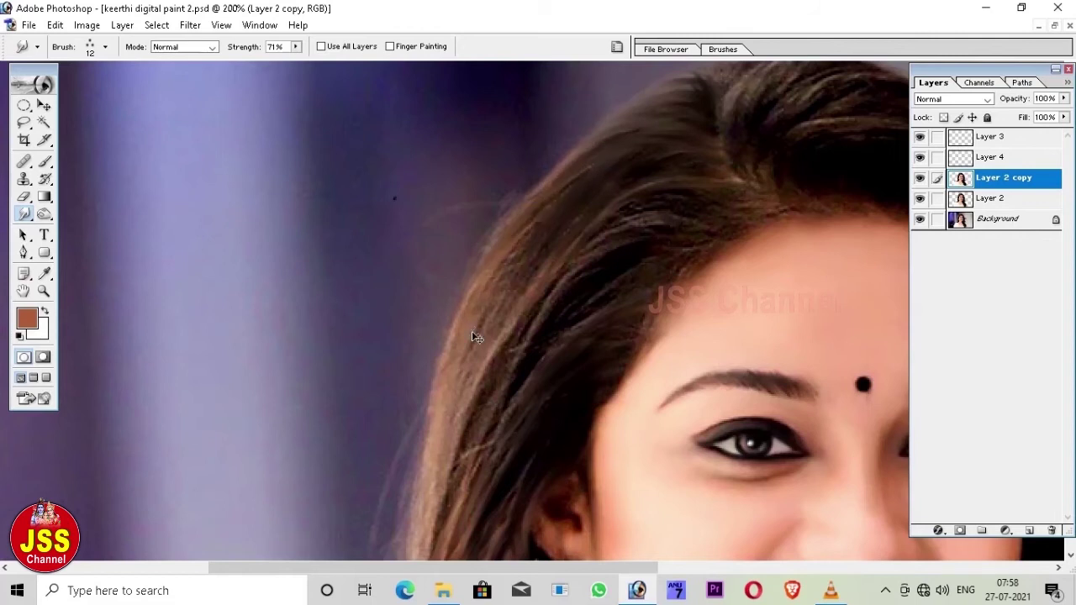
drag(461, 318, 562, 277)
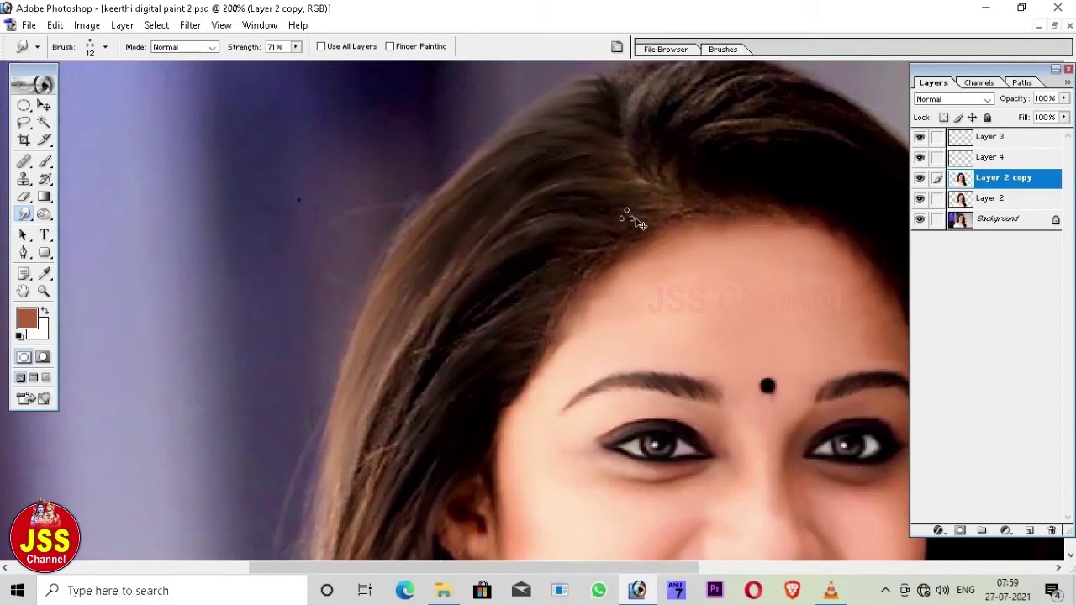
Set the smudge brush back to size 10 and move the view up the hair to the head top
key(bracketright)
key(bracketleft)
drag(437, 349, 441, 312)
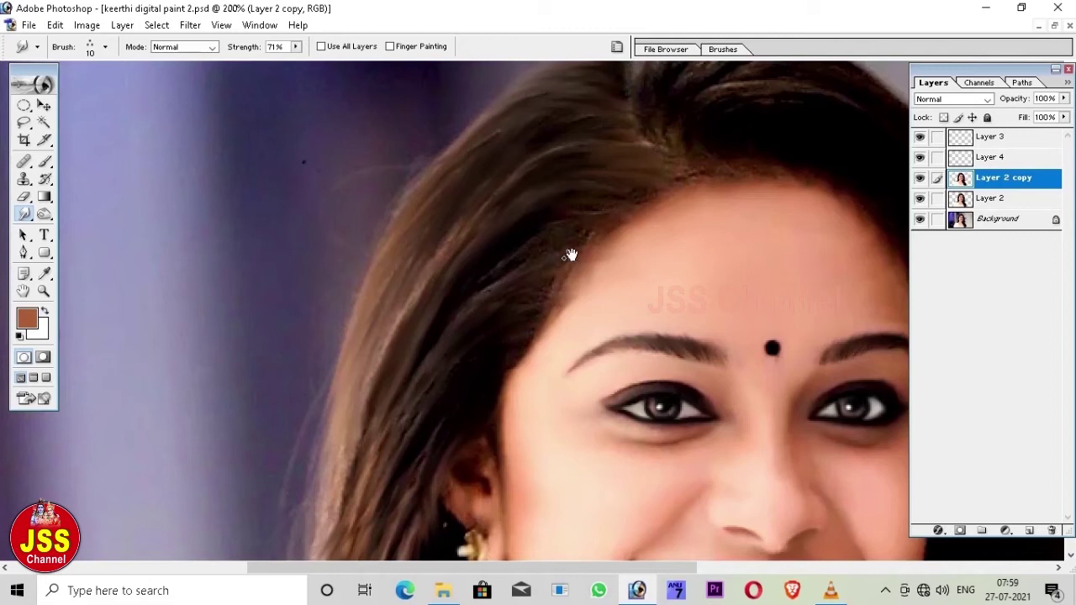
click(105, 47)
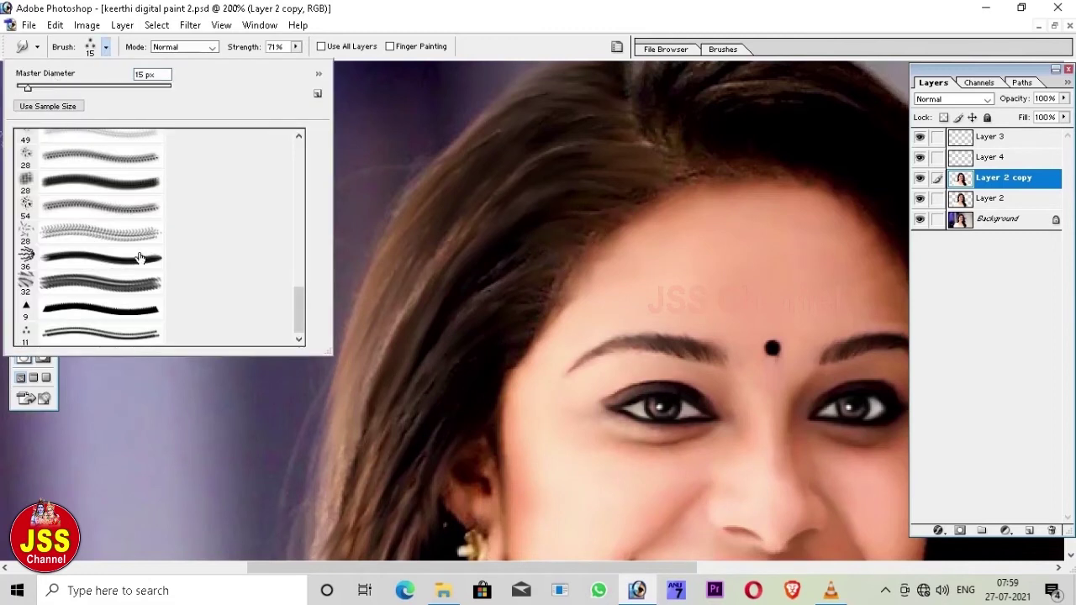
click(567, 265)
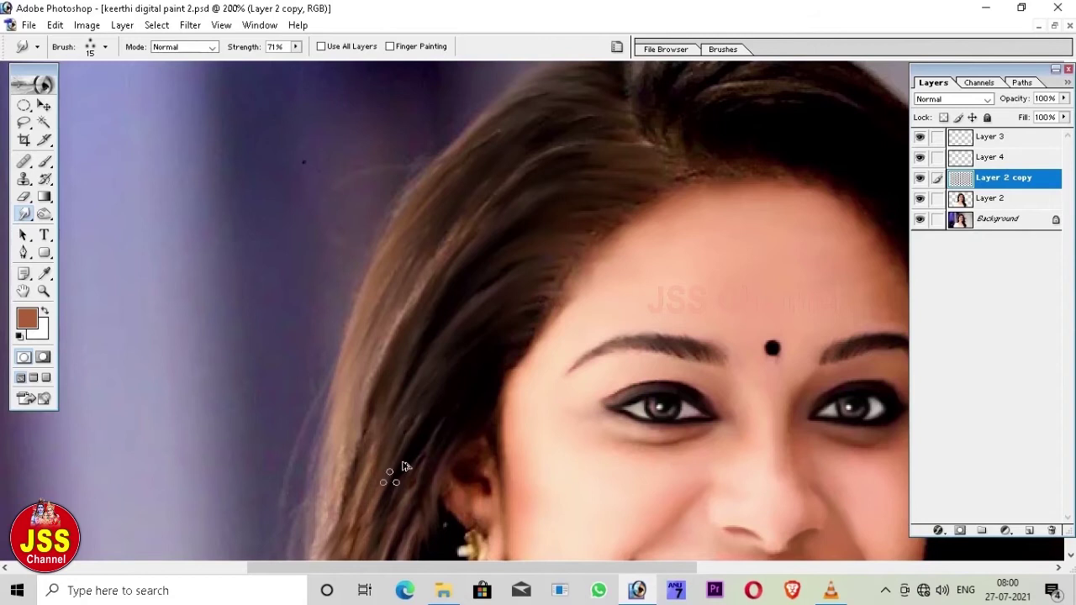
drag(433, 395, 487, 264)
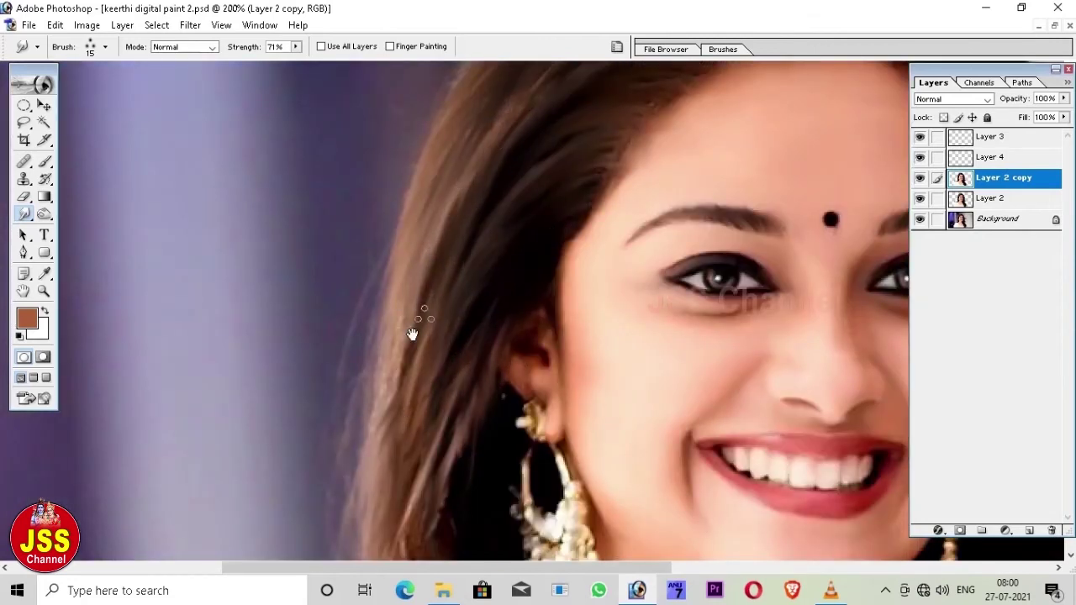
mouse_move(535, 134)
mouse_down()
mouse_move(531, 340)
mouse_move(489, 347)
mouse_up()
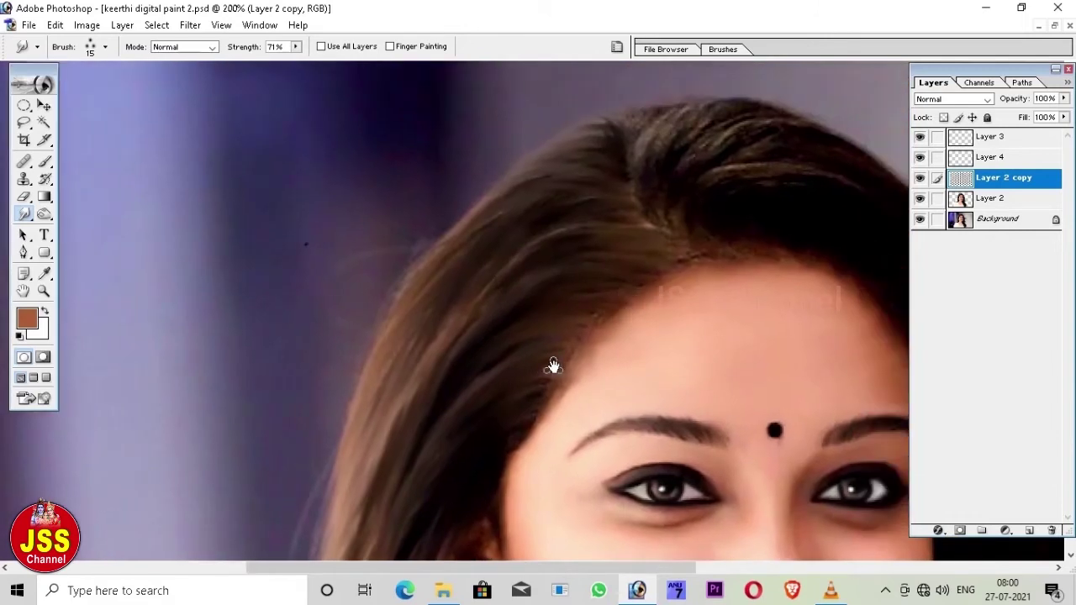
Dab dark paint along the hairline and smudge it into strands on the left hairline
key(b)
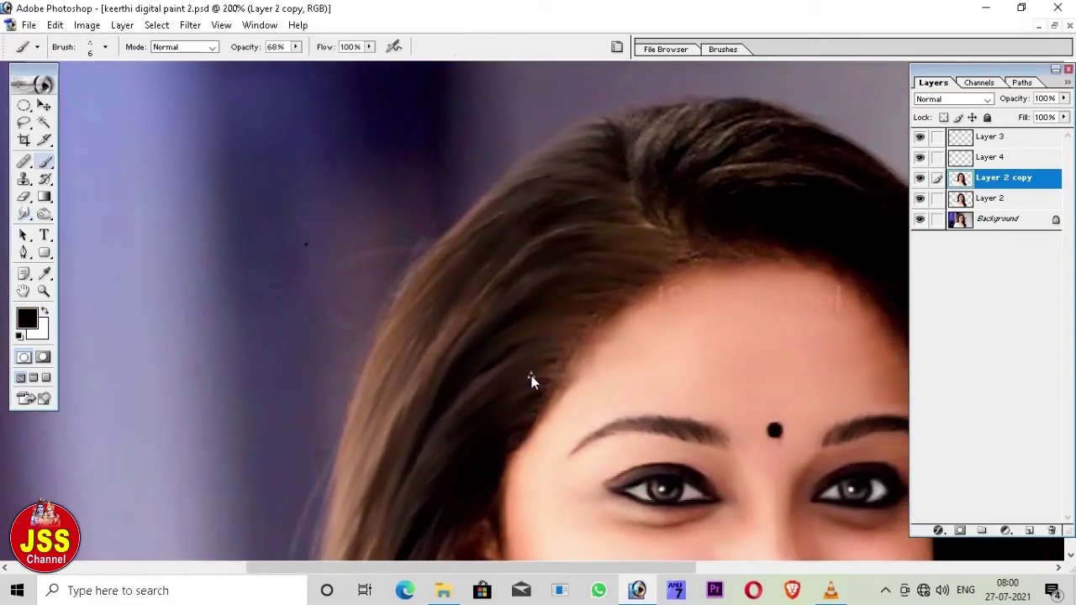
drag(297, 51, 336, 50)
drag(509, 379, 546, 353)
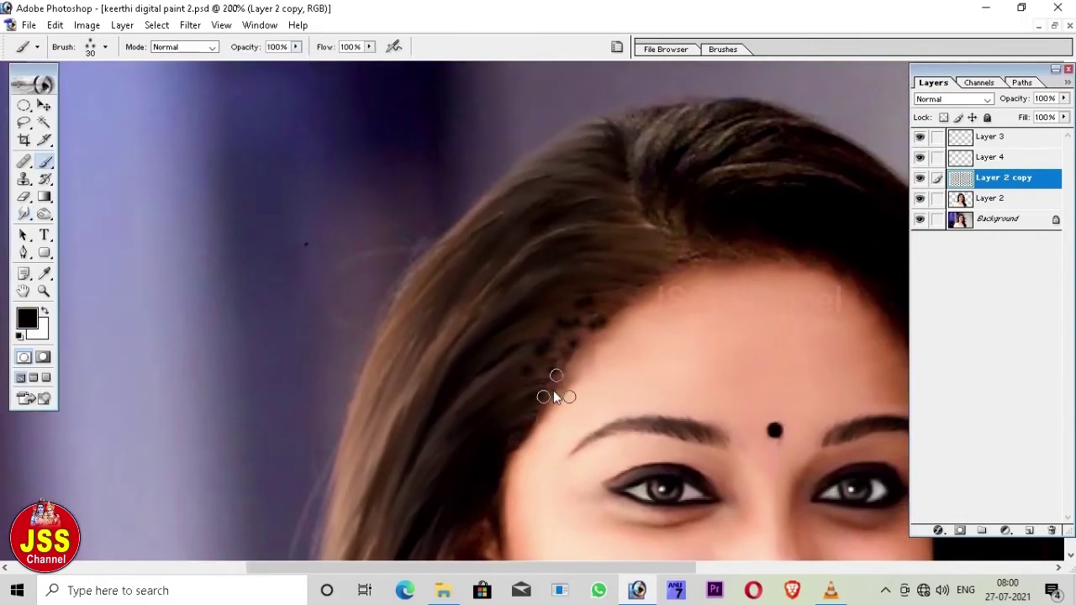
key(r)
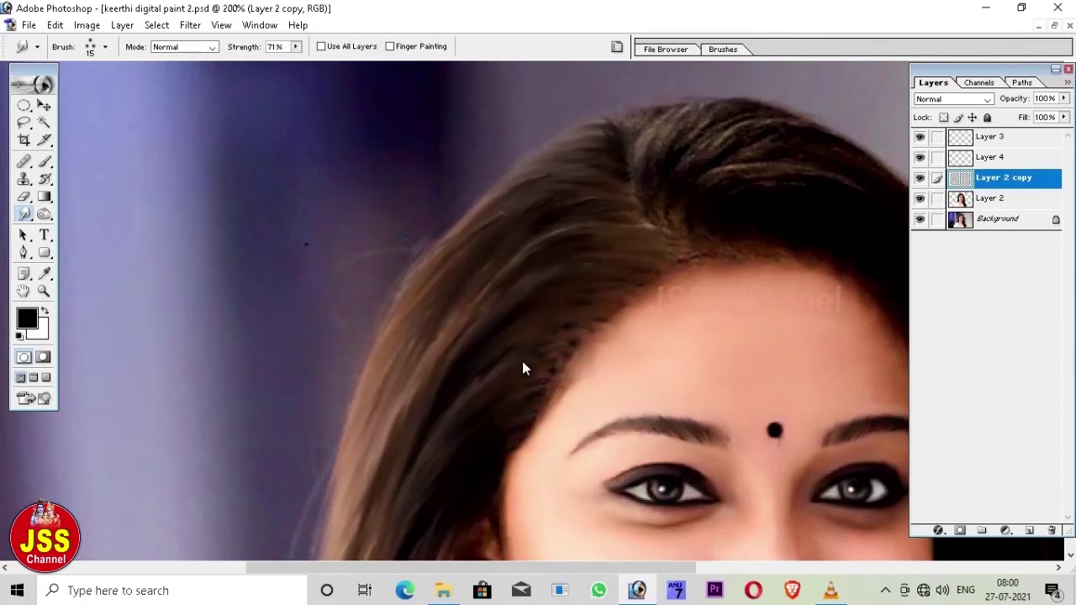
mouse_move(569, 408)
mouse_down()
mouse_move(288, 328)
mouse_move(333, 327)
mouse_up()
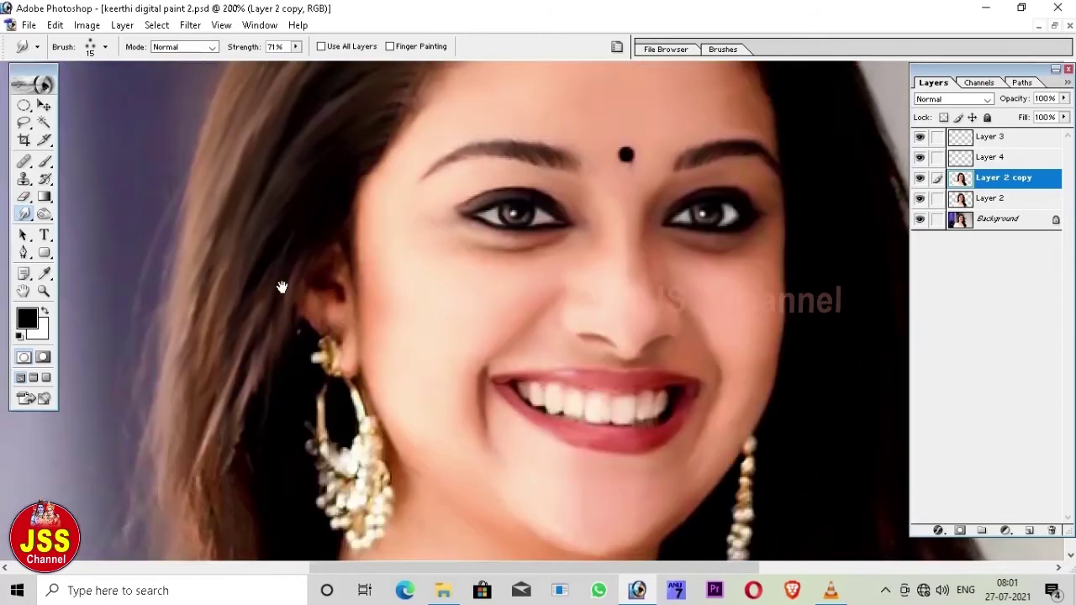
drag(280, 288, 331, 290)
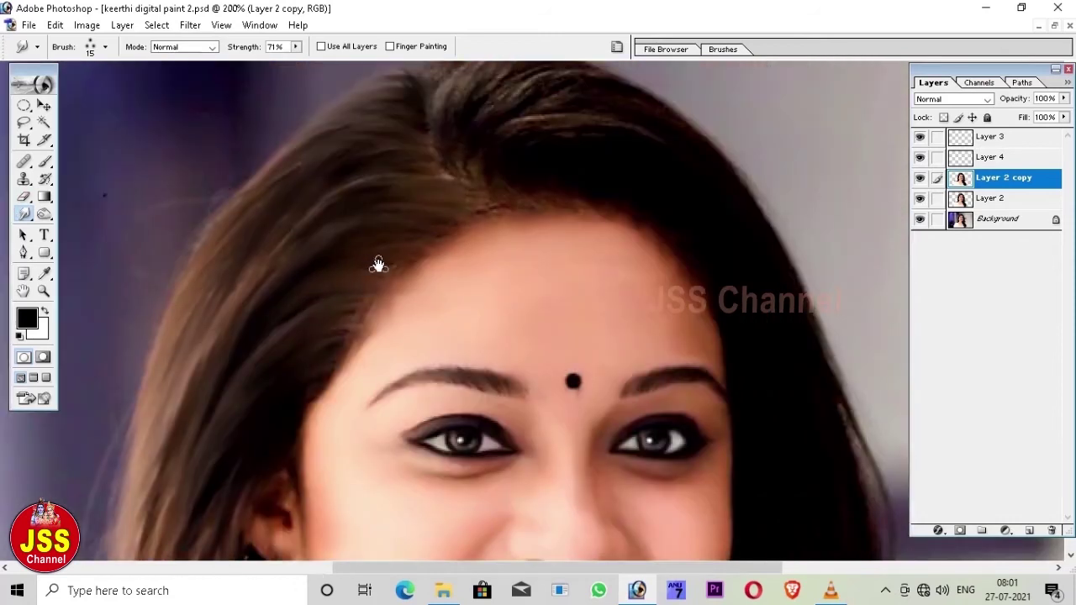
drag(358, 260, 338, 250)
mouse_move(288, 382)
mouse_down()
mouse_move(331, 362)
mouse_move(331, 353)
mouse_move(294, 348)
mouse_move(365, 302)
mouse_up()
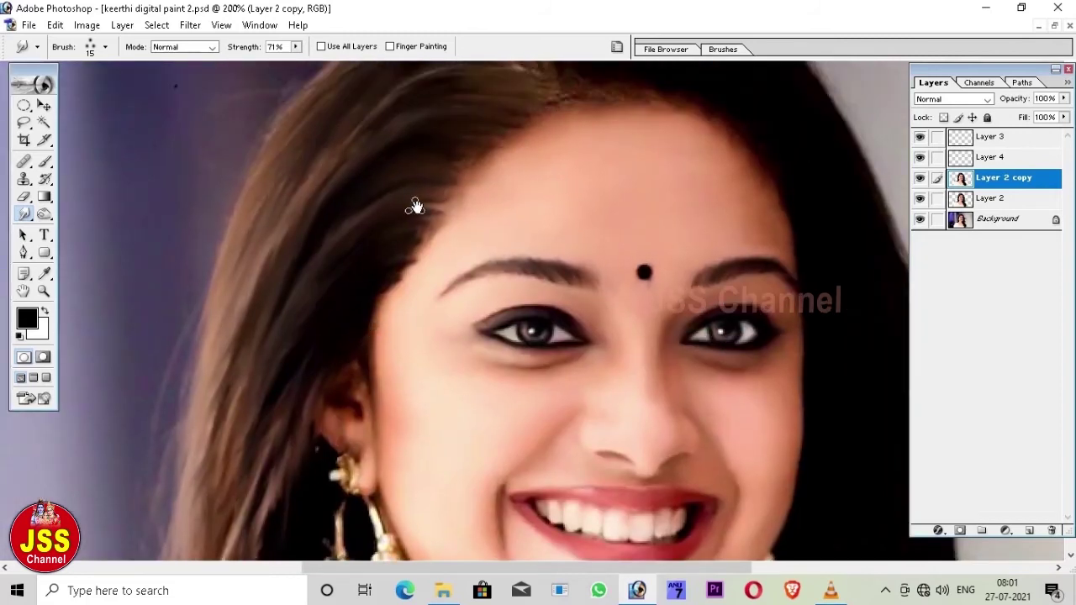
Switch to a different brush shape and smudge hair from the ear up to the hairline
click(104, 46)
click(84, 328)
click(398, 214)
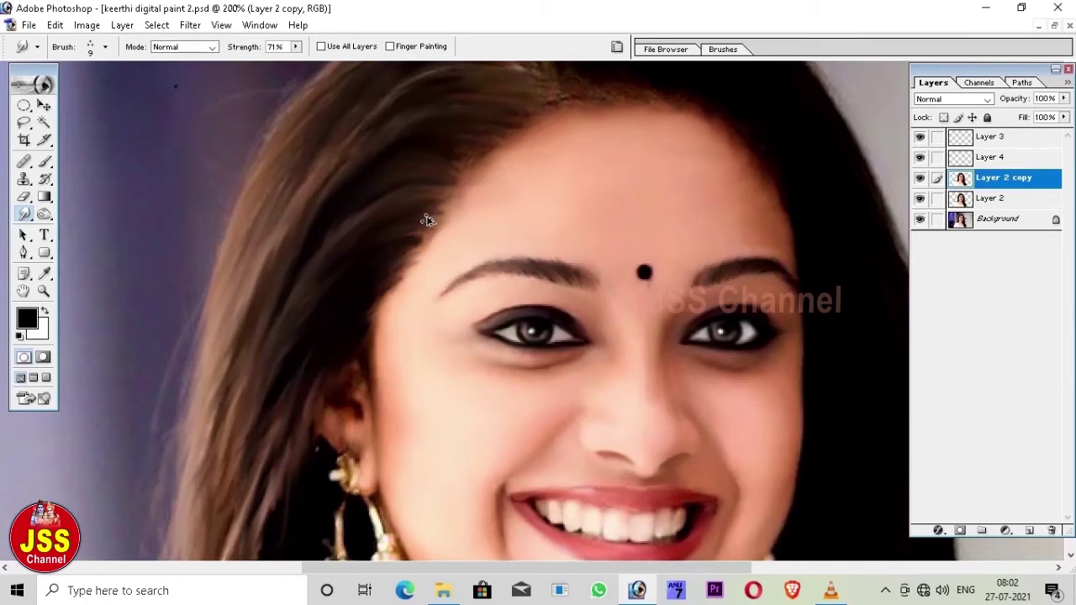
drag(359, 349, 332, 425)
Pull light hair strands along the top hairline with a size 20 smudge brush
drag(580, 73, 386, 238)
key(bracketright)
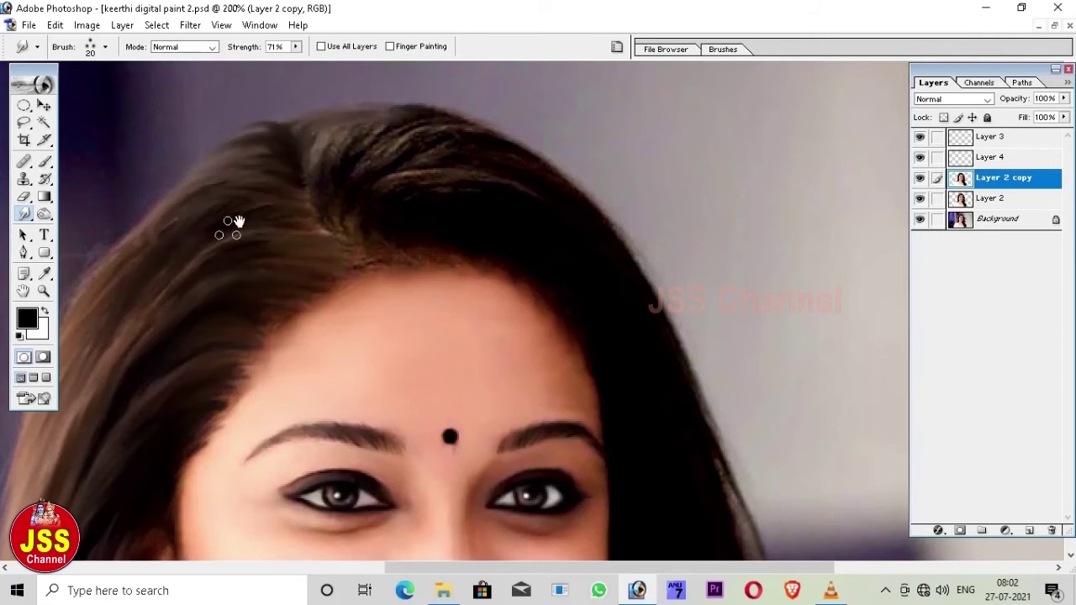
drag(327, 172, 415, 127)
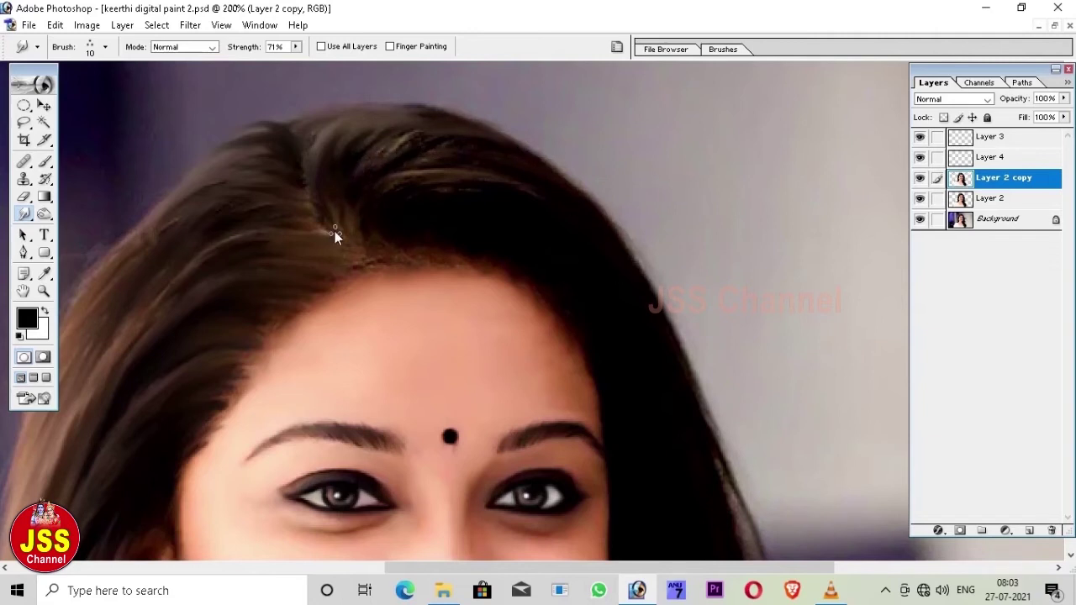
drag(374, 153, 424, 135)
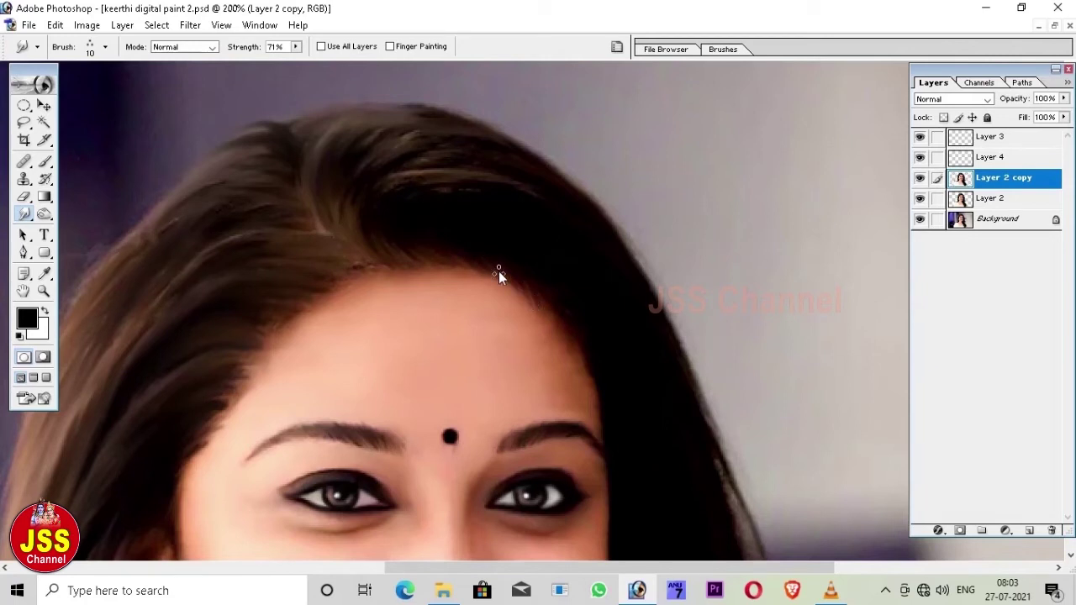
Smudge faint strands along the hair edge with a size 10 smudge brush
drag(555, 315, 521, 278)
drag(592, 366, 595, 368)
key(bracketright)
key(bracketright)
key(bracketleft)
key(bracketleft)
Set the brush Master Diameter to 12 px and pan across the crown of the head
click(105, 47)
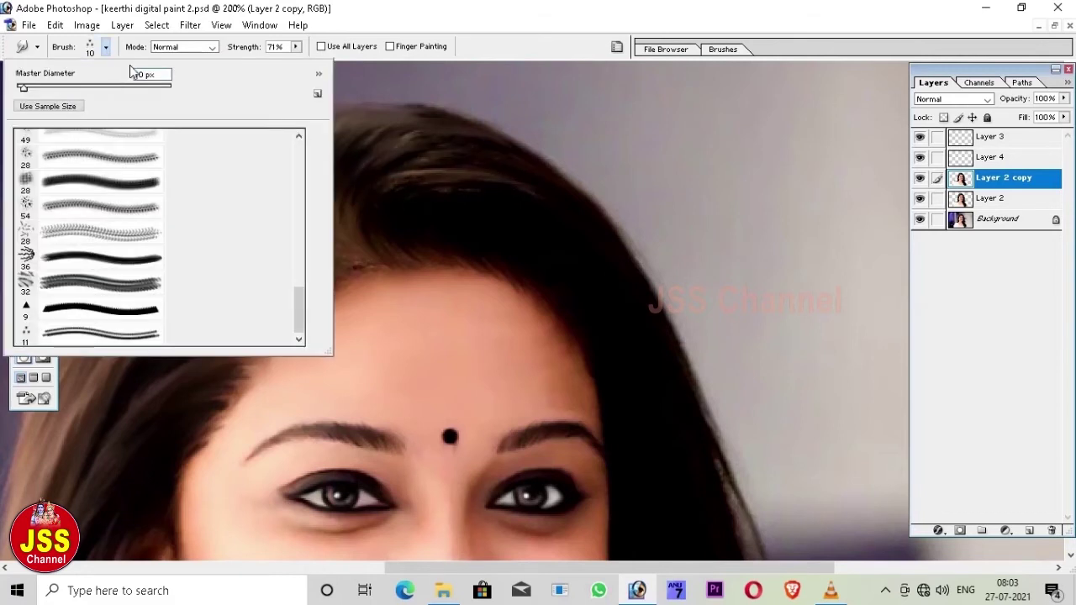
double_click(155, 74)
text(12)
key(Return)
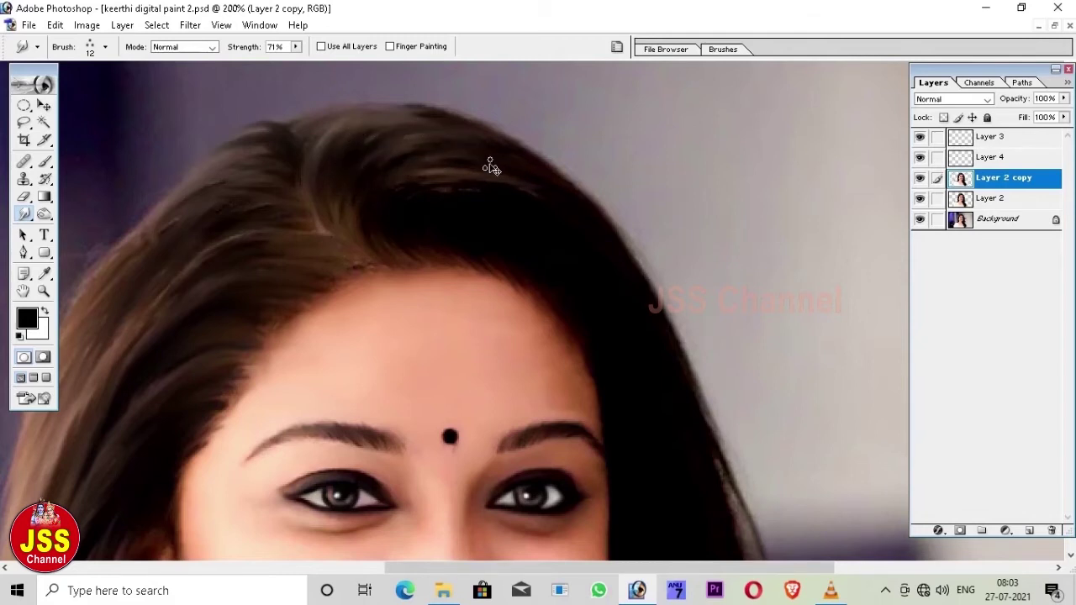
drag(488, 163, 360, 193)
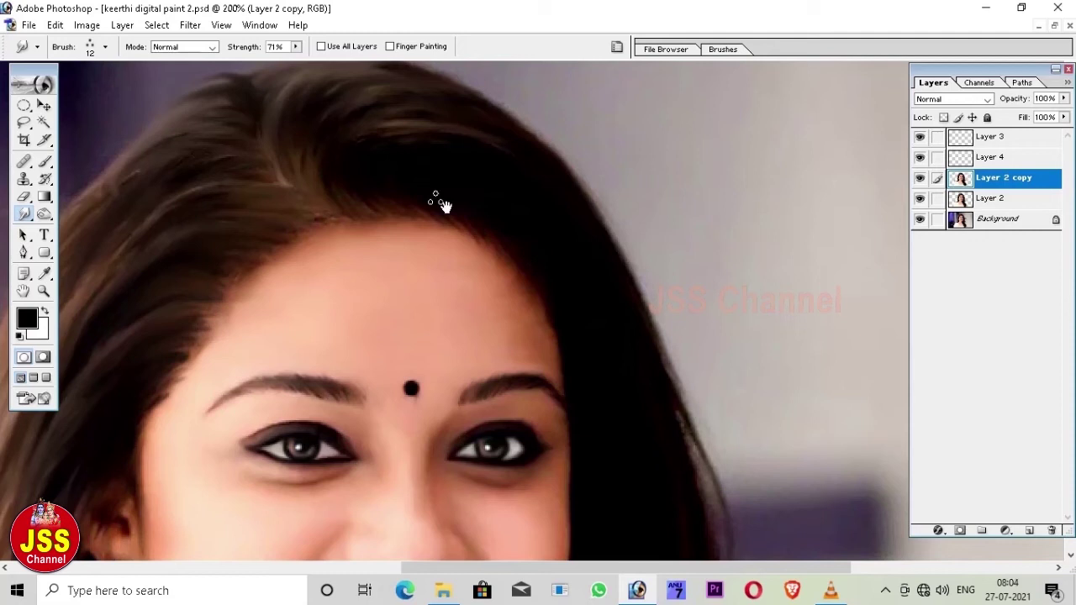
mouse_move(591, 368)
mouse_down()
mouse_move(532, 202)
mouse_move(597, 386)
mouse_up()
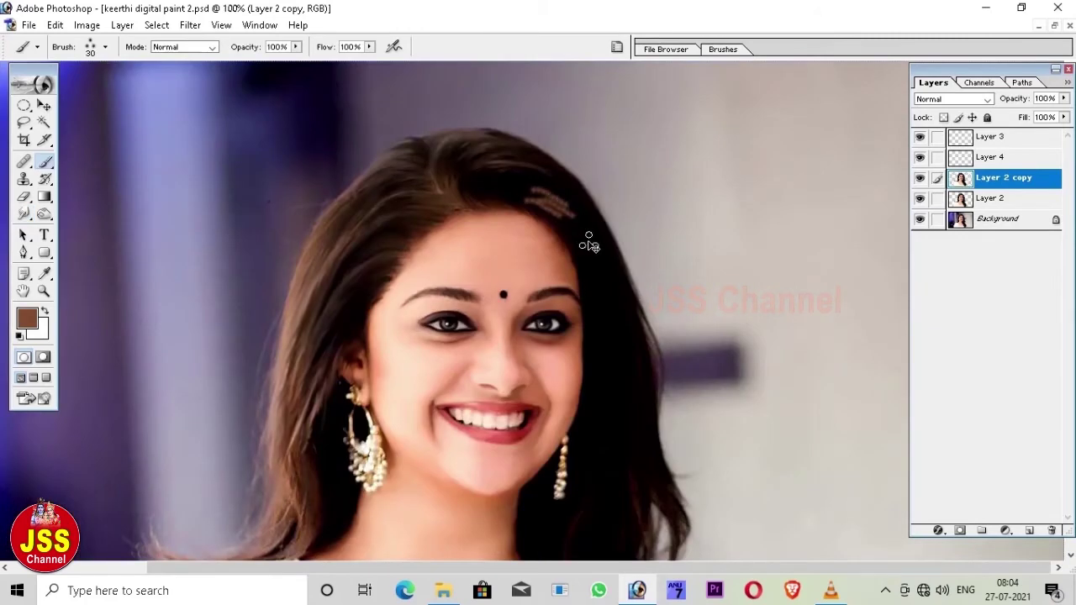
Paint light dotted strands down the right side of the hair on Layer 2 copy
drag(588, 243, 611, 292)
drag(613, 334, 627, 401)
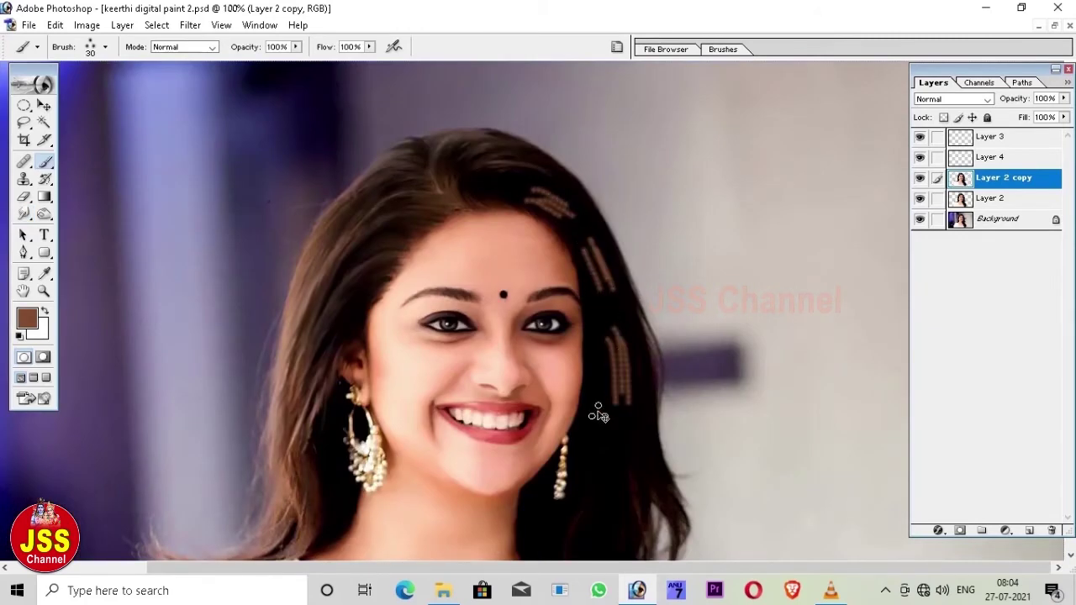
mouse_move(588, 408)
mouse_down()
mouse_move(586, 462)
mouse_move(618, 496)
mouse_move(570, 434)
mouse_move(548, 479)
mouse_move(572, 484)
mouse_up()
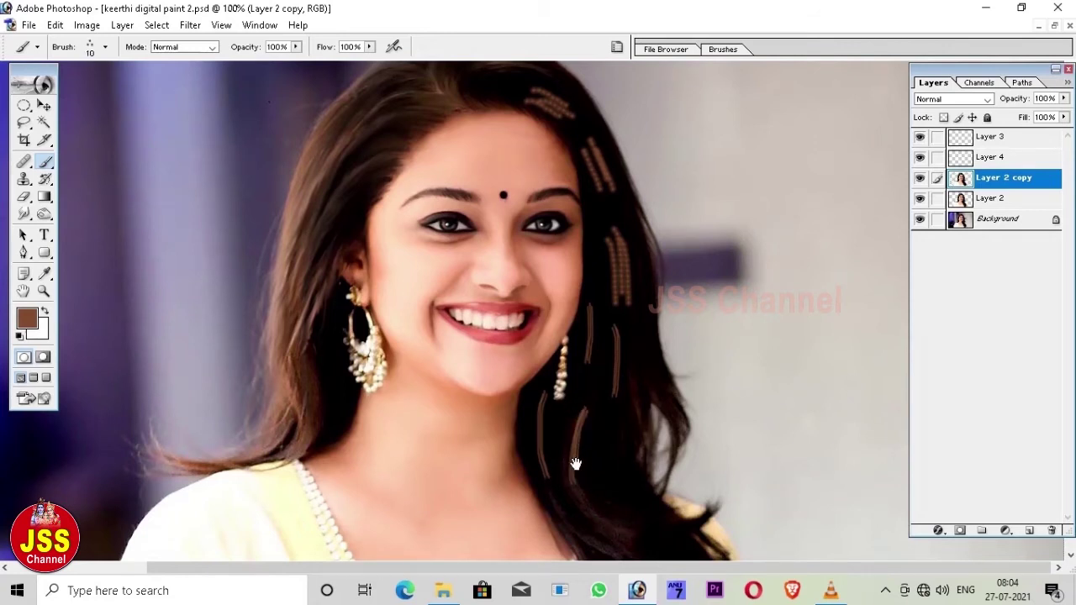
At 300% zoom, smudge the topmost dotted strand into the hair with a size-20, 71% Smudge brush
drag(629, 354, 664, 454)
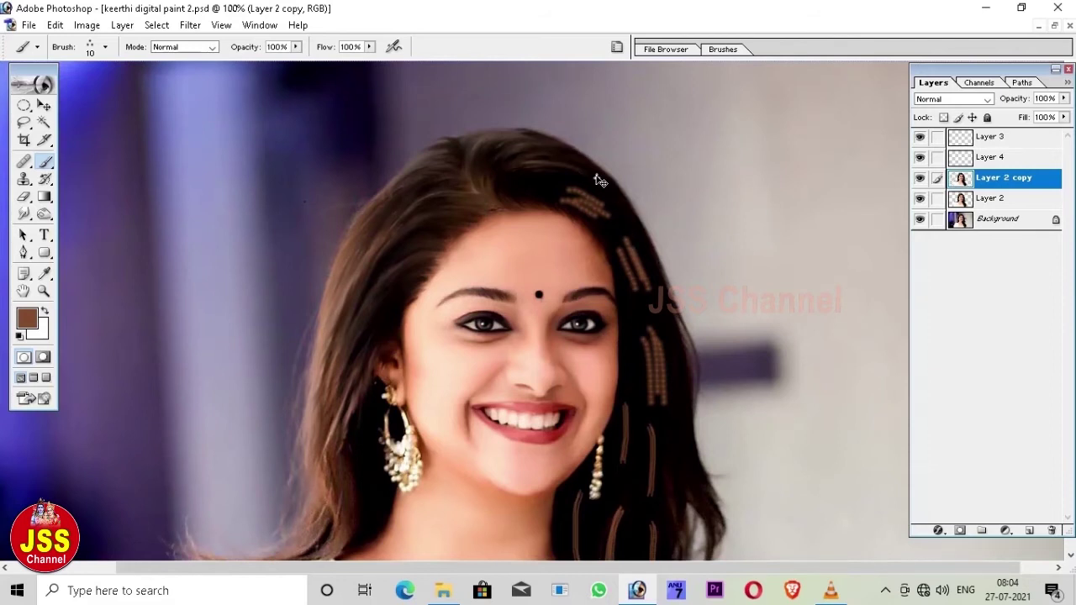
key(ctrl+plus)
key(ctrl+plus)
click(25, 214)
drag(521, 206, 552, 301)
key(bracketright)
mouse_move(460, 215)
mouse_down()
mouse_move(489, 197)
mouse_move(639, 224)
mouse_move(532, 187)
mouse_move(653, 260)
mouse_up()
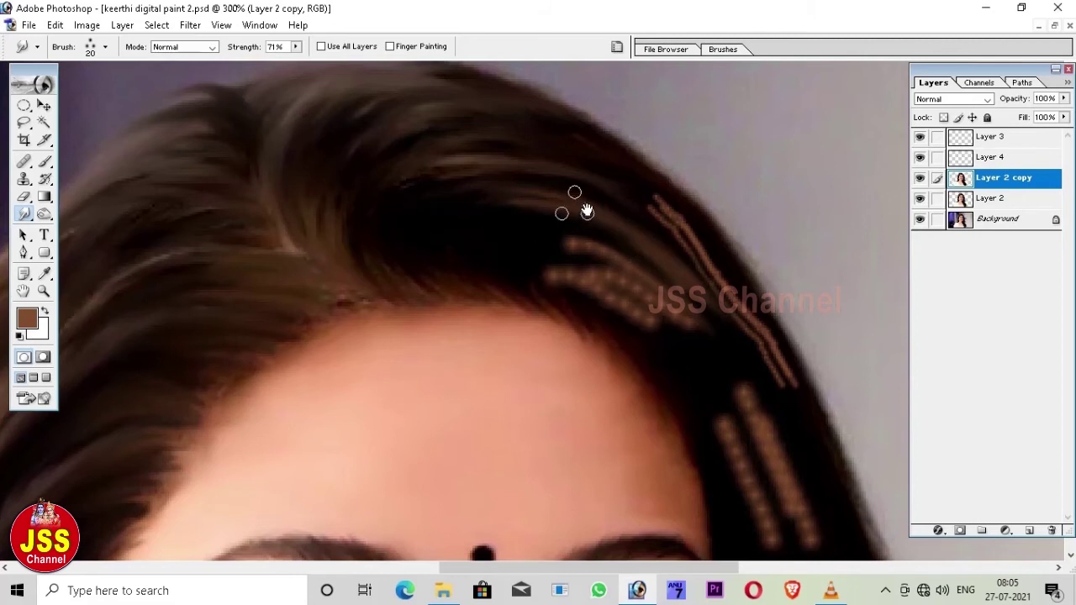
Smudge the dotted strands by the hairline and forehead into the dark hair, shrinking the brush to 10
drag(622, 173, 747, 314)
drag(629, 211, 795, 394)
drag(664, 219, 796, 377)
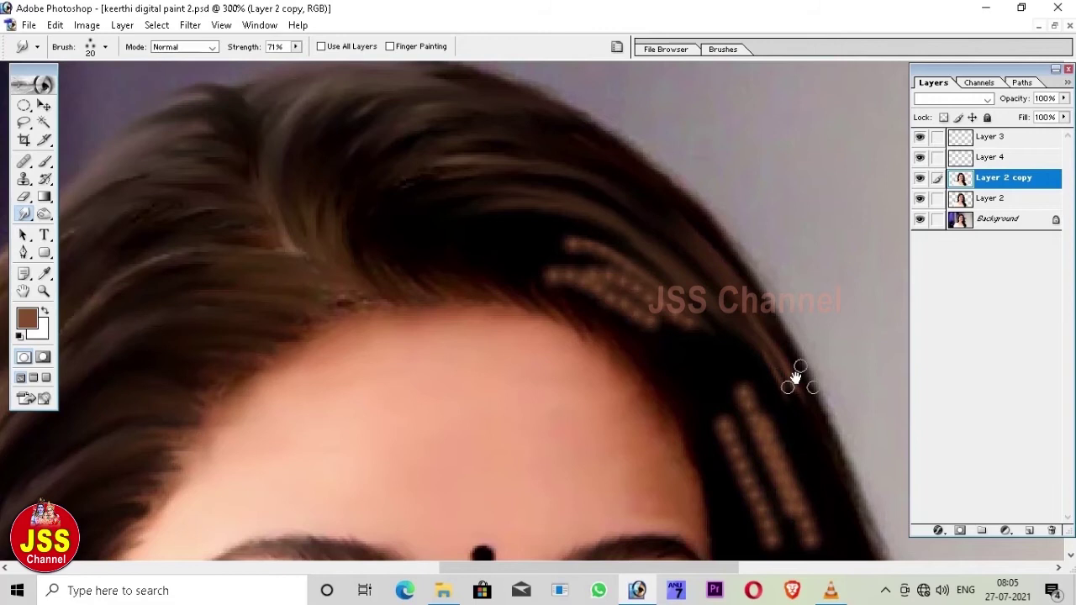
mouse_move(580, 188)
mouse_down()
mouse_move(763, 319)
mouse_move(485, 240)
mouse_up()
drag(586, 287, 475, 185)
key(bracketleft)
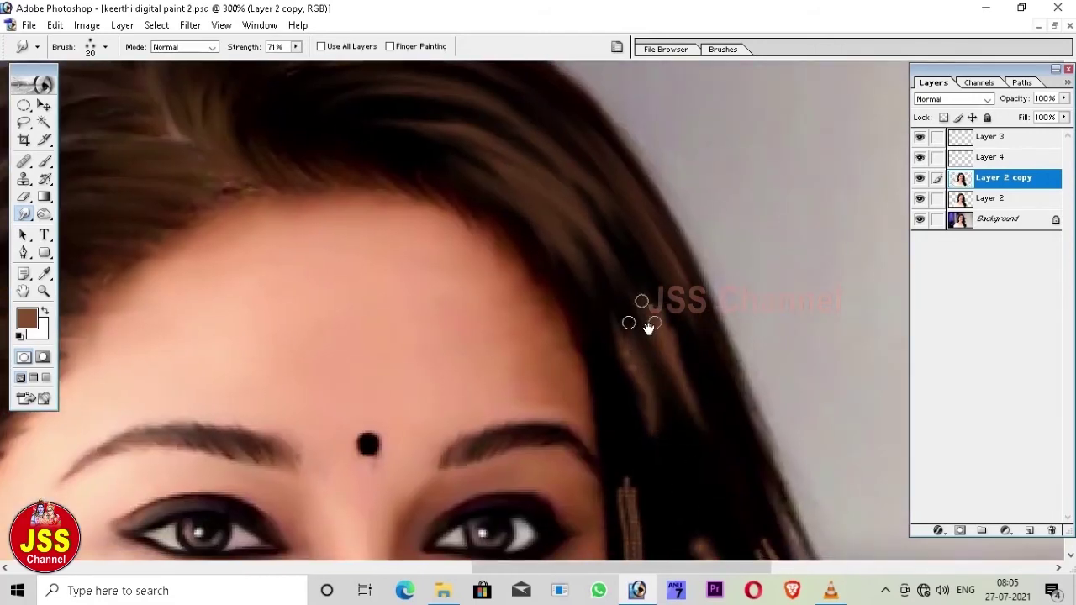
drag(505, 267, 543, 255)
scroll(660, 291, up, 3)
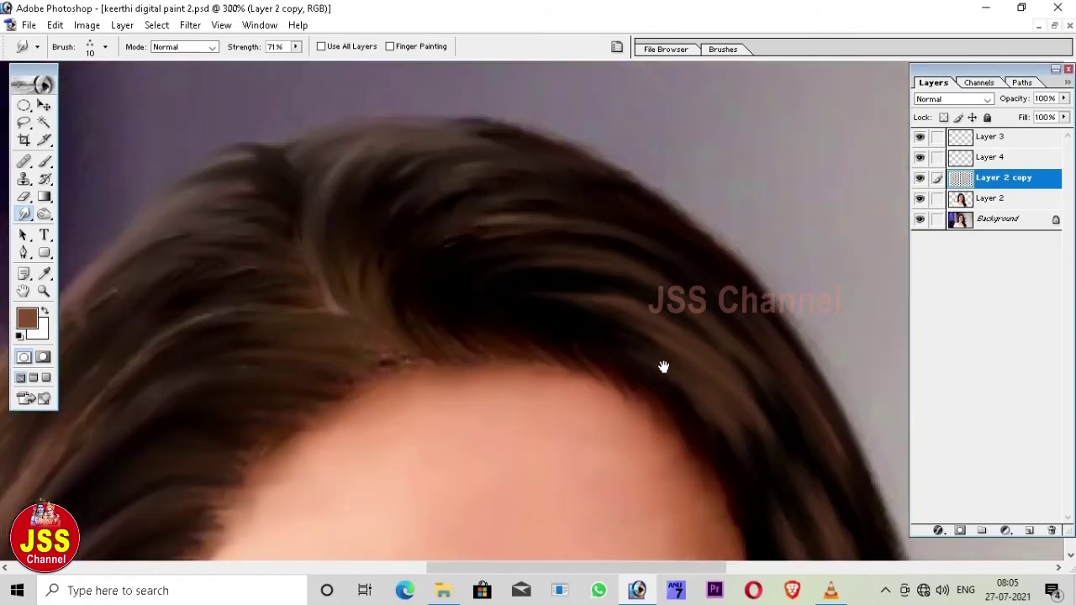
scroll(648, 353, down, 3)
Darken the brown strands beside the face with a black brush at 59% opacity
key(d)
key(b)
scroll(574, 304, up, 2)
scroll(580, 303, down, 3)
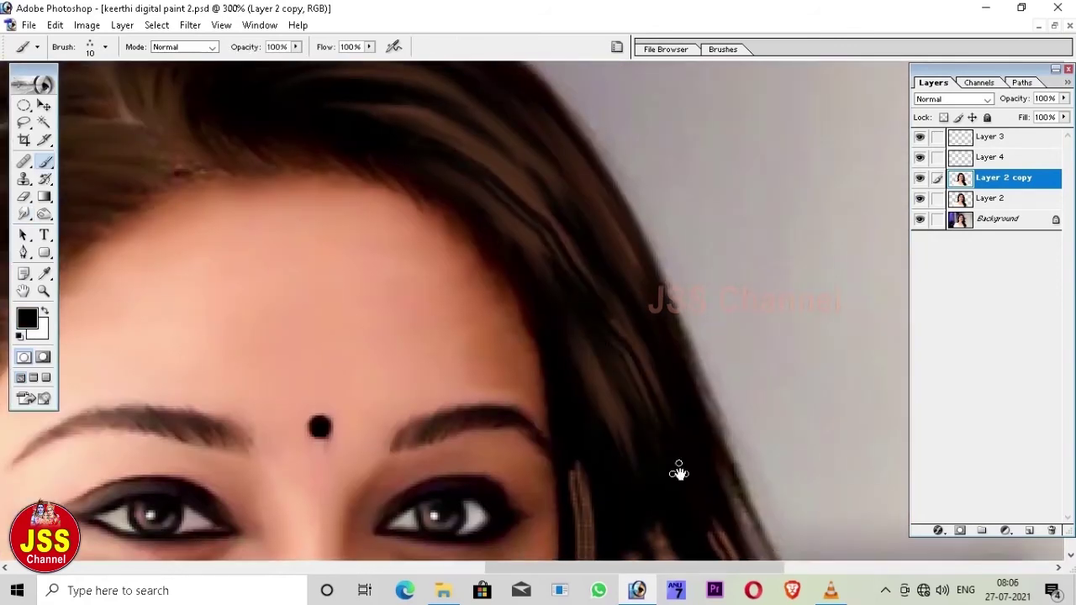
key(r)
scroll(427, 236, up, 3)
mouse_move(492, 332)
mouse_down()
mouse_move(523, 168)
mouse_move(697, 447)
mouse_move(579, 349)
mouse_up()
scroll(607, 384, down, 3)
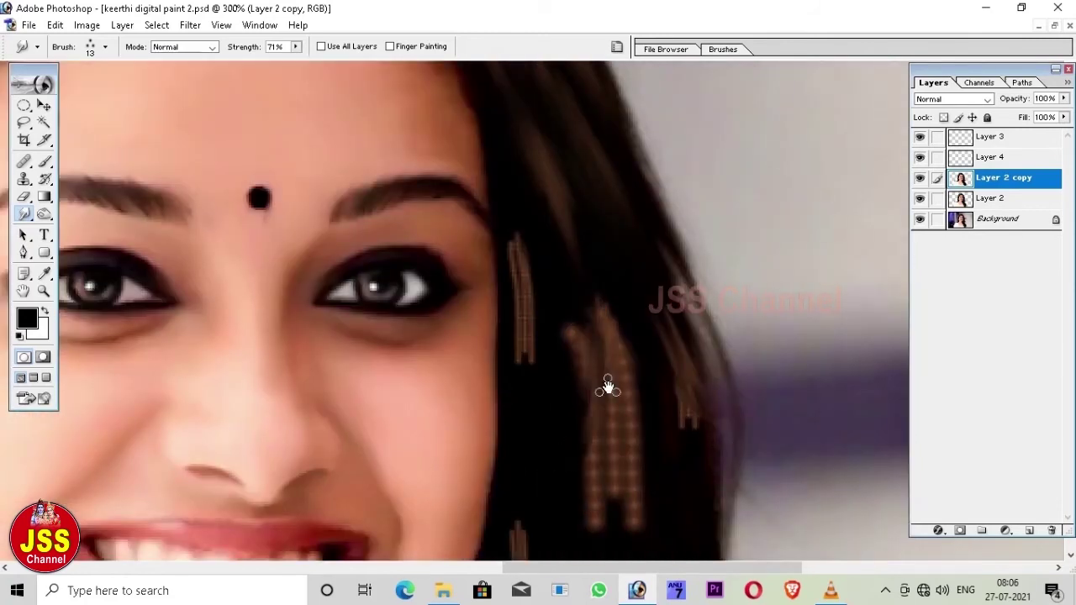
key(b)
scroll(574, 221, up, 1)
key(5)
key(9)
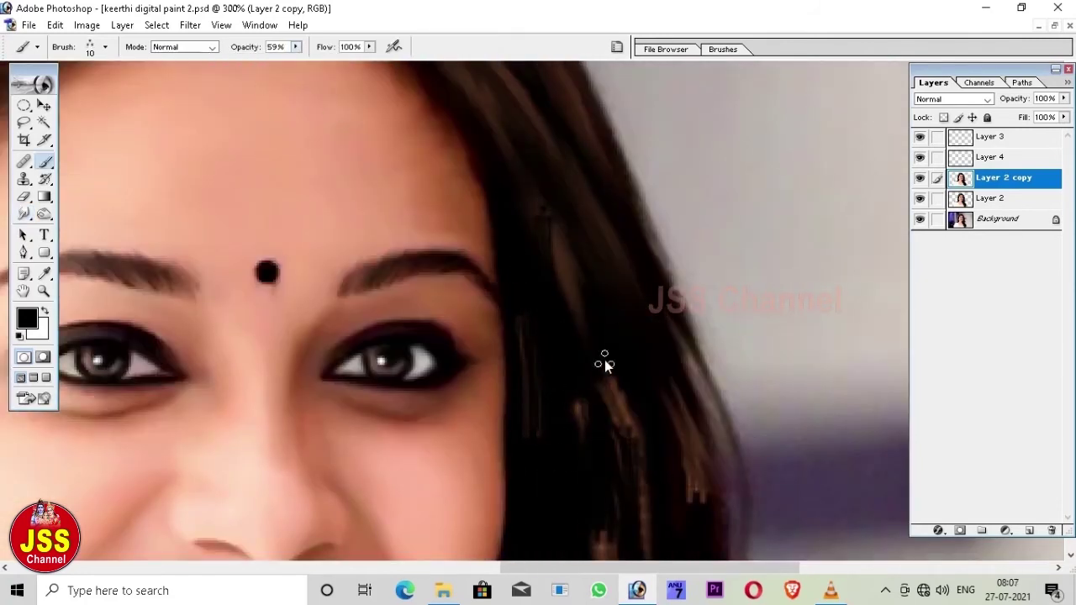
scroll(644, 480, down, 2)
drag(566, 428, 546, 218)
drag(514, 260, 510, 437)
drag(586, 323, 600, 403)
drag(679, 283, 693, 395)
Return to Smudge and review the portrait, zooming out to the whole image and back to 200%
key(r)
scroll(735, 352, up, 3)
scroll(664, 302, up, 3)
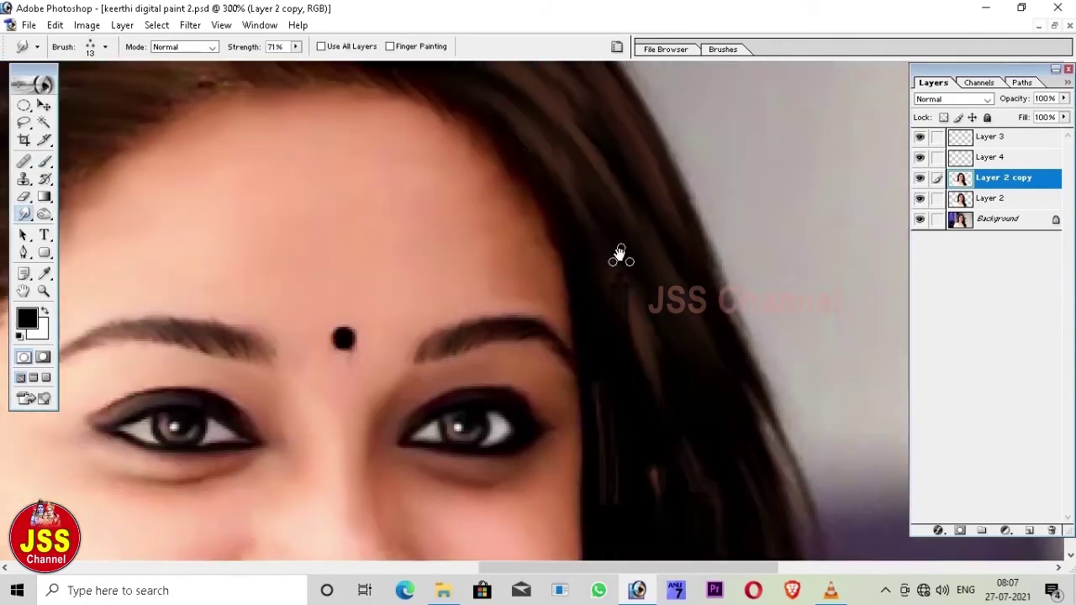
scroll(639, 258, down, 3)
scroll(621, 303, down, 2)
scroll(587, 88, down, 3)
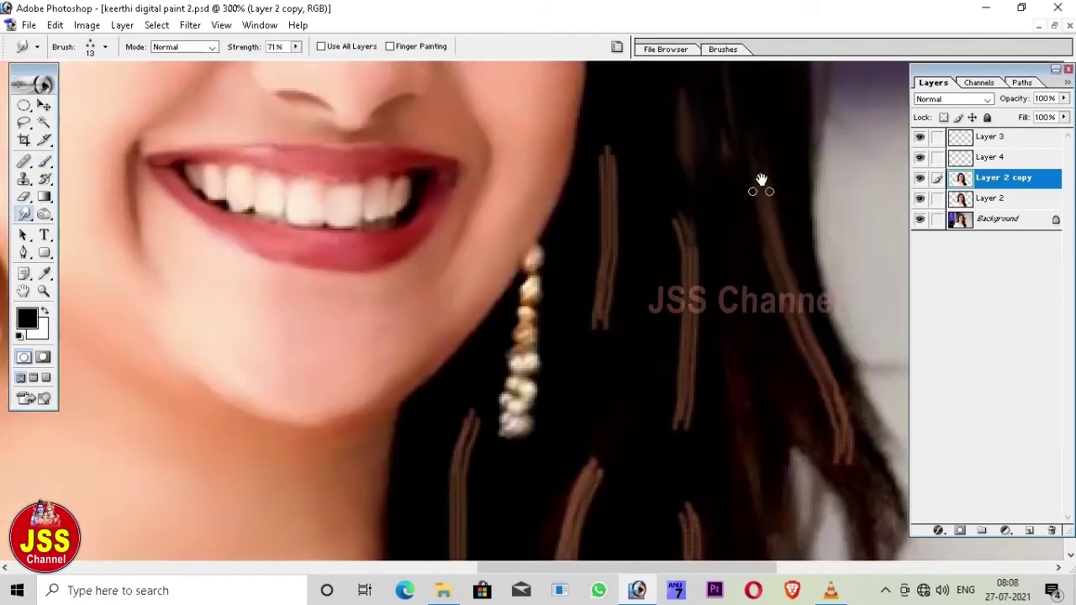
scroll(762, 179, down, 3)
scroll(768, 392, right, 1)
scroll(703, 260, up, 3)
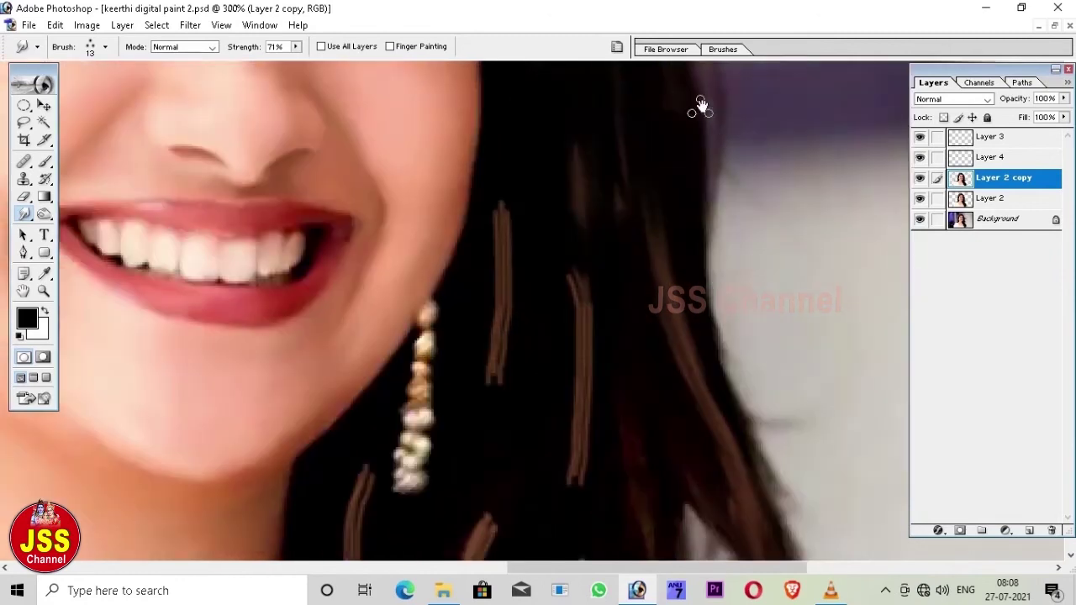
scroll(701, 106, right, 1)
scroll(617, 353, down, 2)
scroll(786, 525, left, 1)
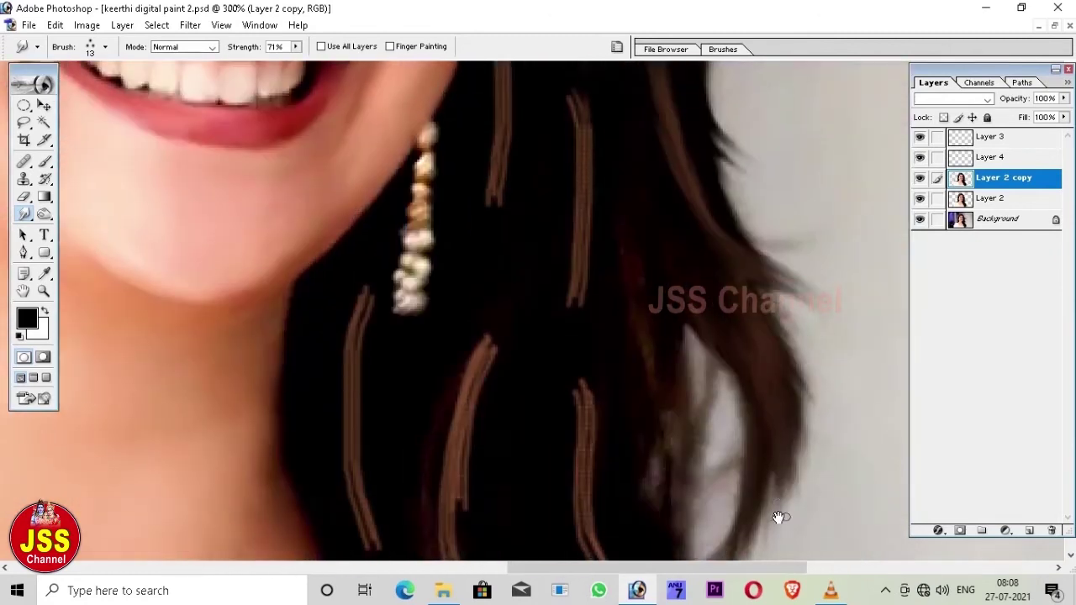
scroll(706, 529, up, 3)
key(r)
key(ctrl+minus)
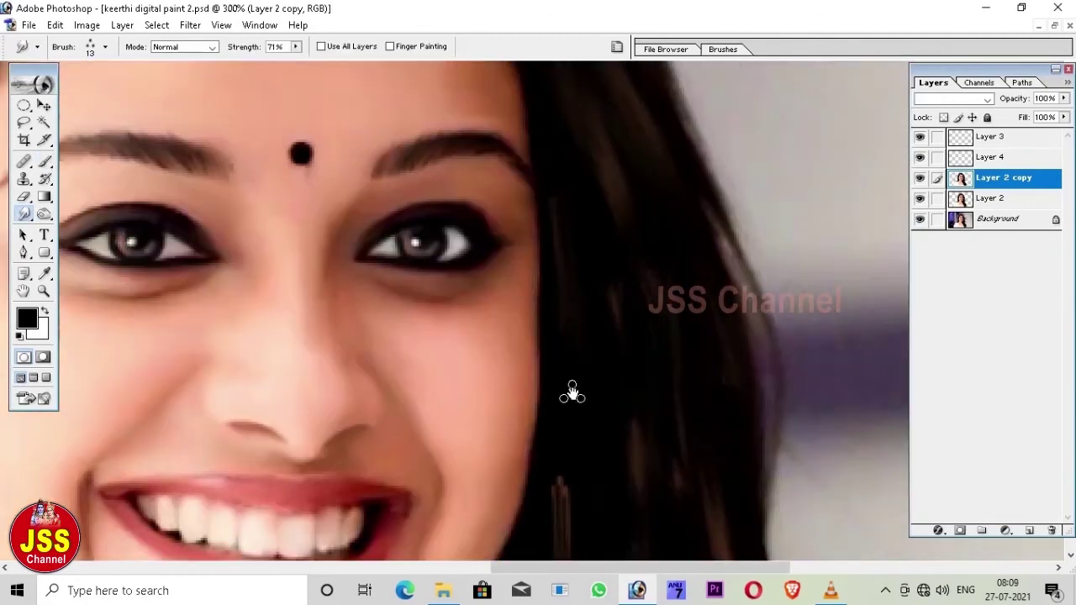
key(ctrl+minus)
key(ctrl+minus)
key(ctrl+plus)
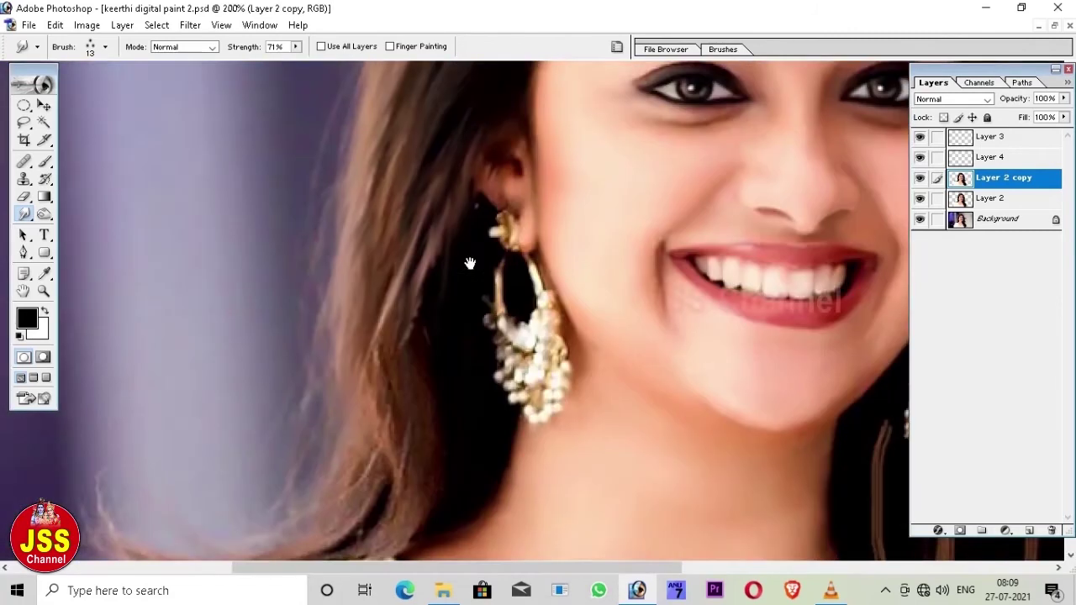
Zoom to 200% and pan over the left earring, neck and right-side hair
key(ctrl+plus)
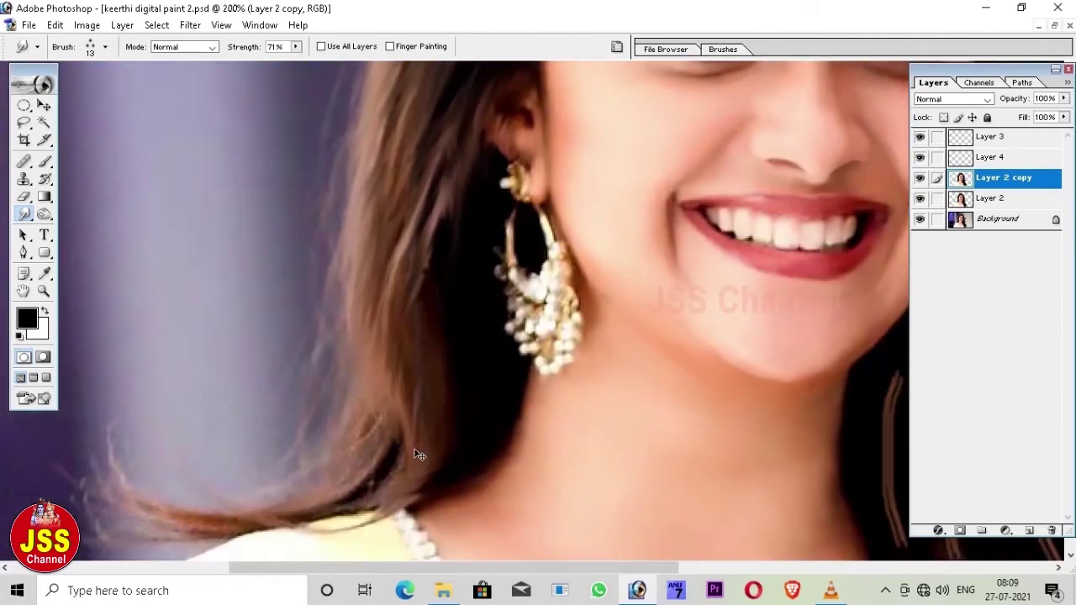
drag(340, 267, 380, 315)
drag(353, 521, 370, 377)
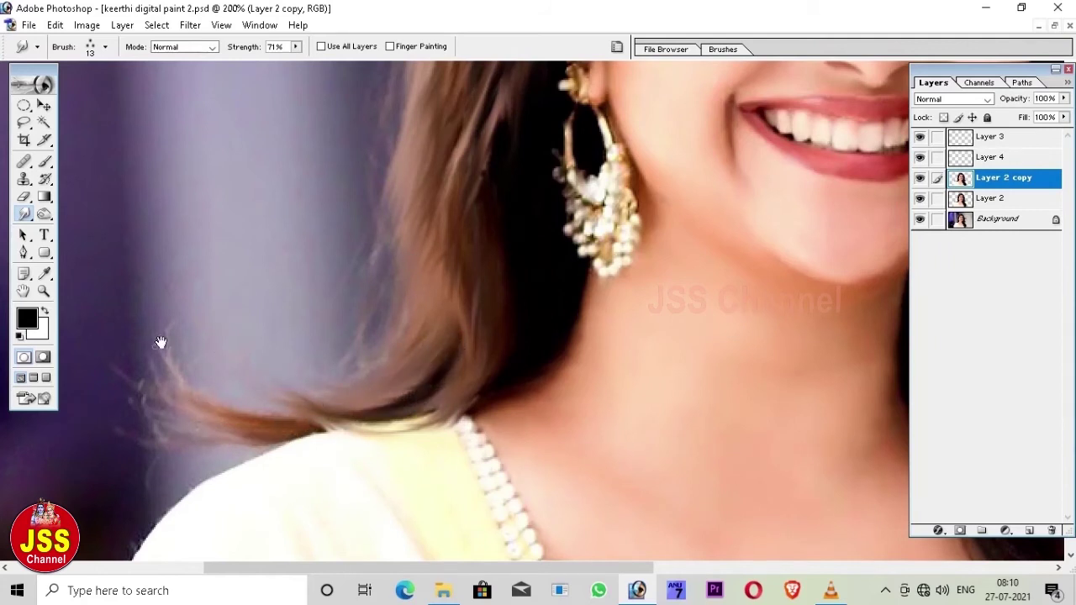
scroll(493, 210, up, 3)
scroll(471, 252, up, 2)
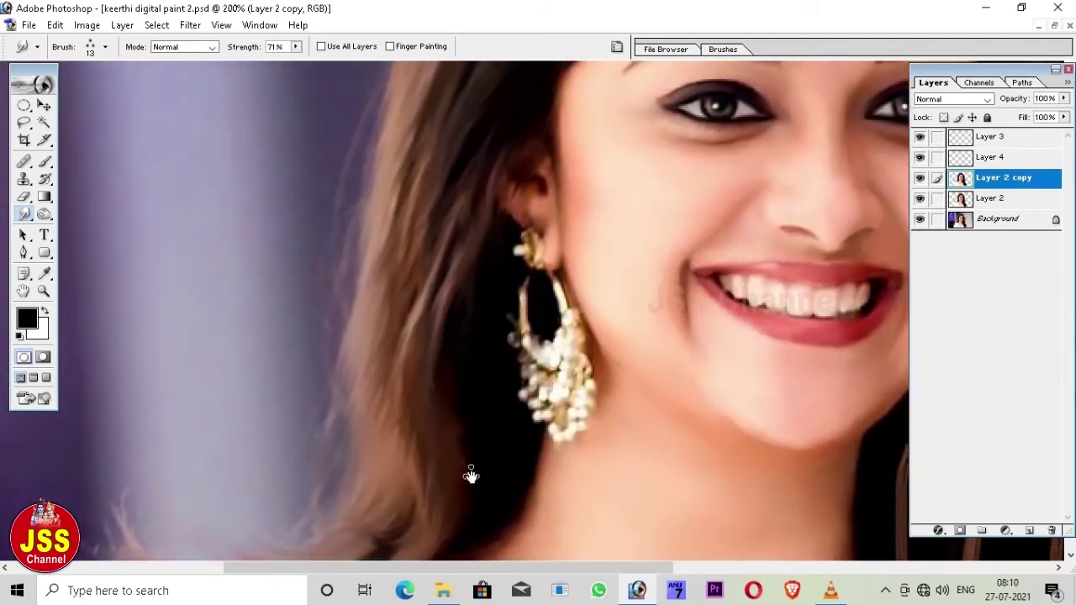
scroll(446, 311, up, 3)
scroll(437, 378, down, 4)
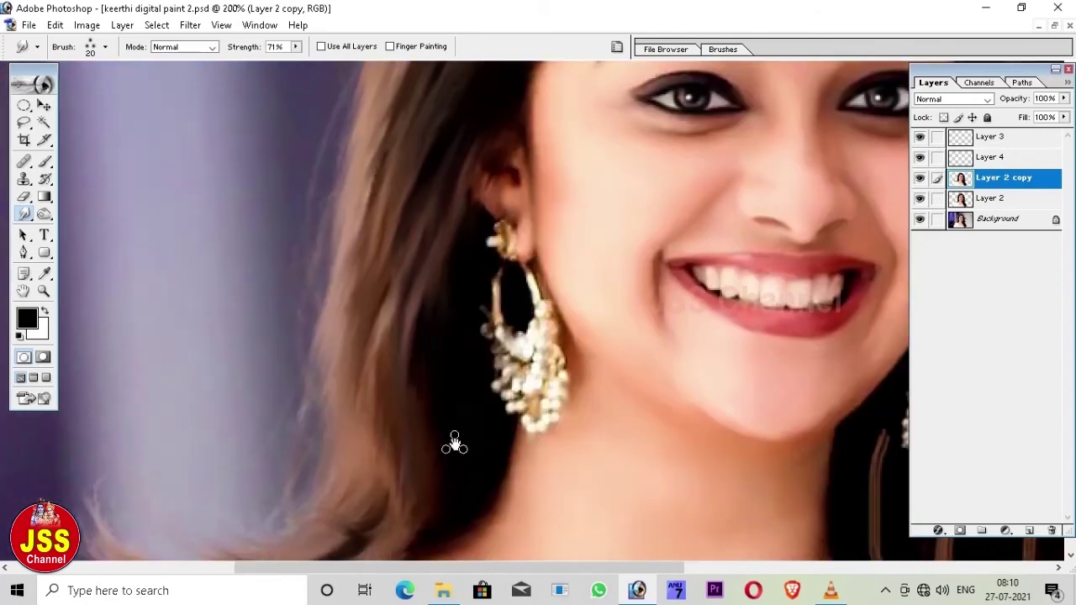
scroll(445, 420, down, 3)
scroll(401, 405, right, 5)
scroll(462, 353, up, 2)
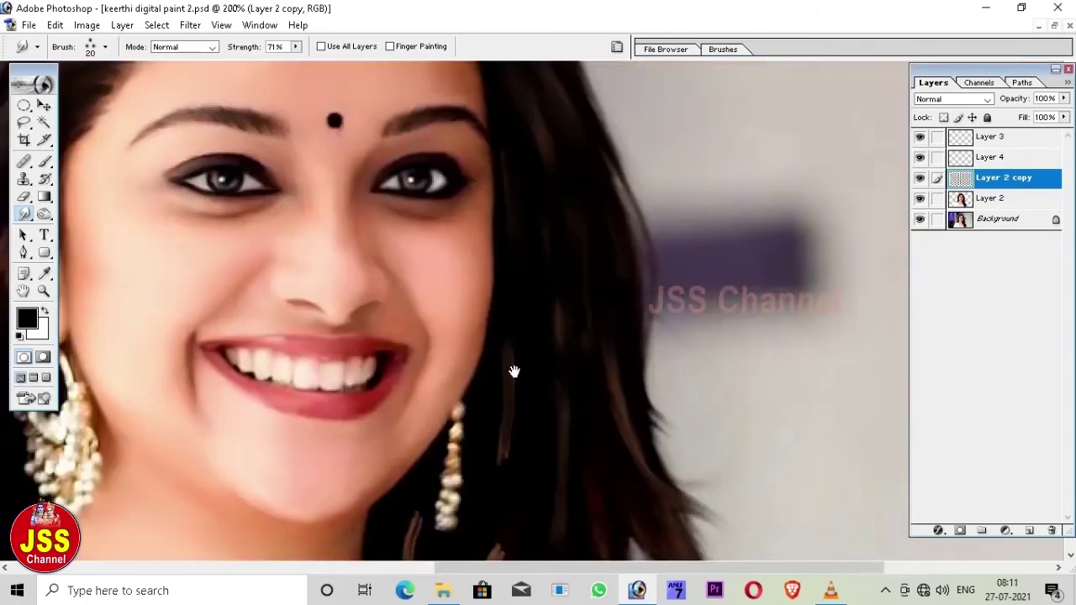
scroll(504, 317, down, 3)
scroll(512, 485, up, 1)
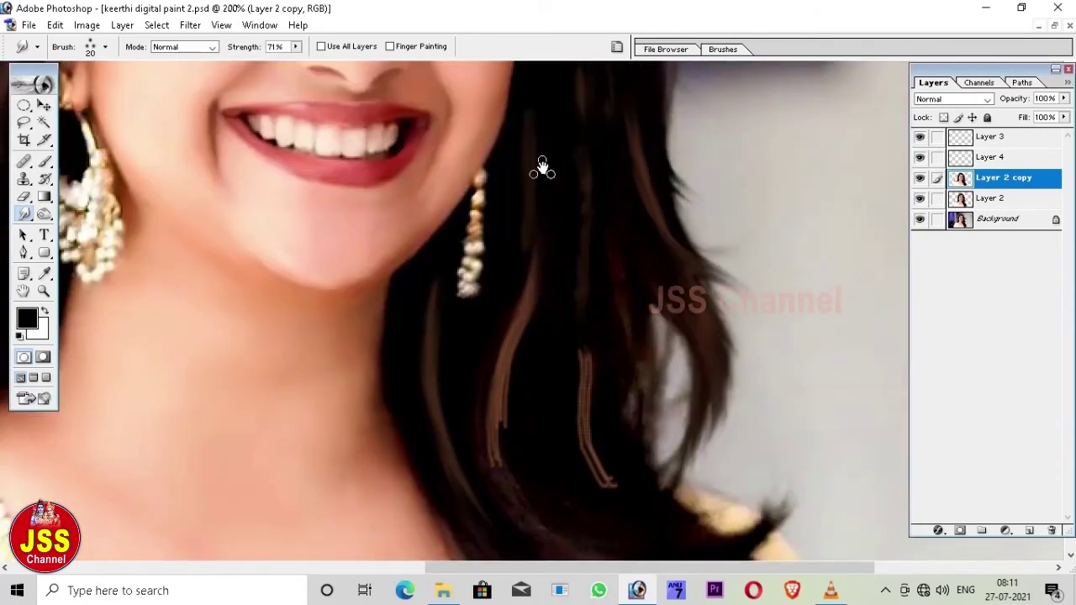
scroll(528, 319, down, 2)
scroll(622, 461, down, 2)
scroll(502, 302, down, 1)
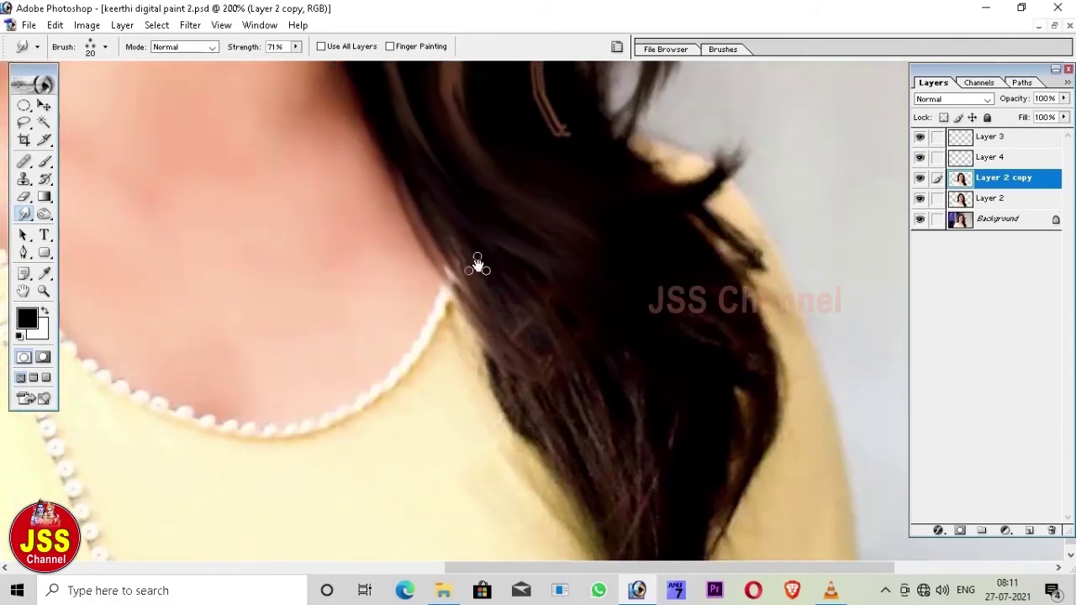
scroll(559, 420, right, 1)
Smudge the lower-right hair strands into smoother, softer locks
mouse_move(541, 474)
mouse_down()
mouse_move(559, 360)
mouse_move(695, 494)
mouse_move(712, 269)
mouse_move(739, 390)
mouse_up()
mouse_move(704, 335)
mouse_down()
mouse_move(492, 240)
mouse_move(512, 232)
mouse_move(442, 261)
mouse_move(594, 545)
mouse_up()
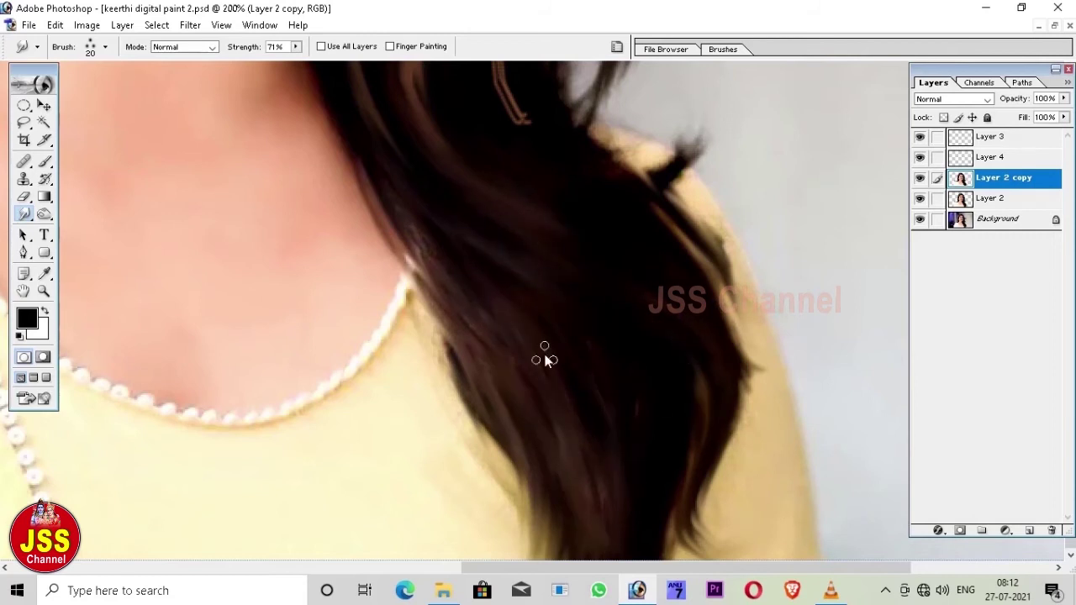
scroll(579, 231, up, 2)
scroll(737, 425, left, 1)
scroll(750, 437, down, 1)
mouse_move(749, 437)
mouse_down()
mouse_move(715, 372)
mouse_move(692, 368)
mouse_up()
scroll(622, 336, up, 5)
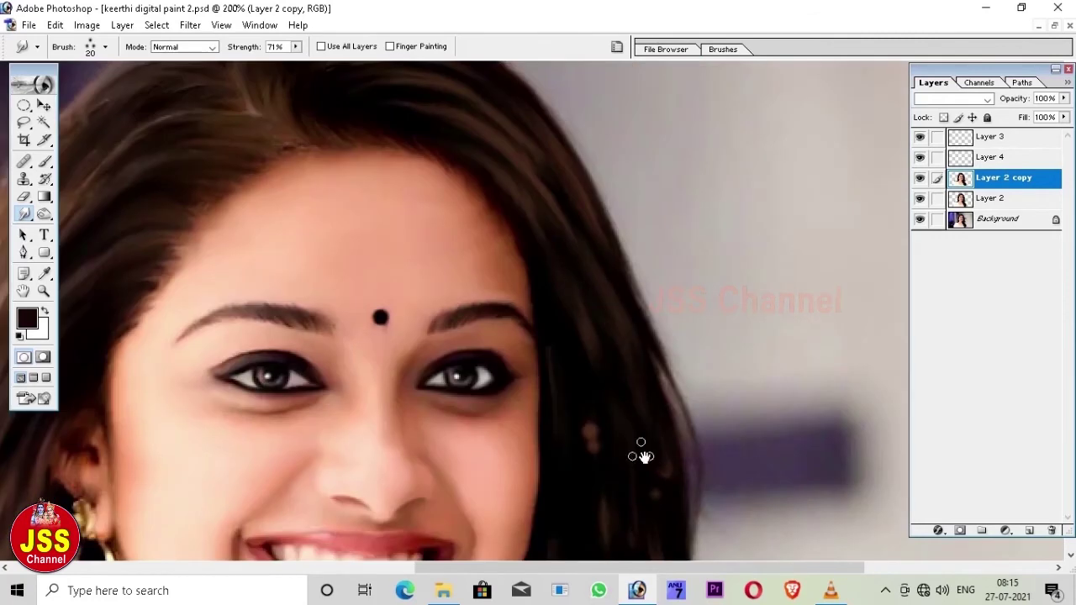
scroll(606, 299, down, 3)
scroll(608, 353, down, 3)
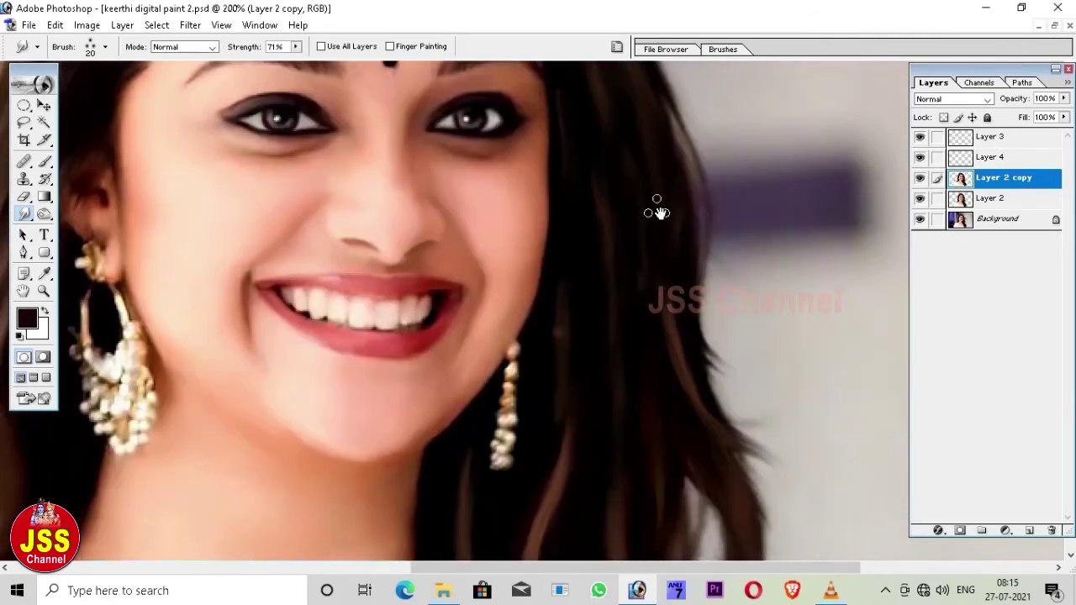
scroll(656, 211, up, 6)
scroll(655, 325, up, 4)
scroll(636, 228, down, 3)
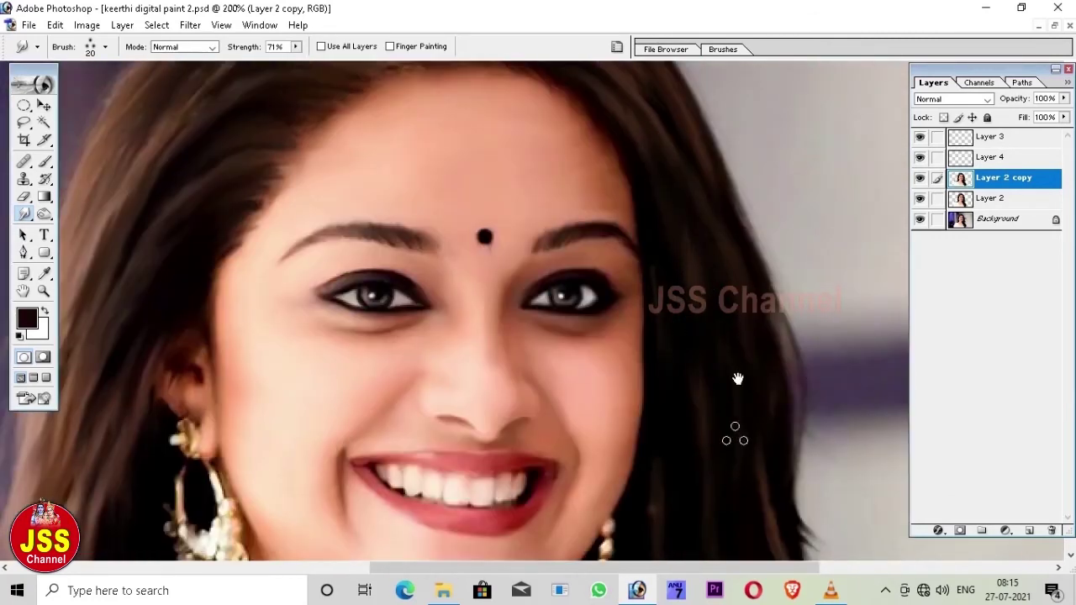
scroll(735, 420, down, 5)
scroll(724, 290, down, 3)
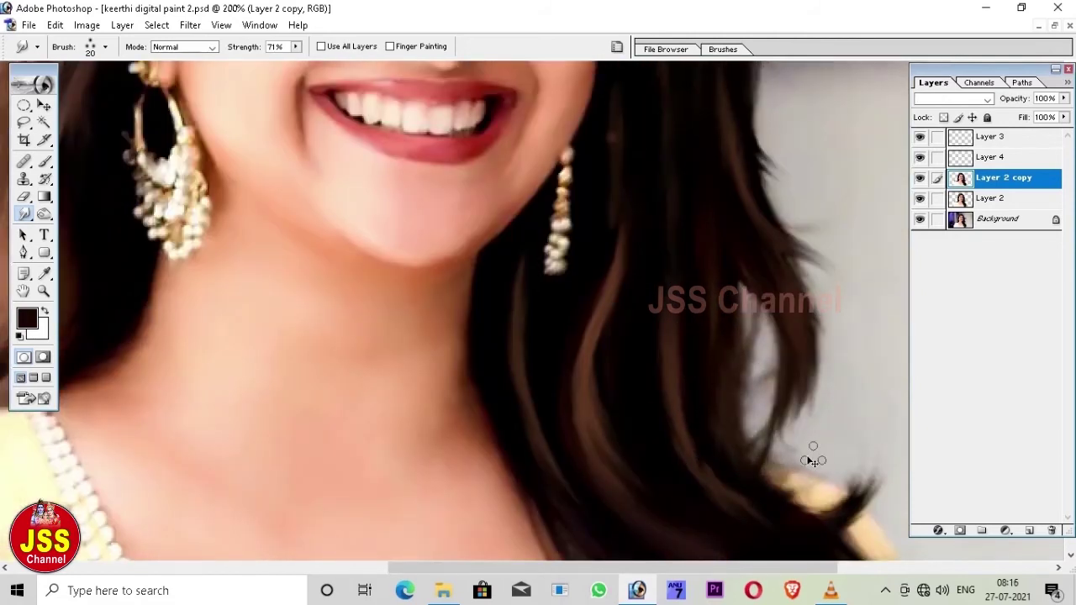
scroll(731, 429, up, 5)
scroll(653, 336, down, 3)
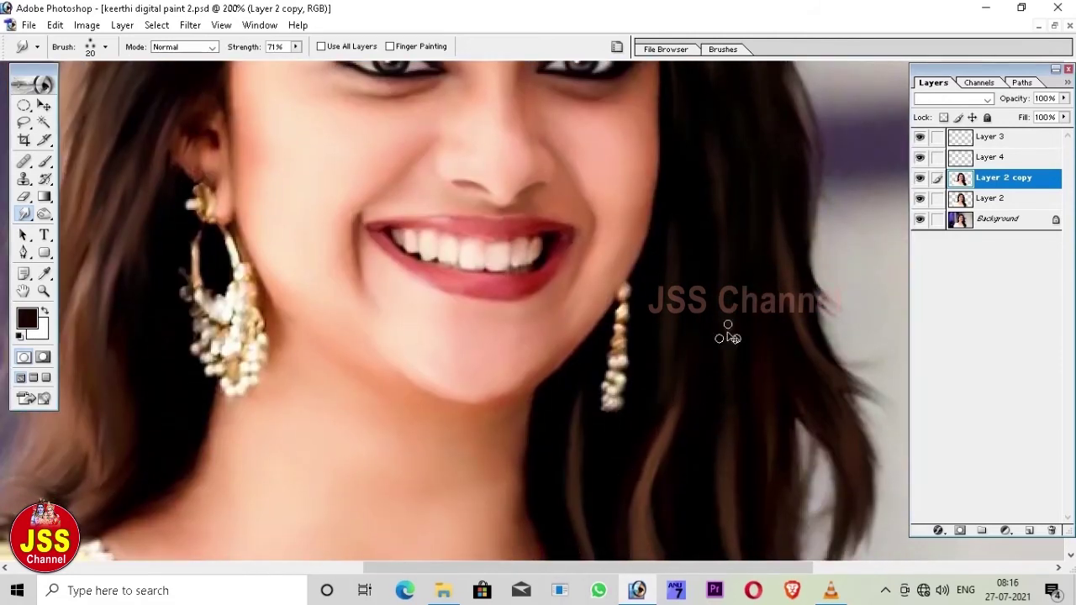
scroll(756, 437, down, 3)
scroll(672, 353, down, 3)
scroll(673, 277, up, 8)
scroll(719, 286, up, 2)
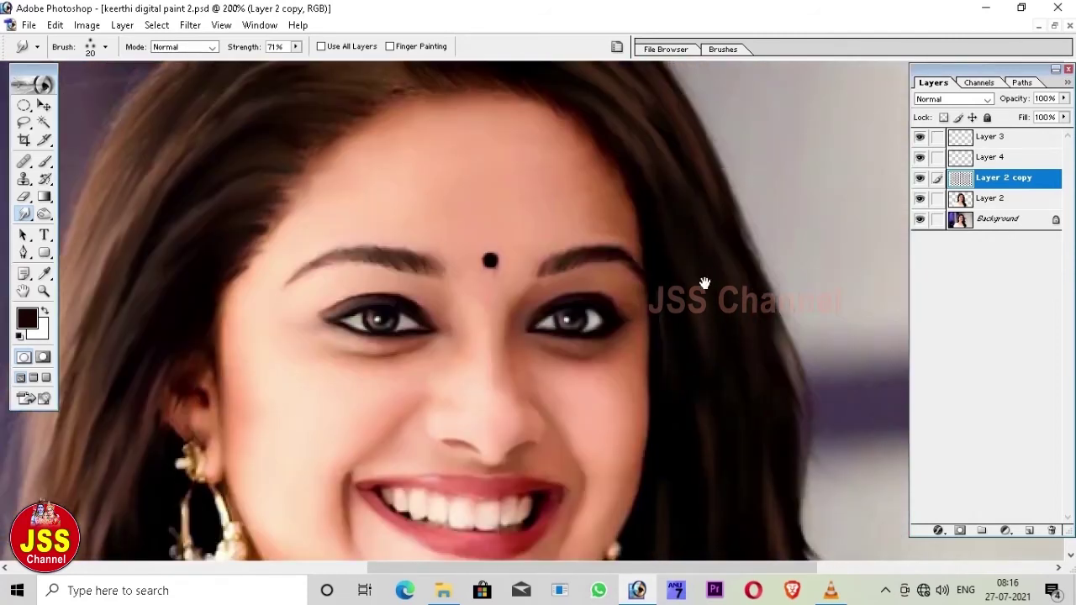
scroll(704, 279, down, 3)
scroll(698, 238, up, 2)
Sample the hair's dark brown as the paint colour, alternating between Brush and Smudge
key(b)
alt+click(747, 464)
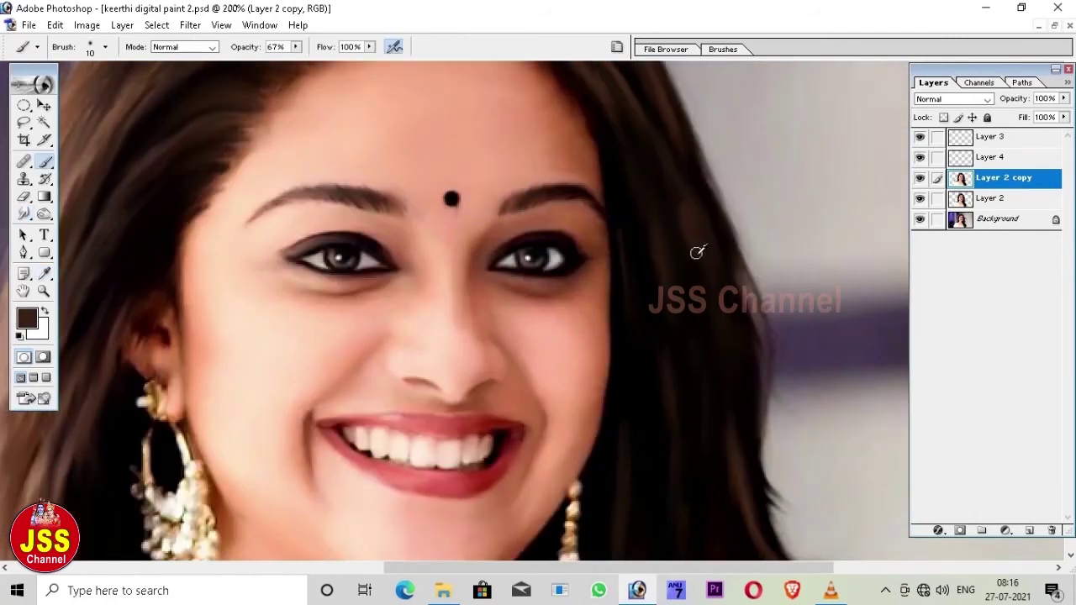
key(r)
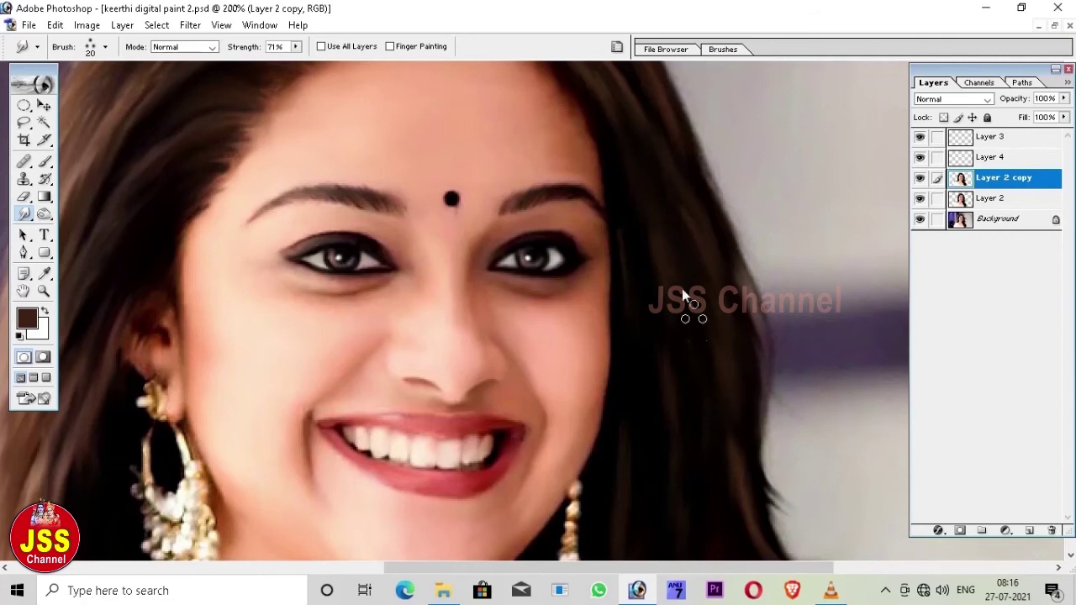
scroll(715, 395, down, 3)
scroll(672, 361, up, 5)
scroll(664, 294, down, 3)
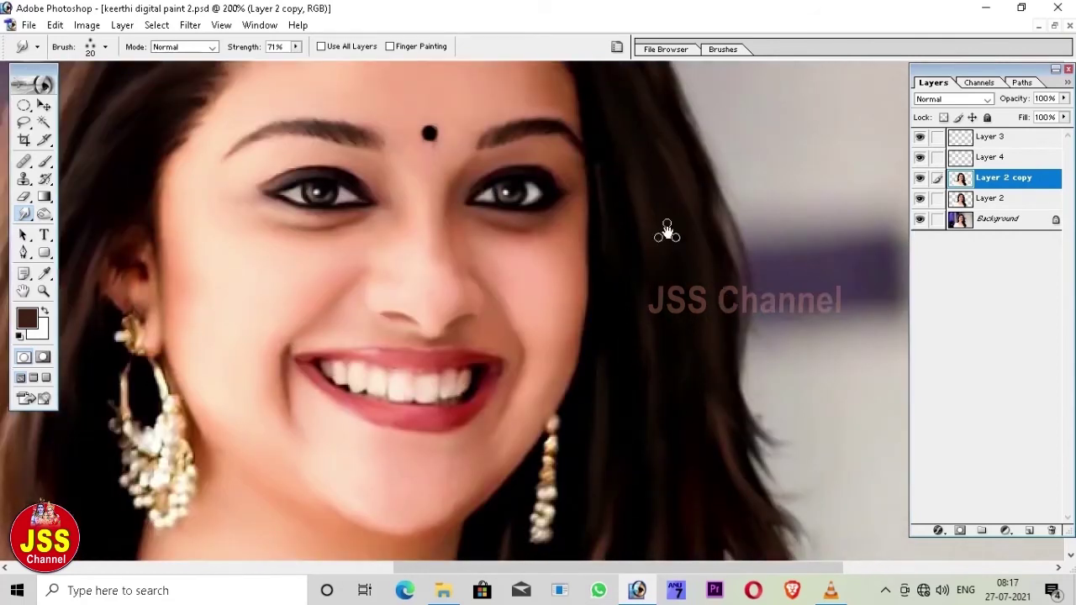
scroll(739, 483, up, 3)
scroll(748, 479, down, 2)
key(b)
scroll(731, 404, up, 3)
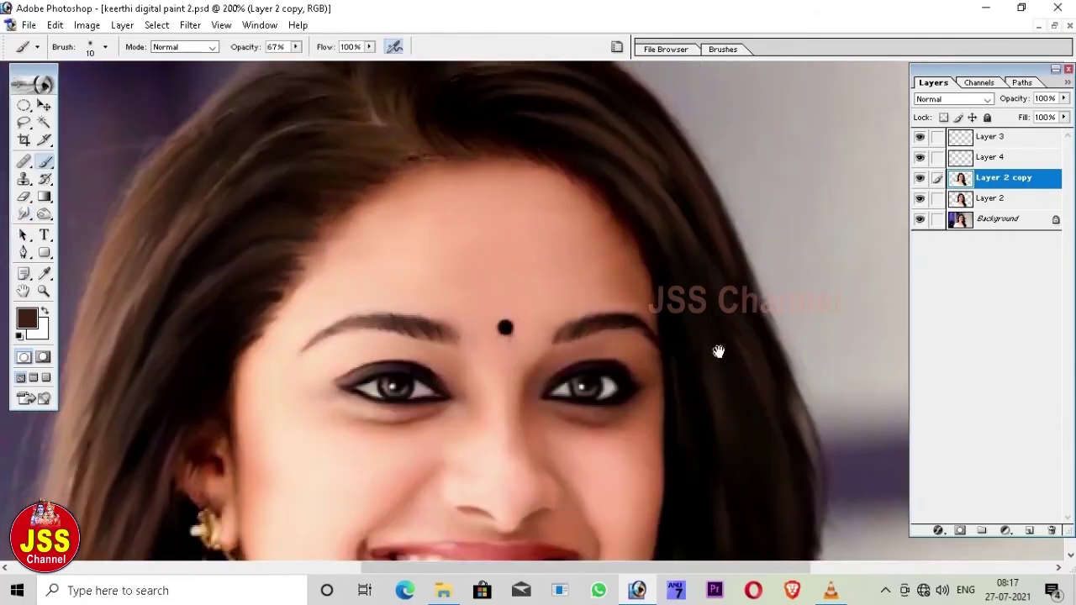
scroll(655, 285, down, 2)
scroll(618, 252, down, 1)
key(r)
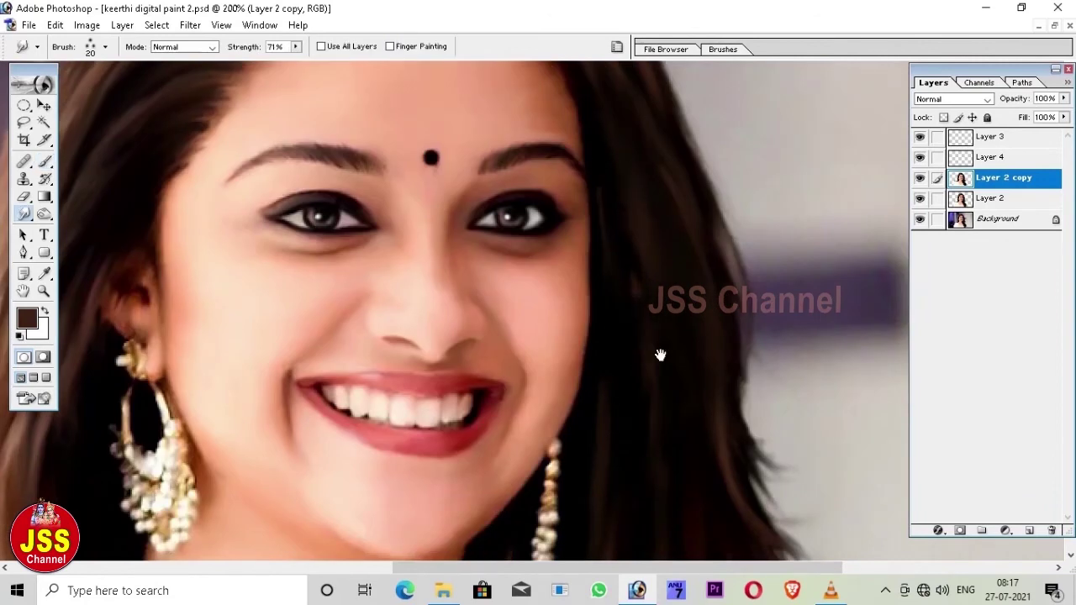
scroll(668, 343, up, 2)
scroll(668, 343, up, 3)
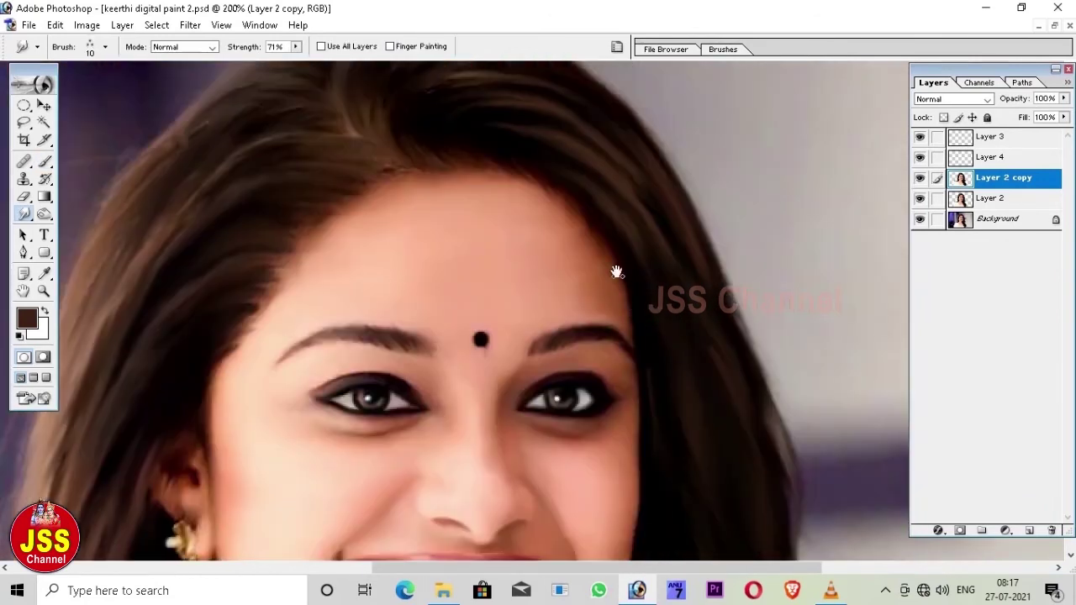
scroll(660, 428, down, 3)
key(b)
key(r)
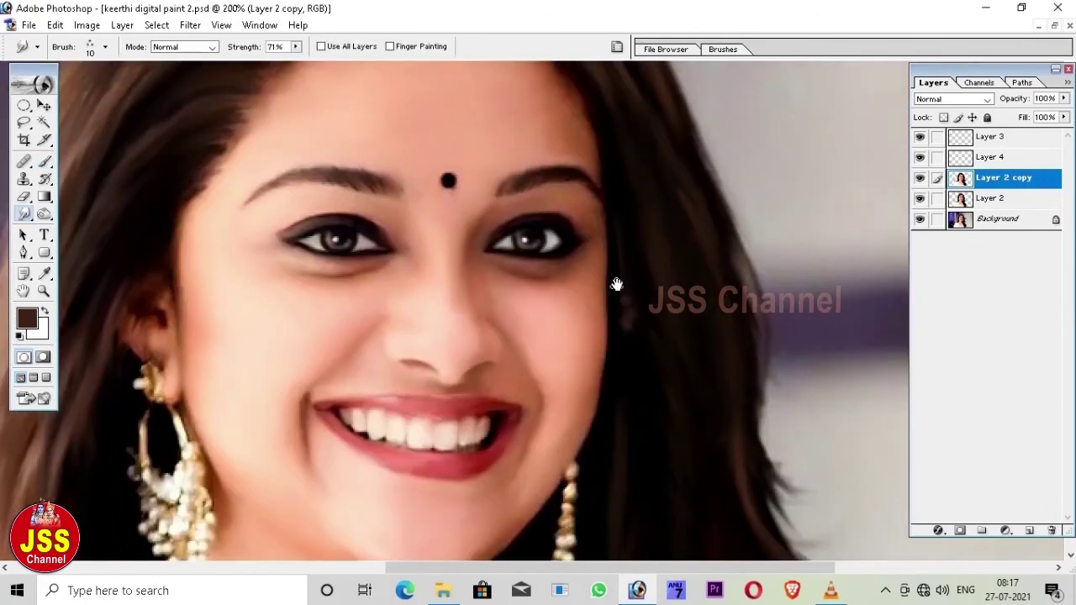
Smudge the lower-right strands with a size-40 brush, then resize it to 20 and 30
key(bracketright)
key(ctrl+minus)
key(ctrl+minus)
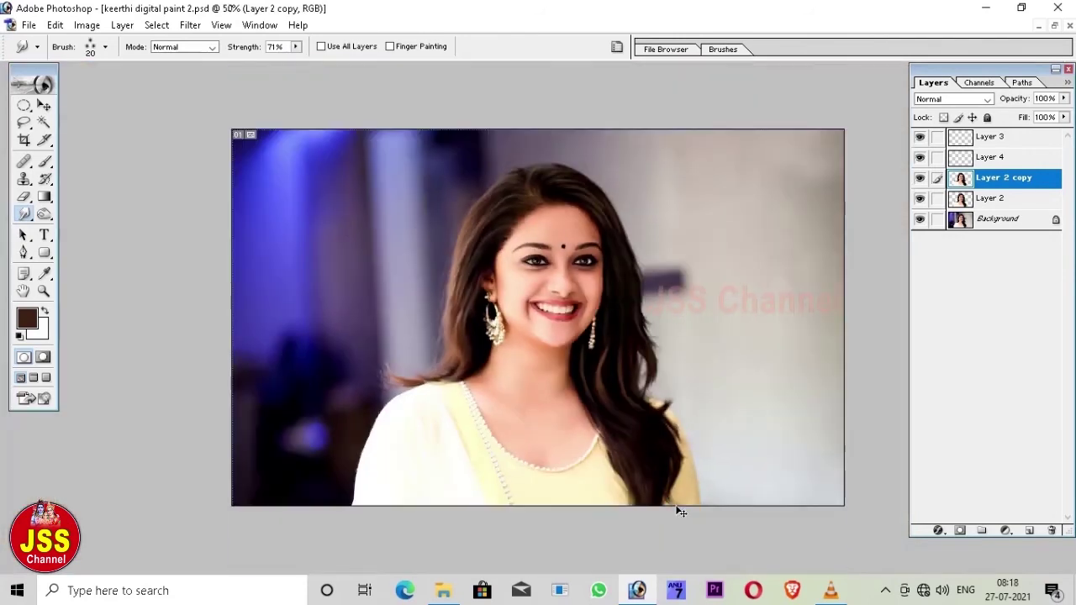
key(ctrl+plus)
key(bracketright)
key(bracketright)
drag(667, 343, 663, 434)
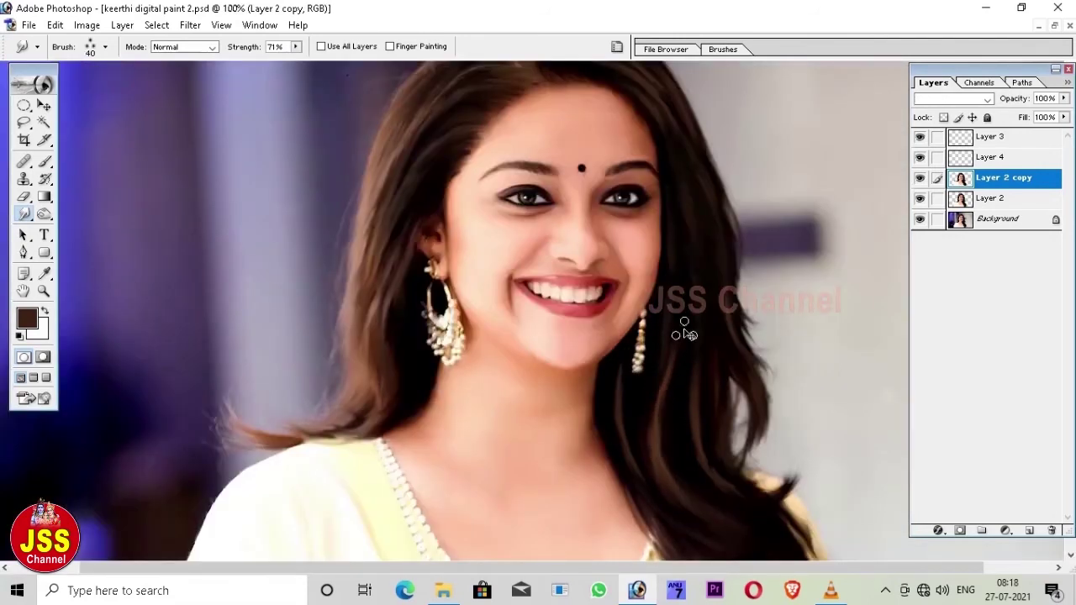
key(bracketleft)
key(bracketleft)
key(bracketright)
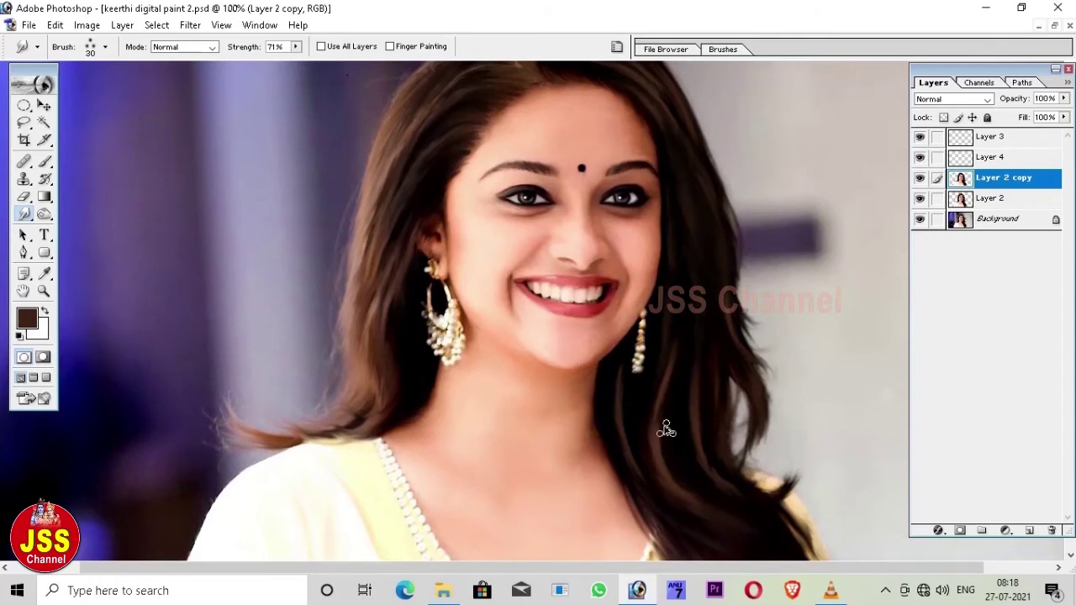
scroll(664, 377, up, 3)
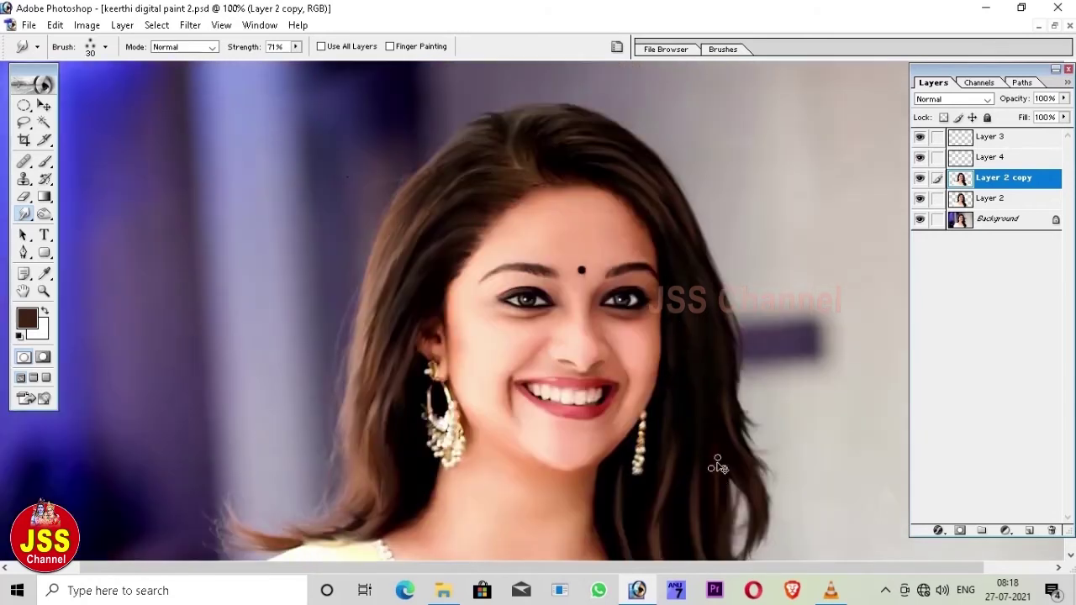
scroll(664, 449, down, 4)
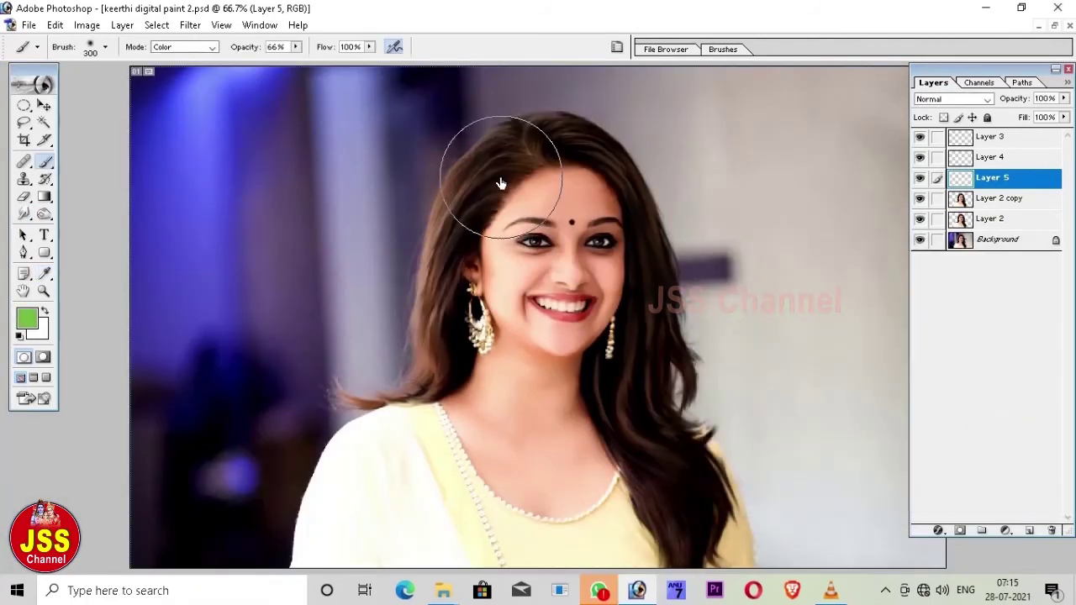
Paint green over the top hair and left shoulder on Layer 5, blended in Soft Light
mouse_move(496, 175)
mouse_down()
mouse_move(457, 230)
mouse_move(456, 306)
mouse_move(425, 384)
mouse_move(350, 476)
mouse_move(328, 529)
mouse_up()
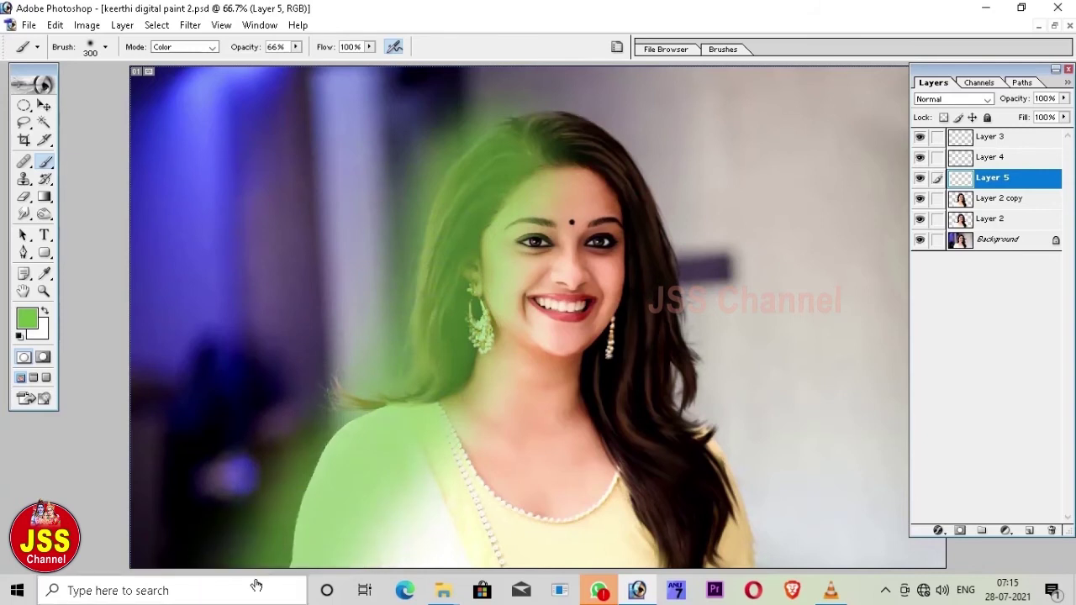
mouse_move(429, 395)
mouse_down()
mouse_move(440, 457)
mouse_move(418, 499)
mouse_move(439, 528)
mouse_up()
click(953, 98)
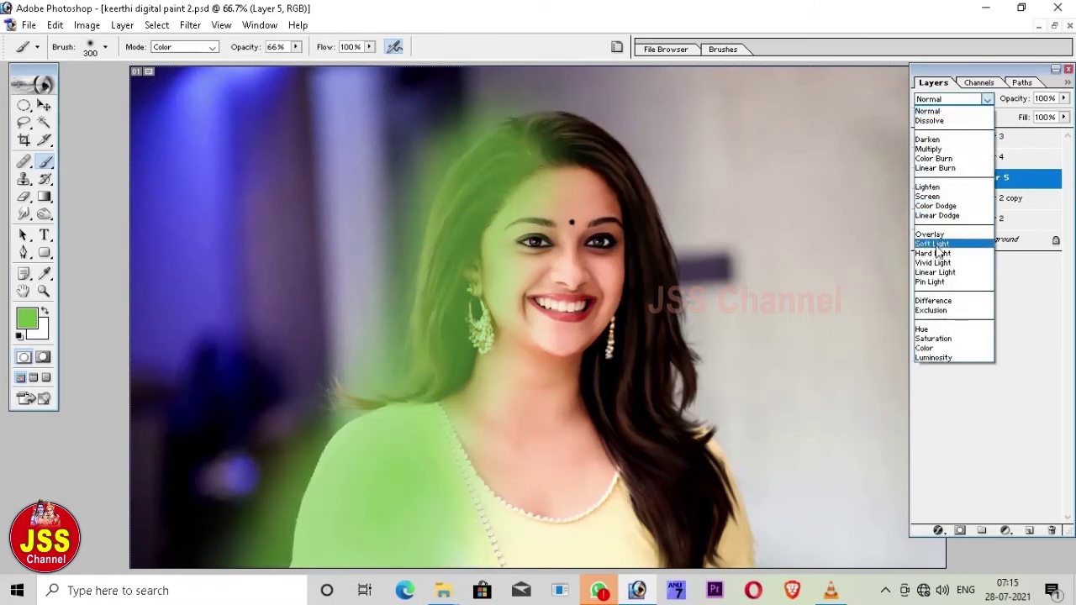
click(947, 240)
Pick a magenta colour and paint it down the right hair strand on Layer 6
click(26, 317)
click(835, 298)
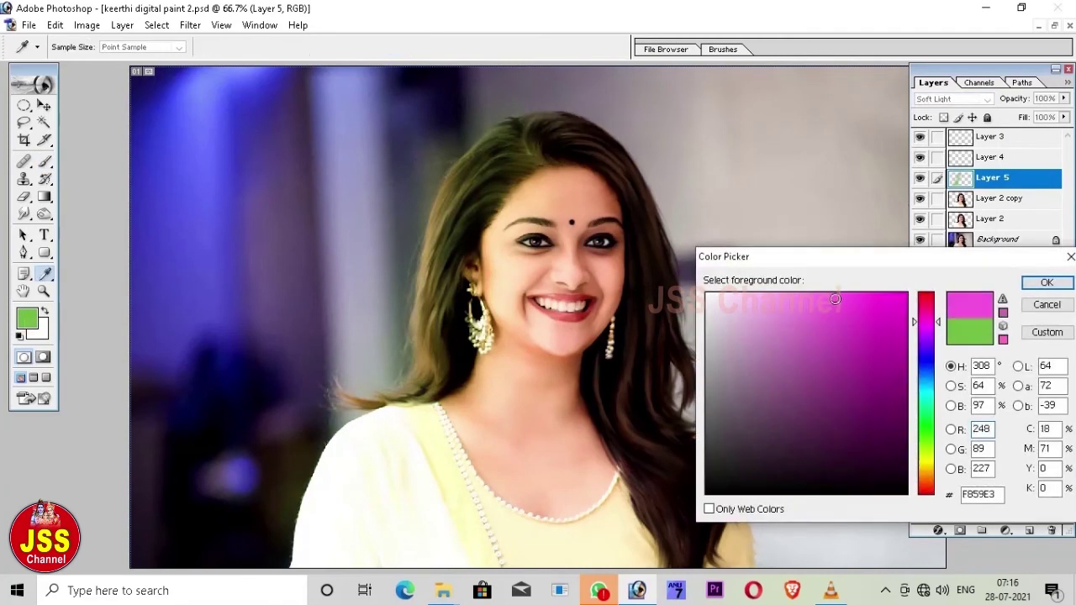
click(846, 334)
click(853, 323)
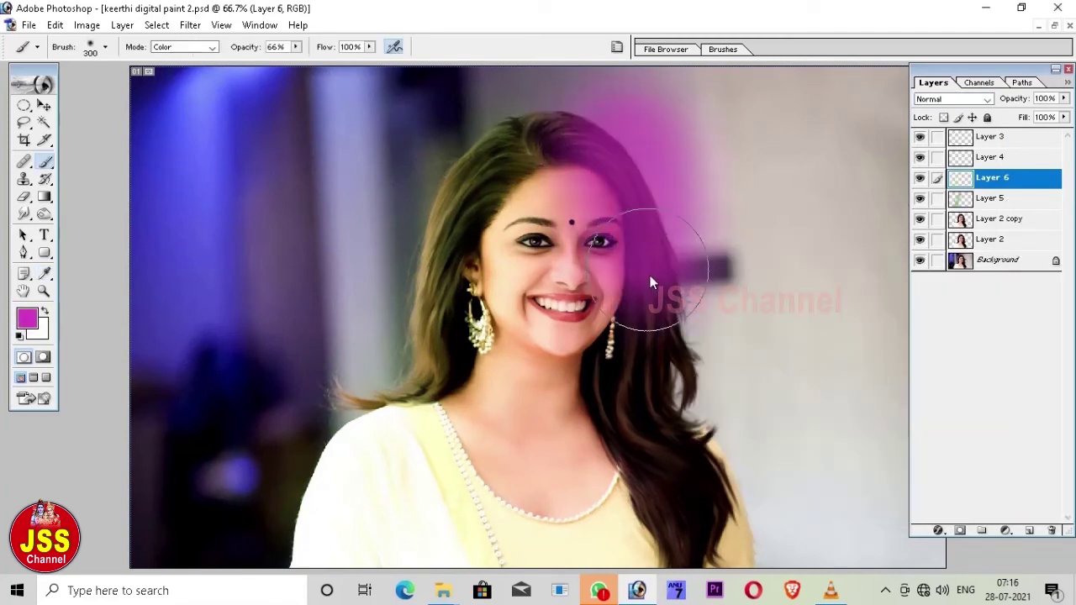
drag(646, 454, 731, 529)
click(953, 99)
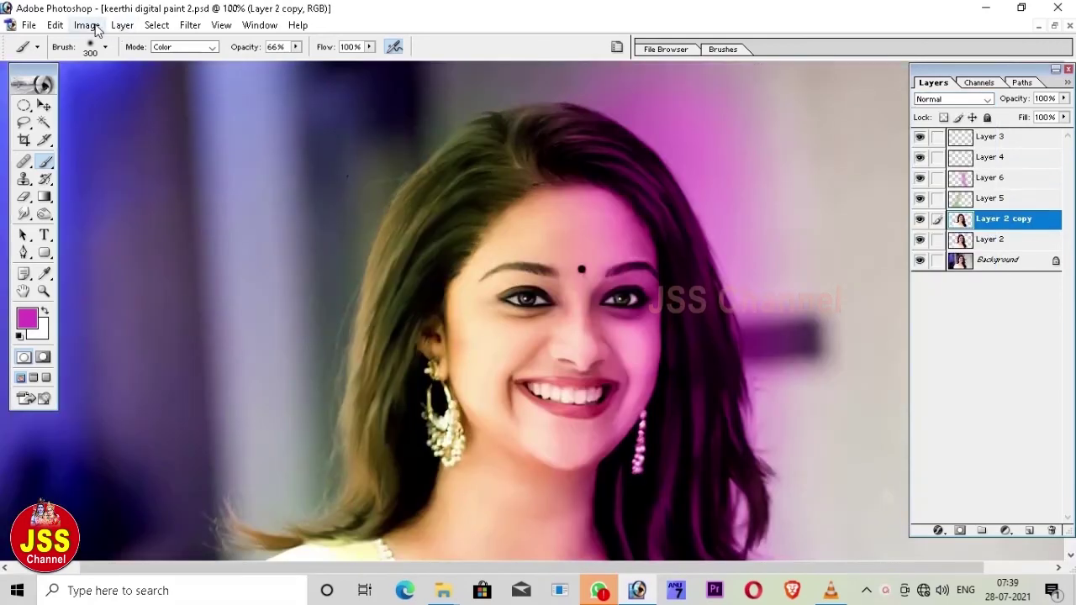
click(87, 24)
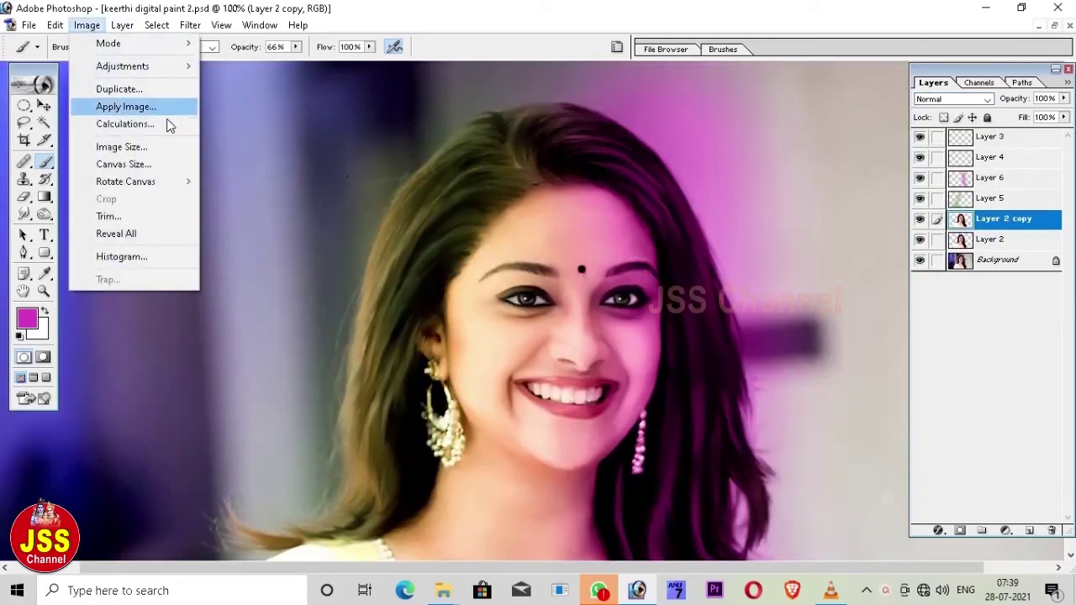
mouse_move(122, 65)
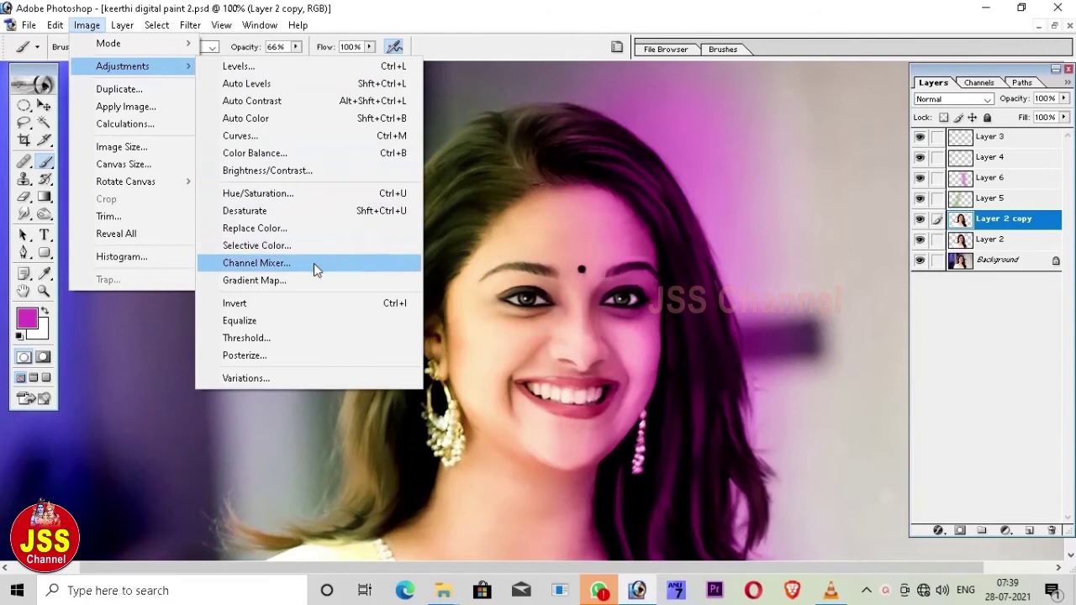
Apply a Channel Mixer on the Blue output with Green -8 and Blue 115%
click(313, 263)
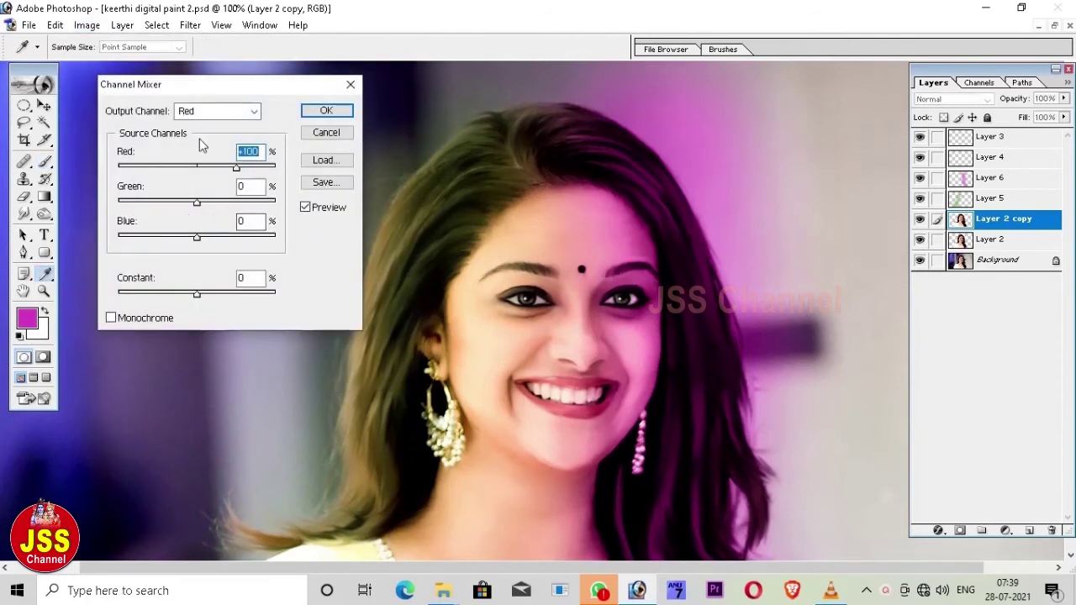
click(221, 111)
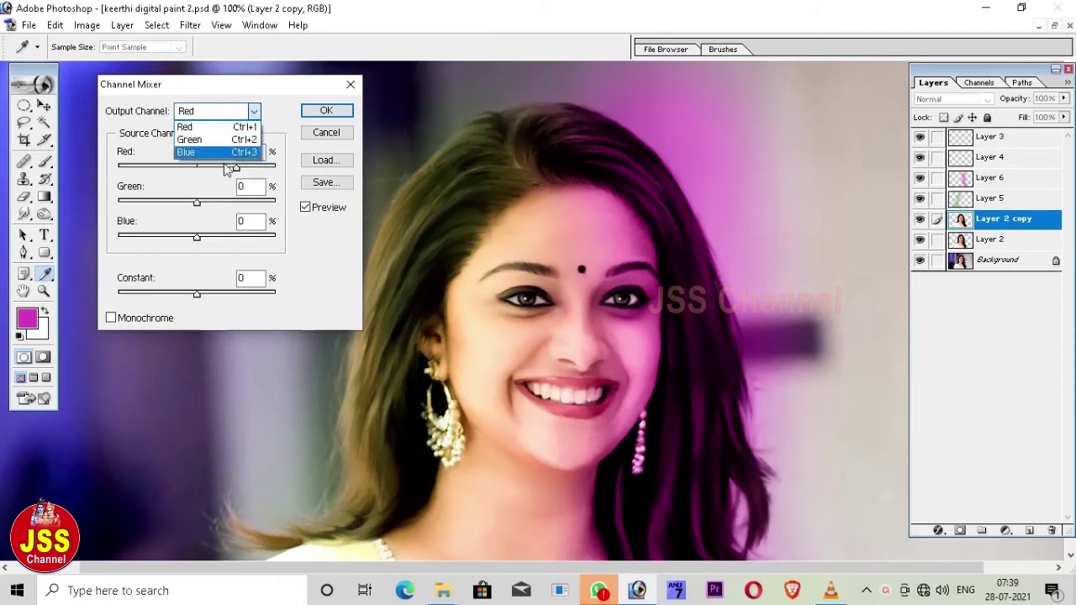
click(240, 152)
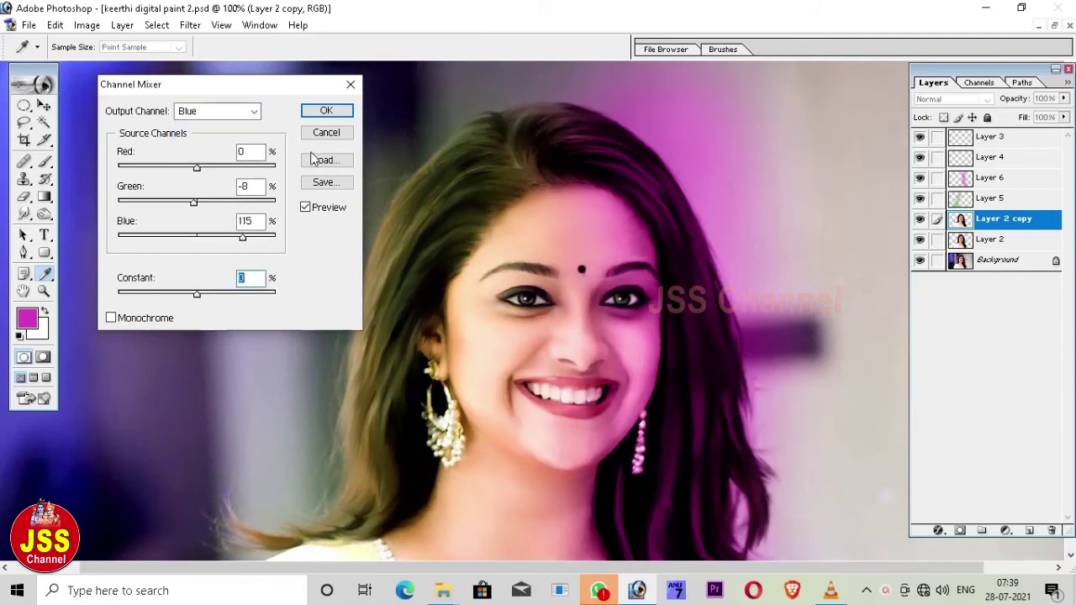
click(326, 111)
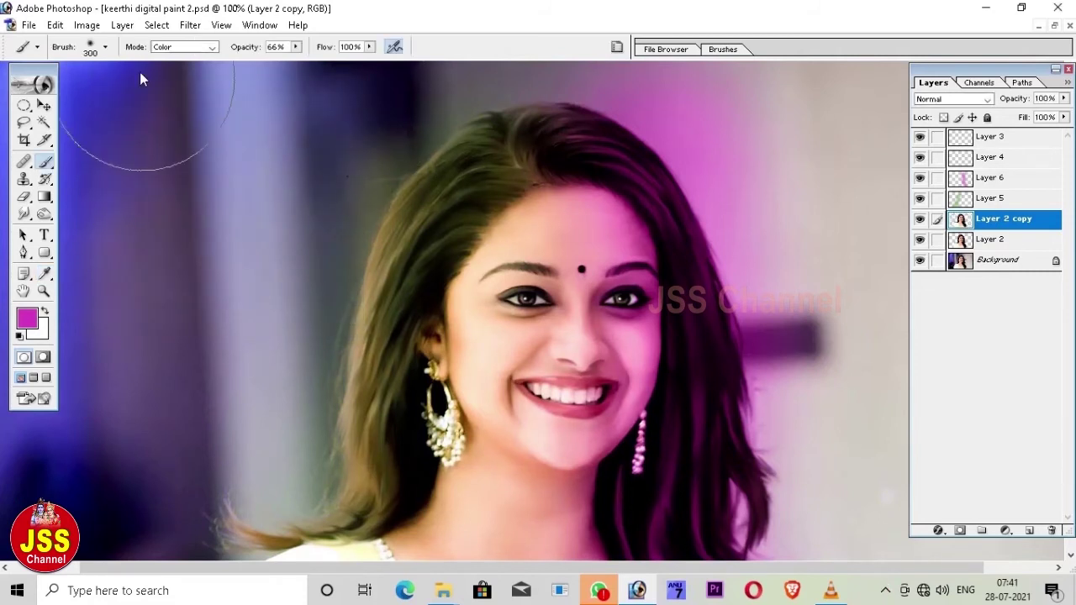
Apply Selective Color, lowering the Whites' Black to -10%
click(88, 25)
mouse_move(123, 65)
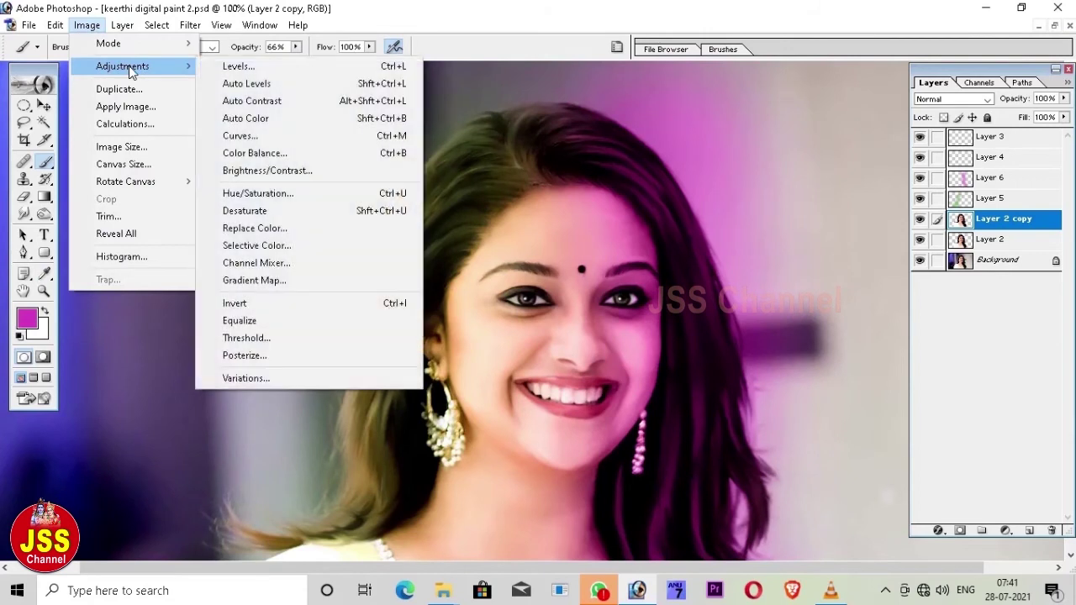
click(286, 244)
click(263, 193)
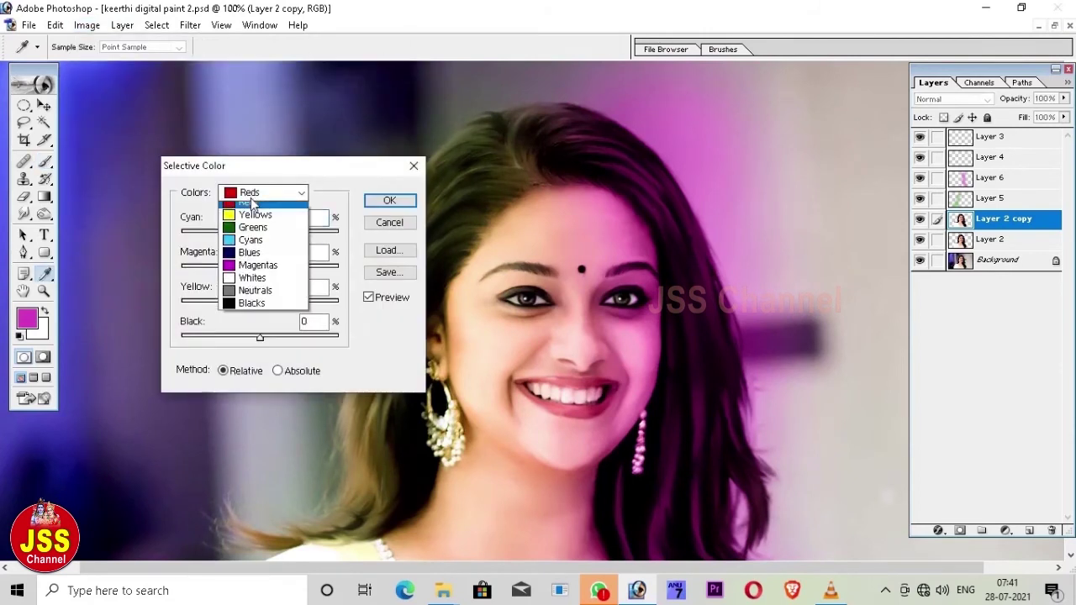
click(264, 284)
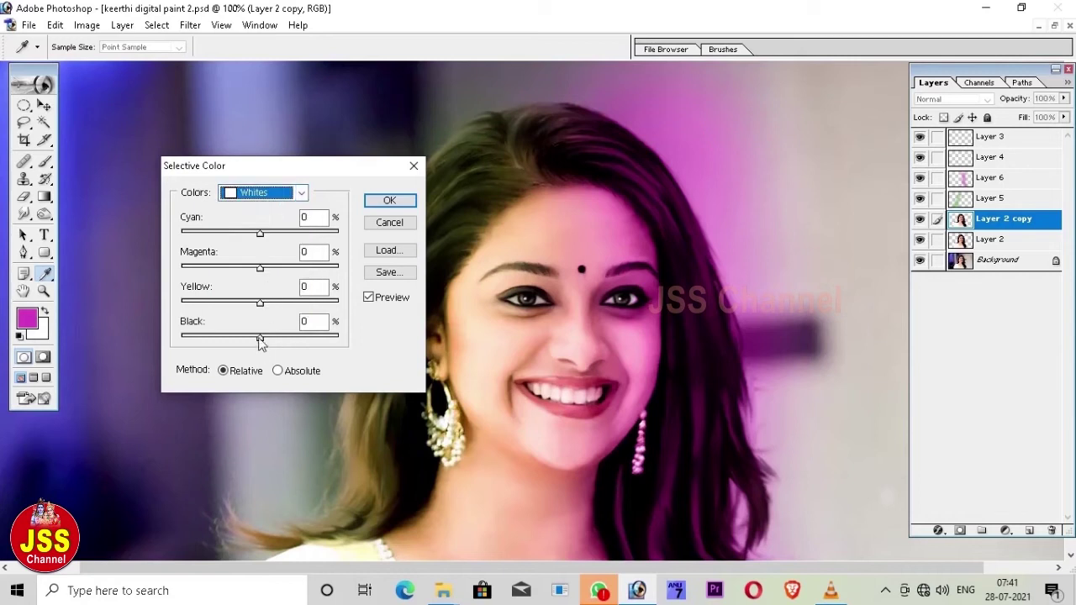
drag(258, 339, 253, 340)
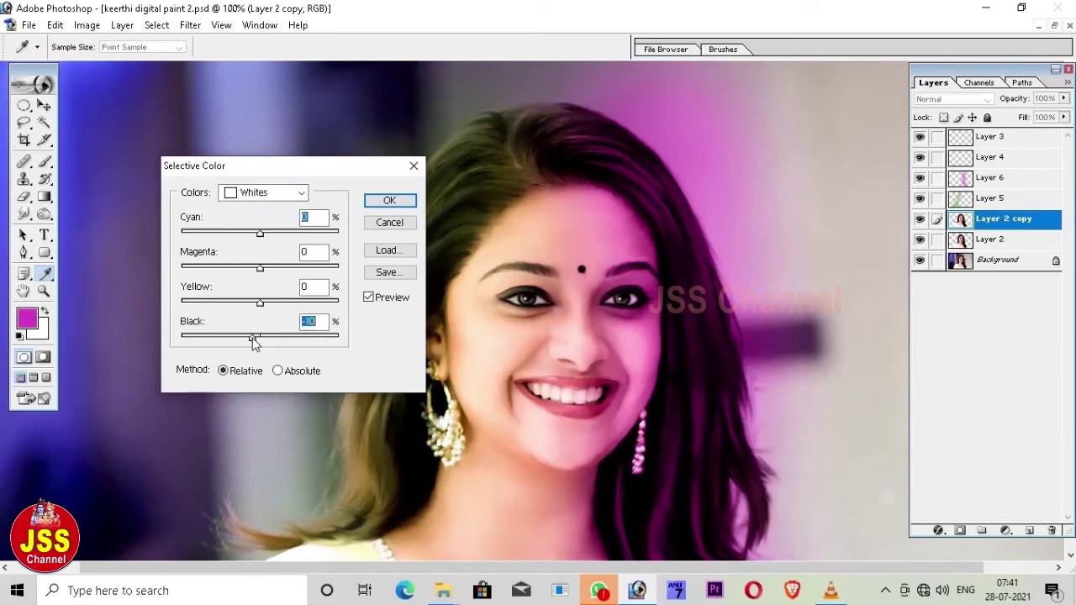
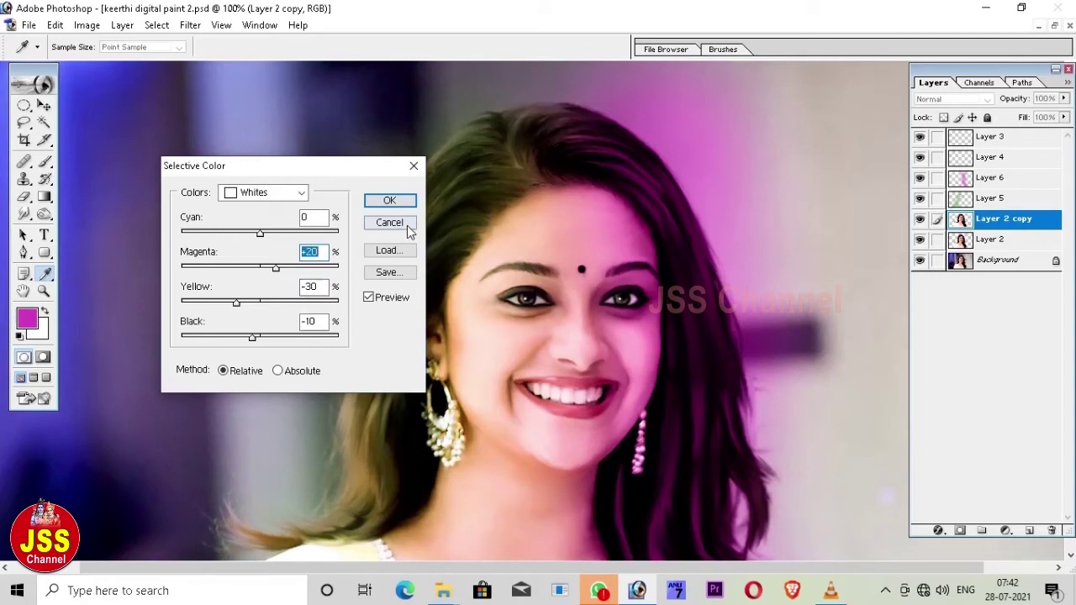
Confirm the Selective Color correction on the whites and bring up Hue/Saturation for the lips
click(392, 201)
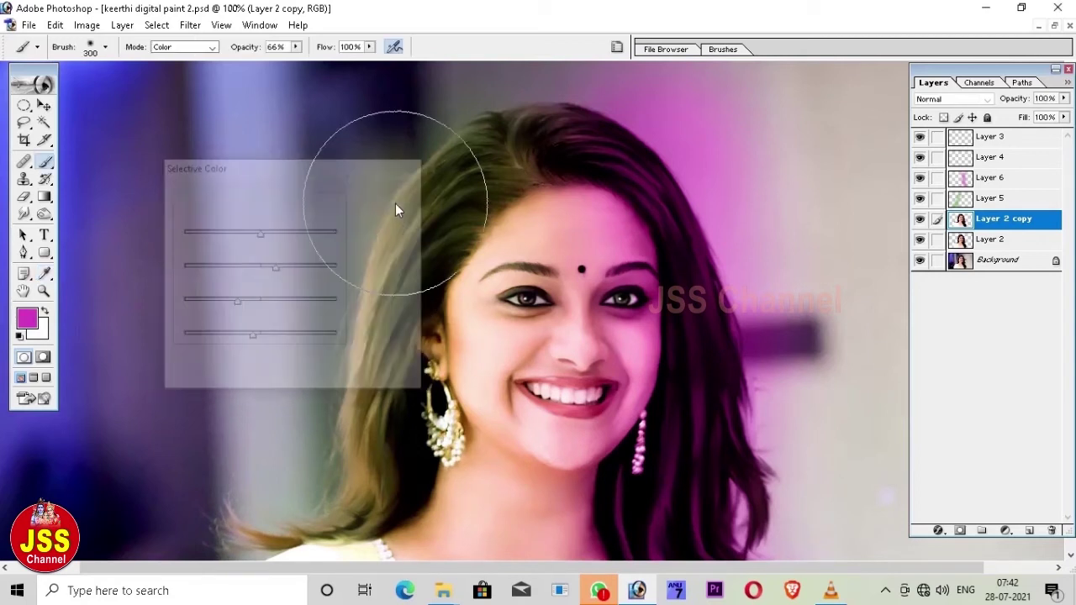
click(391, 204)
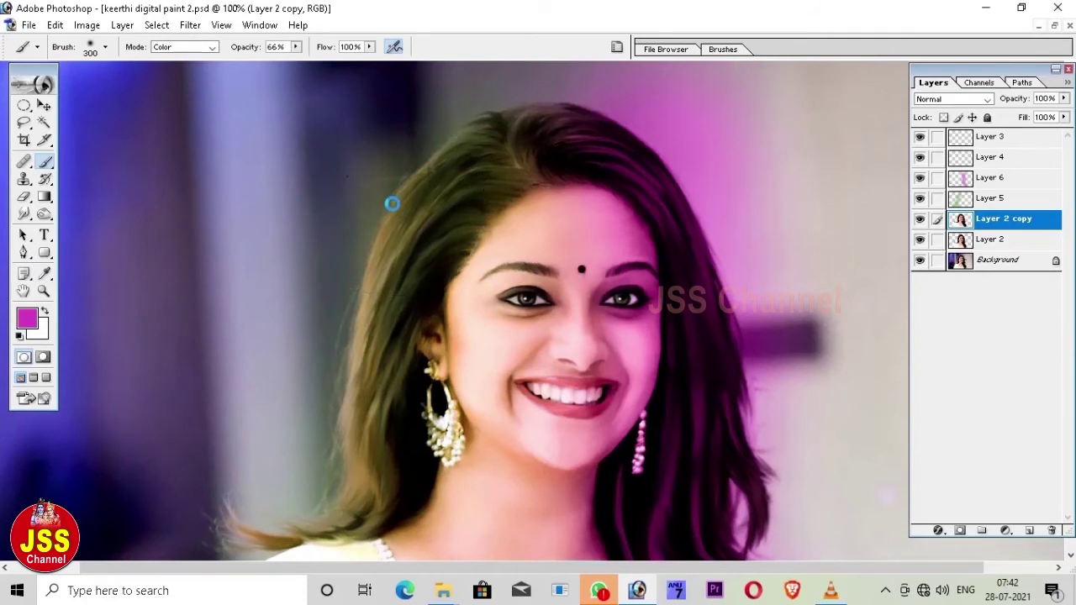
key(ctrl+u)
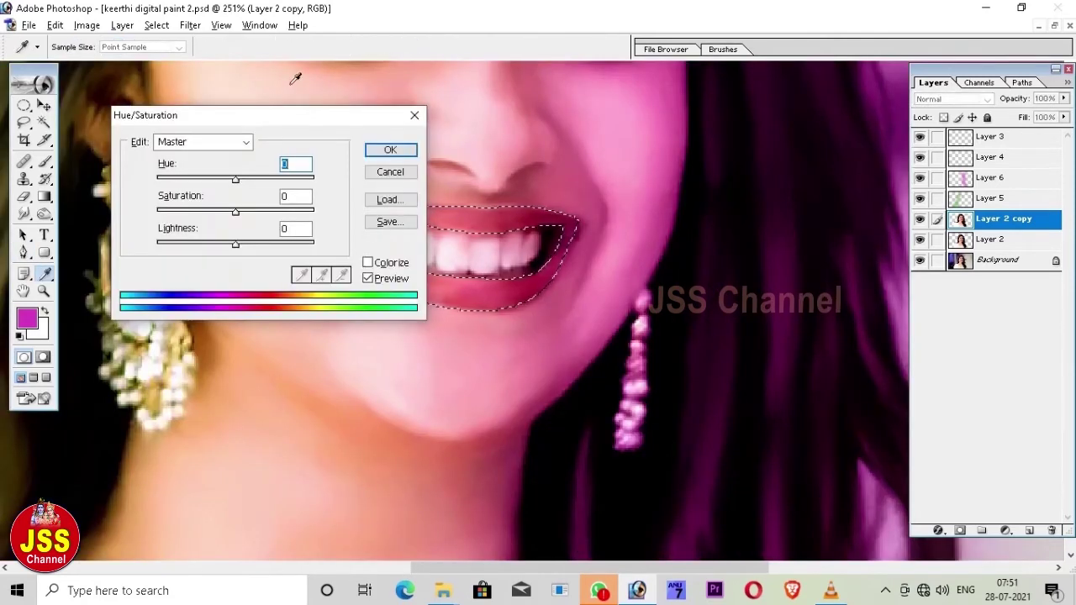
drag(299, 113, 884, 191)
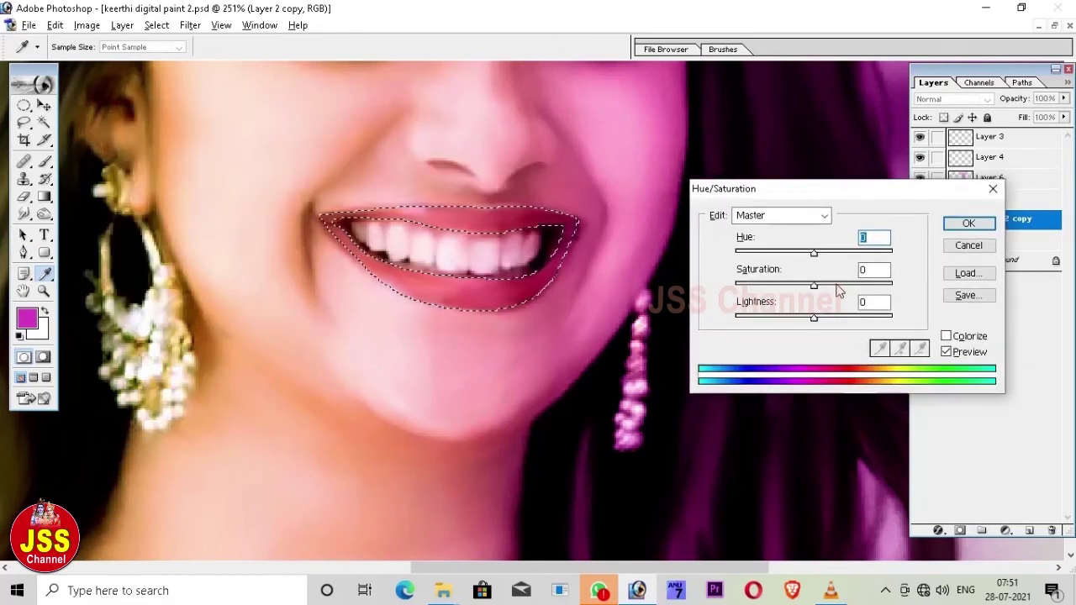
Give the lips Hue -6 and Saturation +19, then deselect them
drag(813, 285, 845, 286)
click(802, 251)
drag(813, 252, 809, 252)
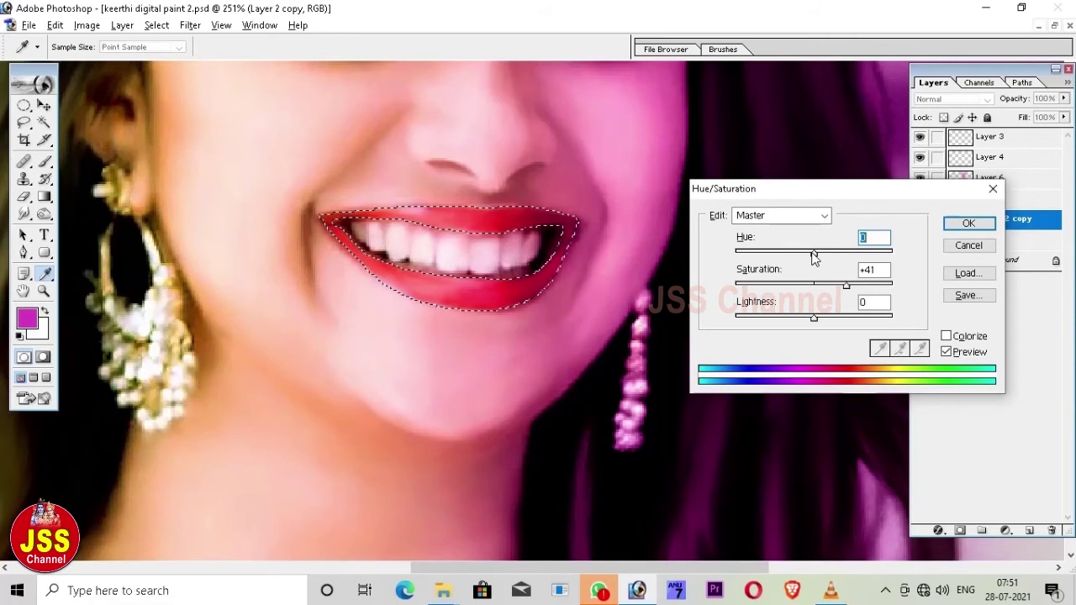
drag(846, 286, 830, 286)
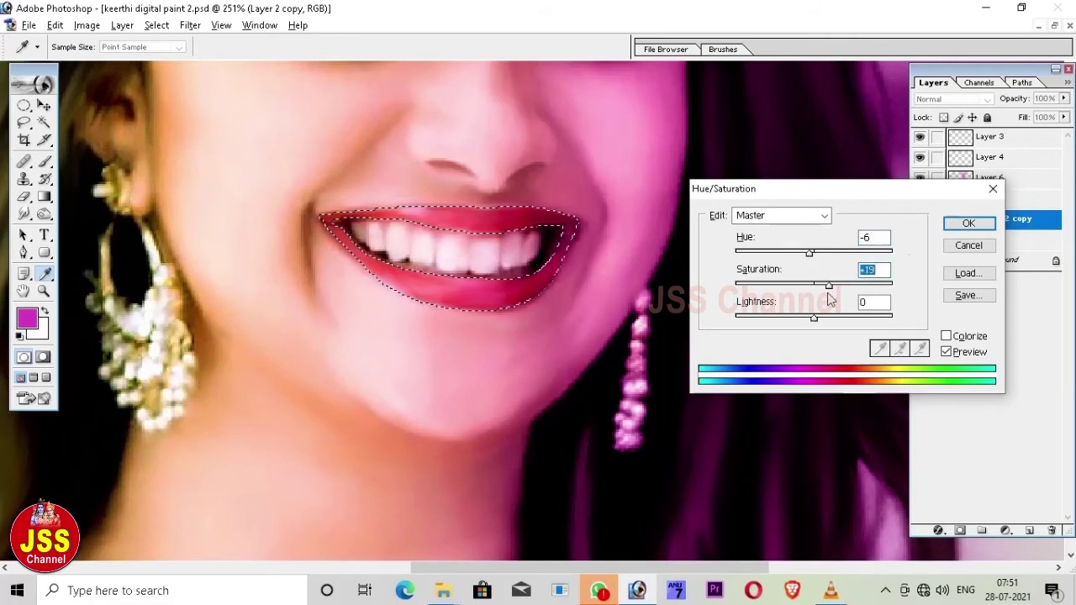
click(971, 224)
key(ctrl+d)
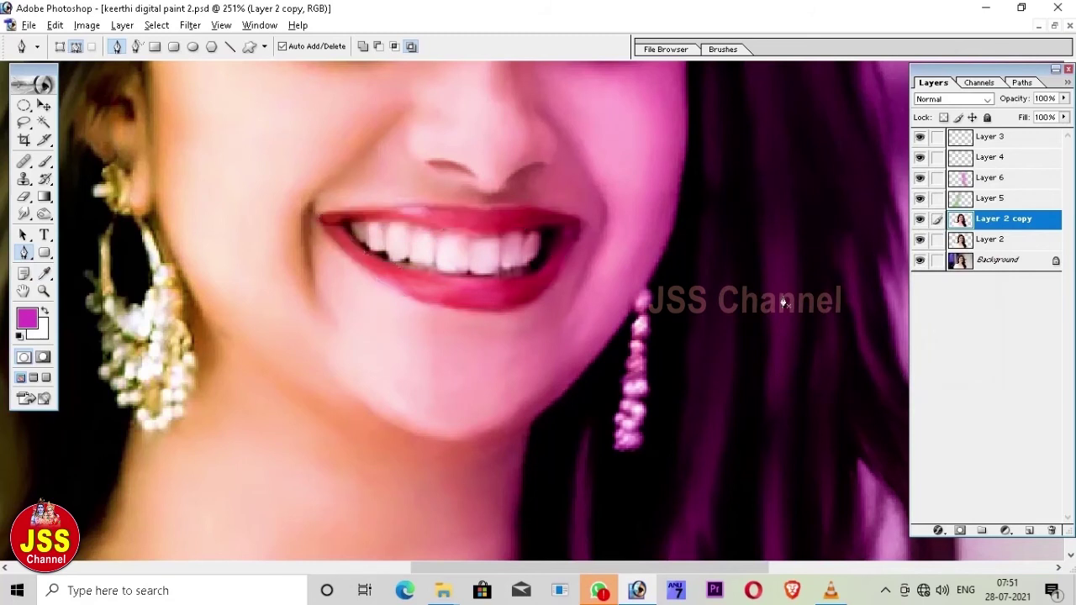
key(ctrl+minus)
key(ctrl+minus)
key(ctrl+minus)
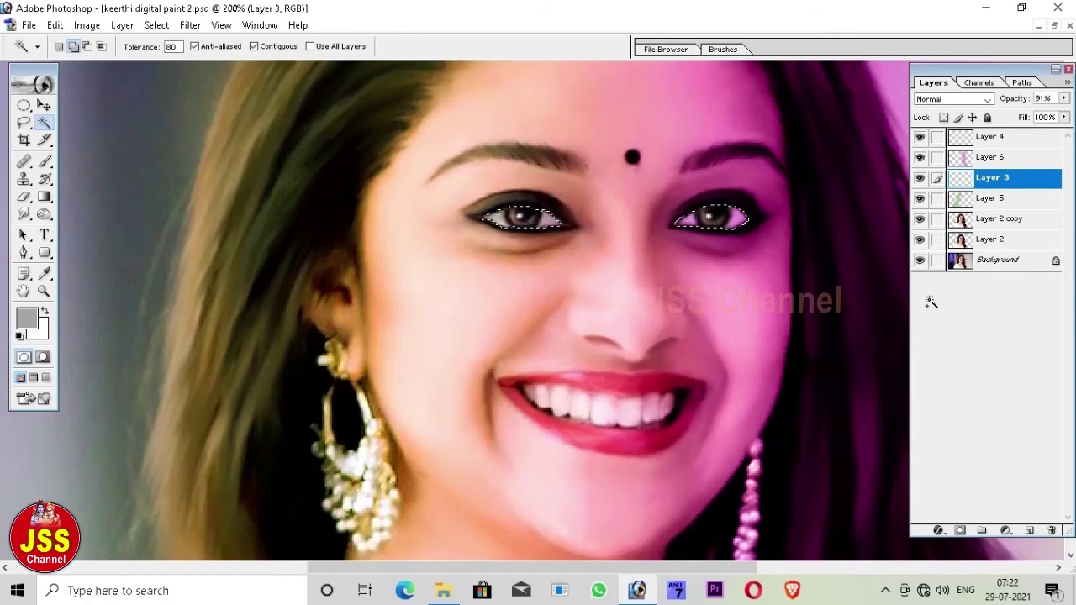
On Layer 2 copy, shift the eye and teeth highlights toward blue with Color Balance
click(987, 222)
key(ctrl+b)
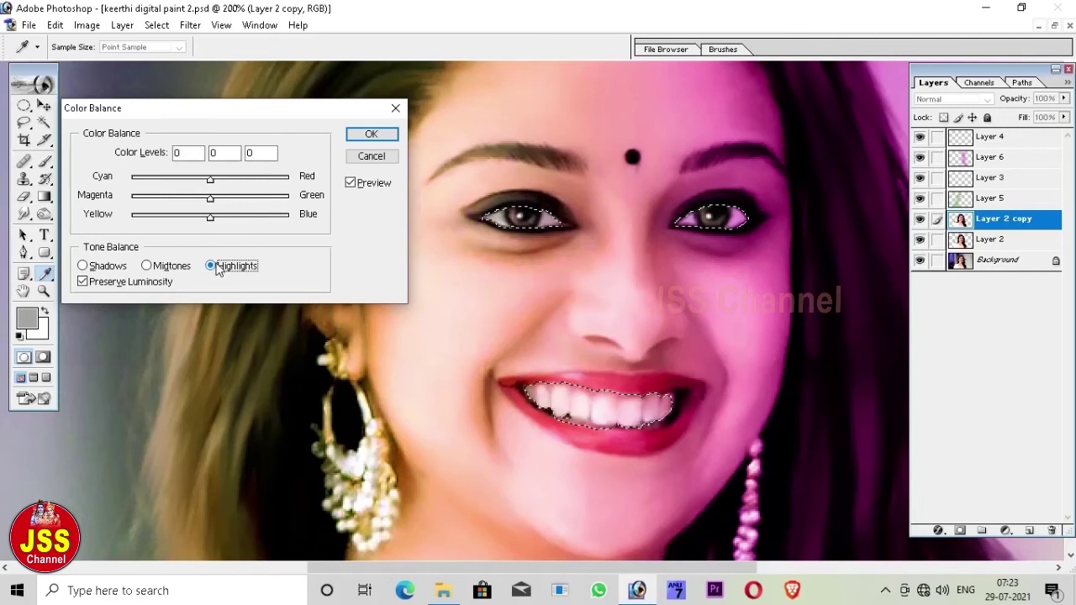
click(237, 217)
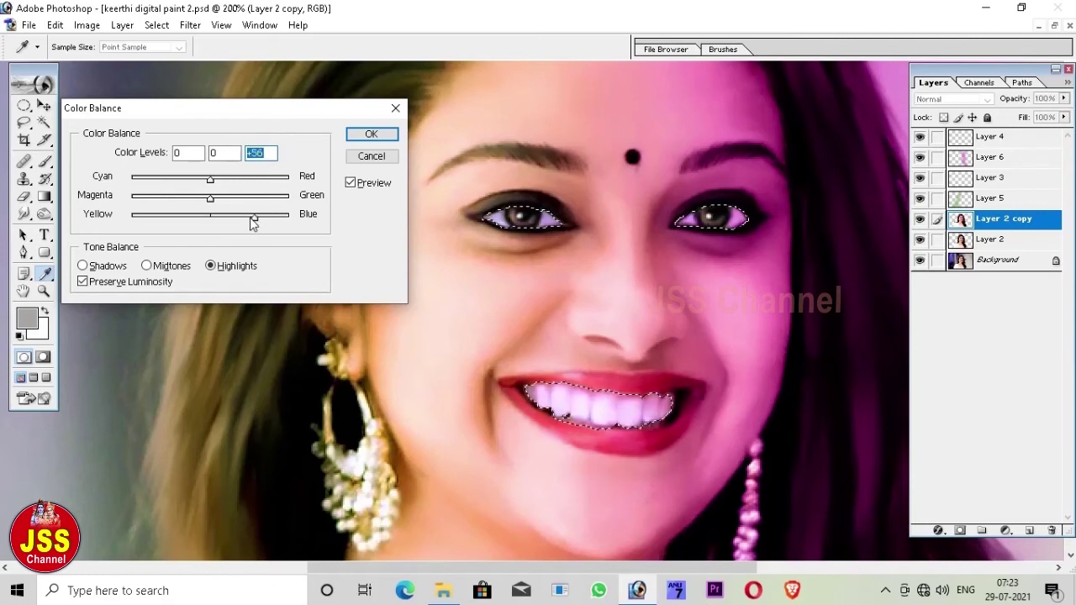
click(369, 136)
key(w)
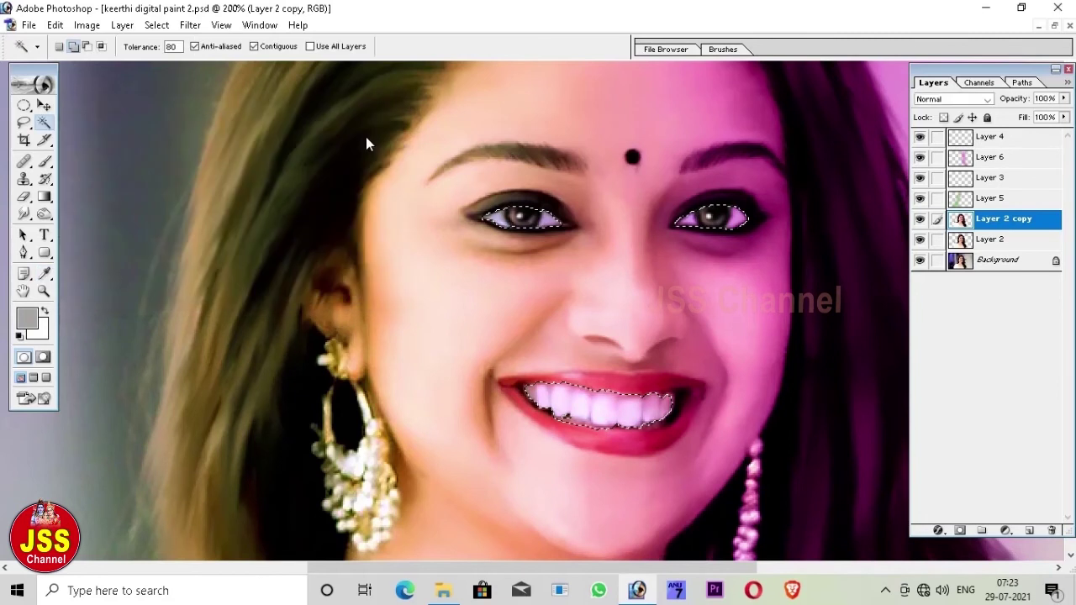
On Layer 4, shift the midtones toward blue with Color Balance and drop the selection
click(1000, 140)
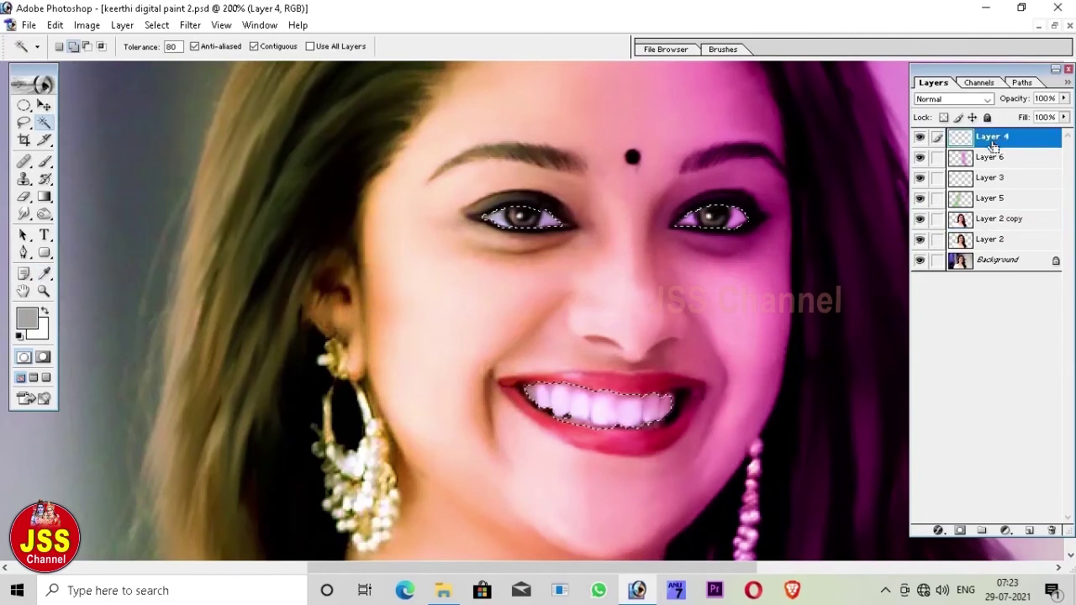
key(ctrl+b)
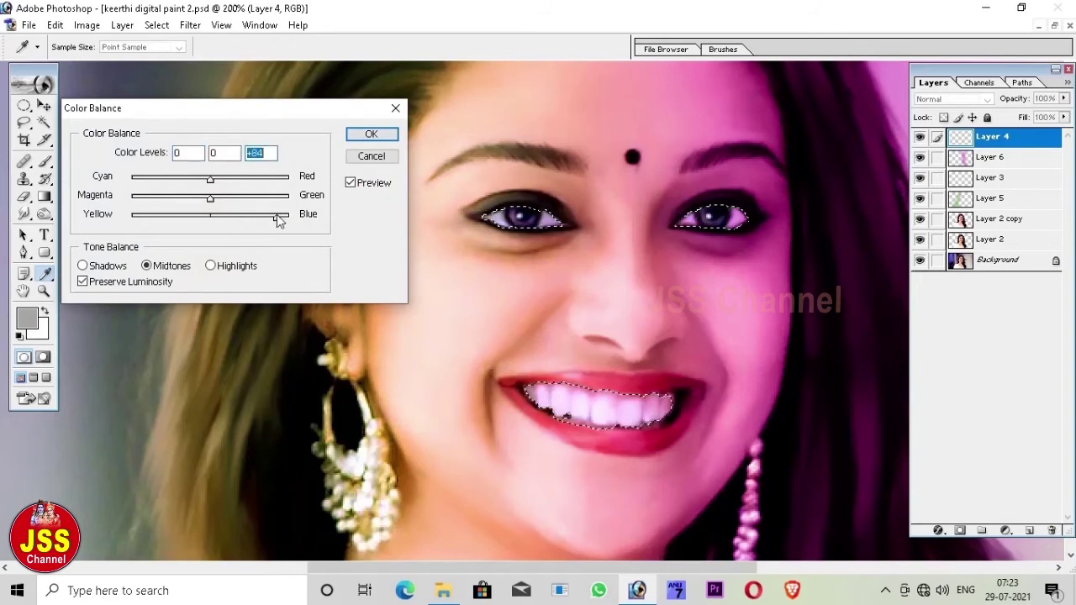
click(371, 156)
key(ctrl+d)
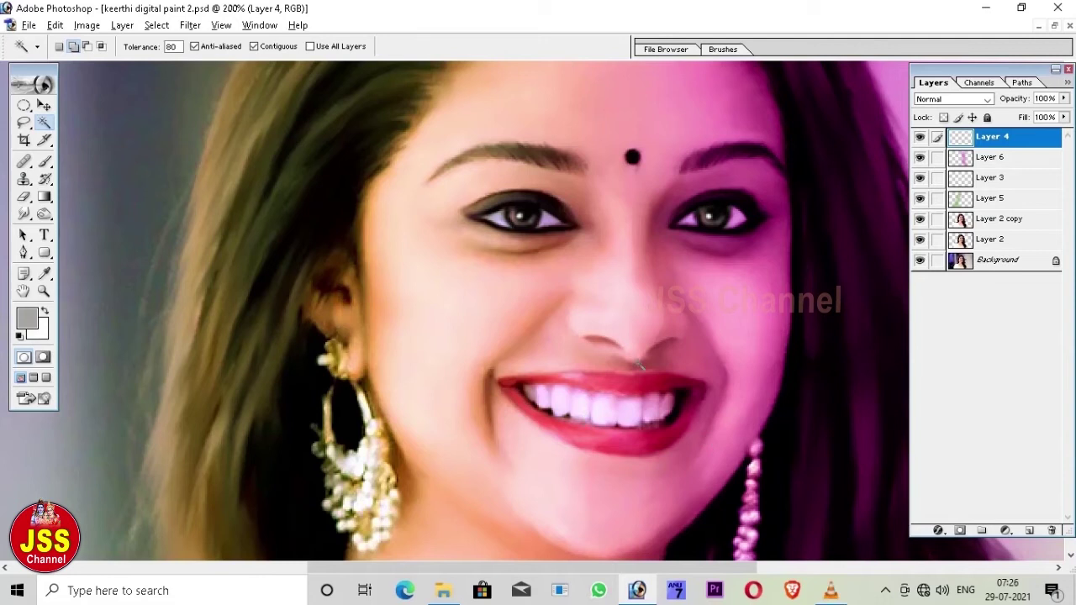
Erase Layer 6's pink colouring from the mouth and cheek with a 200 px eraser
click(1023, 165)
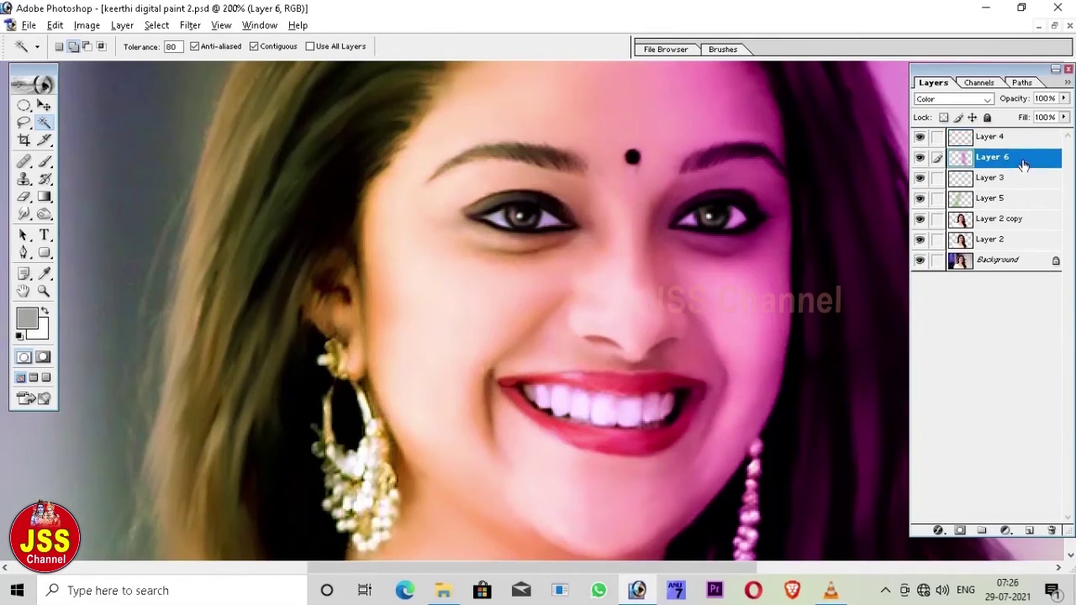
key(ctrl+minus)
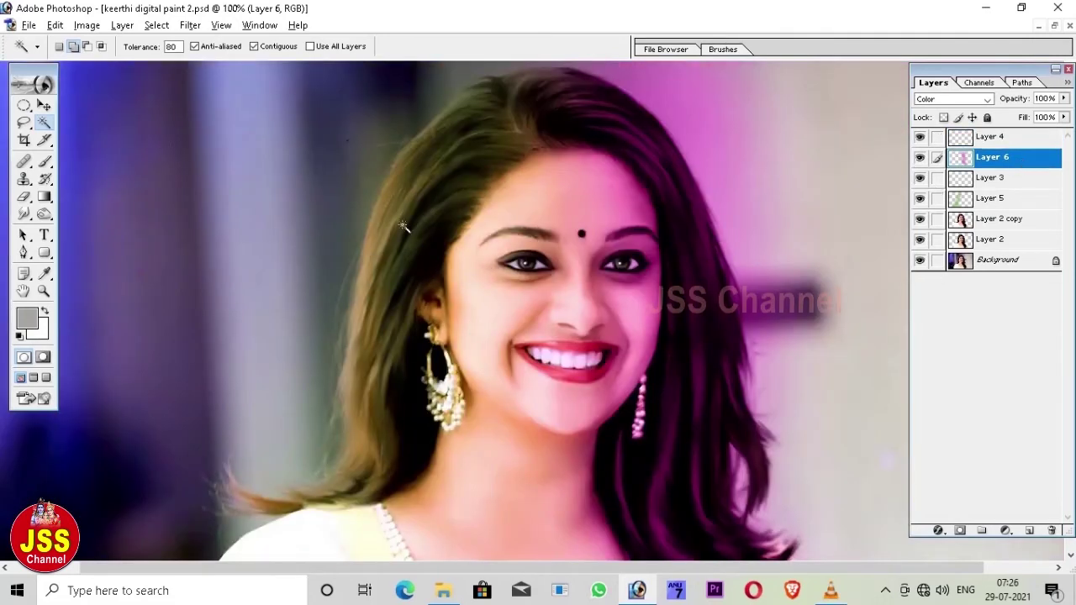
key(e)
key(bracketright)
key(bracketright)
key(bracketright)
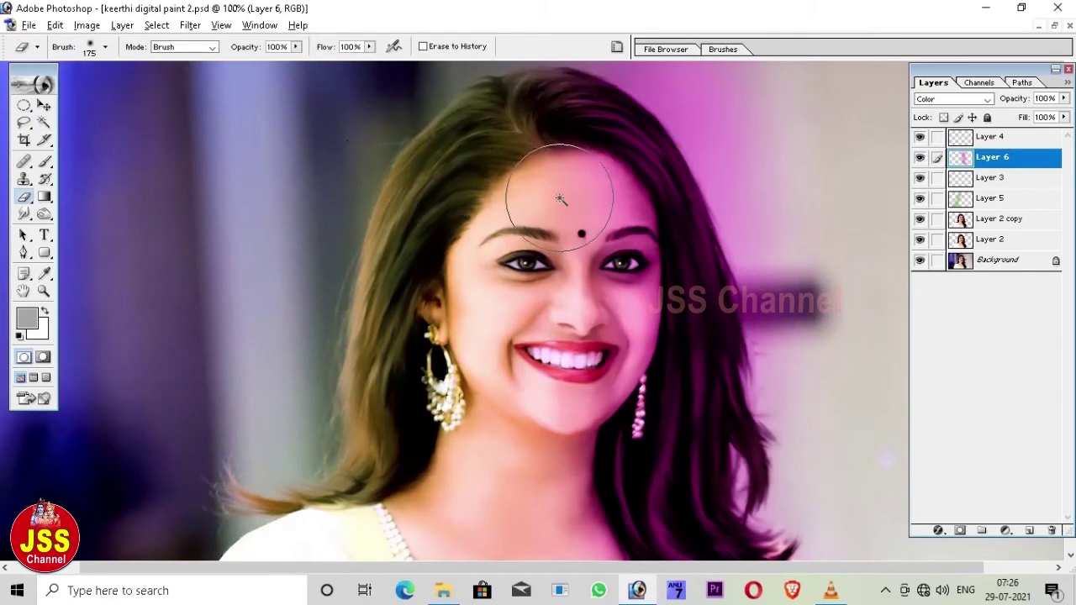
key(bracketright)
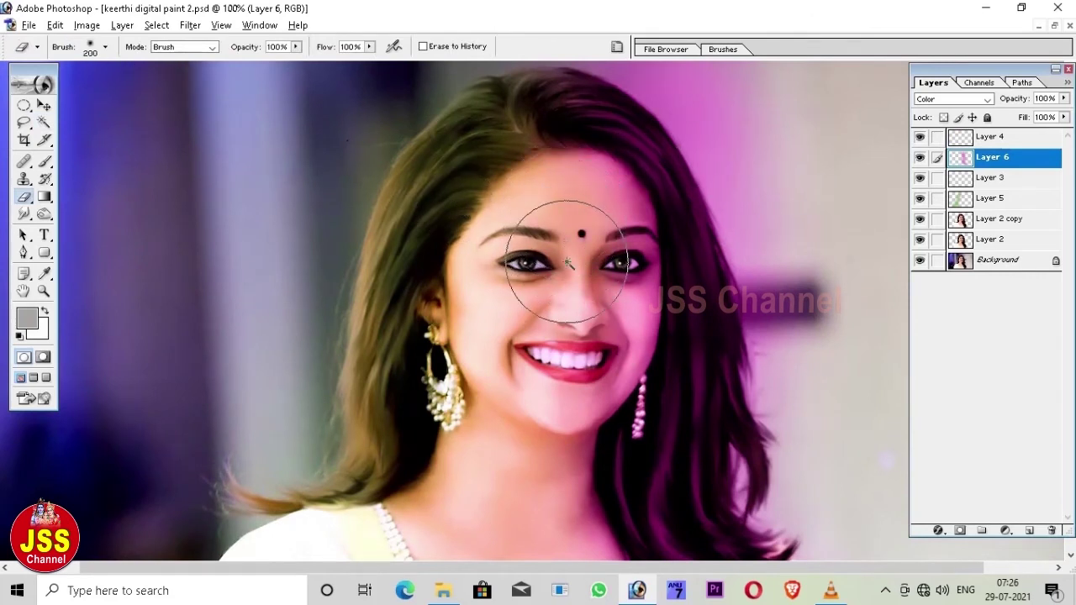
drag(582, 265, 542, 382)
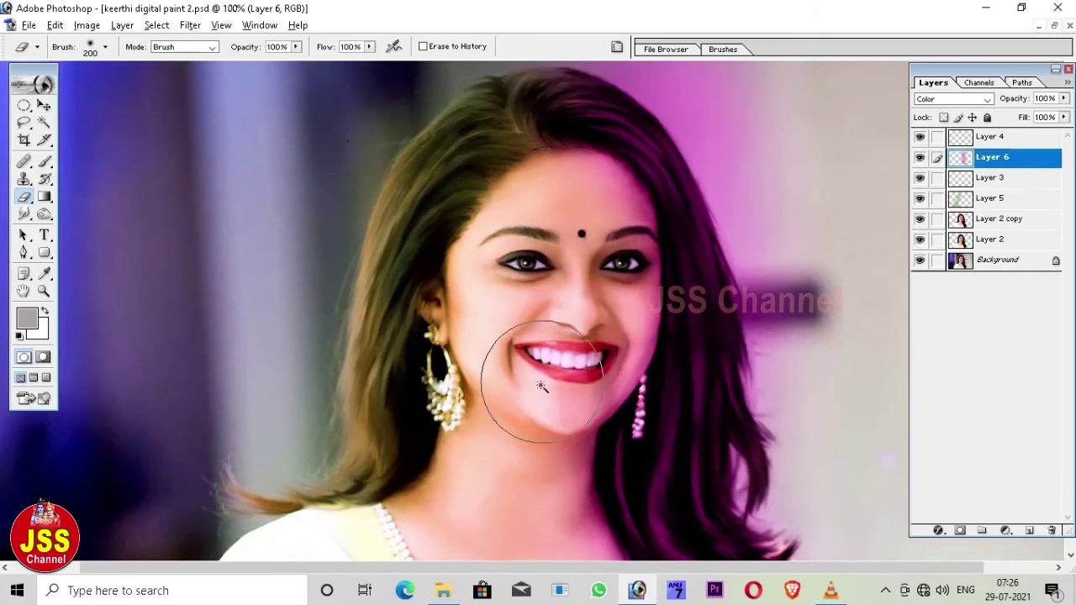
scroll(508, 504, down, 3)
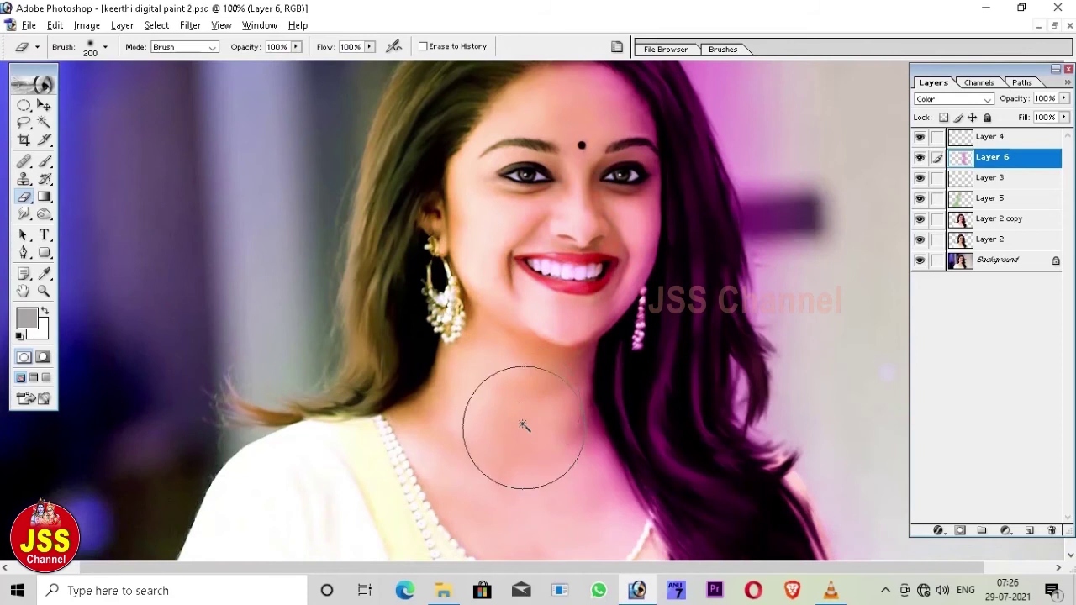
scroll(518, 454, up, 3)
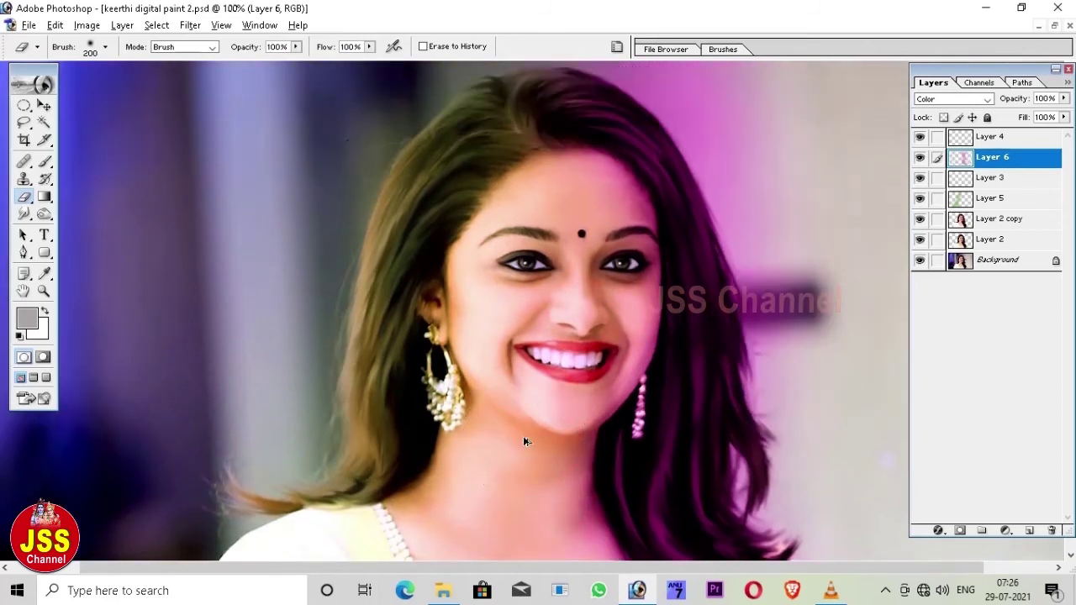
Set Layer 6's blend mode to Soft Light
click(953, 98)
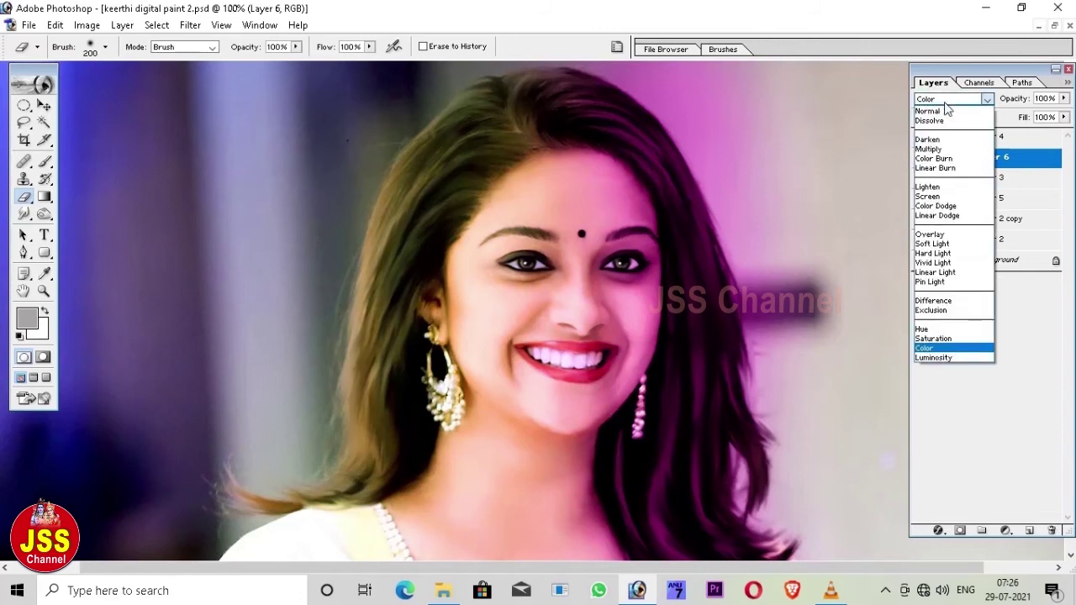
click(931, 244)
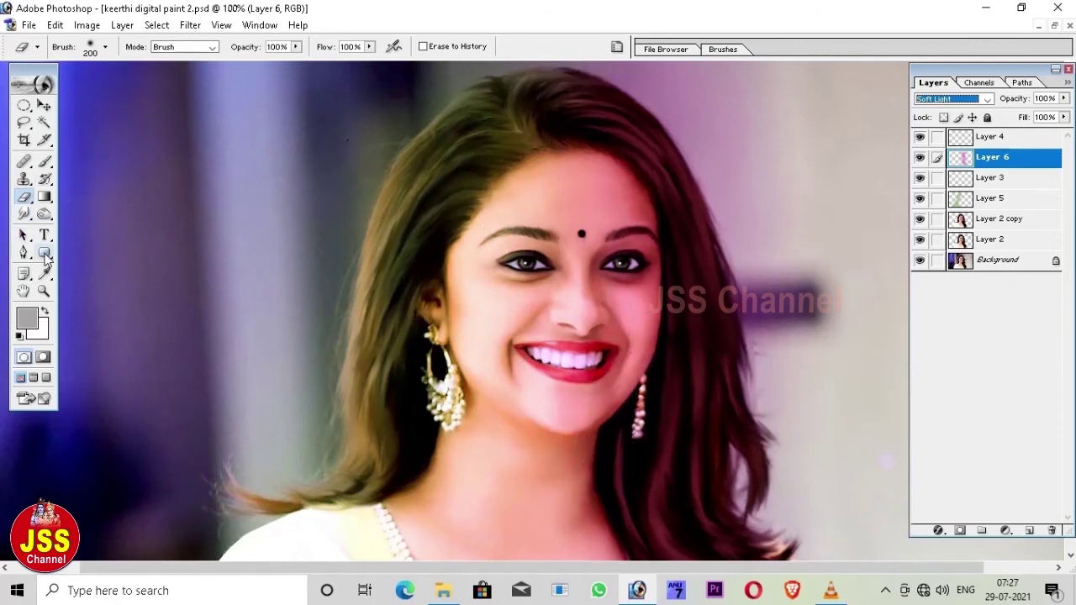
click(45, 163)
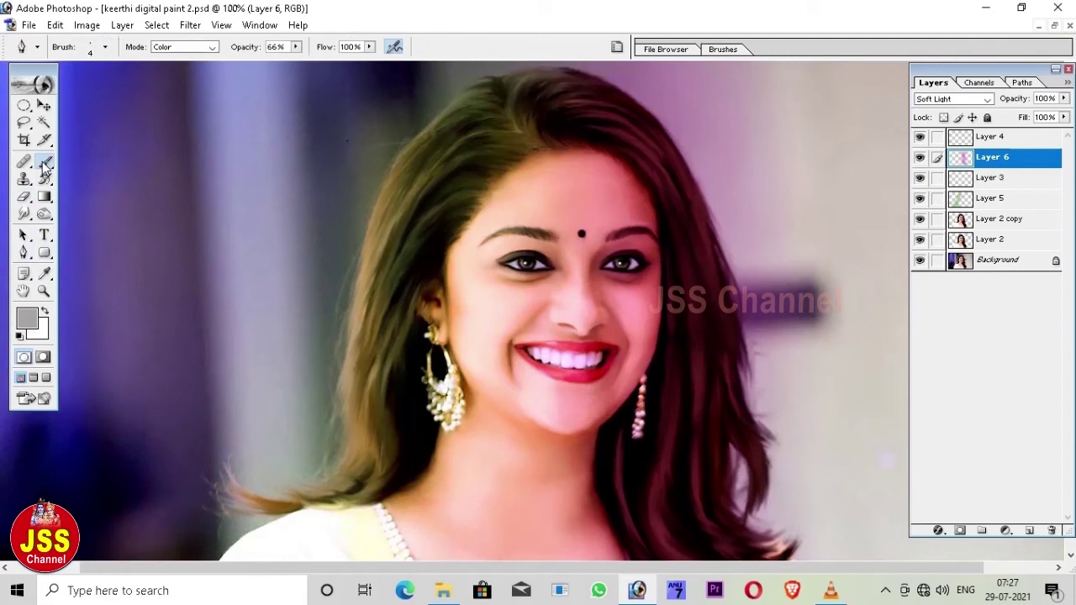
Load the Calligraphic Brushes set in place of the current brushes and select the 45 px tip
click(107, 48)
click(318, 74)
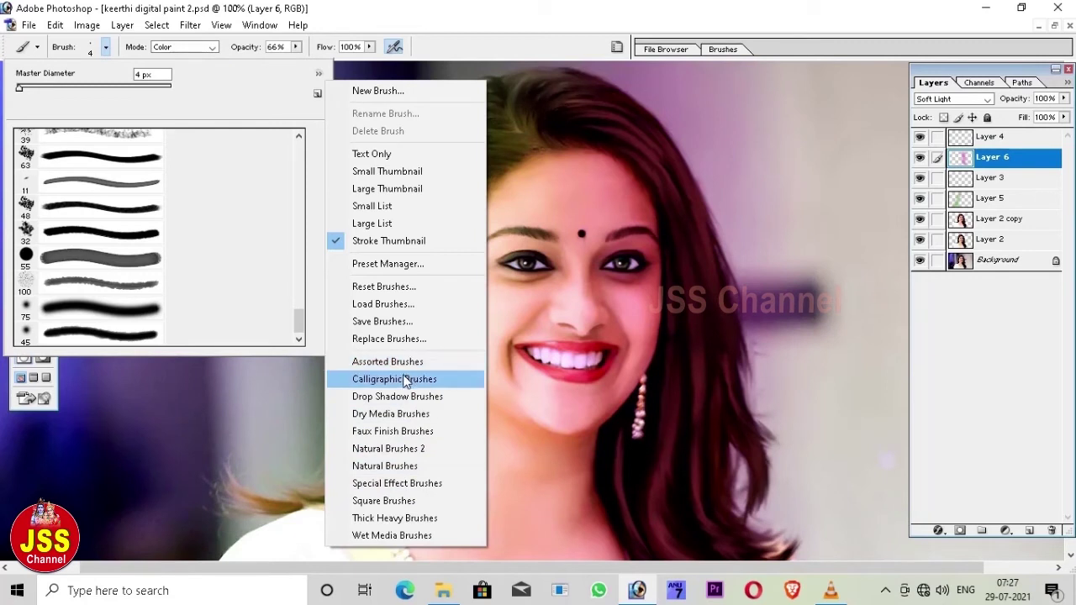
click(406, 379)
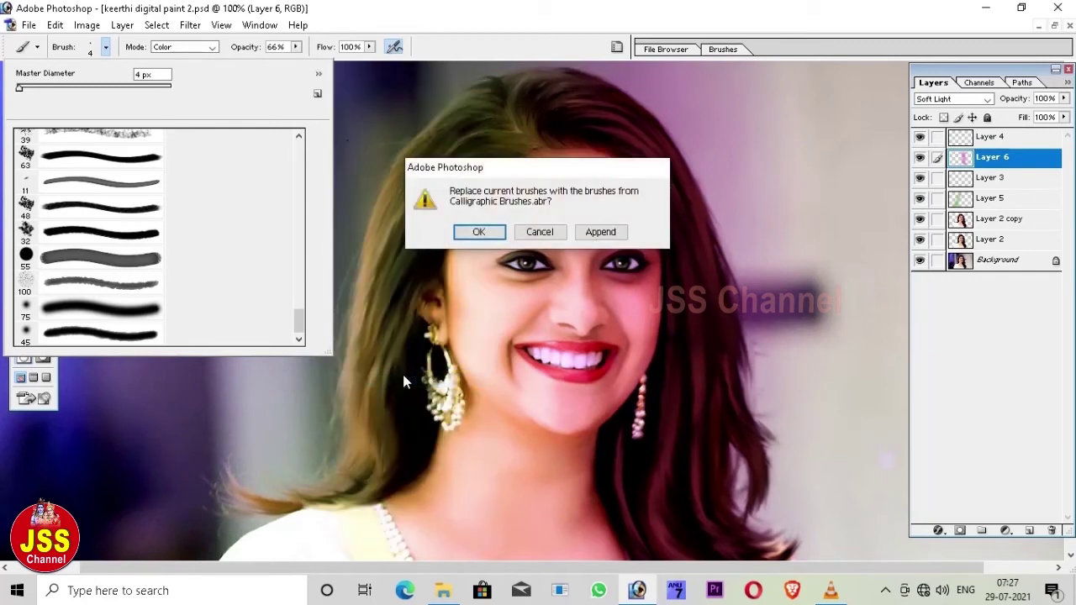
click(478, 233)
click(63, 230)
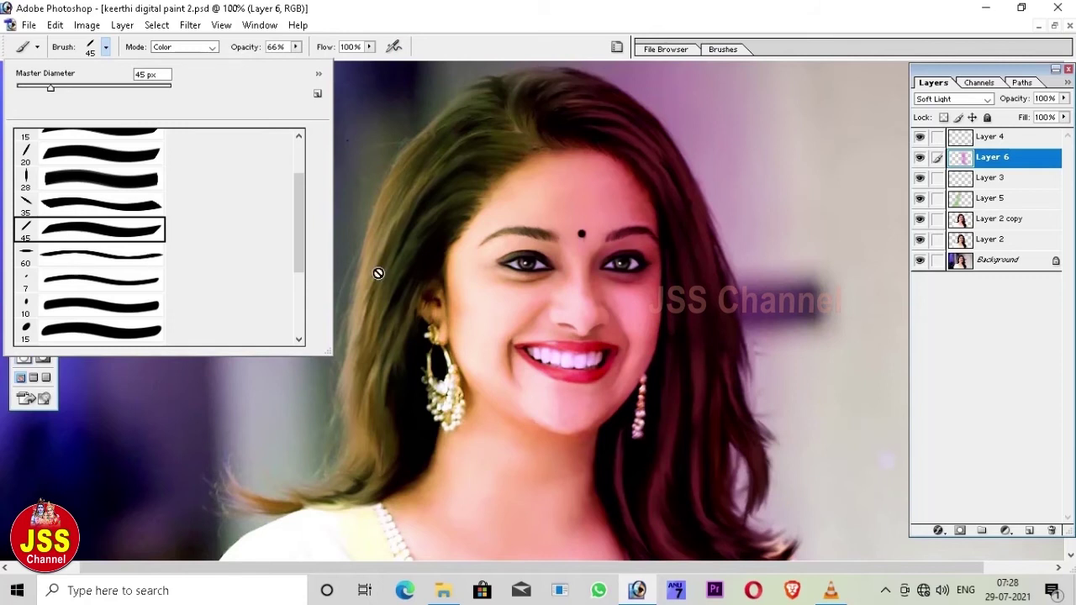
click(721, 49)
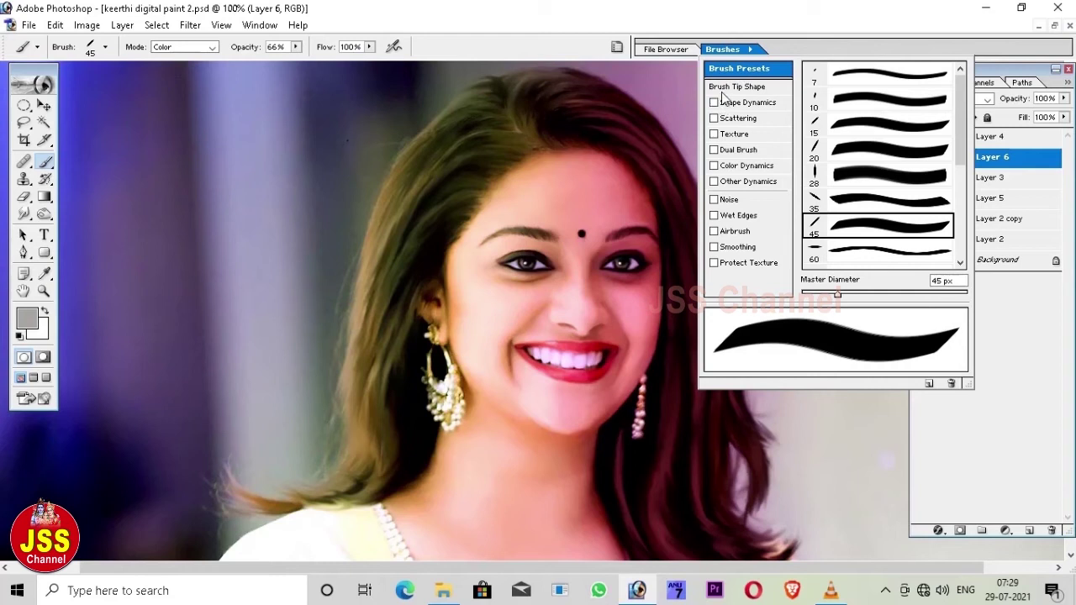
click(726, 88)
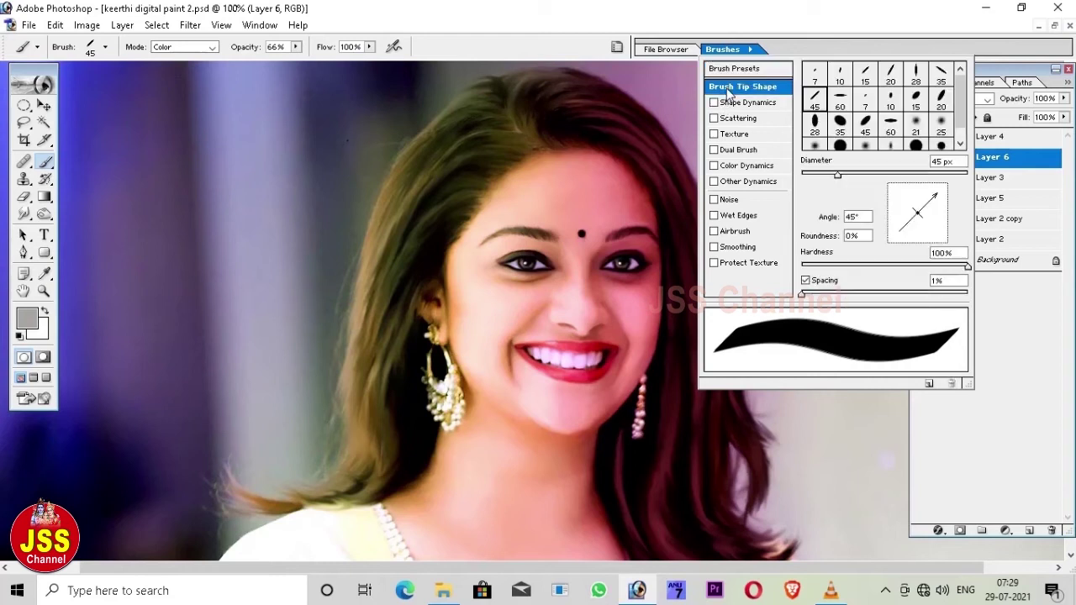
click(865, 124)
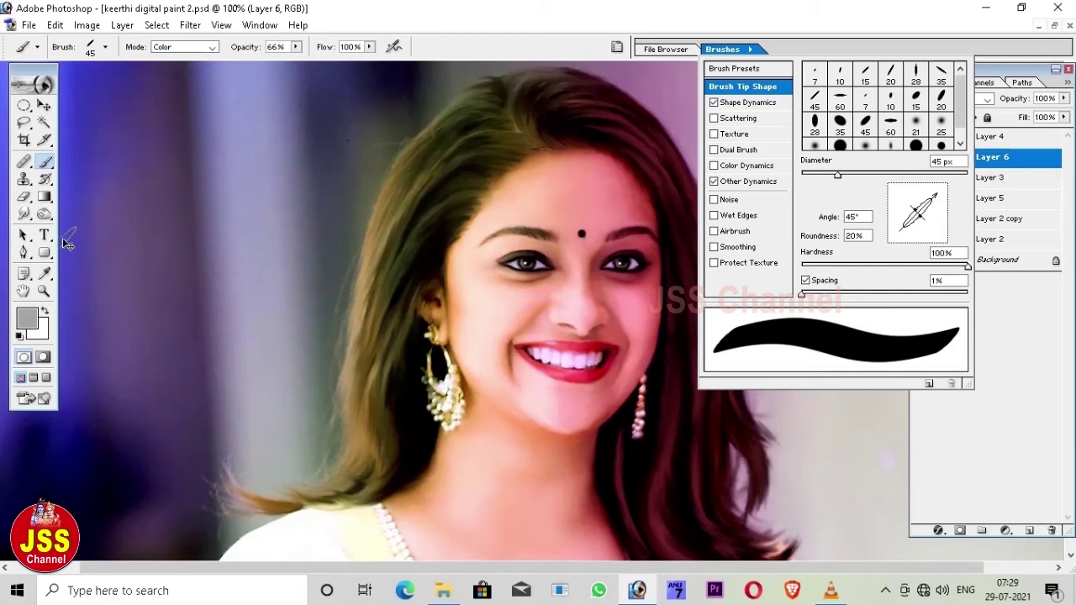
click(25, 253)
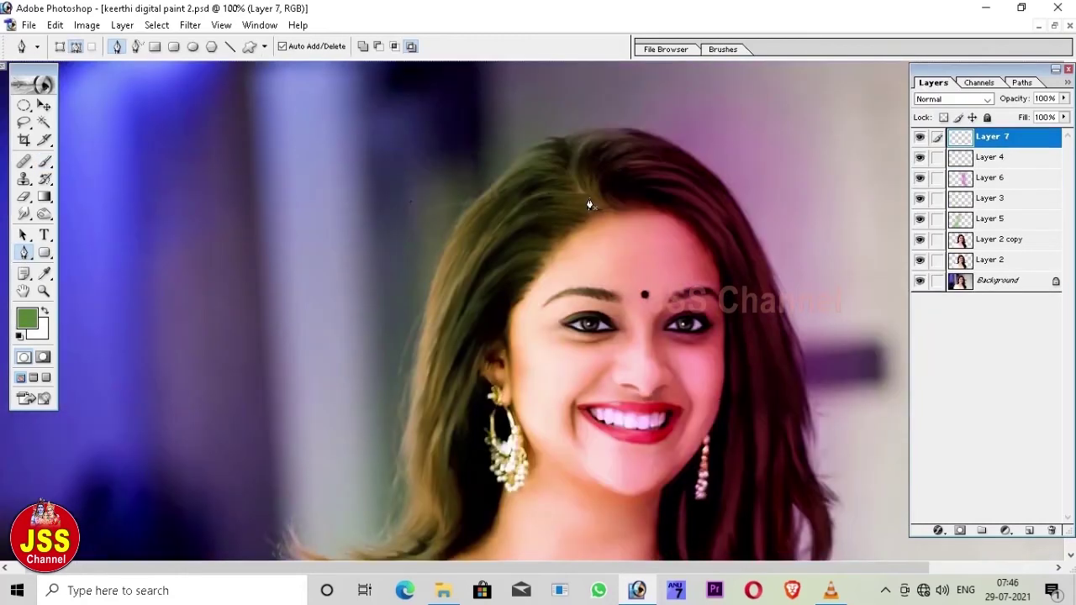
Trace several curved hair-strand paths over the crown with the Pen tool
drag(496, 233, 455, 291)
alt+click(496, 232)
click(587, 220)
drag(504, 236, 471, 290)
drag(485, 269, 491, 269)
ctrl+click(562, 254)
drag(502, 251, 461, 305)
click(500, 254)
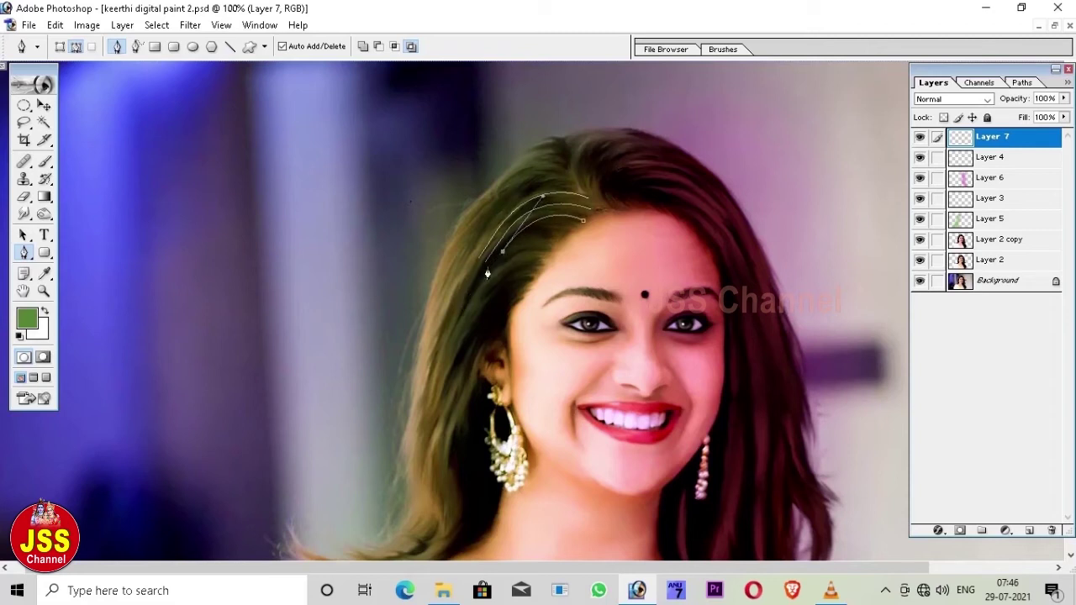
click(500, 281)
click(471, 247)
drag(566, 177, 565, 162)
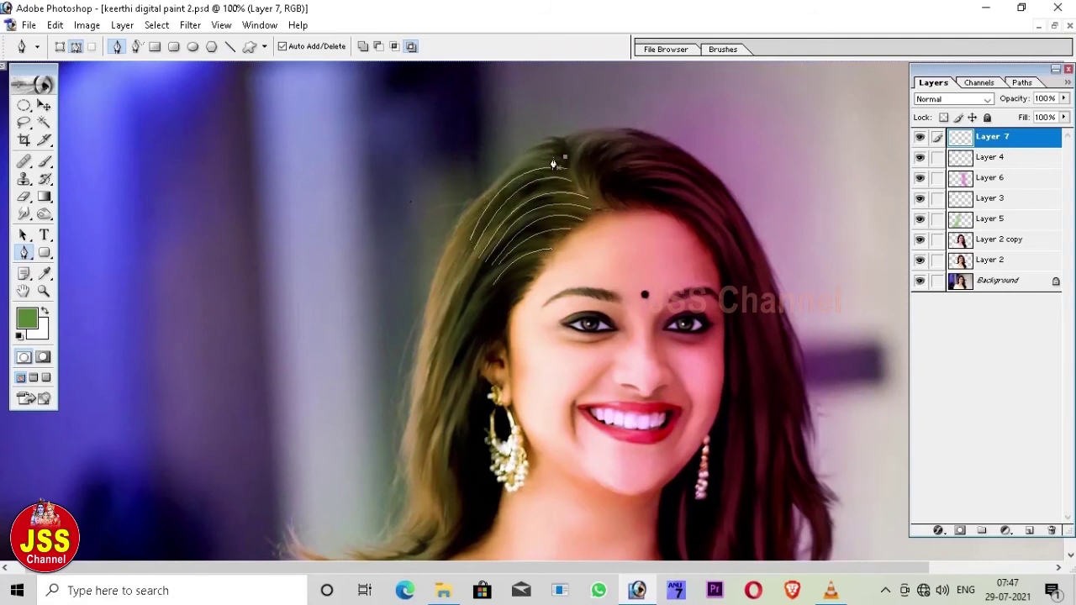
click(504, 267)
Stroke the crown strand paths with the brush, then delete the paths
key(b)
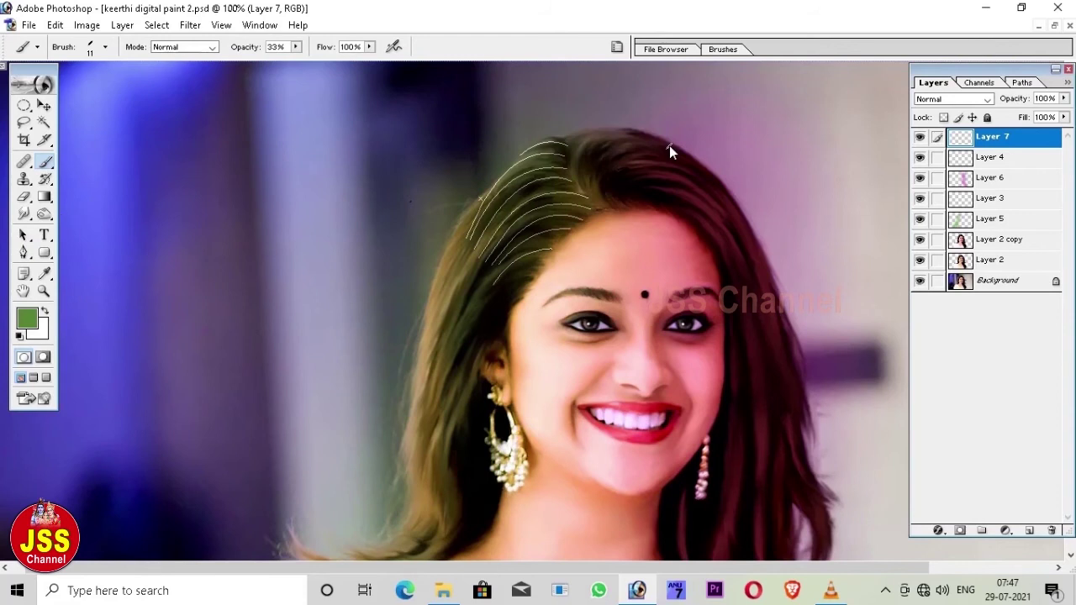
click(23, 254)
right_click(542, 183)
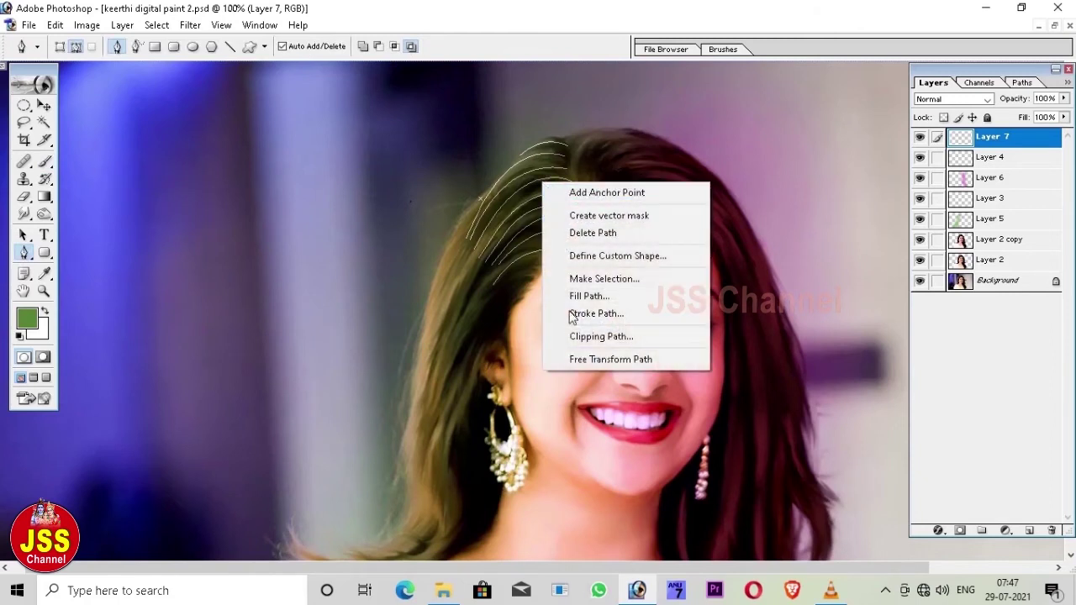
click(597, 316)
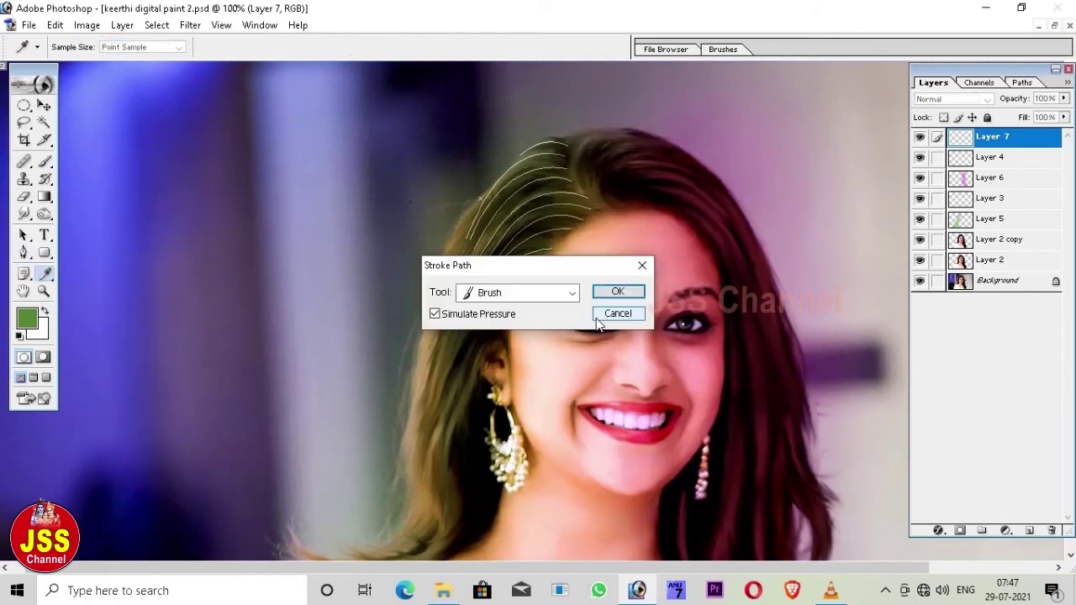
click(603, 294)
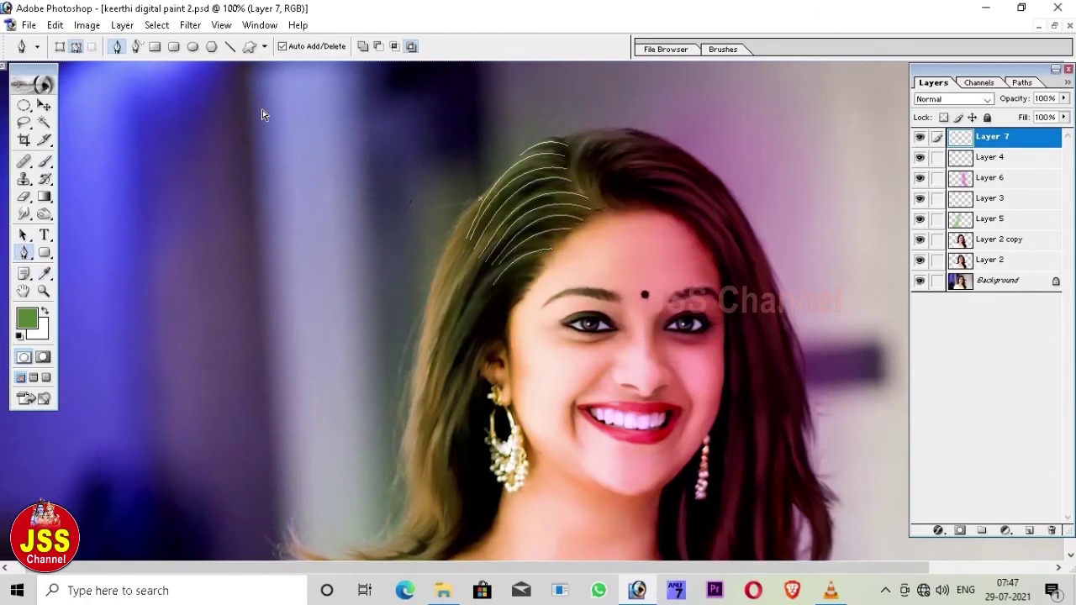
click(45, 104)
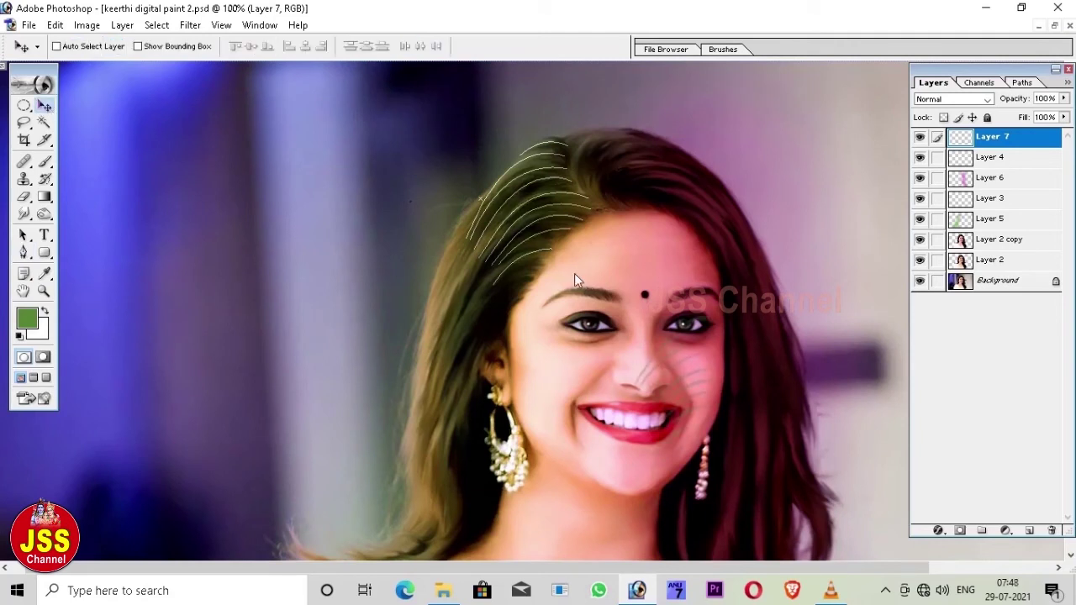
click(23, 236)
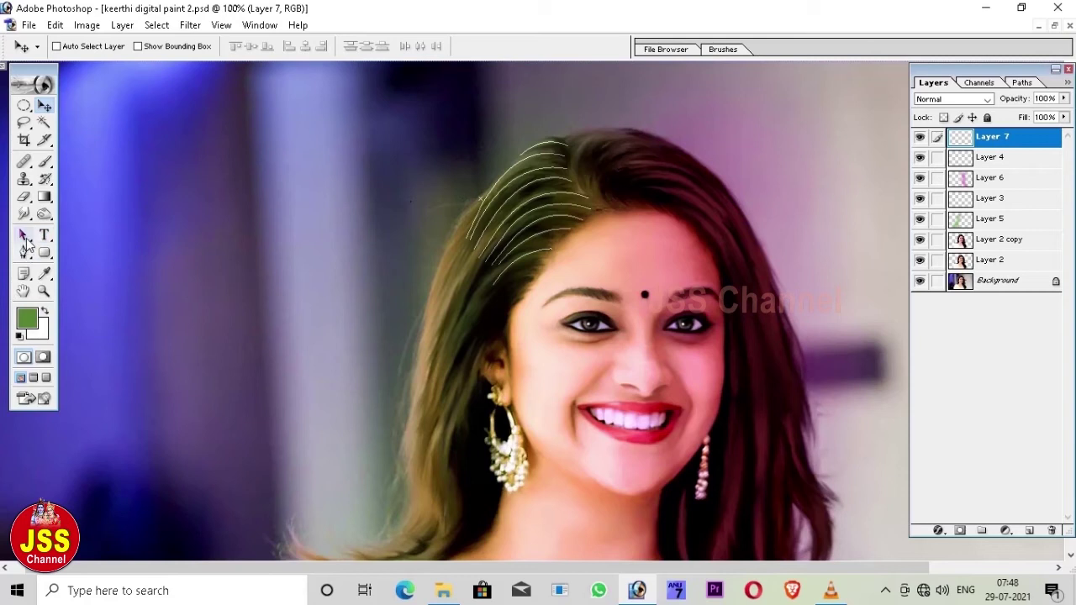
drag(428, 141, 589, 328)
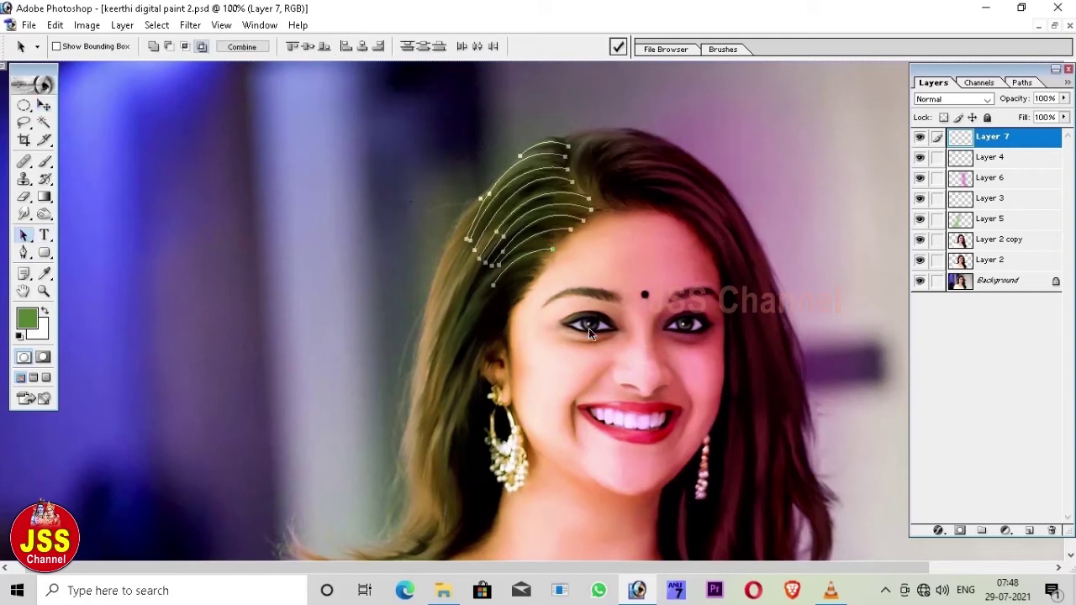
key(Delete)
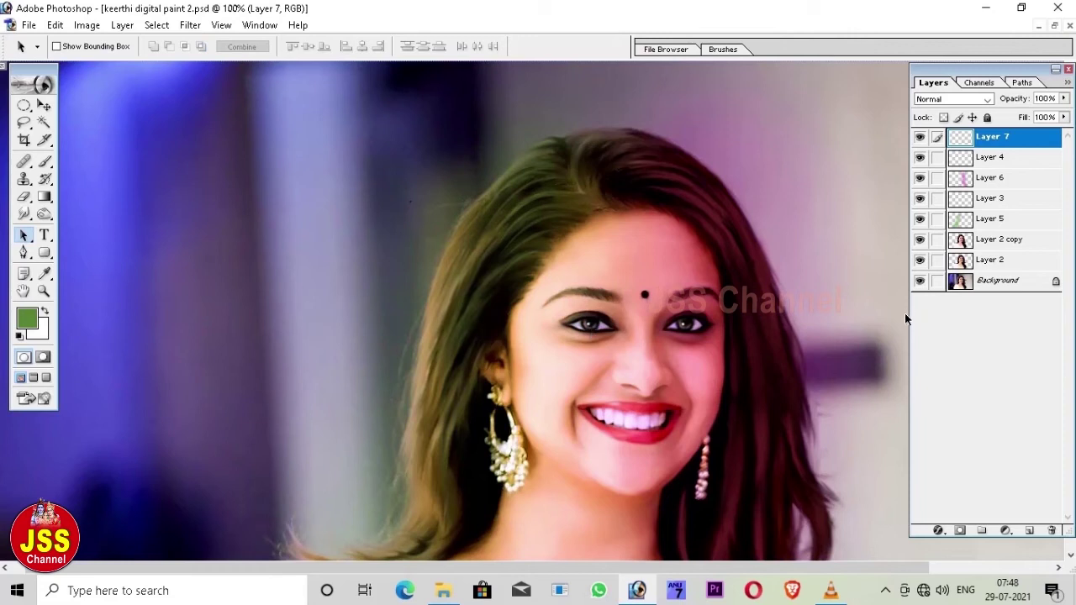
Add Layer 8 and trace new curved strand paths over the crown and right side
key(ctrl+alt+shift+n)
key(p)
drag(675, 146, 773, 191)
drag(610, 146, 619, 193)
drag(672, 160, 692, 177)
drag(627, 200, 635, 172)
click(680, 157)
mouse_move(769, 267)
mouse_down()
mouse_move(792, 262)
mouse_move(757, 278)
mouse_up()
Extend strand paths down the right-side hair beside the cheek
mouse_move(792, 326)
mouse_down()
mouse_move(796, 349)
mouse_move(837, 346)
mouse_up()
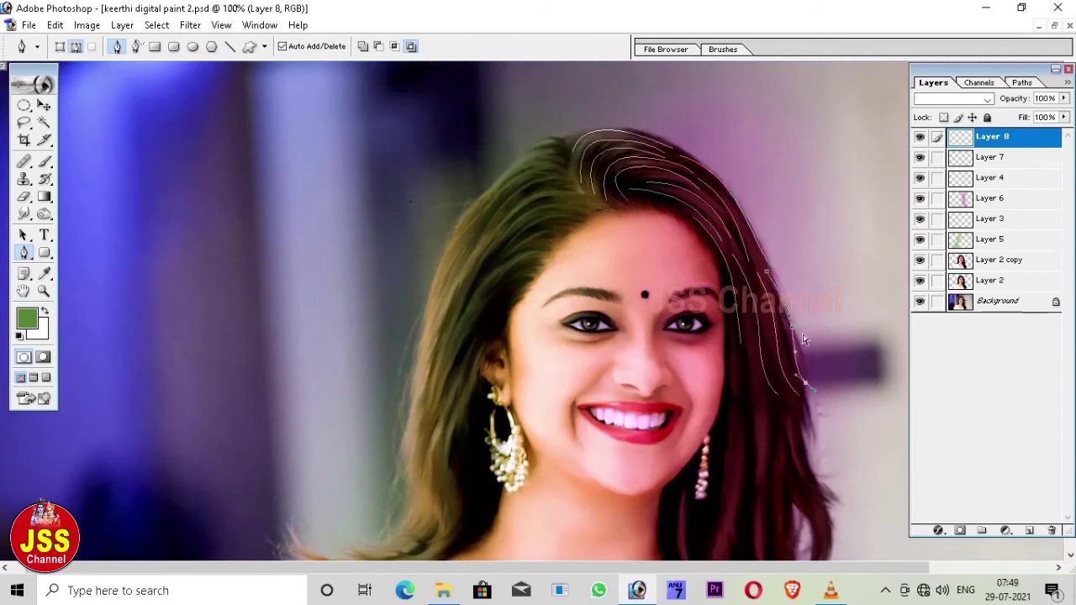
click(739, 302)
drag(755, 419, 759, 395)
click(729, 365)
drag(724, 427, 730, 454)
click(731, 505)
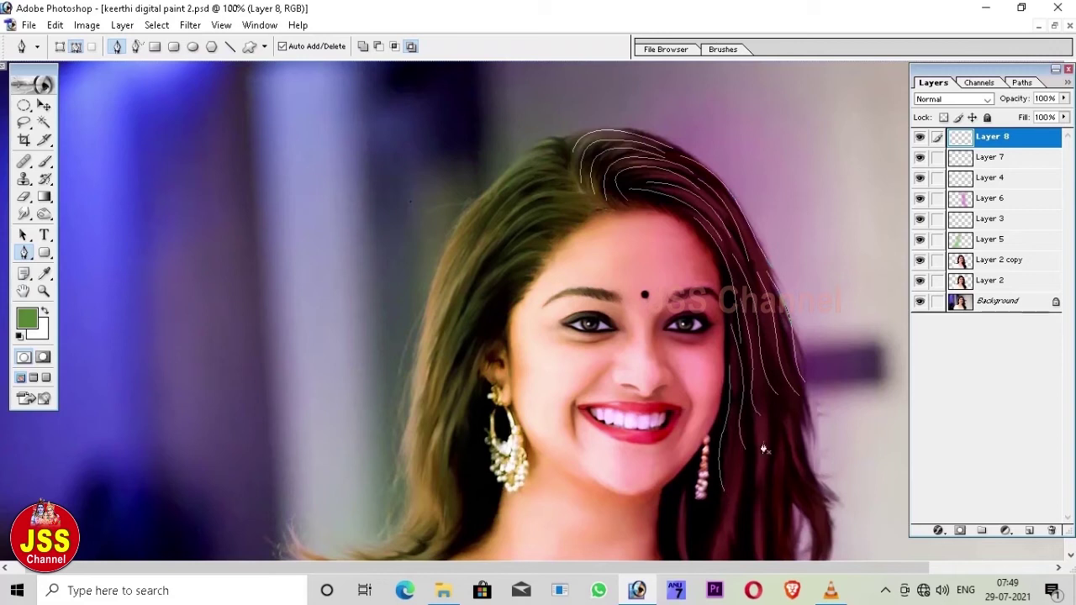
key(b)
key(a)
click(547, 113)
key(p)
Trace more curved strands along the right hair down to the lower right locks
click(746, 261)
scroll(757, 252, down, 3)
click(763, 201)
click(765, 309)
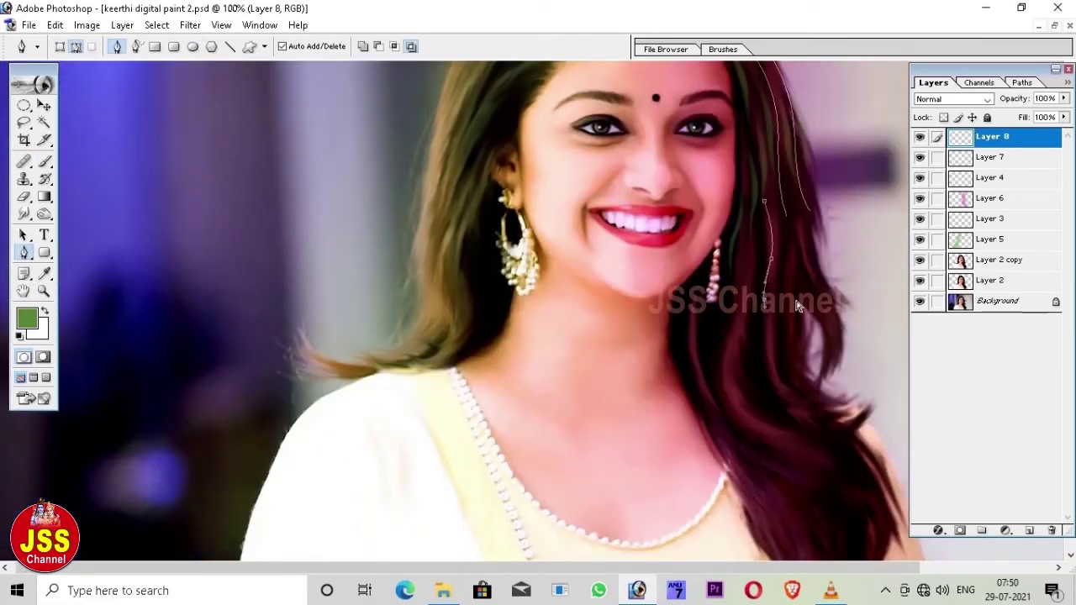
click(832, 369)
scroll(806, 336, down, 1)
click(718, 322)
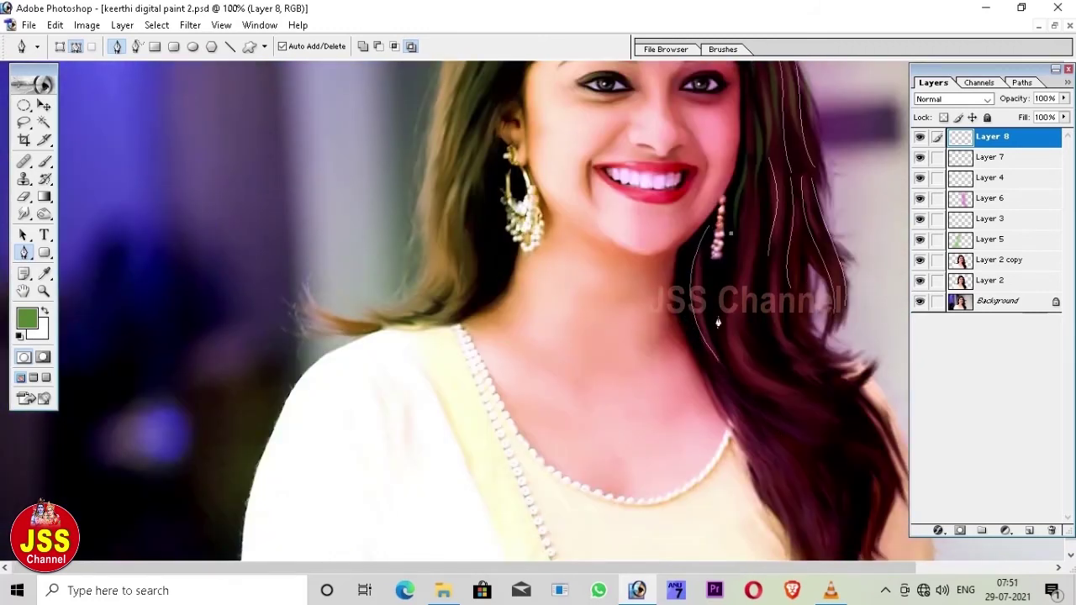
click(801, 266)
drag(859, 357, 907, 352)
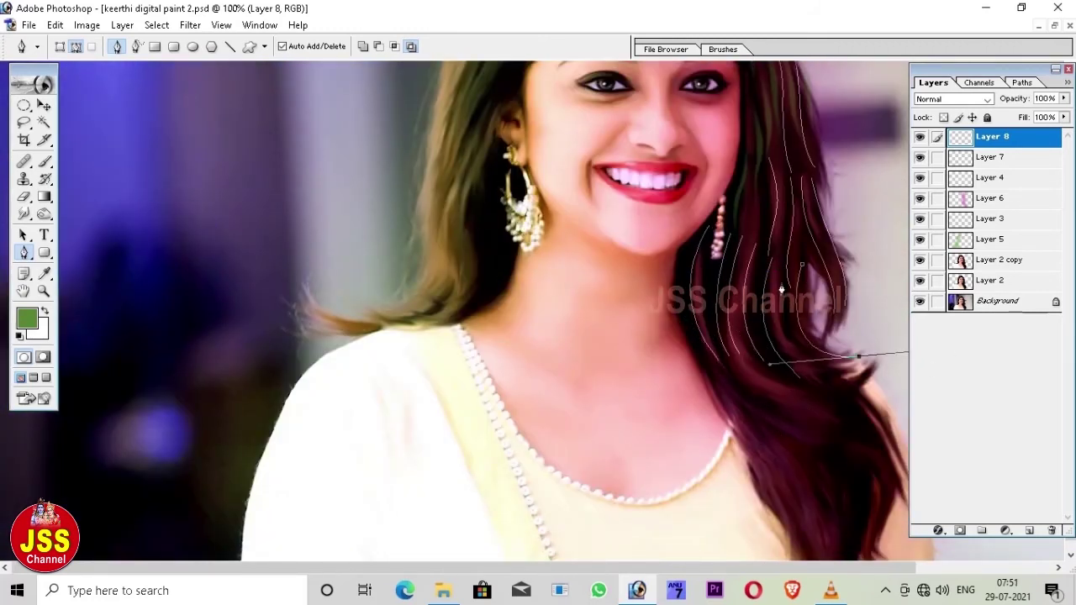
drag(781, 289, 622, 276)
click(619, 511)
drag(656, 512, 696, 533)
drag(665, 428, 751, 458)
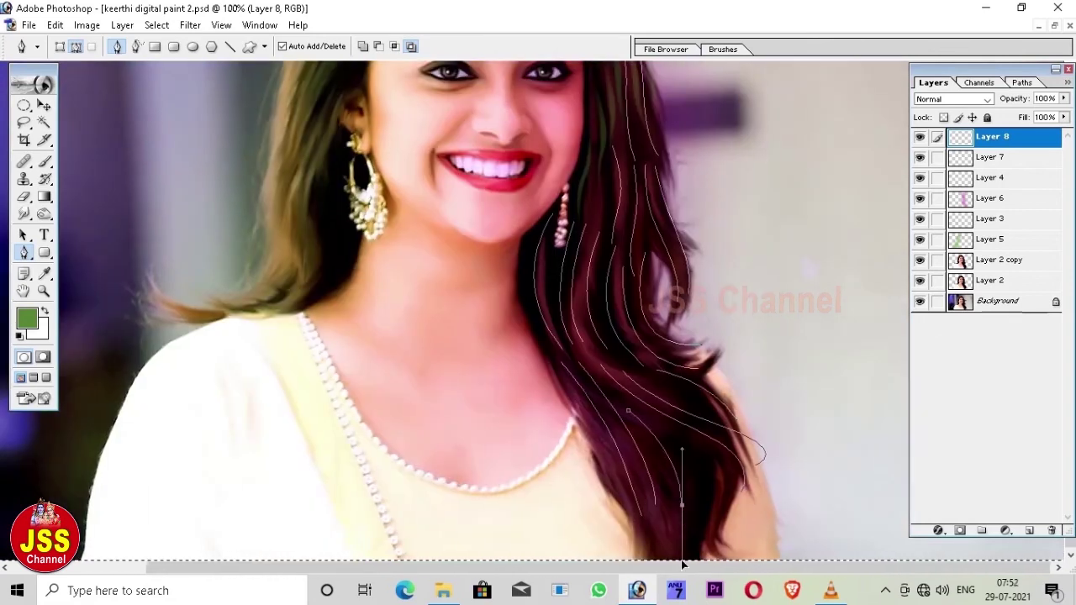
drag(712, 534, 723, 562)
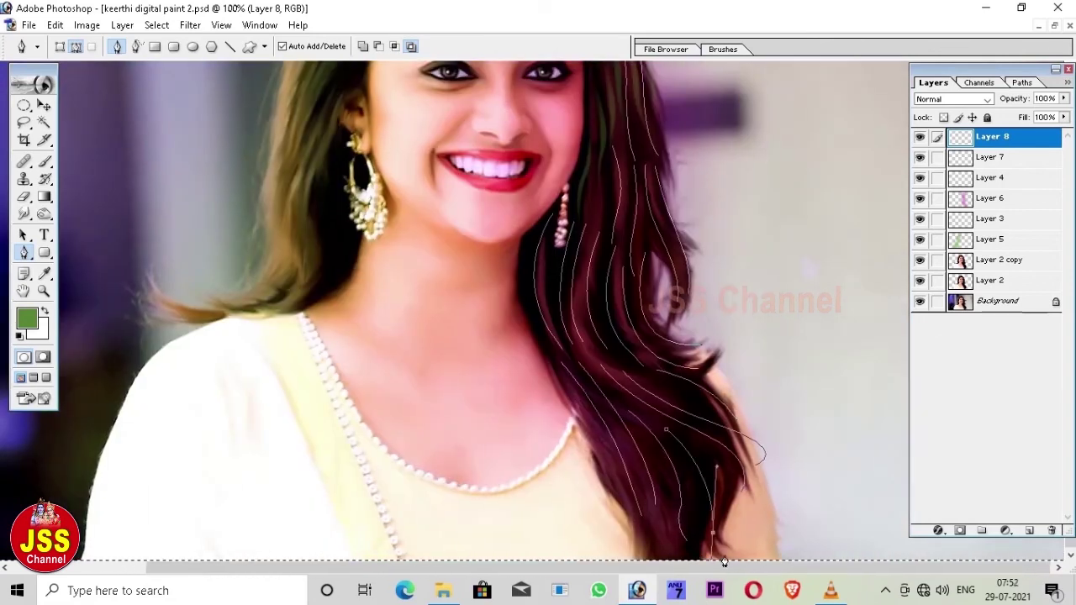
Trace curved strand paths down the left hair to the lower-left locks
drag(655, 249, 810, 421)
click(539, 197)
drag(468, 293, 449, 390)
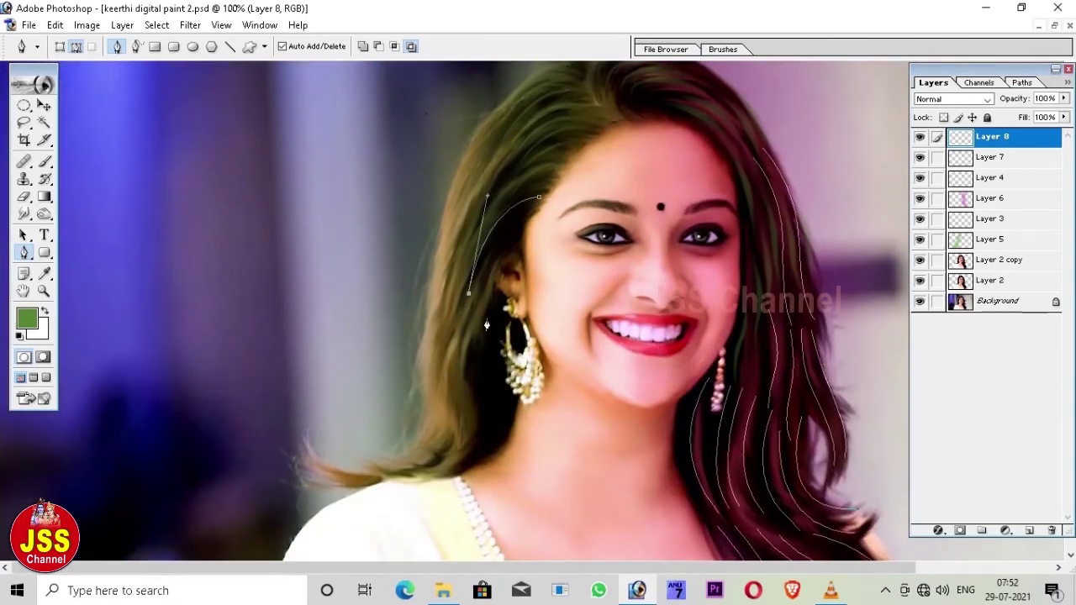
click(479, 136)
drag(443, 218, 429, 284)
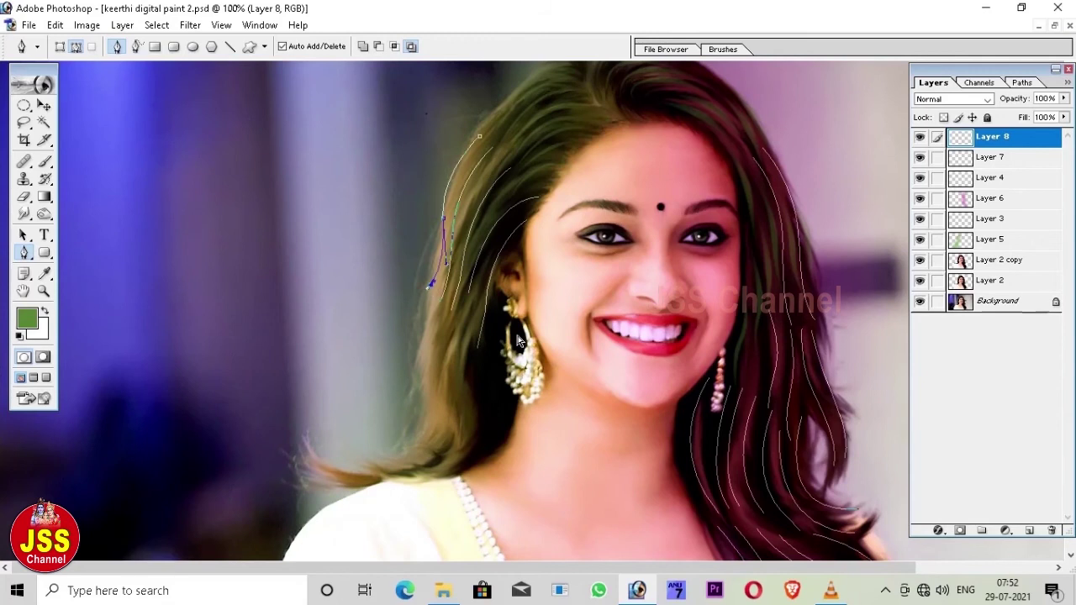
scroll(518, 341, down, 2)
drag(420, 345, 425, 358)
click(298, 349)
drag(413, 395, 496, 368)
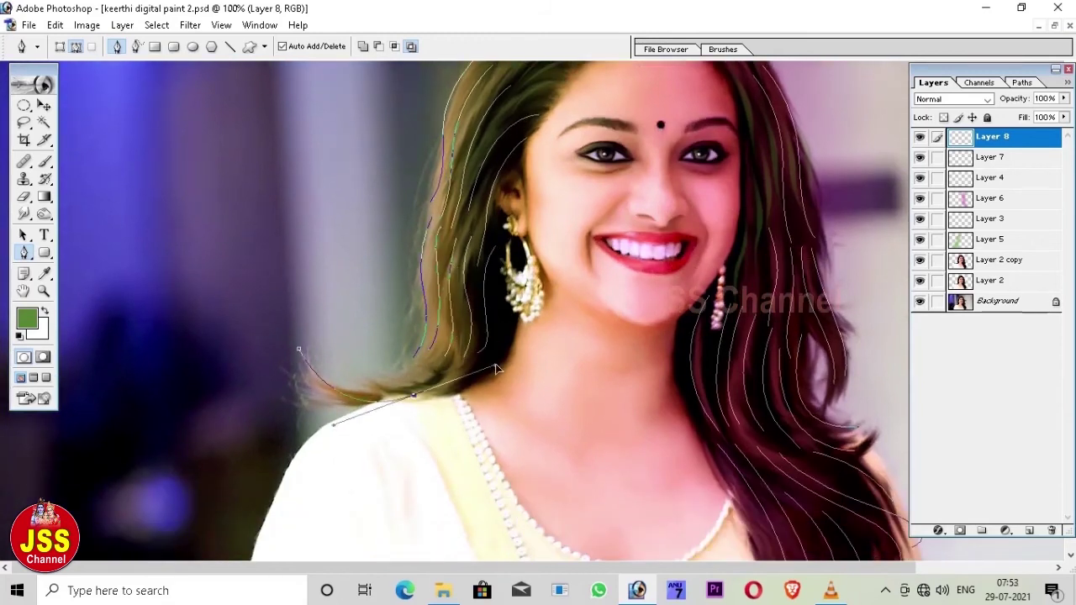
drag(350, 379, 423, 361)
scroll(333, 498, up, 2)
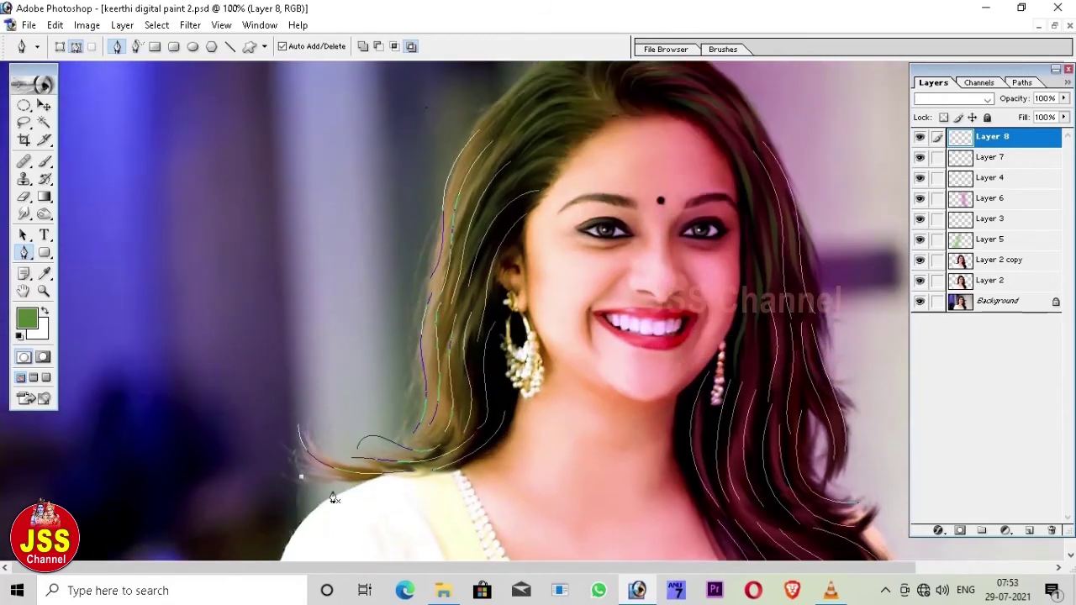
scroll(530, 475, down, 4)
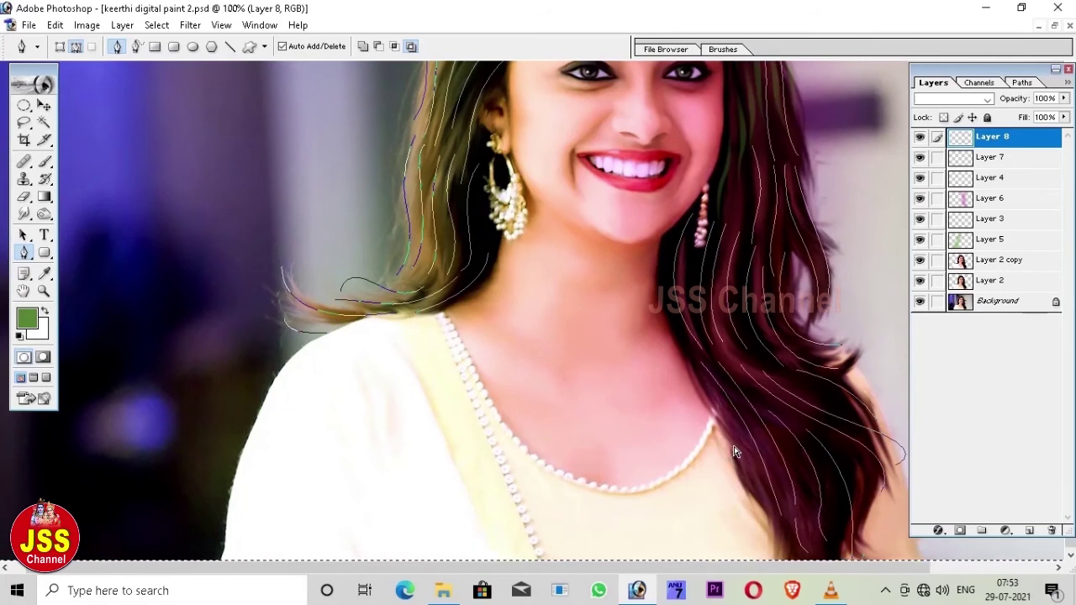
right_click(780, 322)
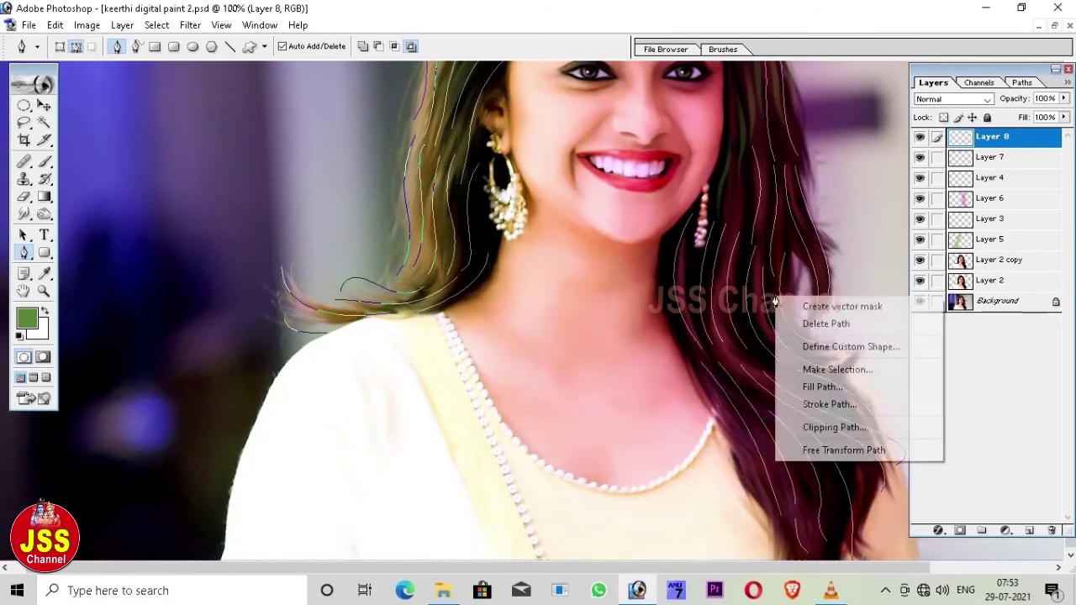
Stroke the hair-strand paths onto Layer 8 with the brush, simulating pressure
click(832, 405)
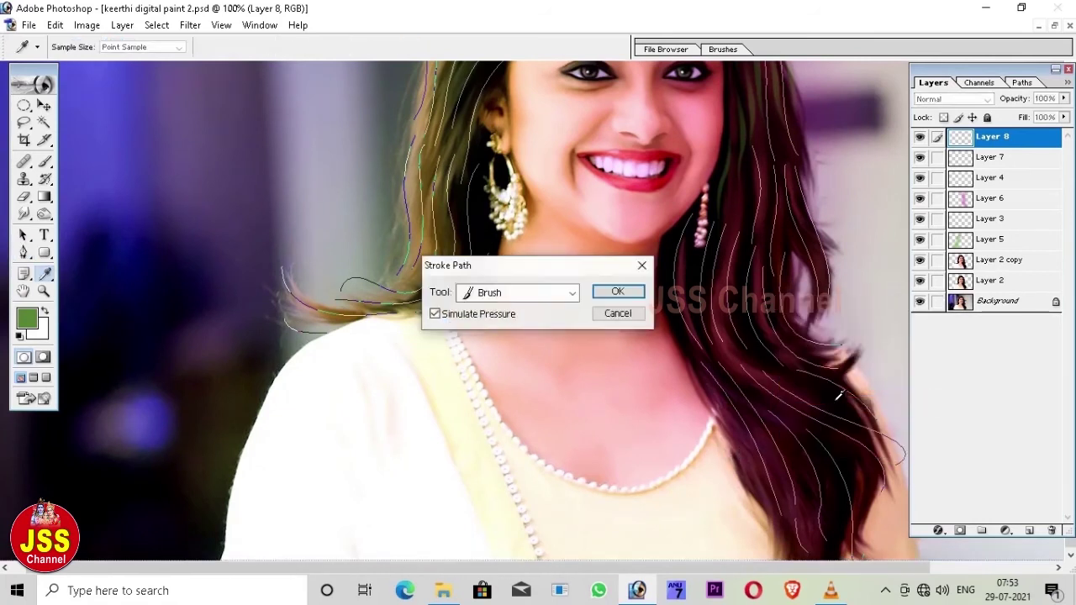
click(618, 292)
key(ctrl+minus)
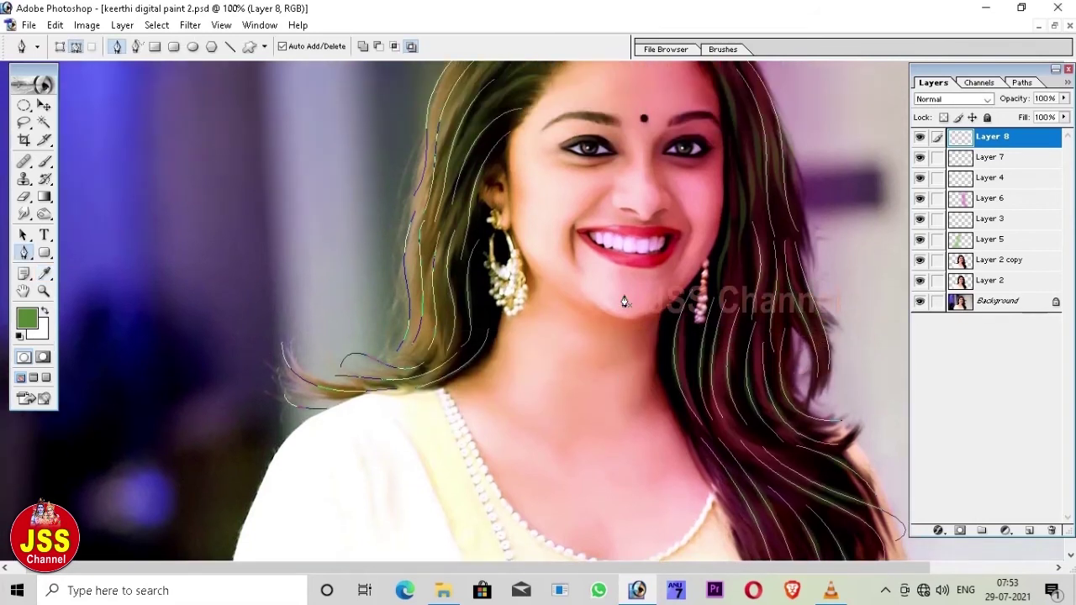
key(ctrl+minus)
Delete all the strand paths and fit the whole image on screen
click(25, 235)
mouse_move(286, 149)
mouse_down()
mouse_move(625, 472)
mouse_move(746, 544)
mouse_up()
key(Delete)
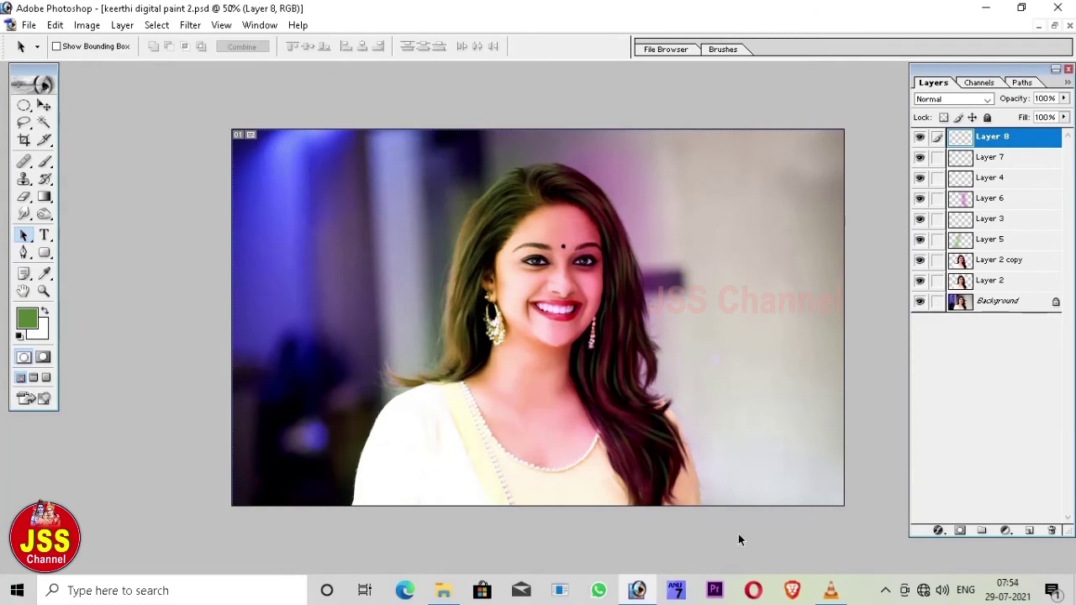
key(ctrl+0)
key(p)
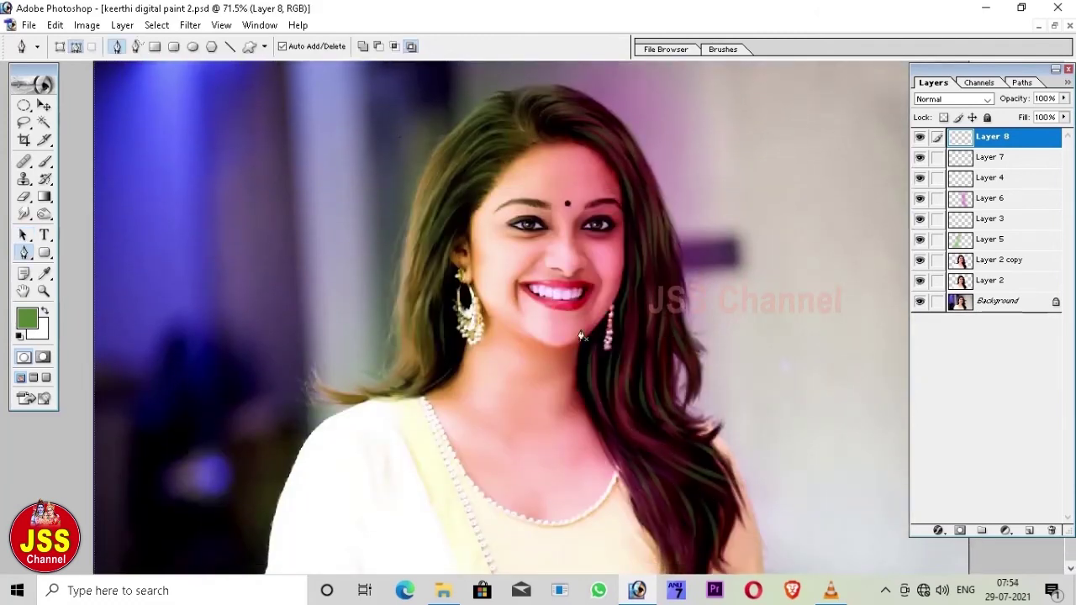
key(ctrl+alt+0)
Trace curved strand paths down the right side of the hair
drag(687, 273, 688, 319)
click(679, 420)
click(660, 421)
click(715, 280)
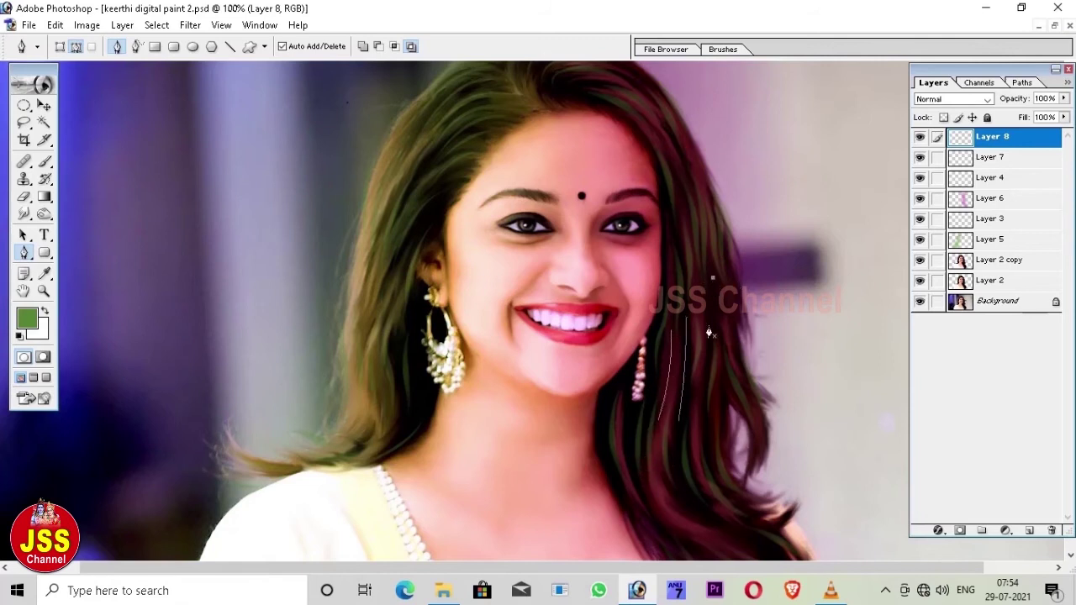
mouse_move(703, 369)
mouse_down()
mouse_move(733, 342)
mouse_move(729, 377)
mouse_move(778, 379)
mouse_up()
scroll(767, 402, down, 3)
Trace curved strands along the lower right hair
click(642, 343)
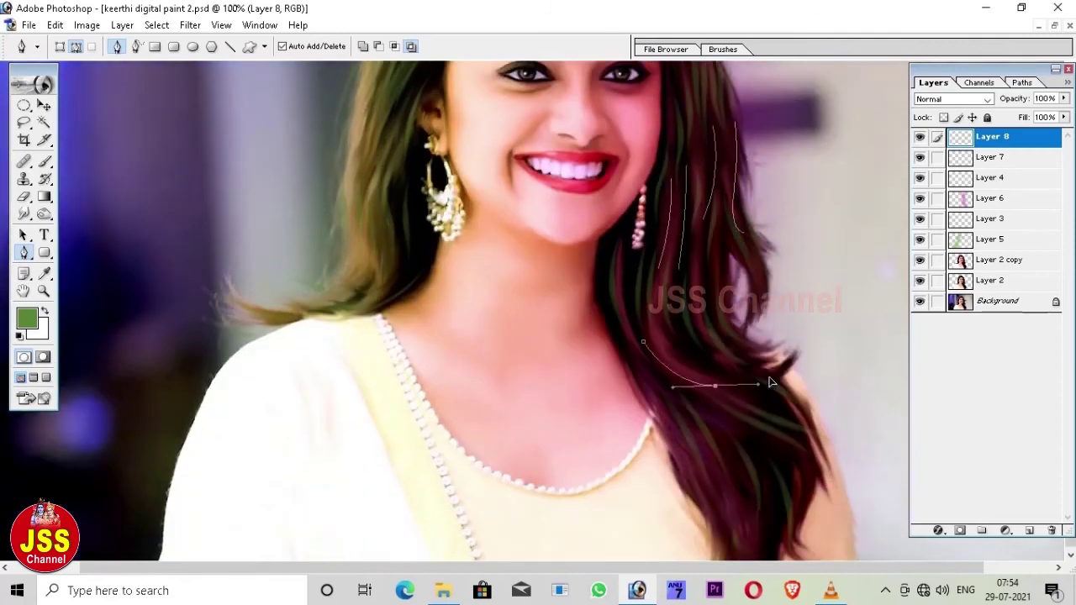
key(ctrl+z)
click(664, 339)
drag(743, 391, 812, 401)
ctrl+click(833, 442)
click(632, 370)
drag(671, 446, 708, 513)
Reshape a strand curve along the hair edge and draw another curved strand on the right hair
scroll(777, 480, up, 2)
scroll(622, 442, up, 3)
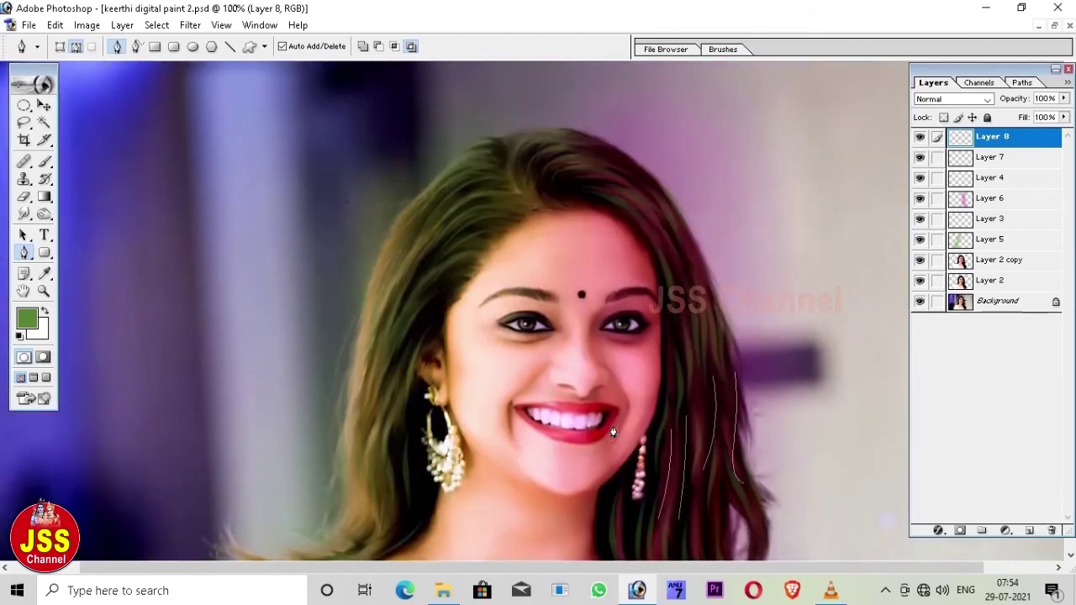
drag(373, 508, 434, 274)
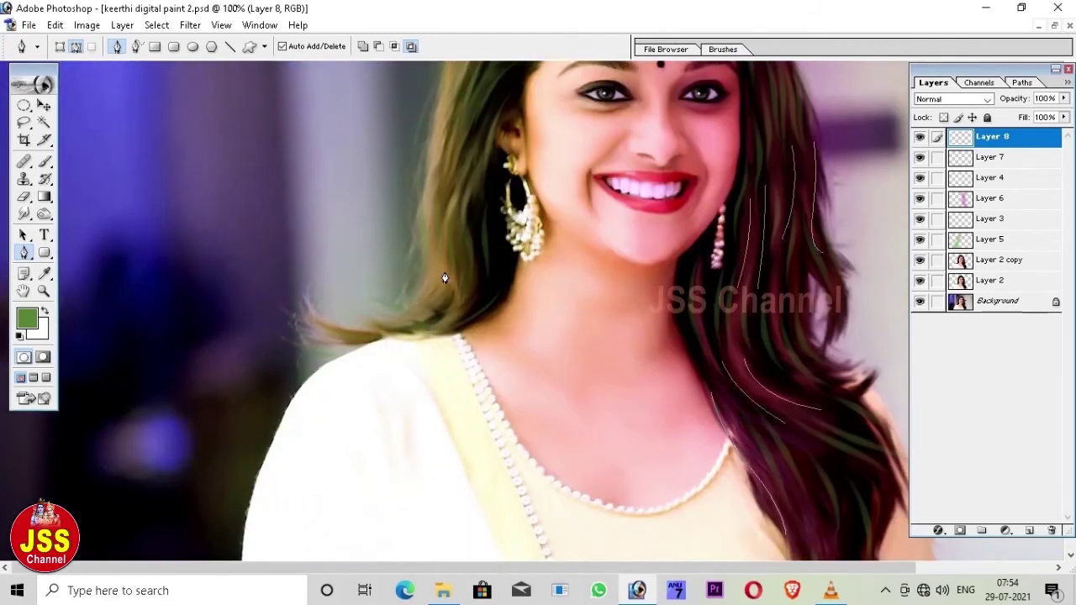
scroll(883, 480, up, 3)
scroll(850, 378, up, 2)
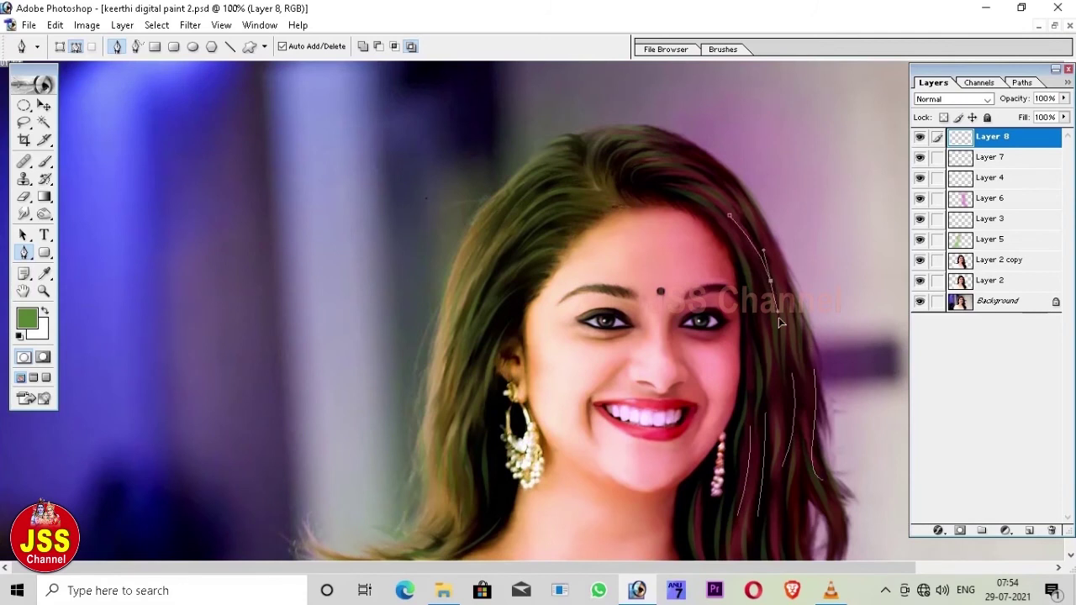
drag(778, 317, 793, 329)
scroll(801, 454, down, 3)
scroll(768, 428, down, 2)
drag(822, 346, 863, 385)
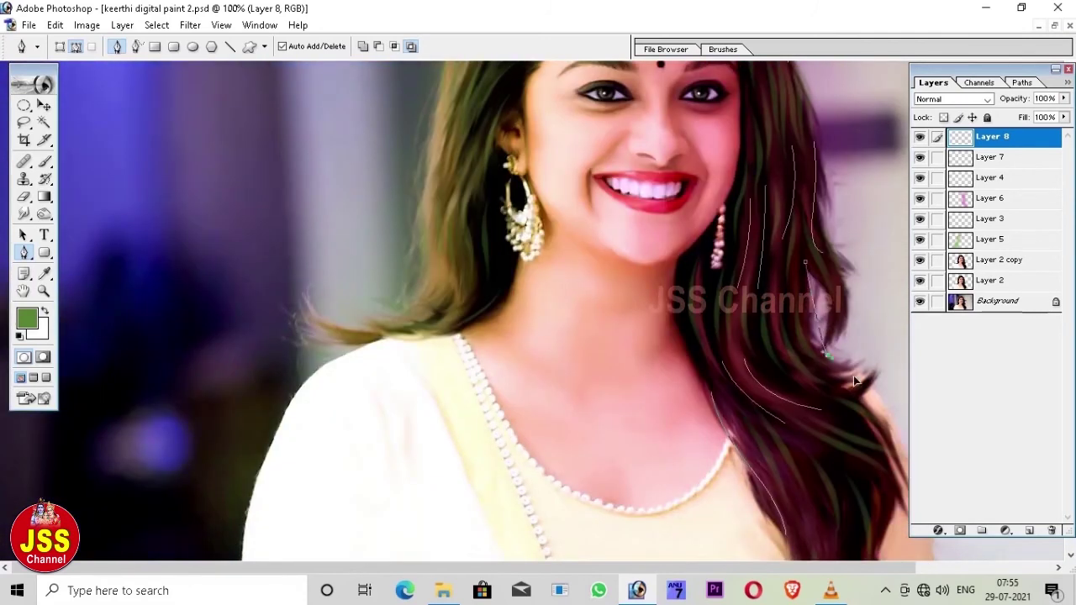
Switch to the Brush and zoom out to view the whole portrait
key(b)
key(ctrl+minus)
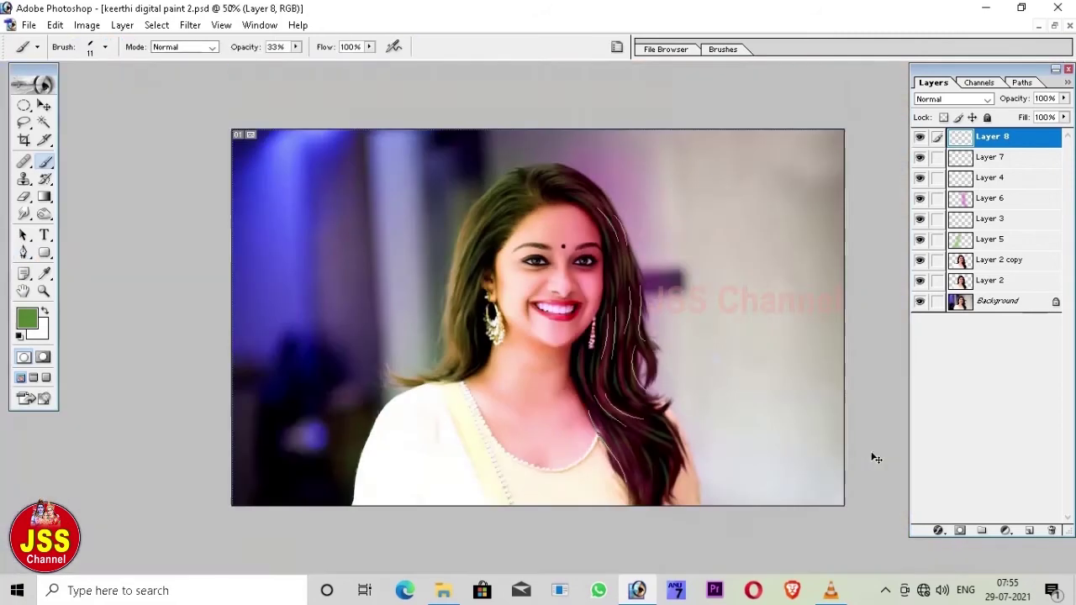
key(v)
drag(770, 213, 580, 545)
key(ctrl+plus)
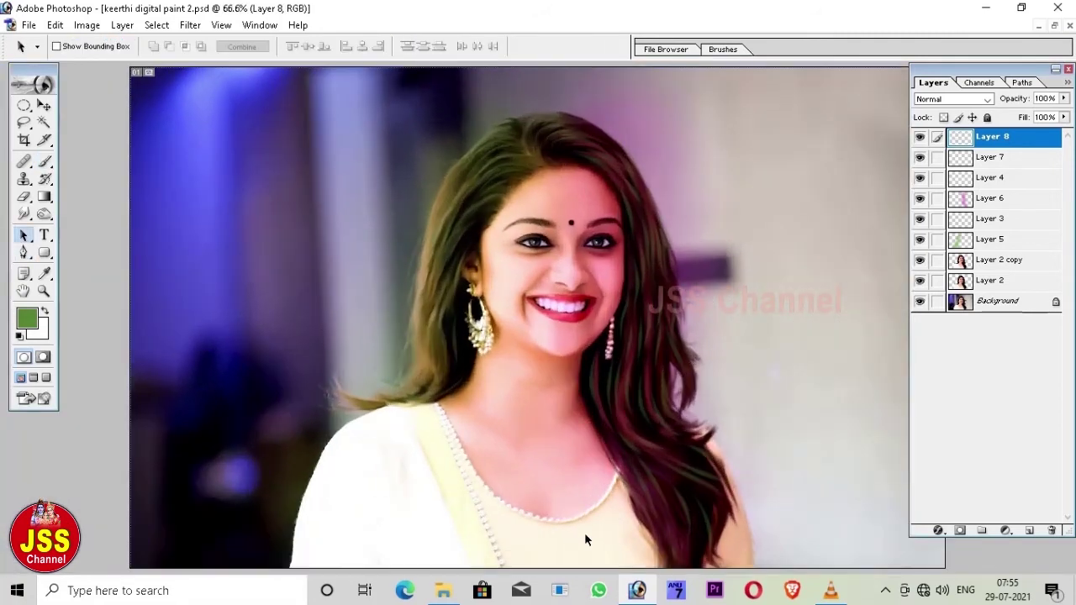
Delete Layer 8 and make sure Layer 7 is visible
key(v)
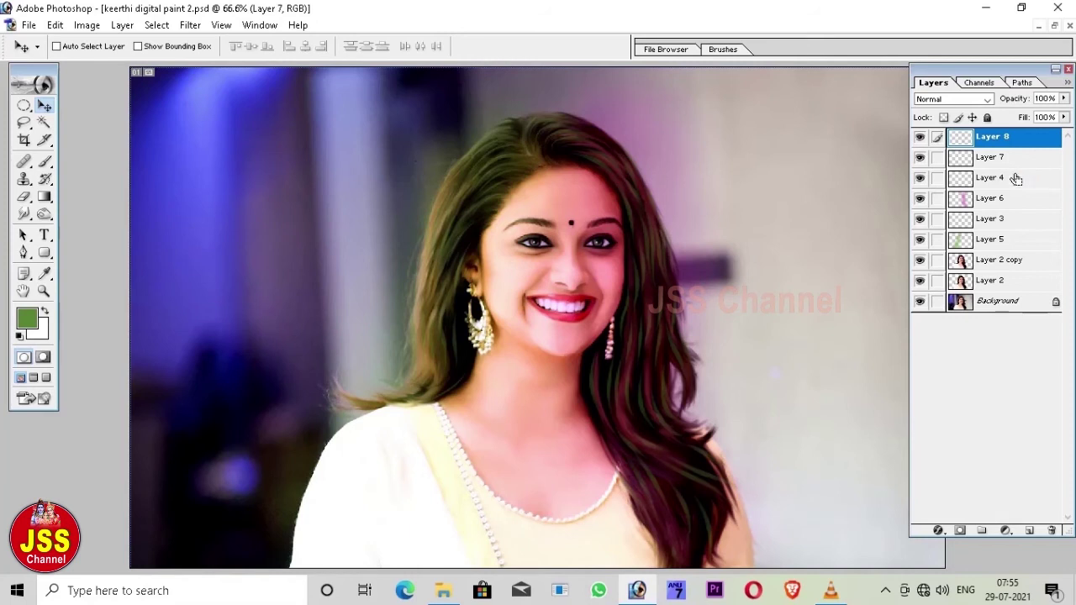
key(ctrl+e)
click(920, 138)
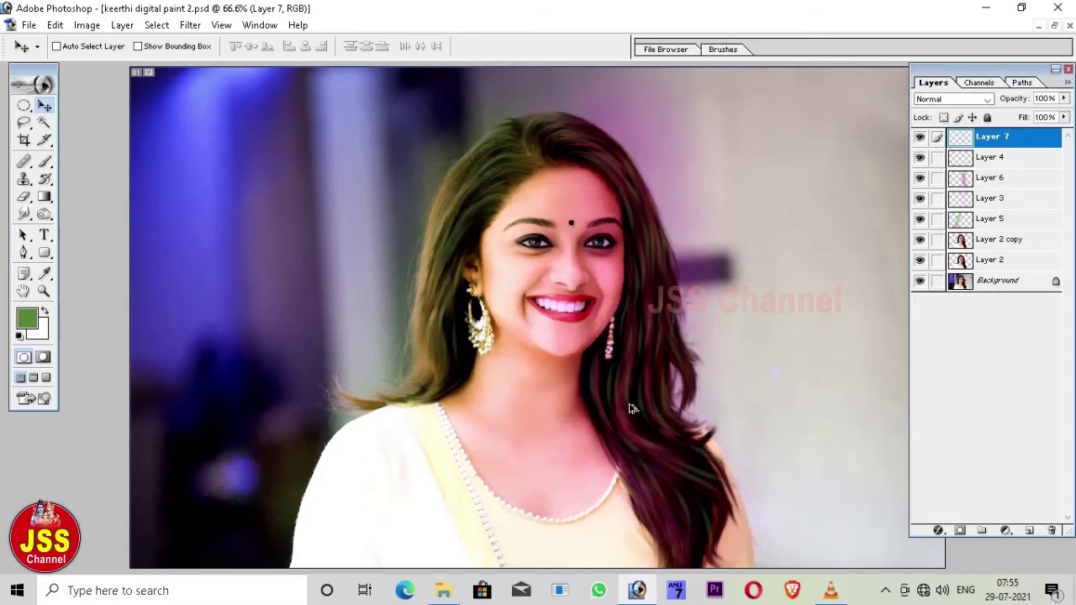
Switch to the Gradient tool with Layer 7's transparent pixels locked
key(ctrl+plus)
key(g)
key(slash)
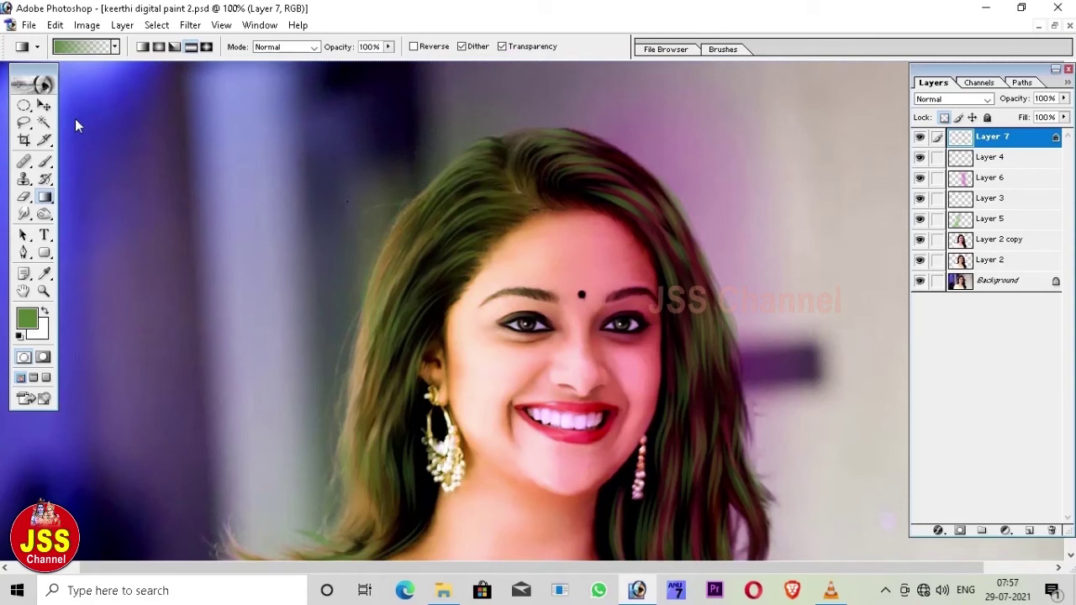
click(73, 52)
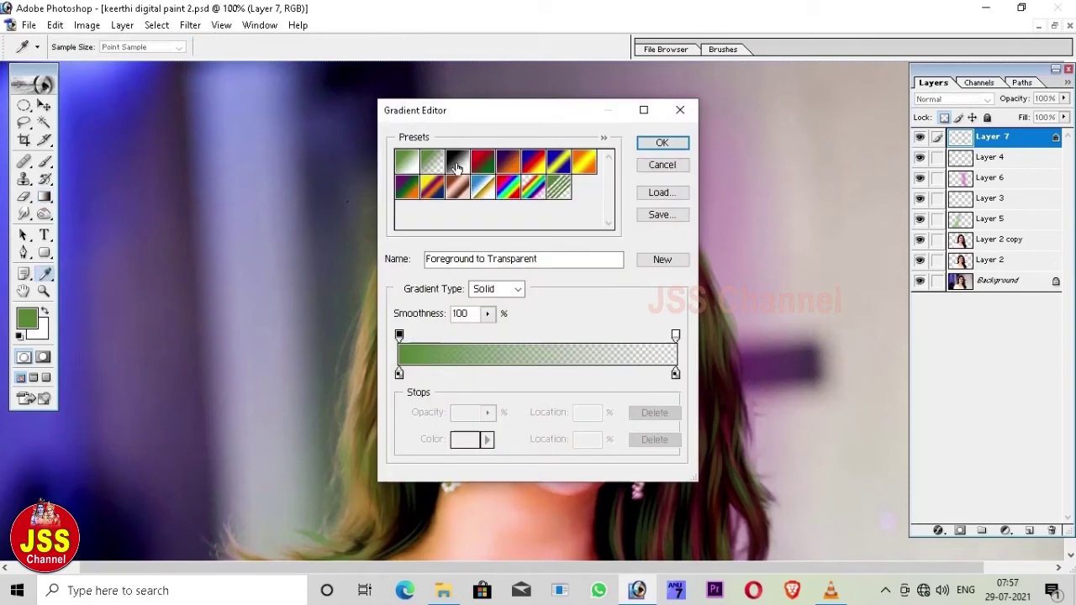
Set up a green-to-magenta gradient with the right stop at C943CB
click(411, 163)
double_click(677, 374)
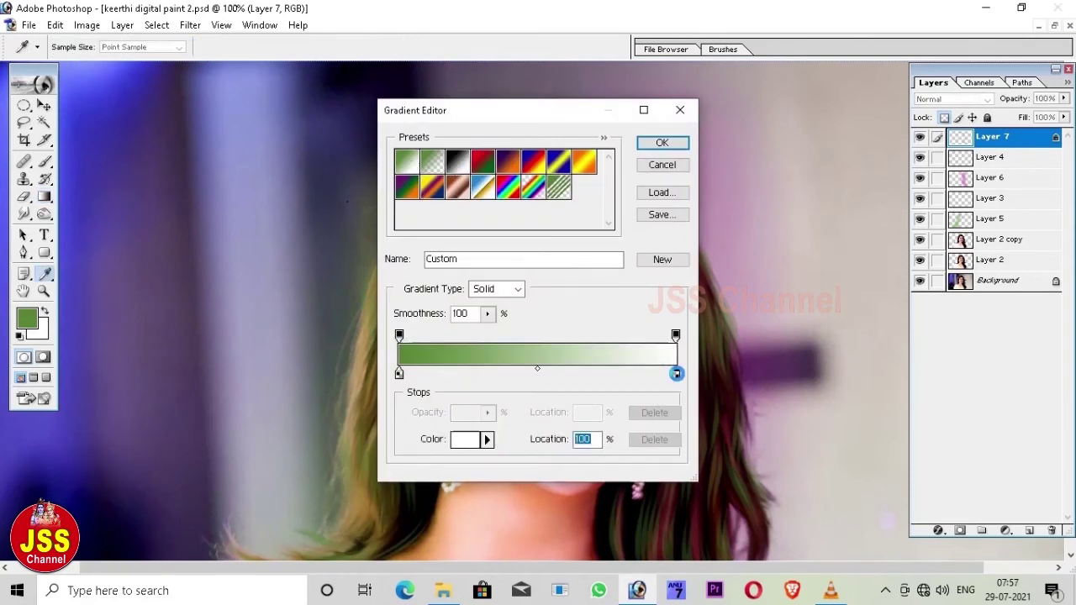
click(922, 327)
click(841, 300)
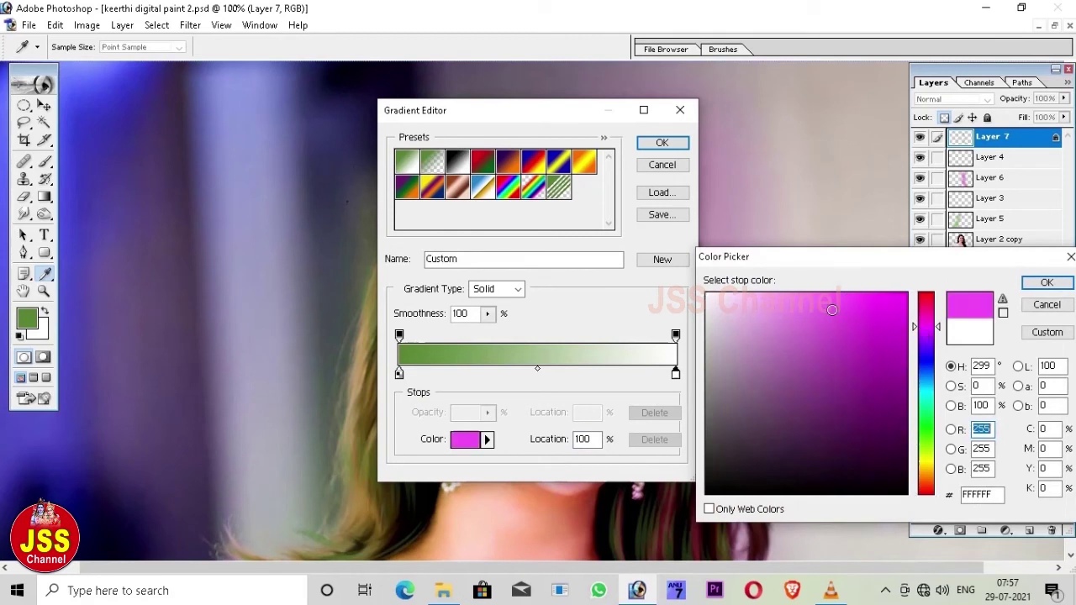
click(838, 334)
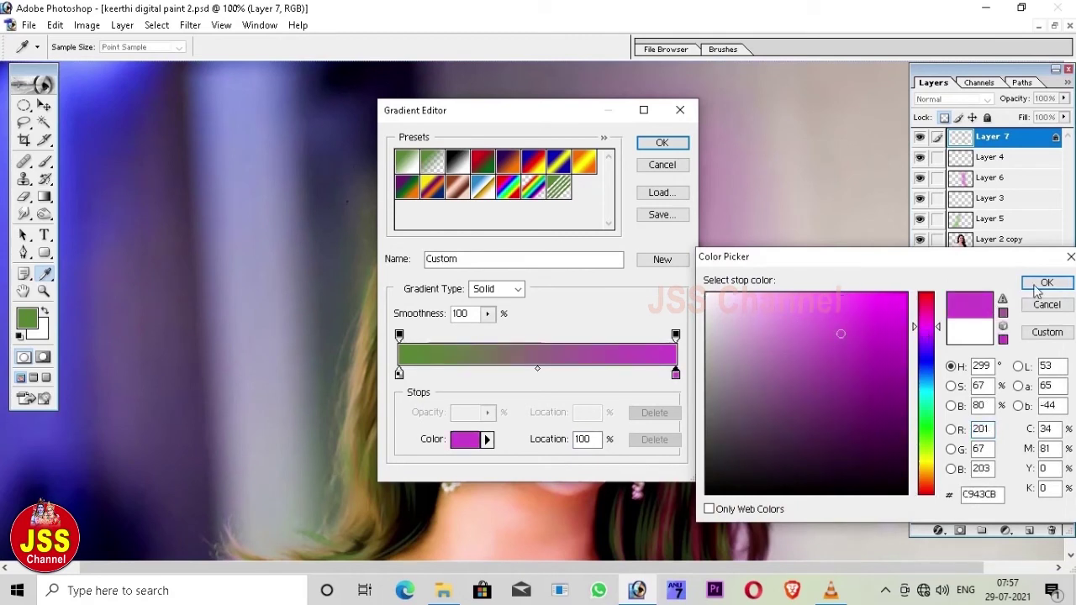
click(1042, 284)
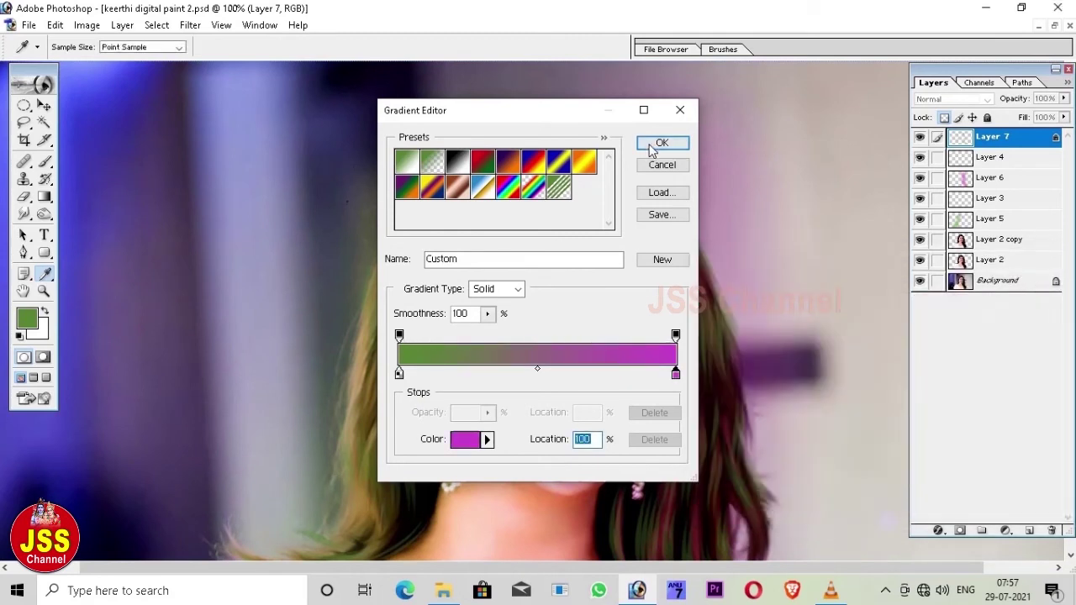
click(662, 143)
Drag the gradient across the hair, then cancel Gaussian Blur without applying it
drag(384, 311, 736, 355)
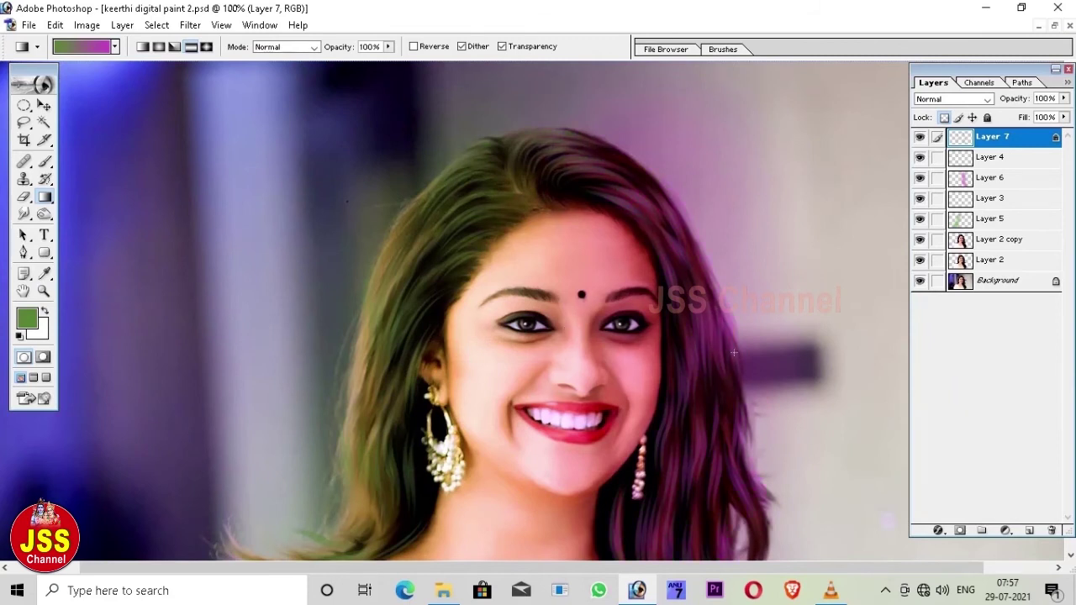
scroll(718, 401, down, 3)
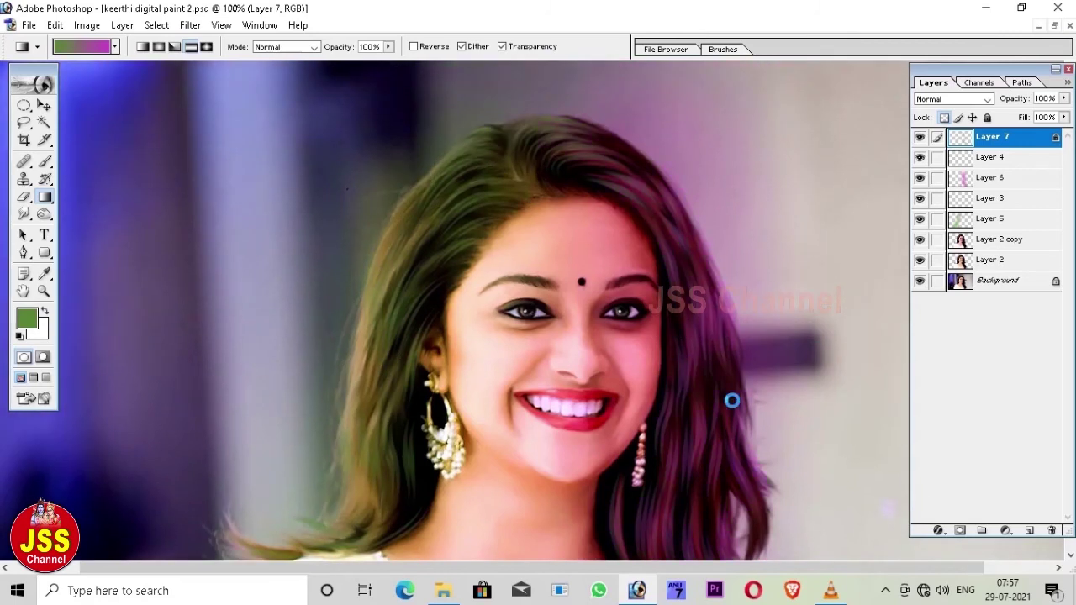
drag(388, 349, 728, 397)
scroll(715, 365, up, 2)
scroll(714, 365, down, 2)
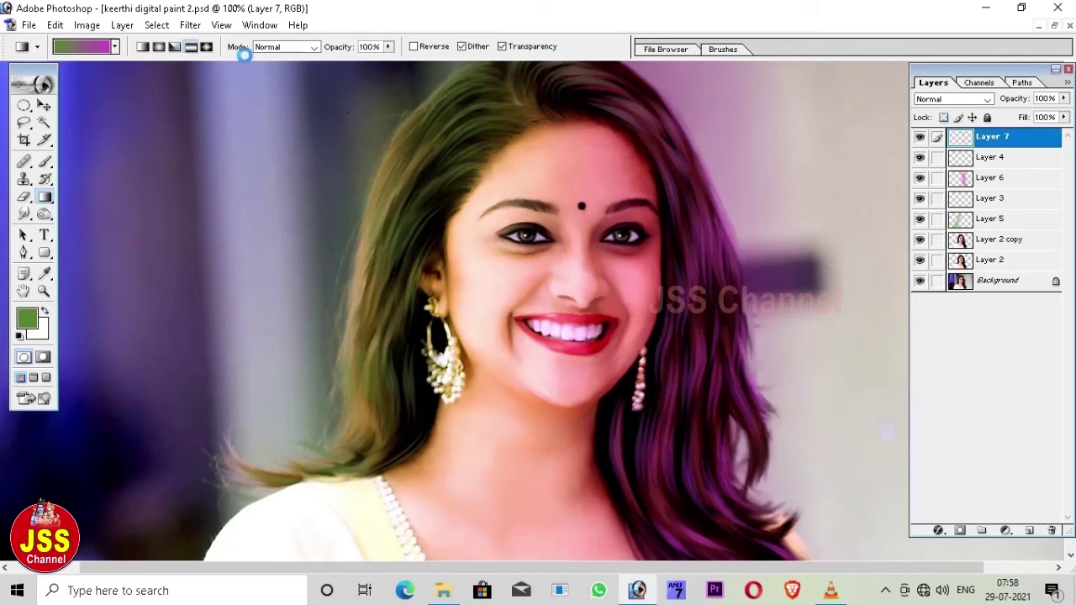
click(189, 24)
mouse_move(211, 141)
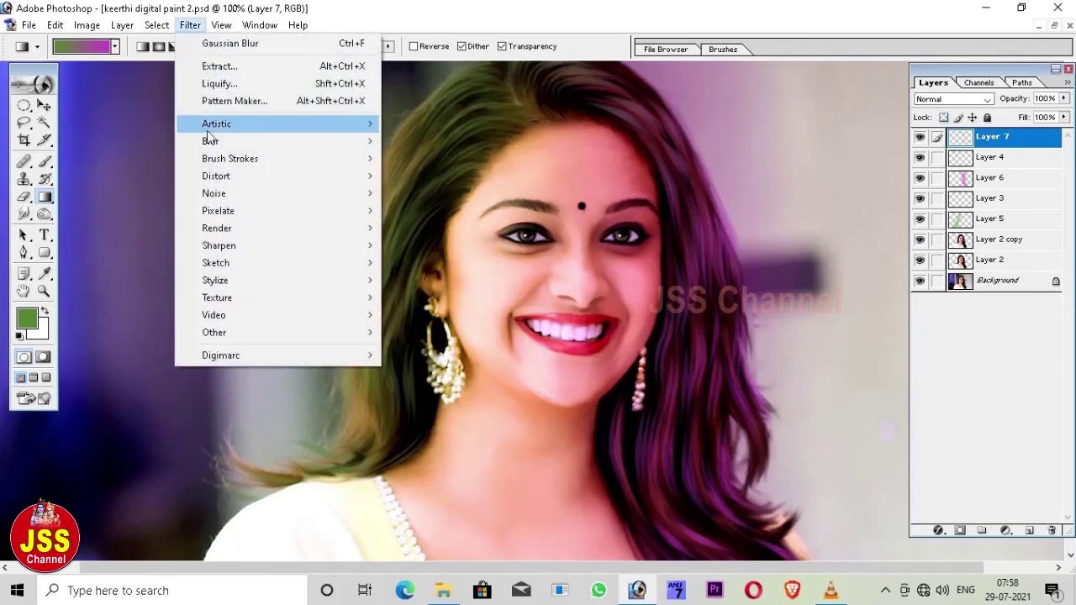
click(464, 176)
text(.5)
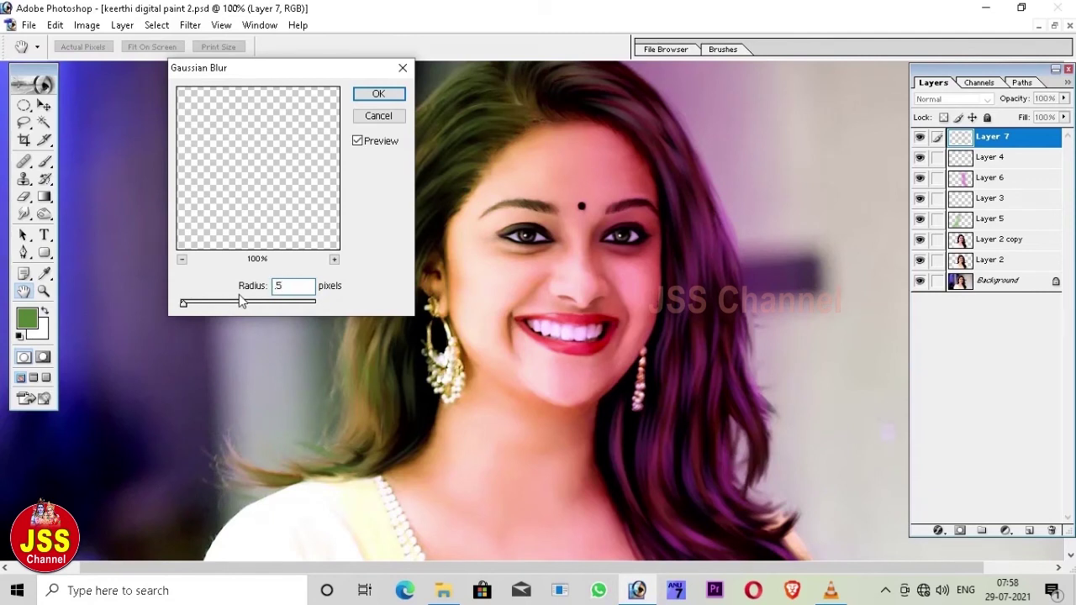
key(Return)
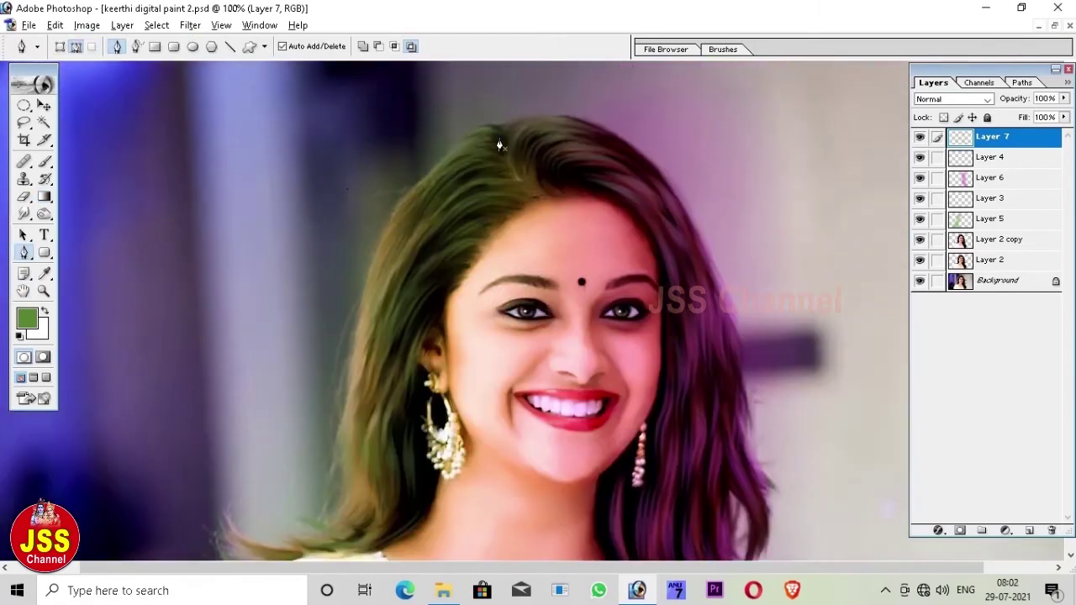
Trace curved strand paths down the left hair to its ends
drag(459, 137, 430, 177)
drag(347, 399, 326, 398)
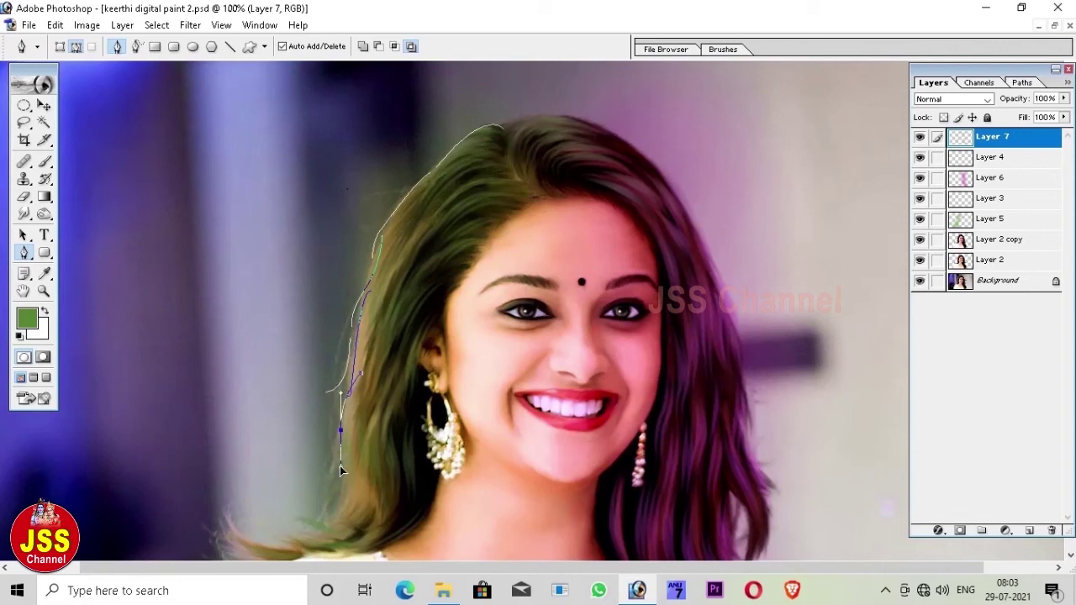
scroll(341, 458, down, 3)
drag(344, 442, 341, 449)
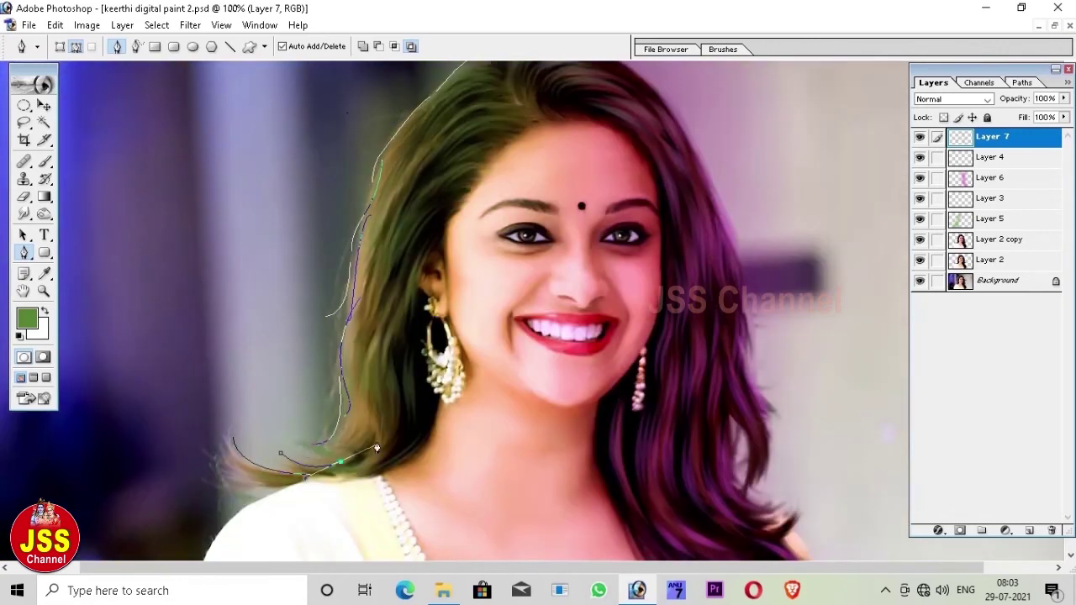
drag(374, 411, 366, 457)
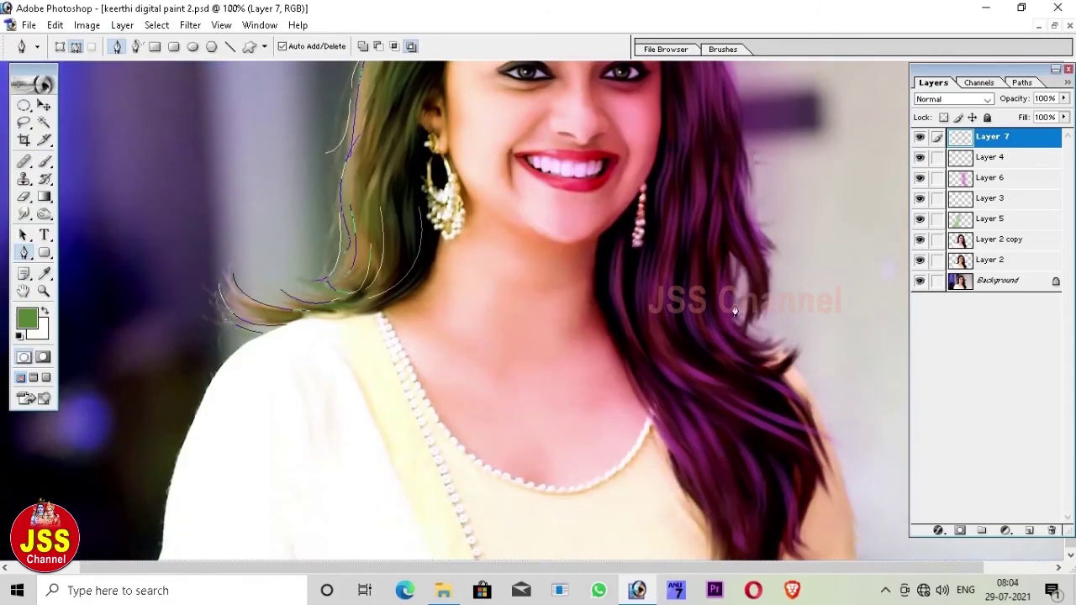
scroll(734, 312, up, 5)
Trace strand curves along the right hair and over the top of the hair
click(739, 227)
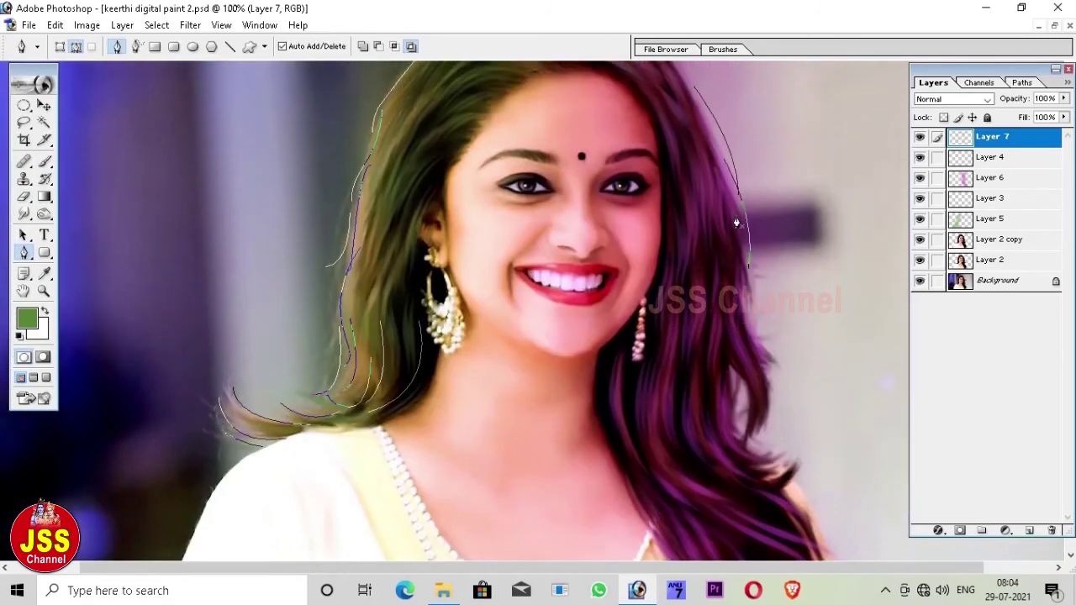
scroll(743, 446, down, 5)
drag(787, 417, 838, 460)
scroll(810, 392, up, 10)
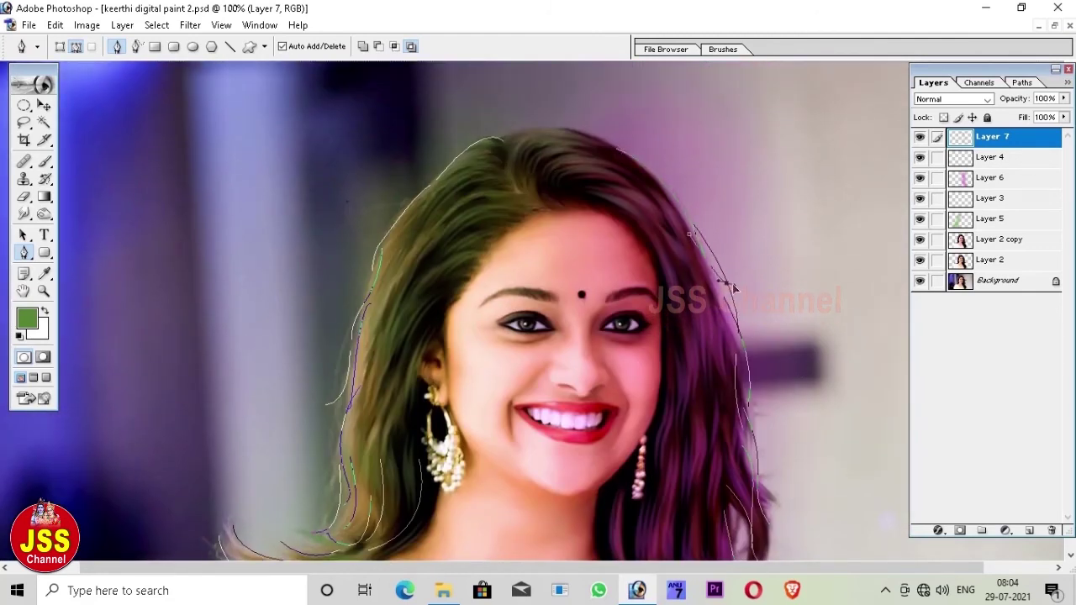
drag(582, 131, 643, 149)
scroll(475, 127, down, 2)
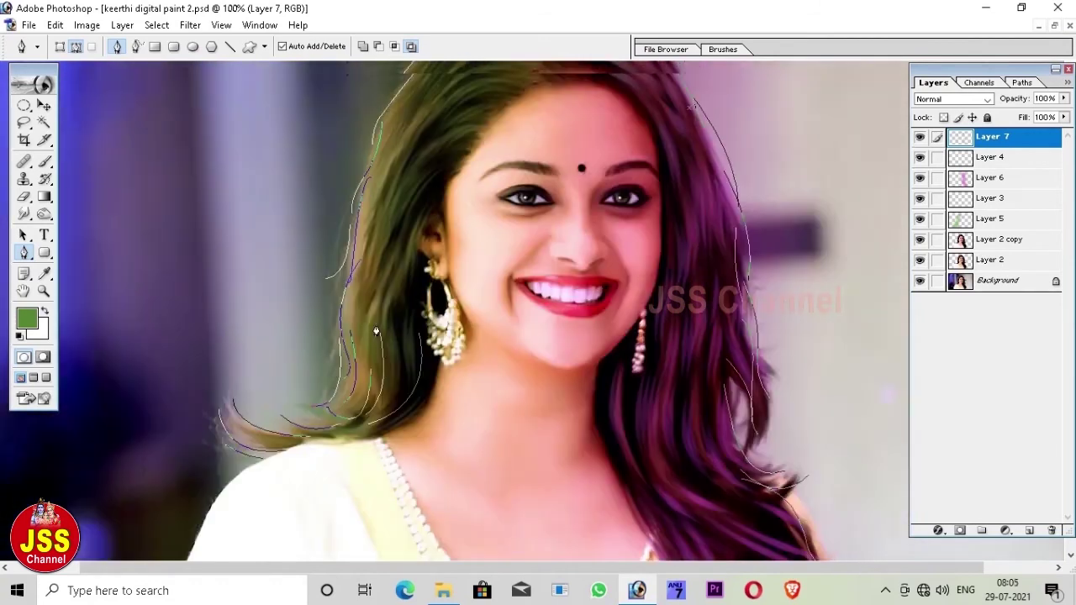
scroll(454, 286, up, 1)
scroll(454, 285, down, 9)
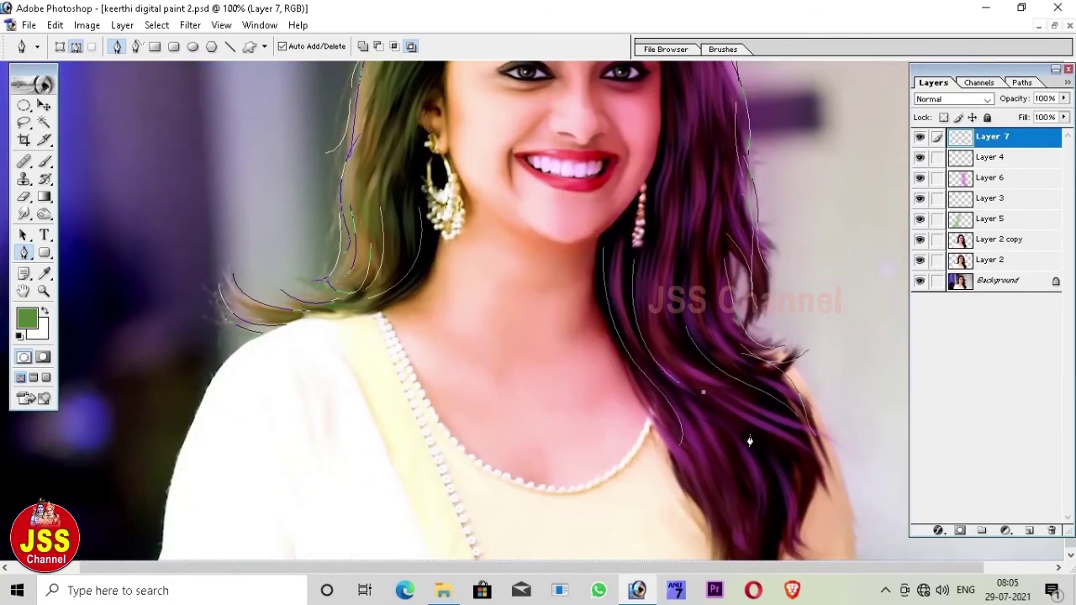
scroll(684, 304, up, 8)
drag(679, 320, 699, 336)
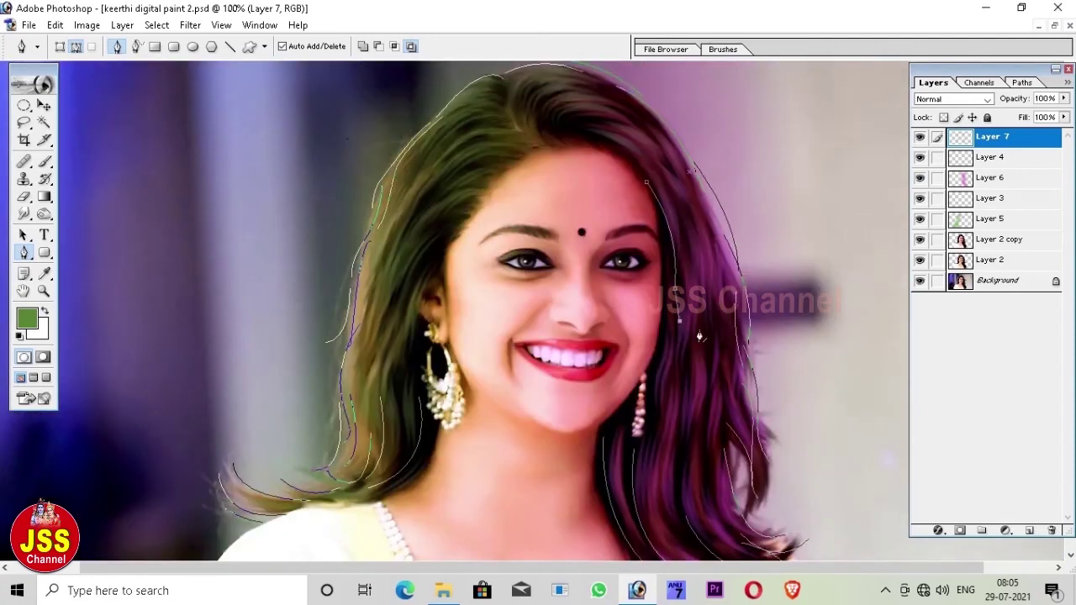
Add more strand paths near the left ear and bring up the path actions menu
scroll(715, 411, down, 2)
scroll(680, 353, down, 2)
scroll(462, 277, up, 2)
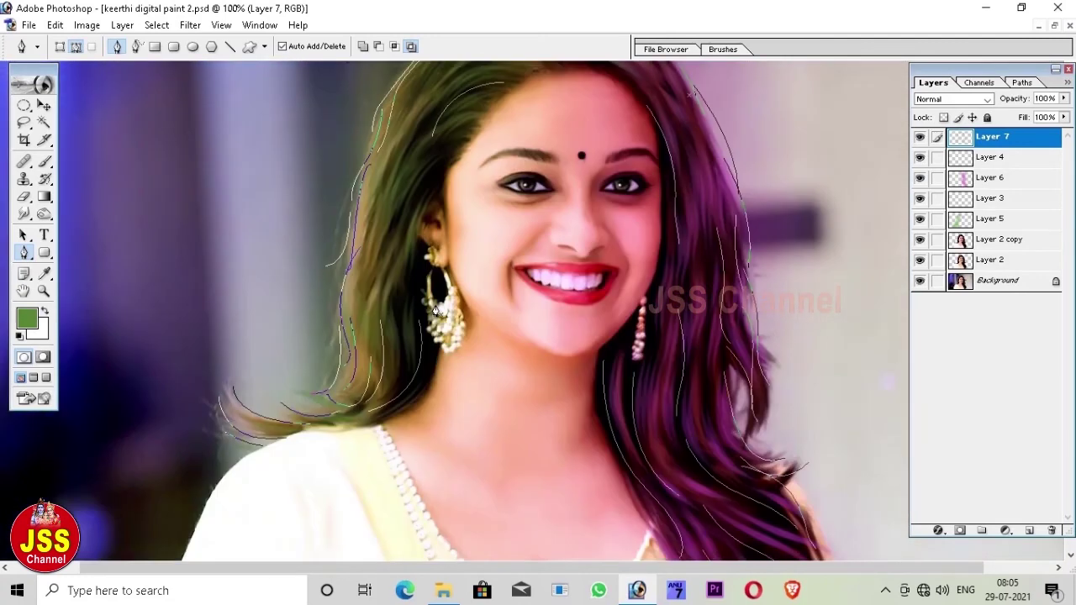
scroll(407, 267, down, 1)
click(405, 244)
scroll(400, 367, up, 5)
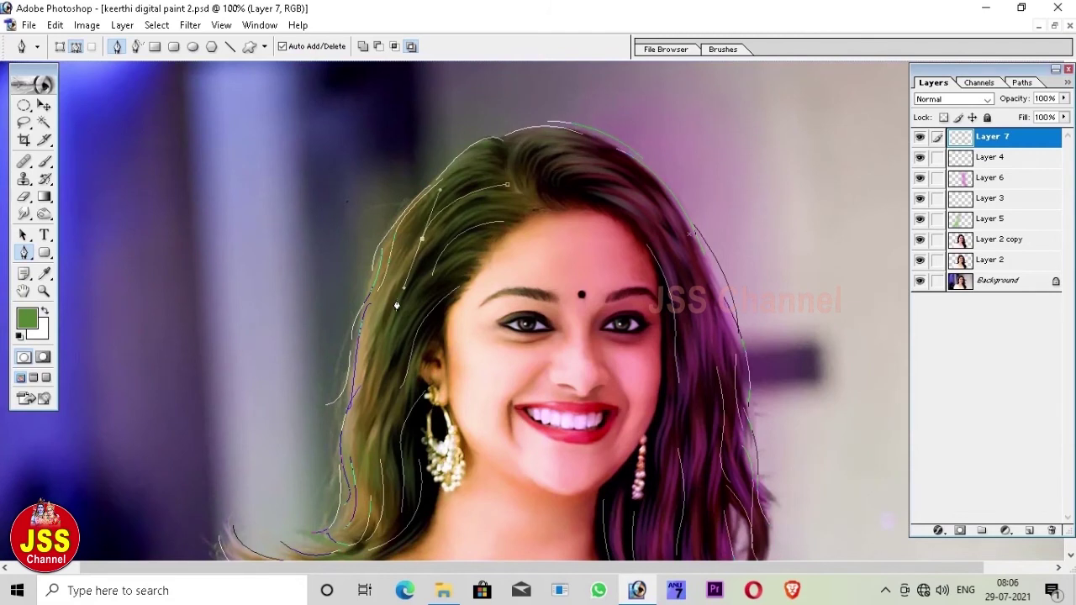
scroll(355, 252, down, 6)
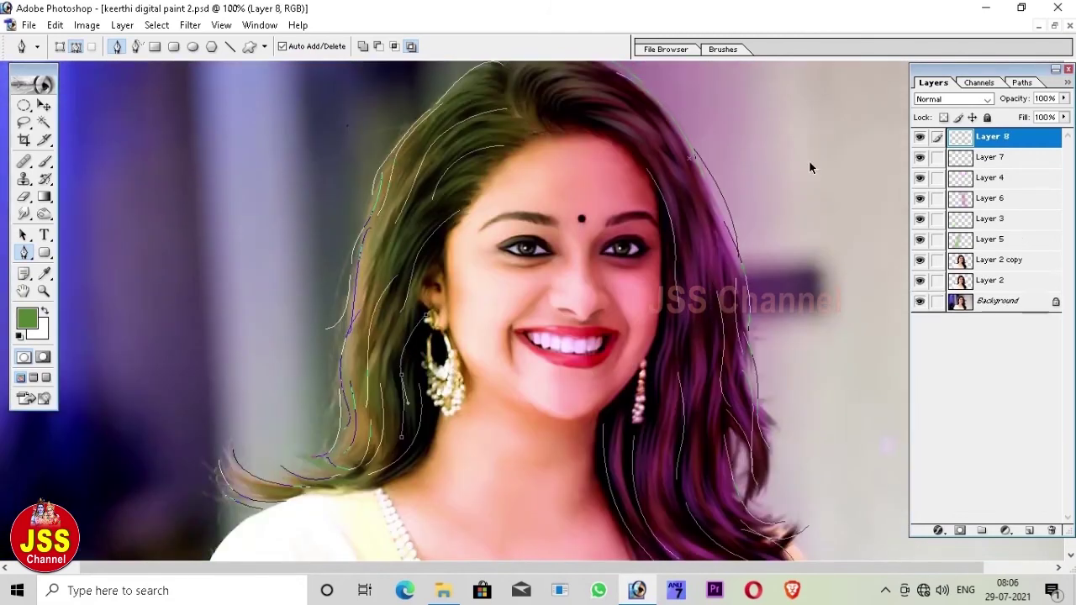
right_click(699, 144)
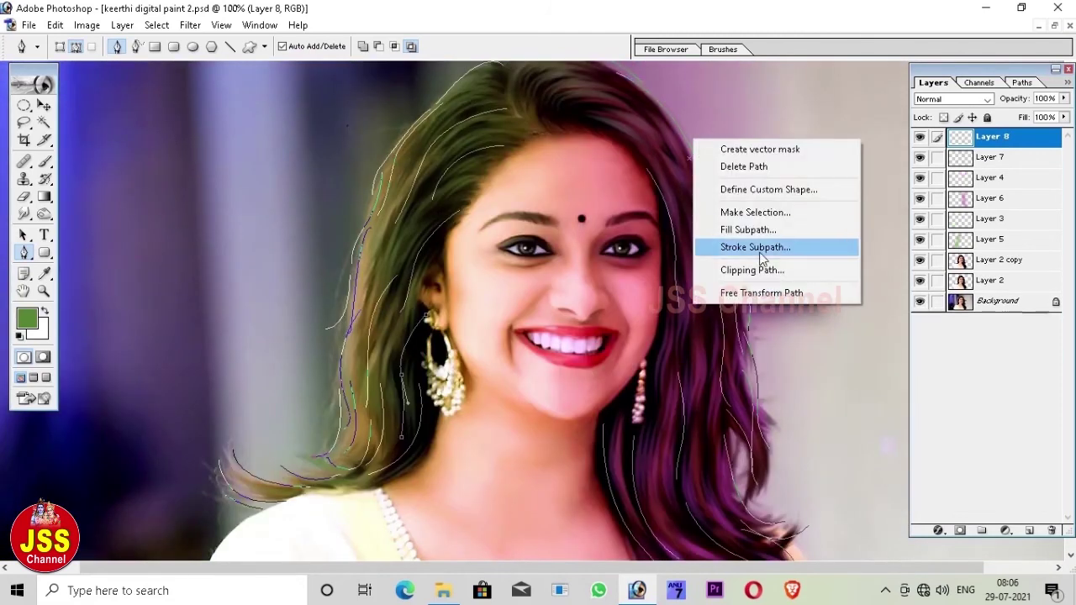
Stroke the traced hair paths with the brush on Layer 8
click(756, 245)
click(637, 294)
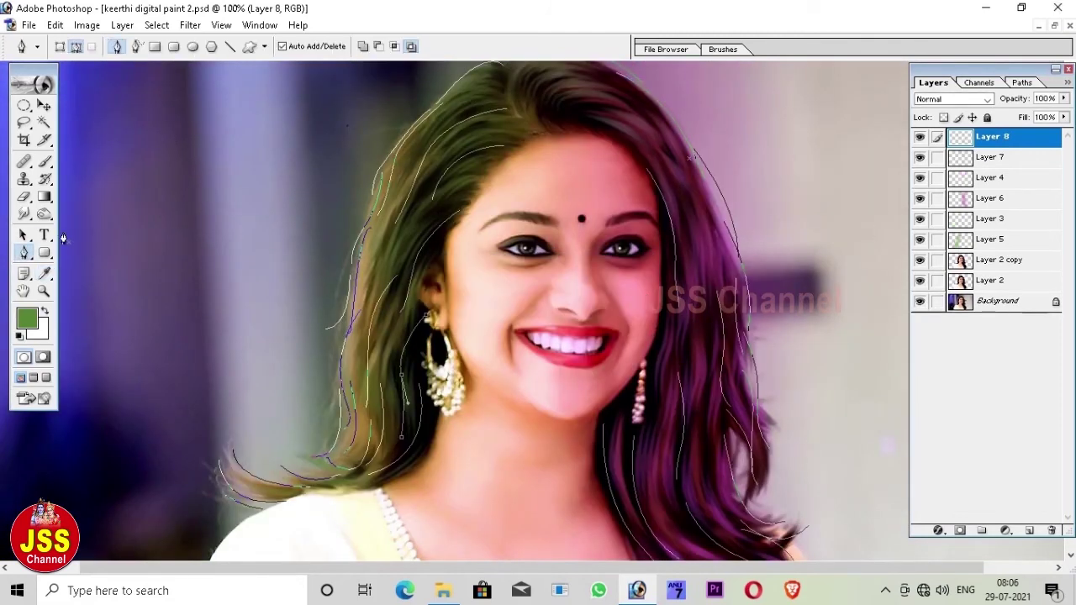
key(a)
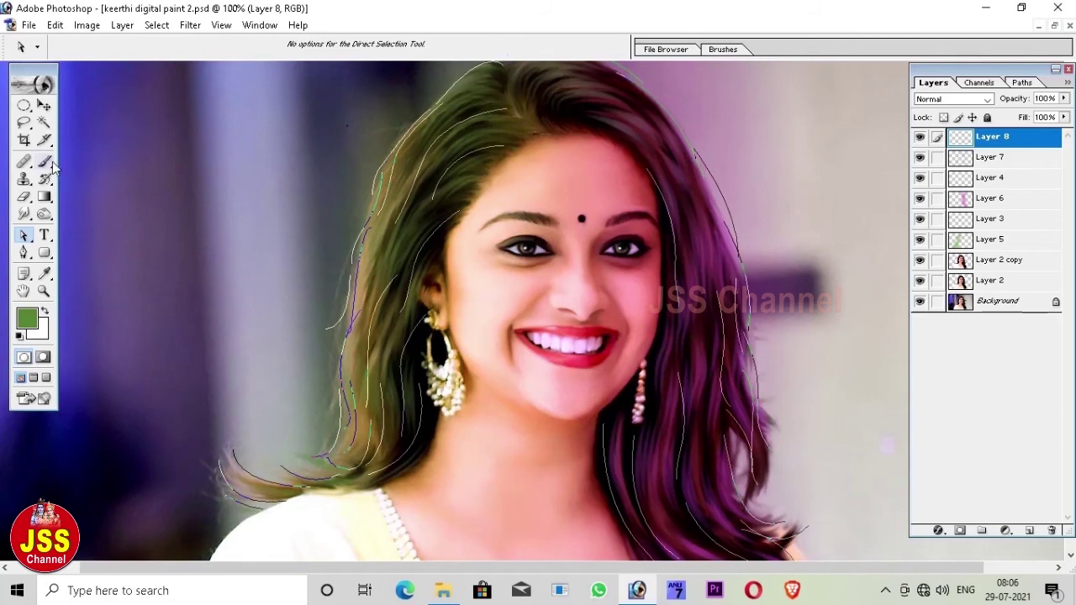
right_click(663, 194)
click(706, 252)
click(618, 291)
Choose a brush preset, zoom out, and deselect the paths to hide their outlines
key(b)
click(104, 47)
key(p)
right_click(437, 172)
key(Escape)
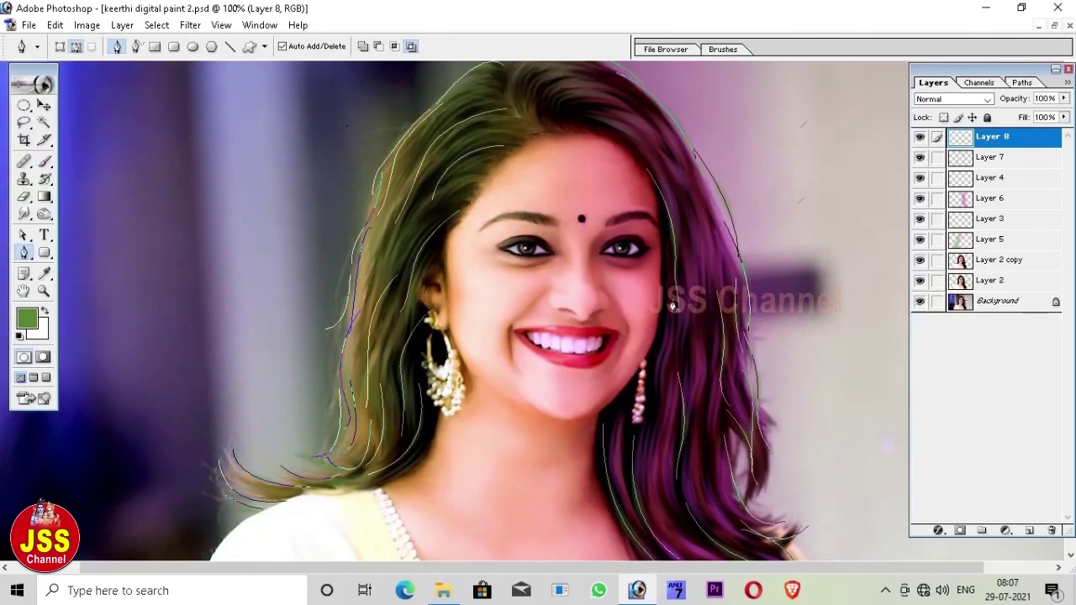
key(ctrl+minus)
click(24, 236)
click(779, 541)
Change the gradient to green-to-orange-brown by recolouring its end stop
click(400, 334)
double_click(457, 372)
click(1046, 282)
click(675, 372)
double_click(675, 372)
click(841, 334)
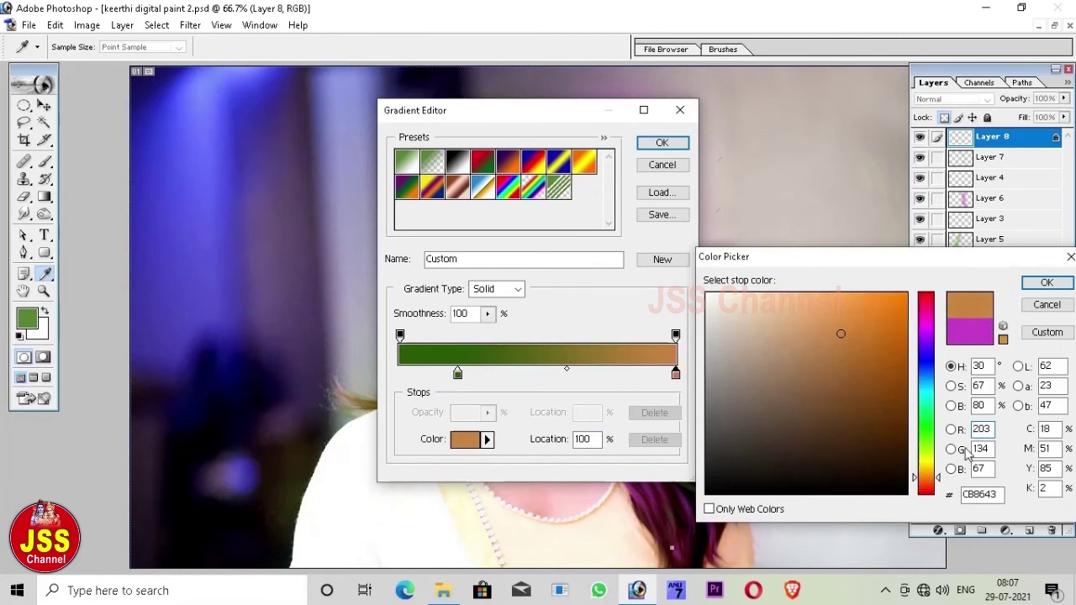
click(1046, 282)
click(661, 143)
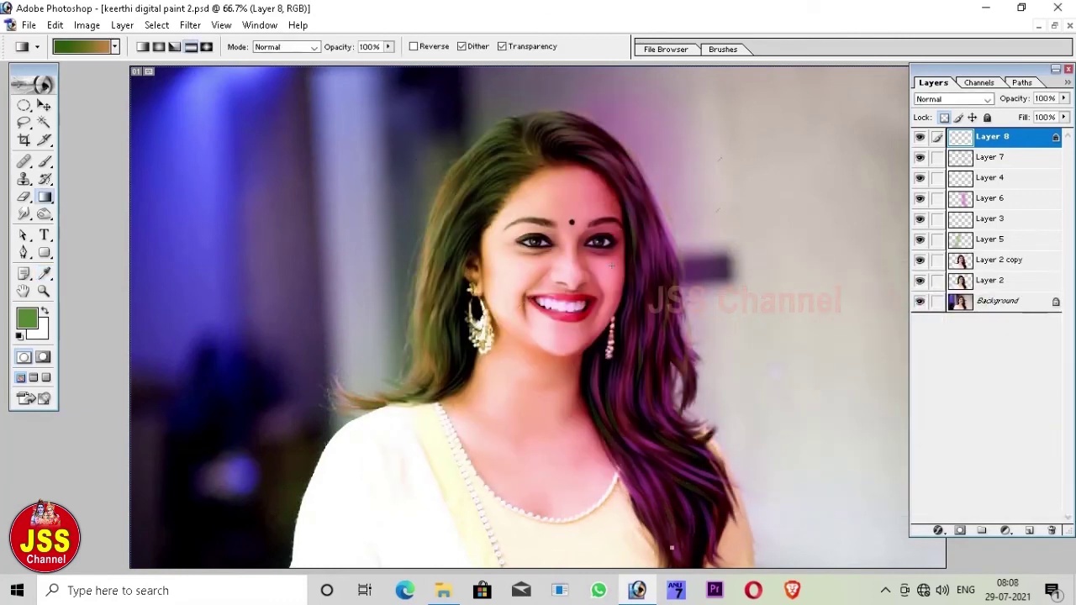
Duplicate the hair strand layer and apply a 0.5 pixel Gaussian Blur
key(ctrl+m)
key(Escape)
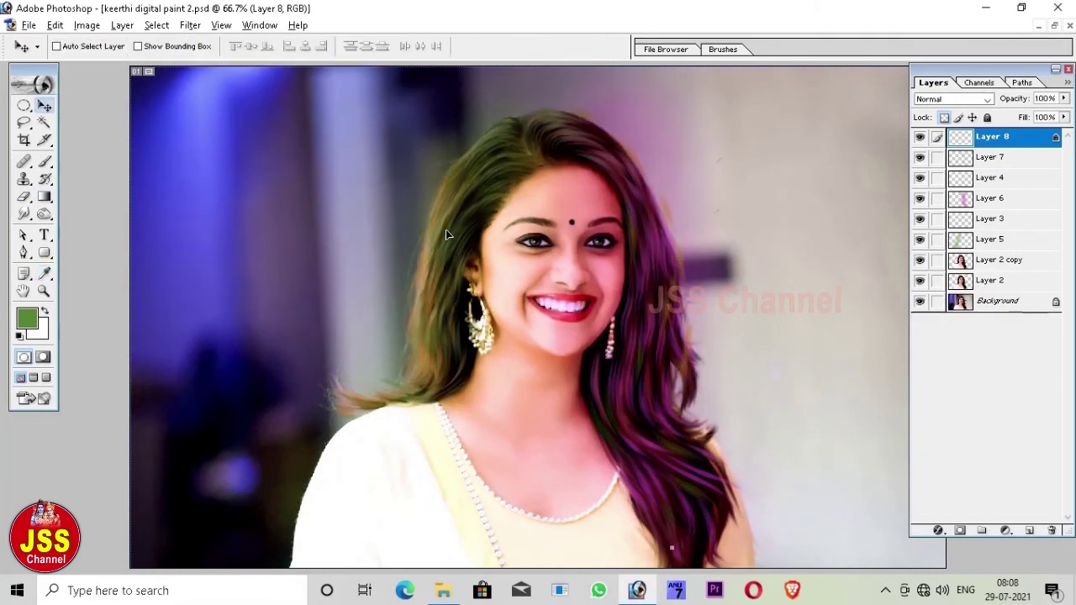
key(ctrl+j)
key(ctrl+0)
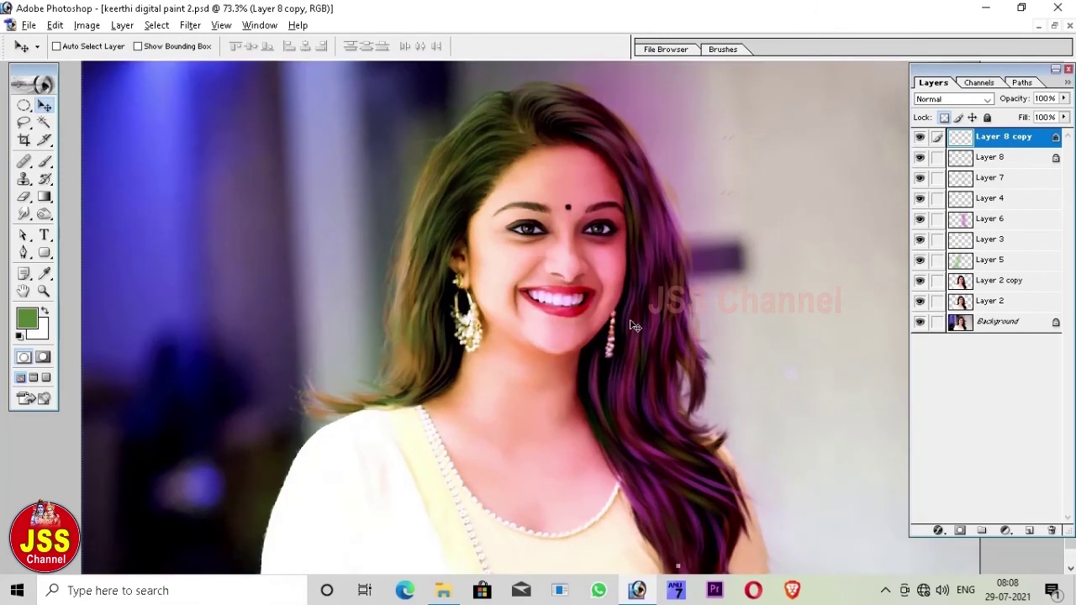
key(ctrl+z)
click(190, 26)
click(412, 168)
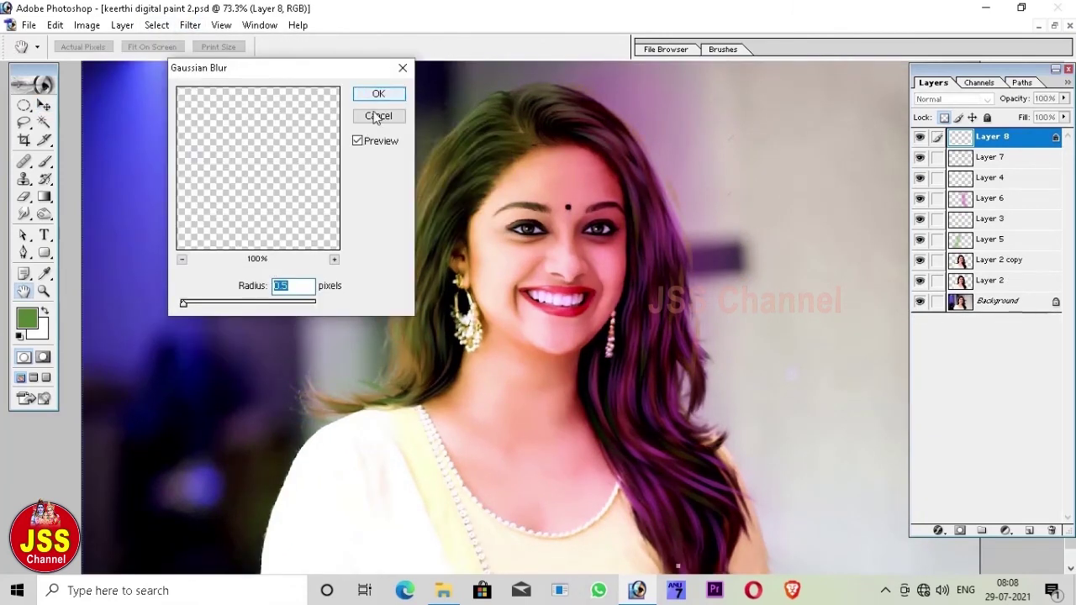
click(373, 94)
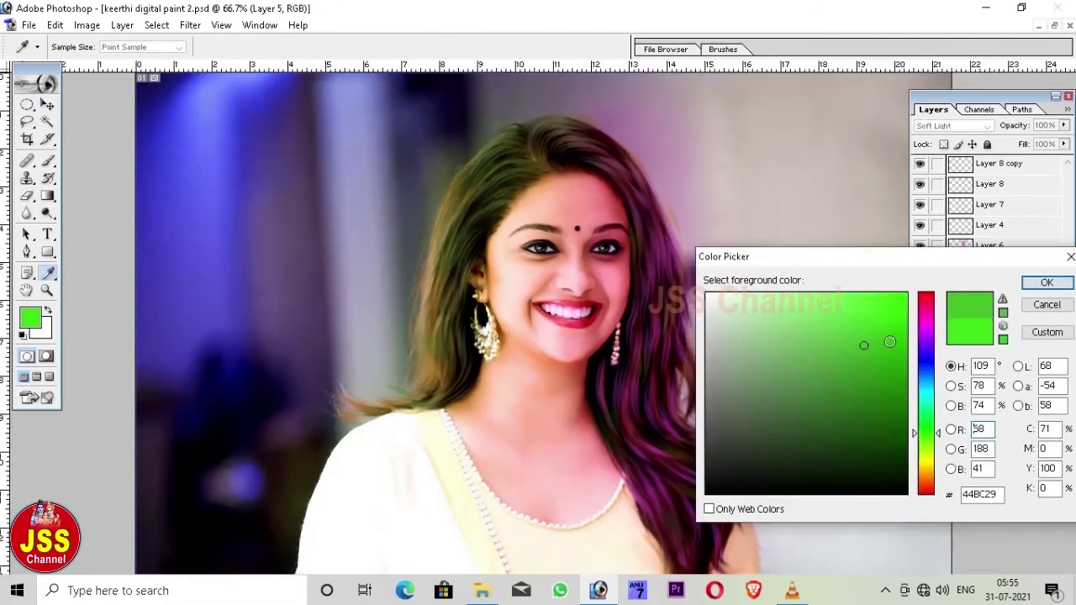
Paint bright green on a new layer over the left hair down to the shoulder
click(889, 336)
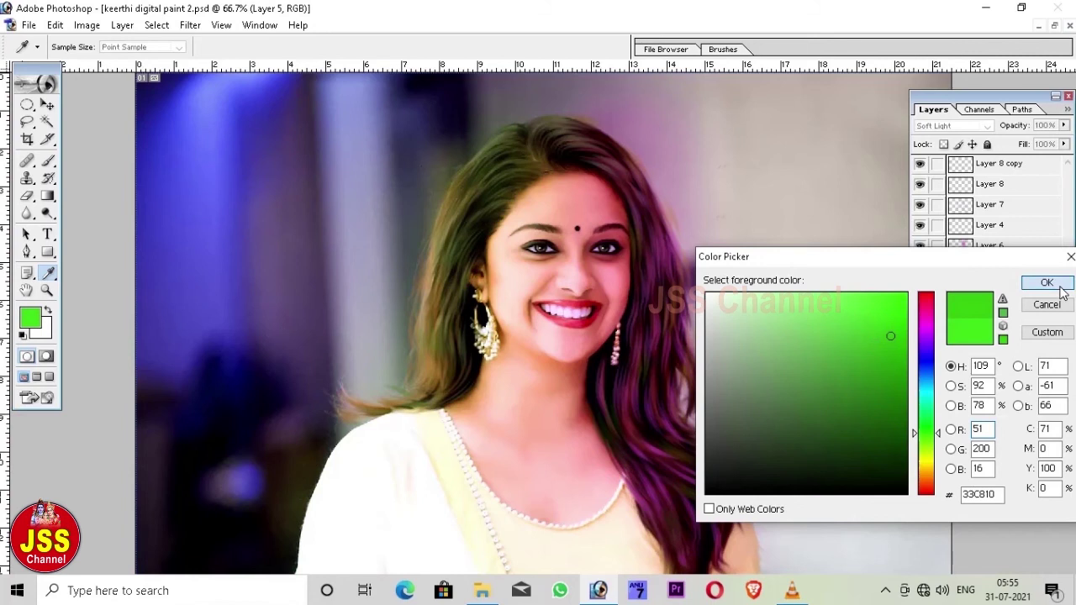
click(1058, 283)
key(ctrl+shift+alt+n)
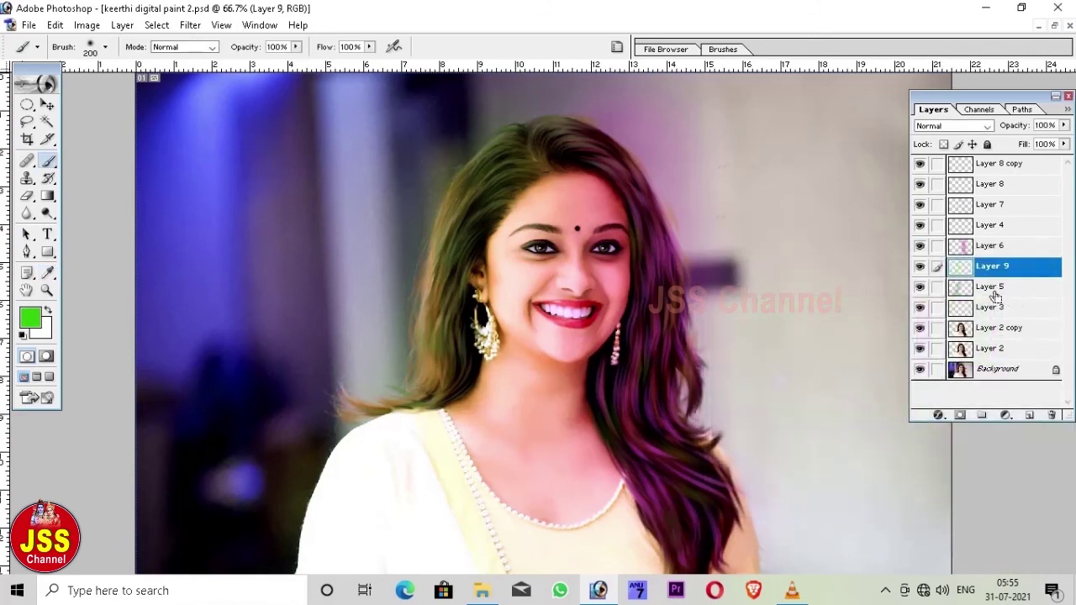
mouse_move(538, 180)
mouse_down()
mouse_move(498, 248)
mouse_move(482, 378)
mouse_up()
drag(403, 422, 281, 504)
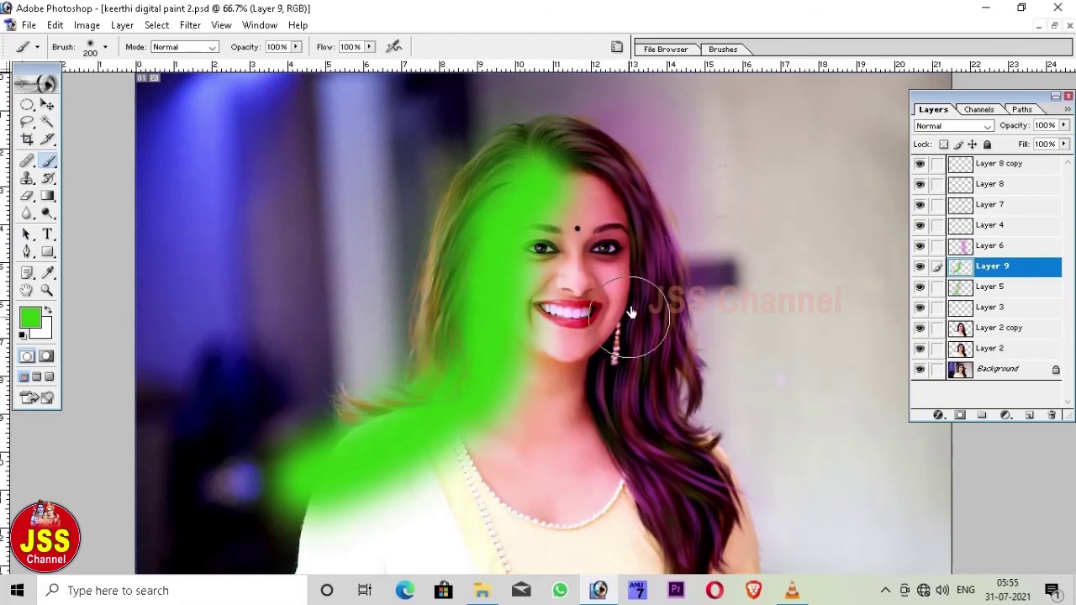
Set the green layer to Soft Light and size the eraser to 150 for the face
click(937, 125)
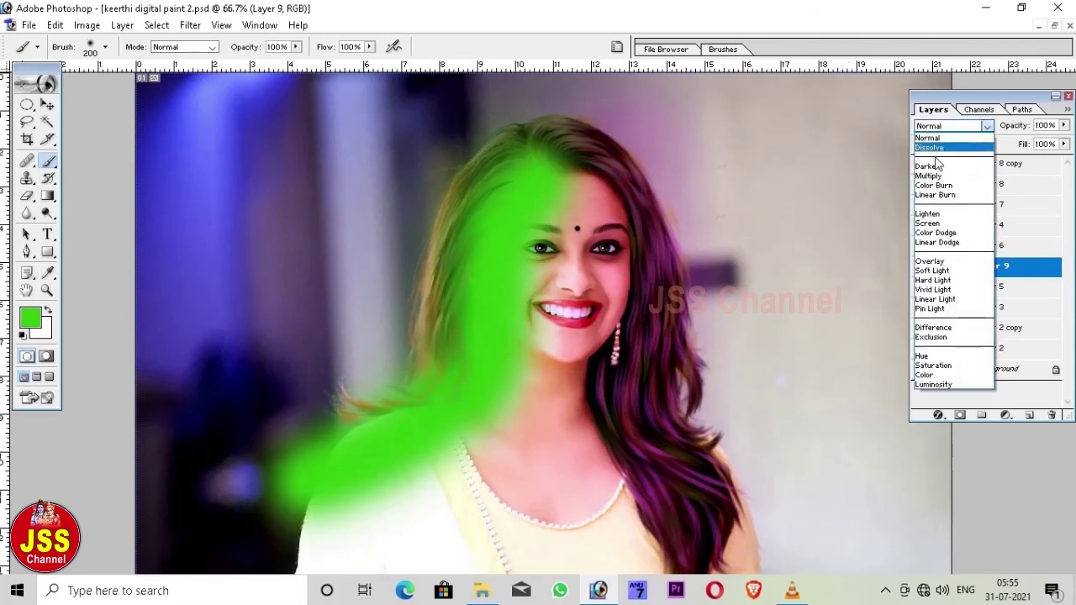
click(942, 271)
key(ctrl+plus)
key(e)
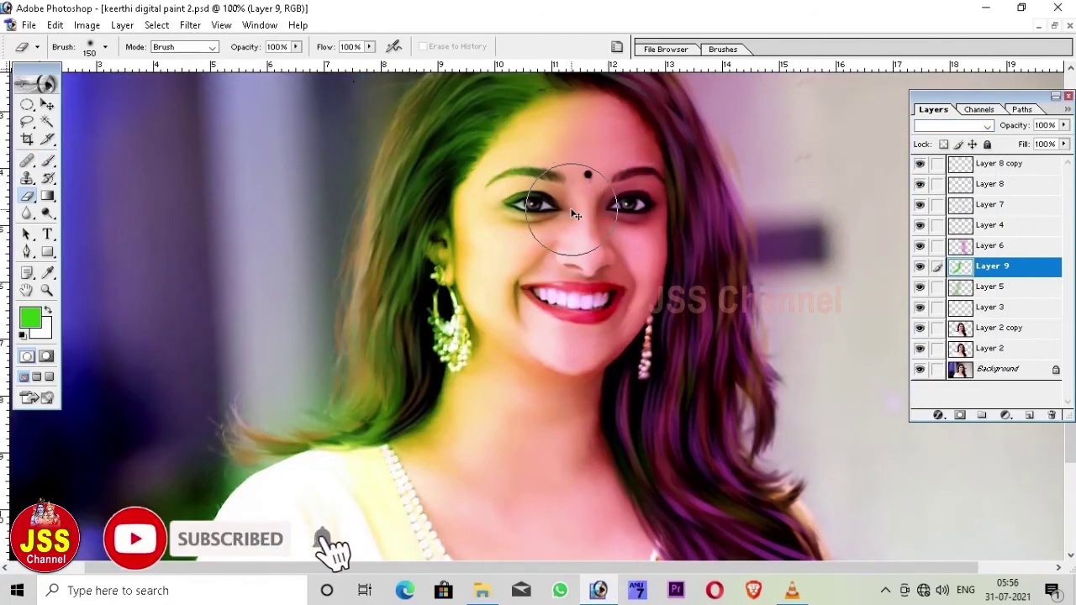
key(bracketright)
key(bracketright)
key(bracketleft)
key(bracketleft)
key(bracketleft)
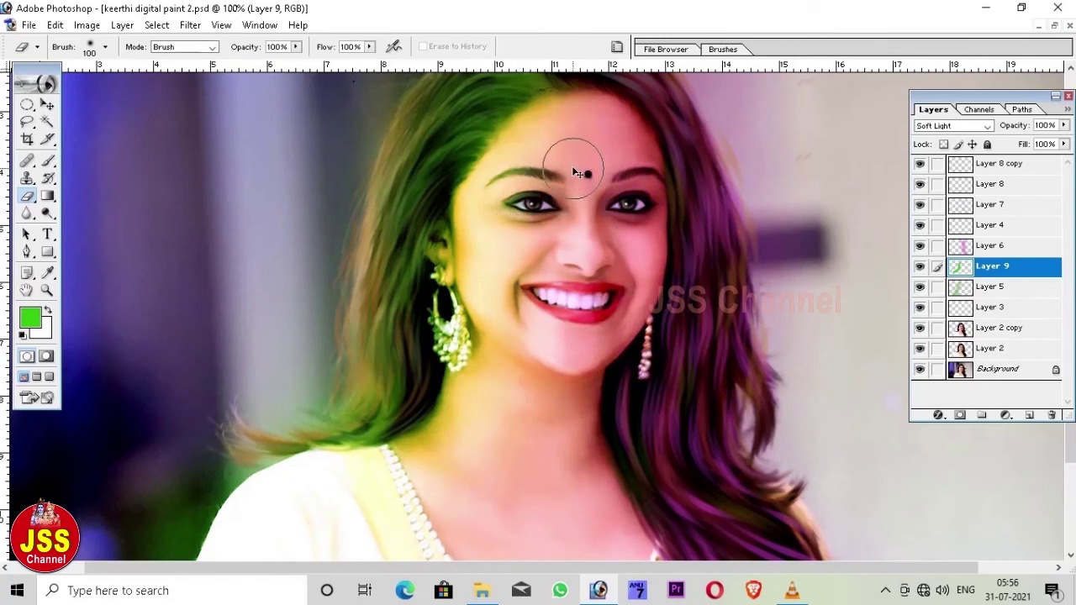
key(bracketright)
key(bracketright)
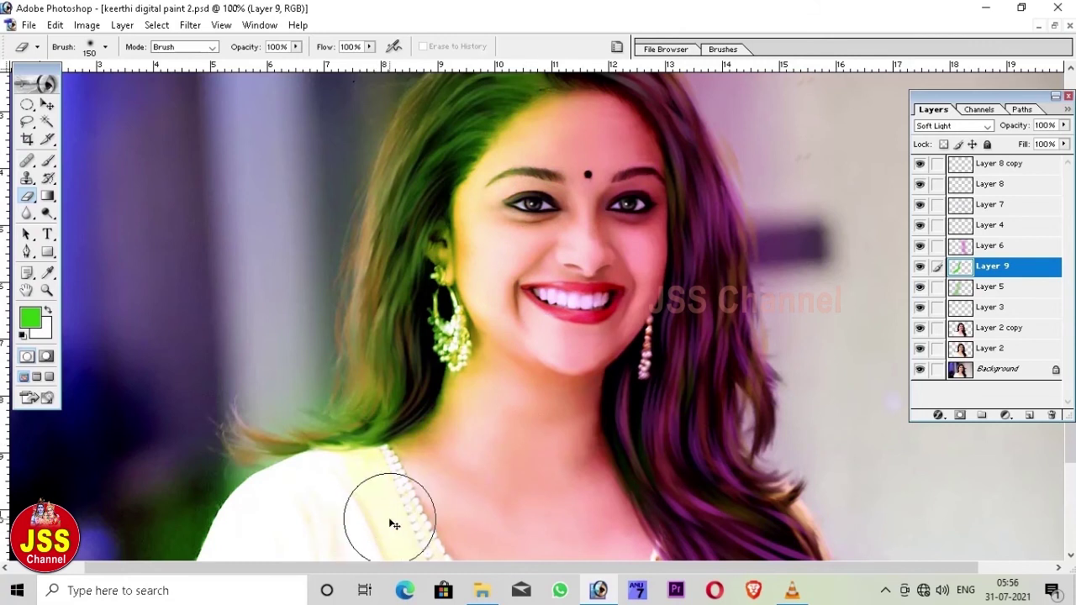
scroll(399, 522, up, 3)
scroll(498, 468, down, 2)
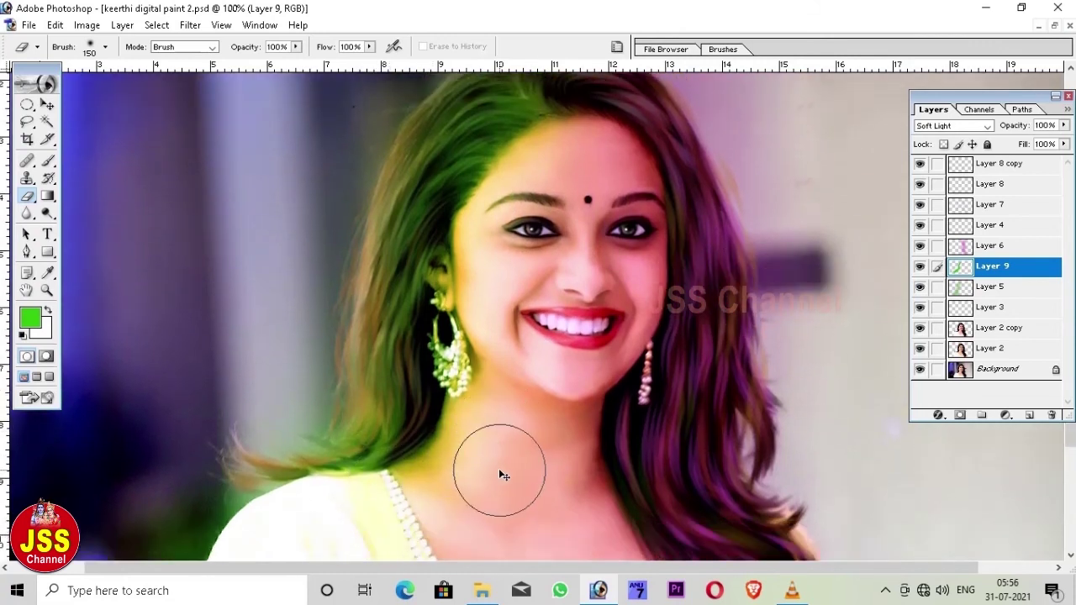
scroll(532, 395, up, 2)
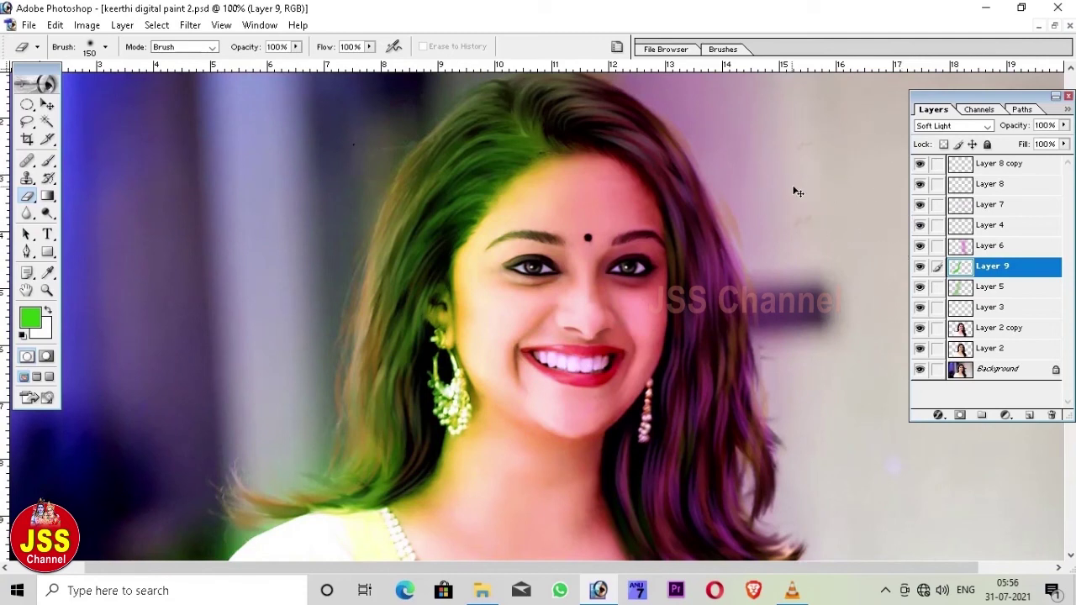
Shift the green tint's hue to -13 with Hue/Saturation
key(ctrl+u)
click(802, 253)
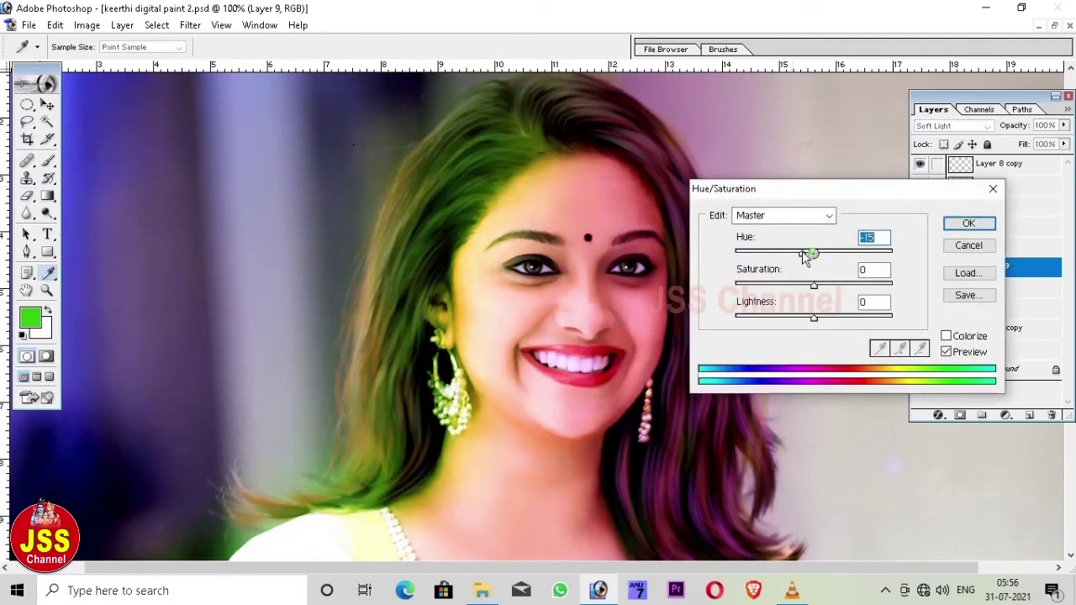
drag(797, 255, 788, 255)
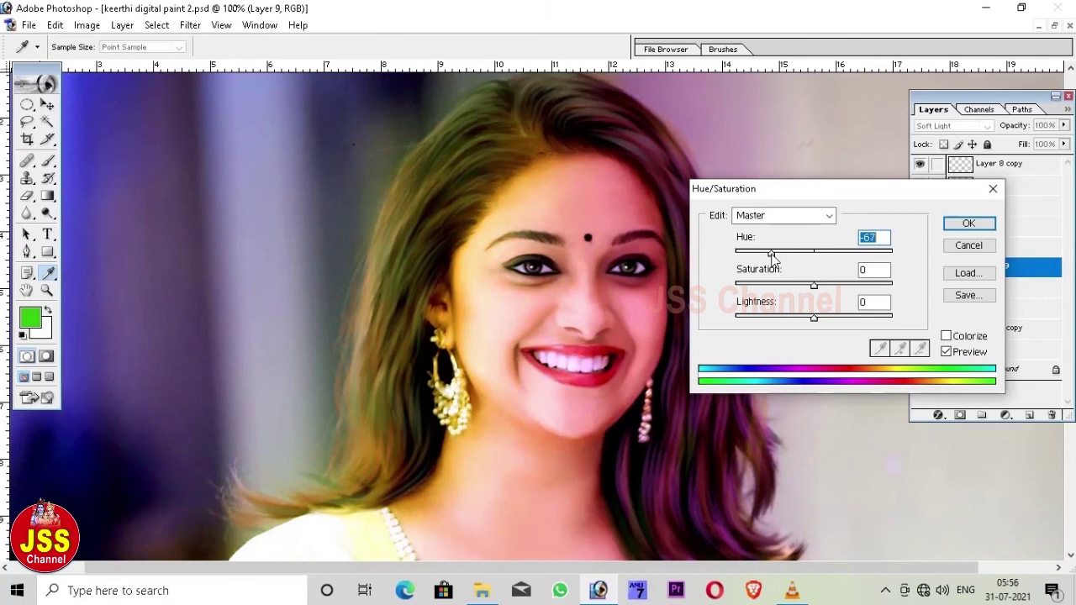
click(802, 254)
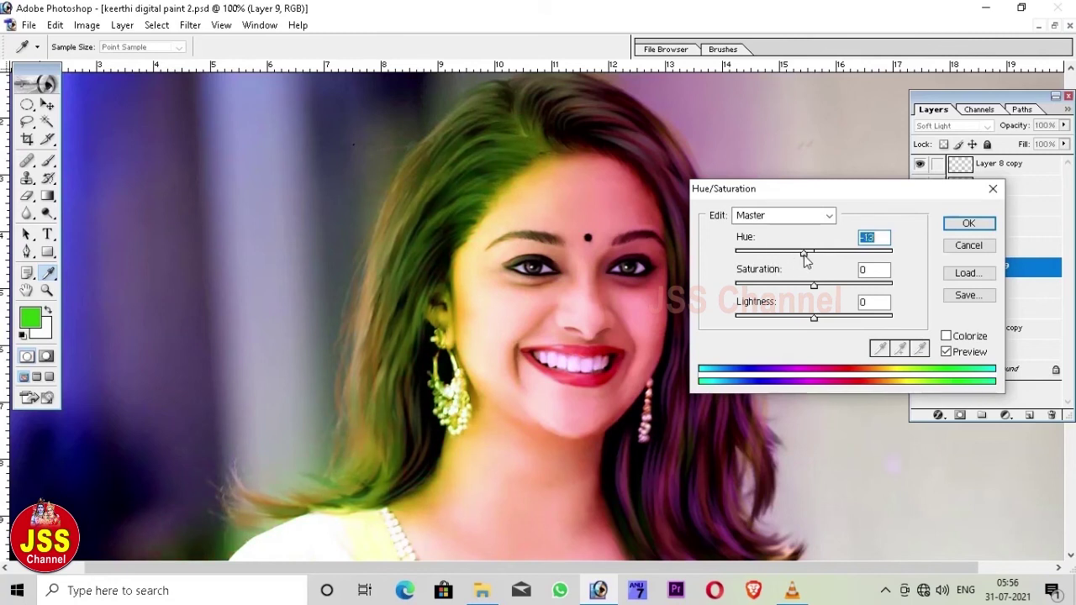
click(967, 223)
key(e)
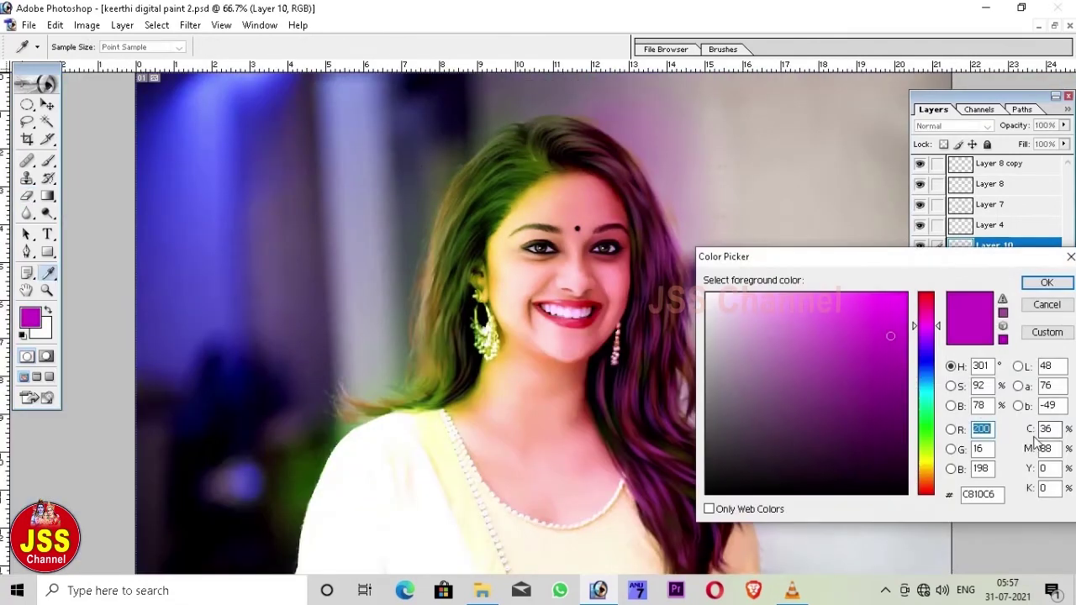
Paint bright magenta down the right hair and blend it as Soft Light
click(869, 314)
click(1046, 283)
key(b)
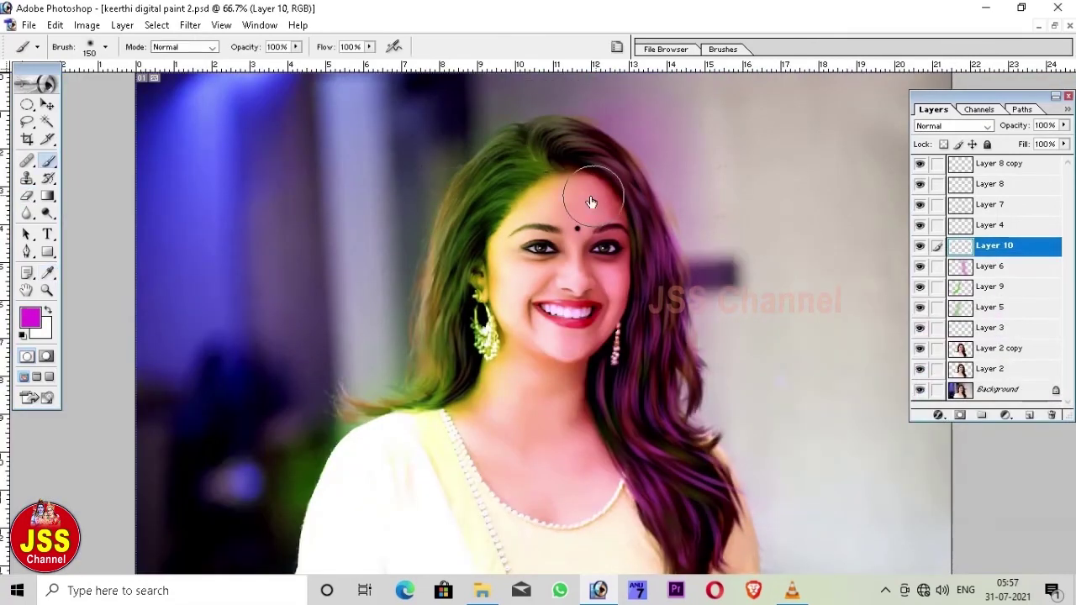
mouse_move(595, 185)
mouse_down()
mouse_move(643, 291)
mouse_move(601, 504)
mouse_up()
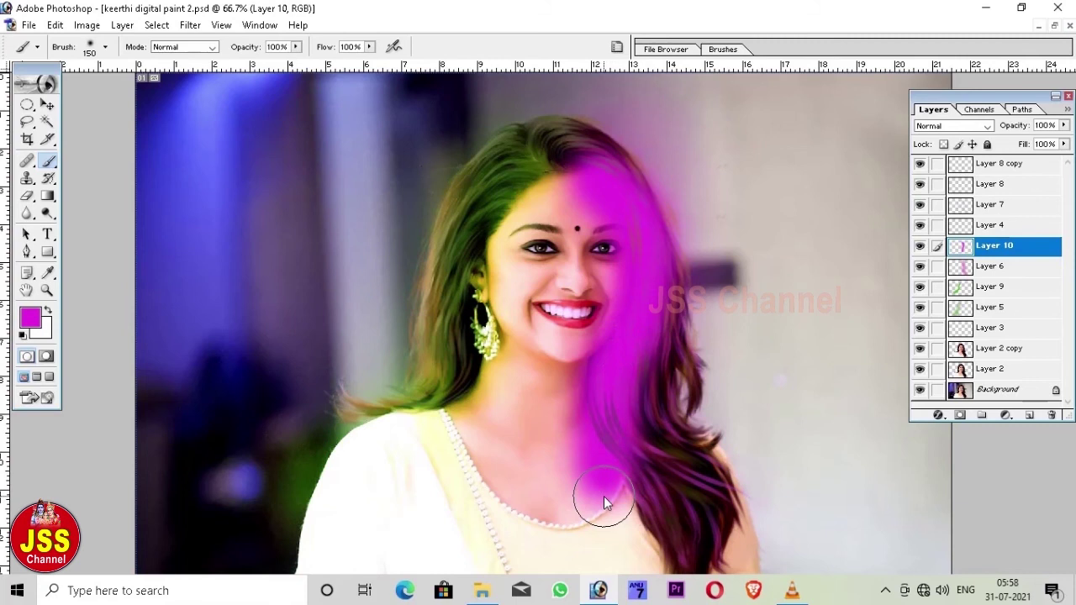
drag(618, 504, 655, 560)
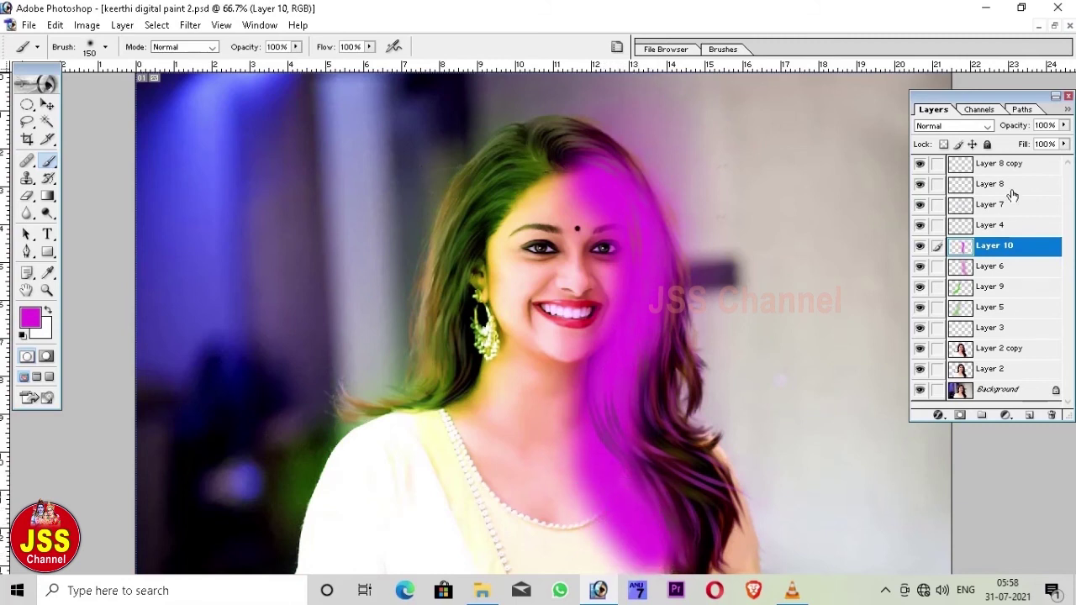
click(954, 125)
click(933, 269)
Erase the magenta from the forehead with a 200 eraser and compare layer visibility
key(e)
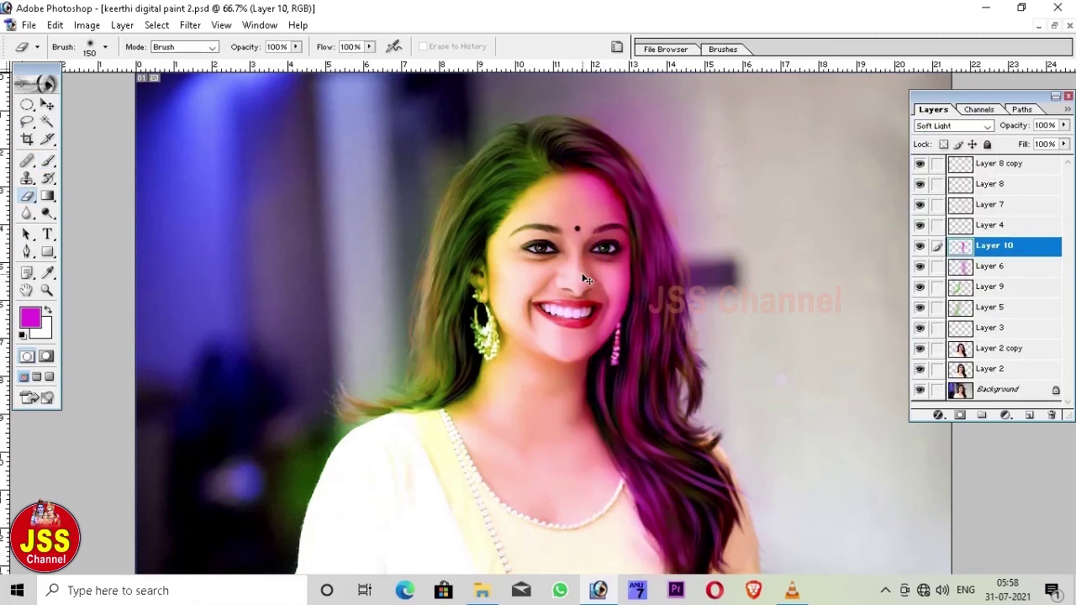
drag(558, 202, 577, 213)
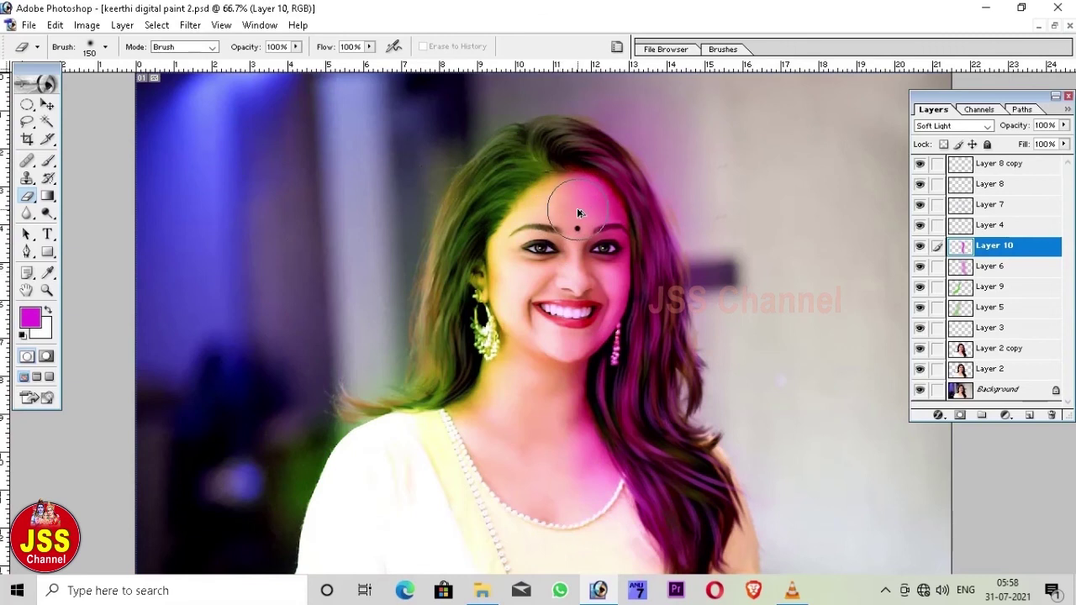
key(bracketright)
drag(578, 213, 547, 445)
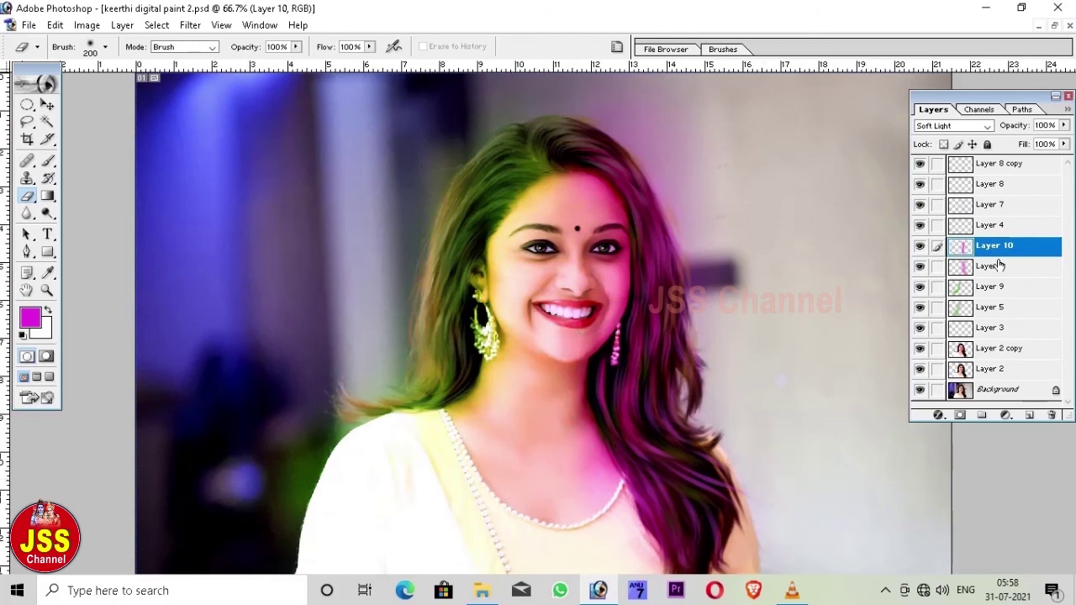
click(920, 247)
click(1063, 126)
Lower the magenta layer's opacity to 62% and trace a path from the brows down the cheek
drag(1042, 144, 1031, 144)
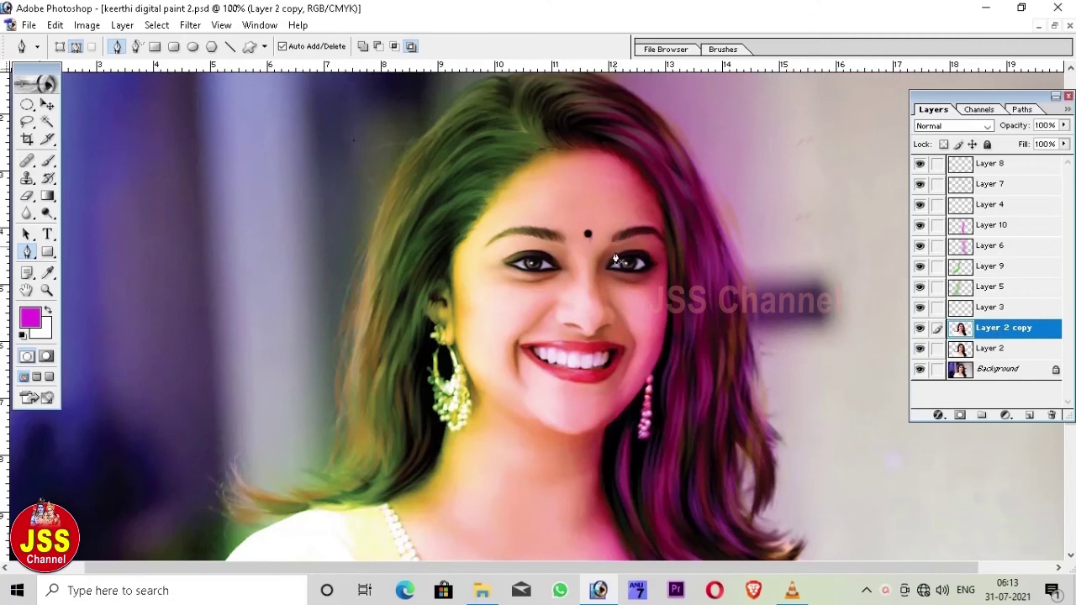
drag(604, 271, 618, 228)
drag(519, 194, 532, 222)
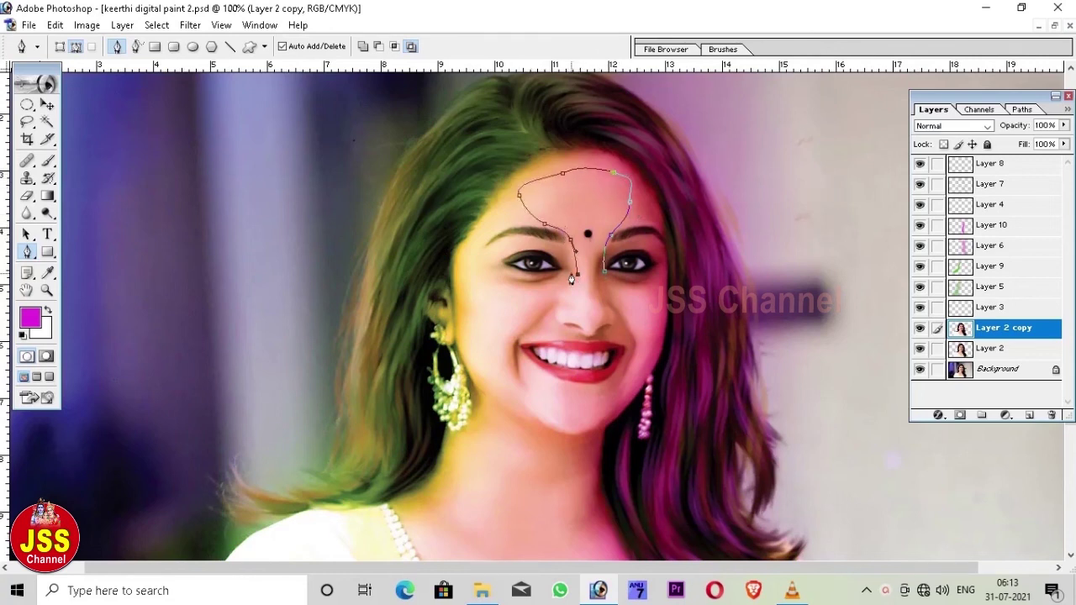
mouse_move(545, 294)
mouse_down()
mouse_move(522, 307)
mouse_move(494, 359)
mouse_up()
click(543, 303)
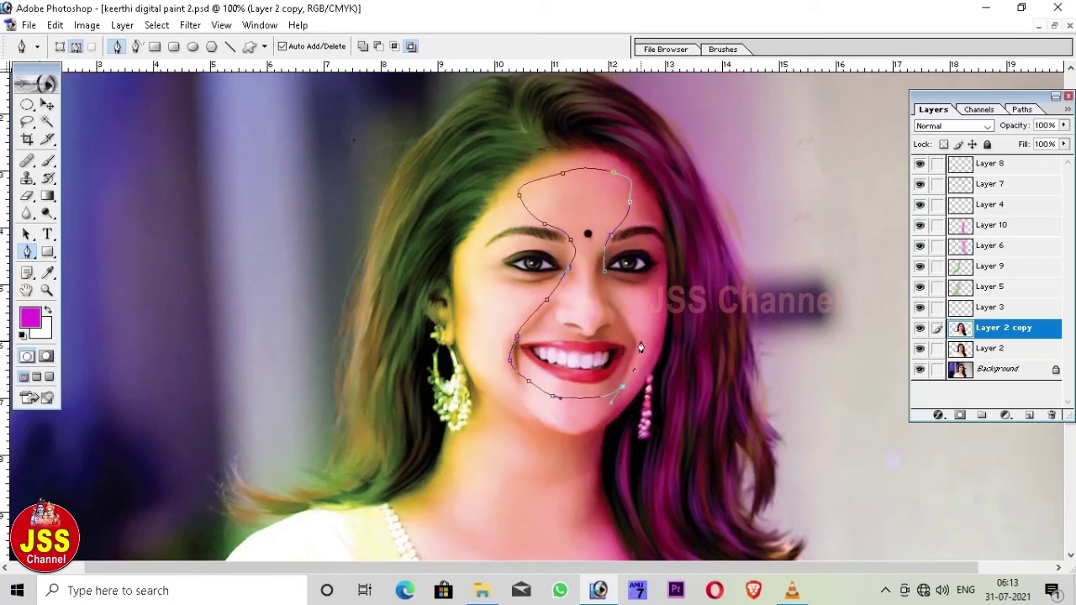
Turn the face path into a 50-pixel feathered selection and copy it to Layer 11
key(ctrl+Return)
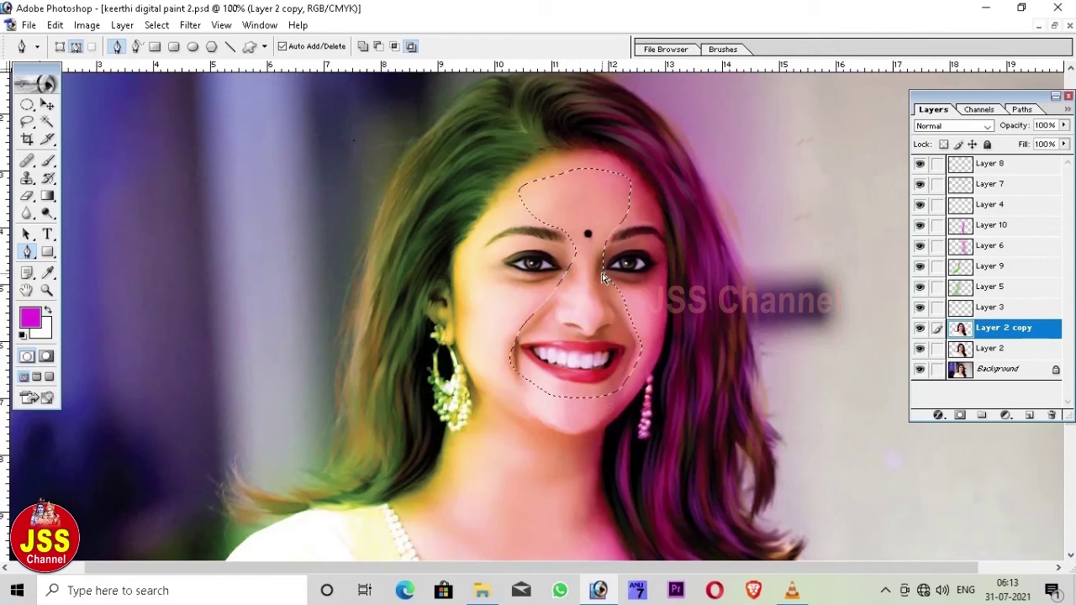
key(ctrl+alt+d)
text(50)
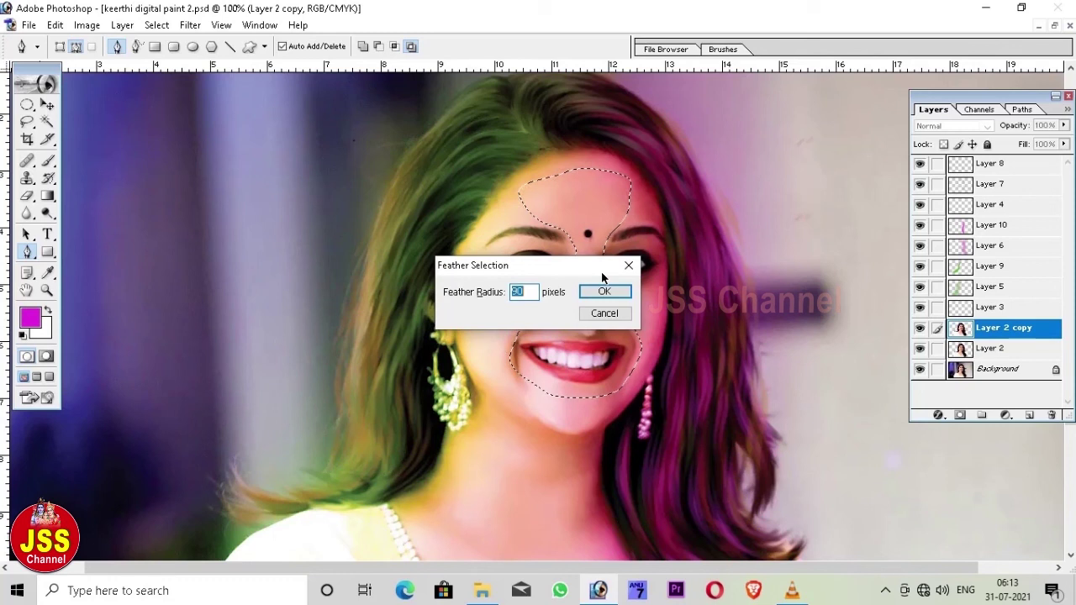
key(Return)
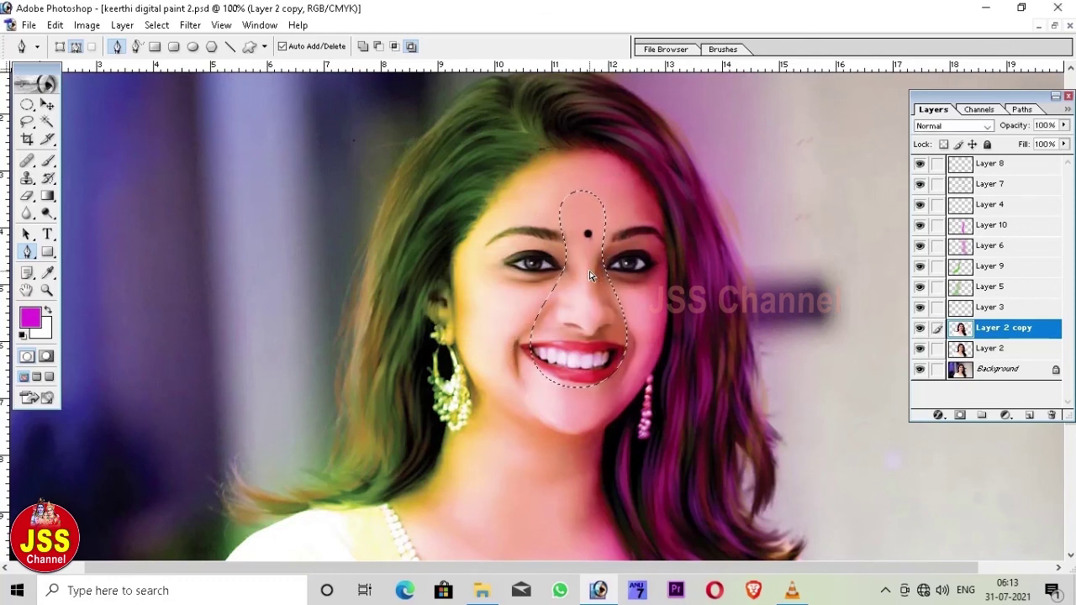
key(ctrl+j)
click(920, 329)
Color-balance the Layer 11 face patch to Red +100 and Blue +14
key(v)
key(i)
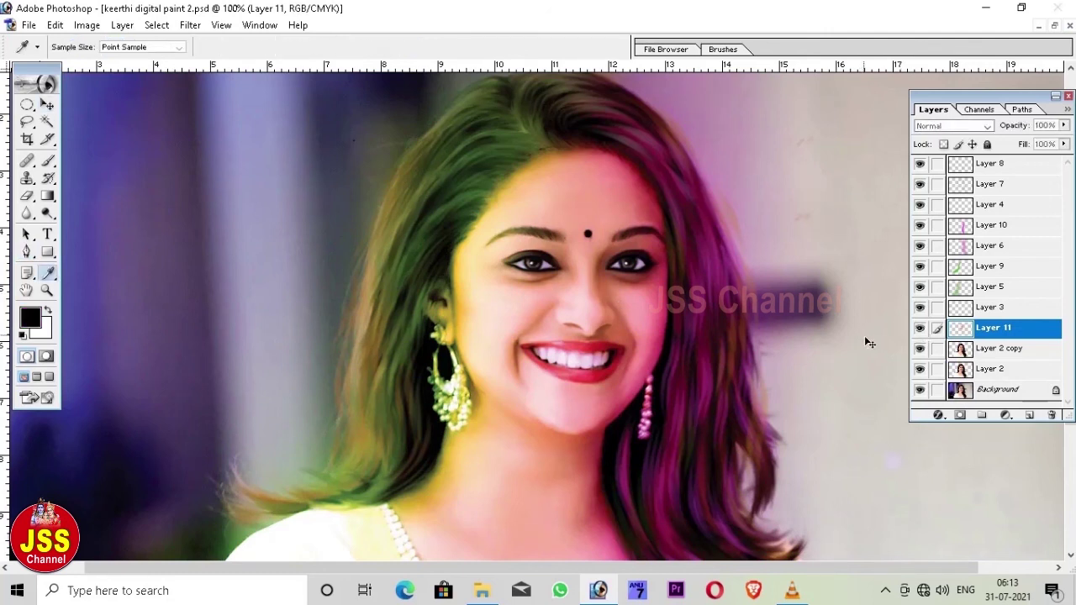
key(ctrl+b)
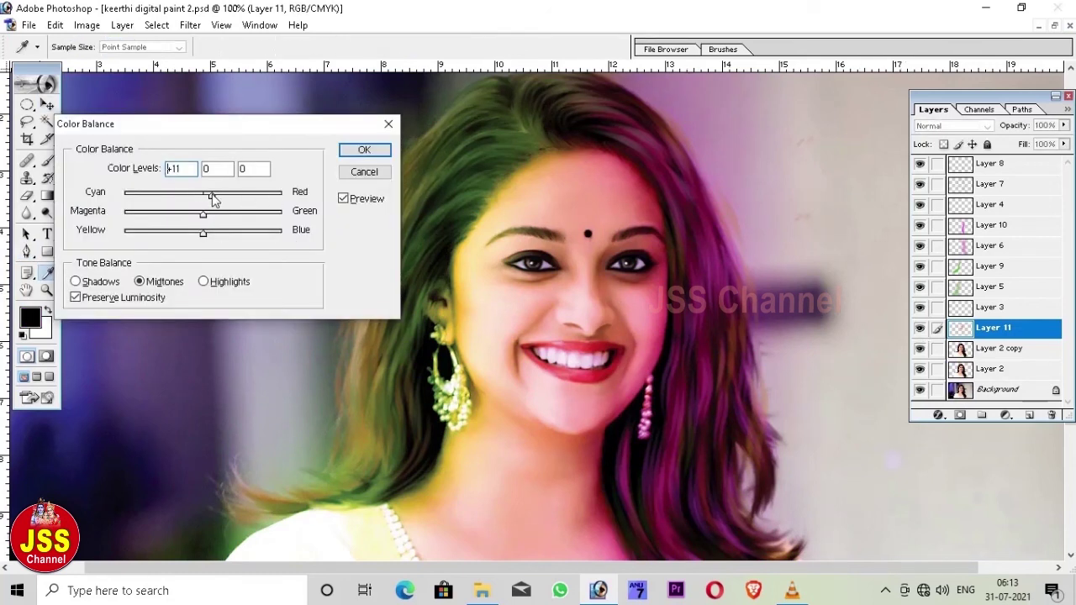
click(282, 197)
click(282, 231)
click(213, 239)
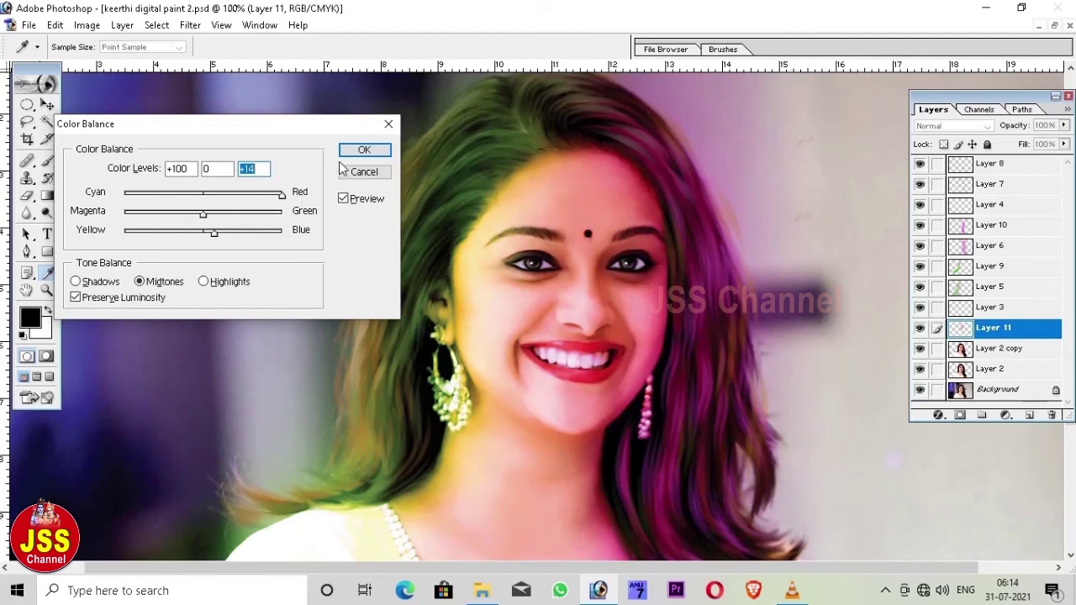
click(363, 149)
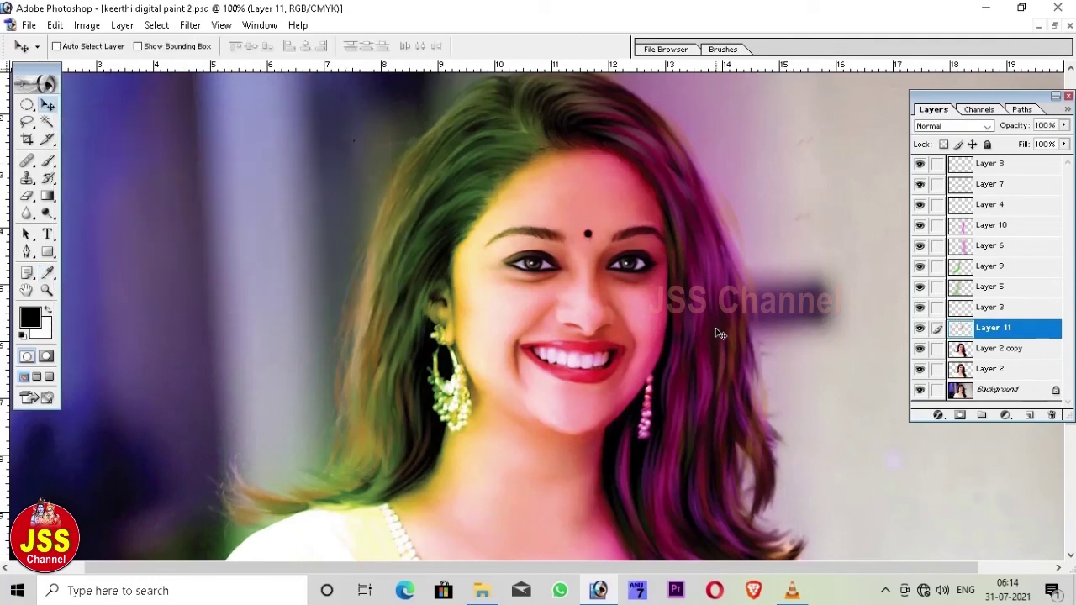
key(ctrl+b)
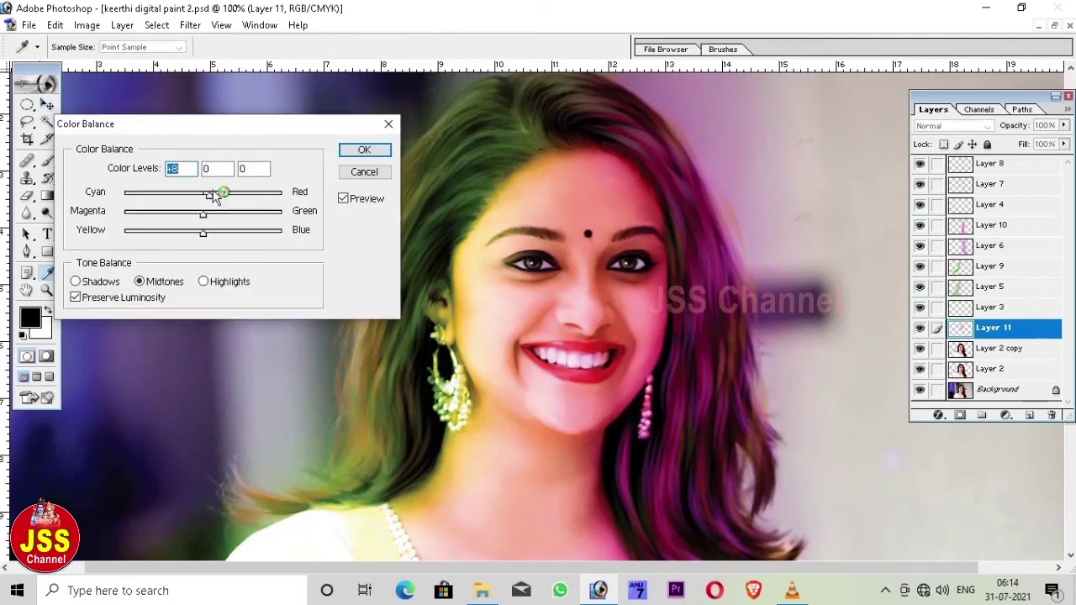
click(357, 151)
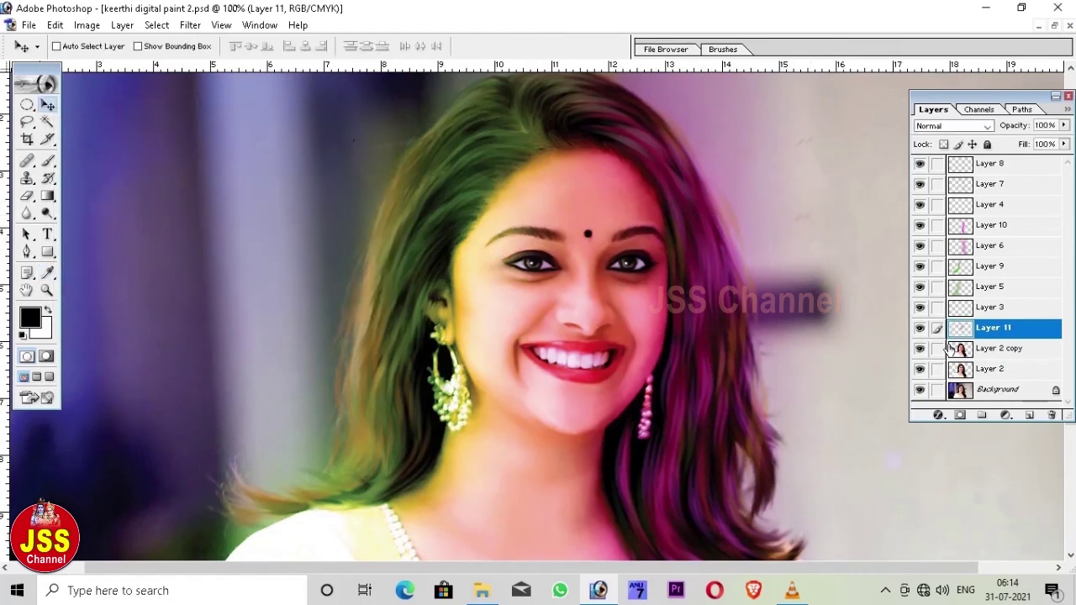
Tint Layer 2 copy's highlights toward blue with Color Balance Blue +17
click(995, 348)
key(ctrl+b)
click(204, 282)
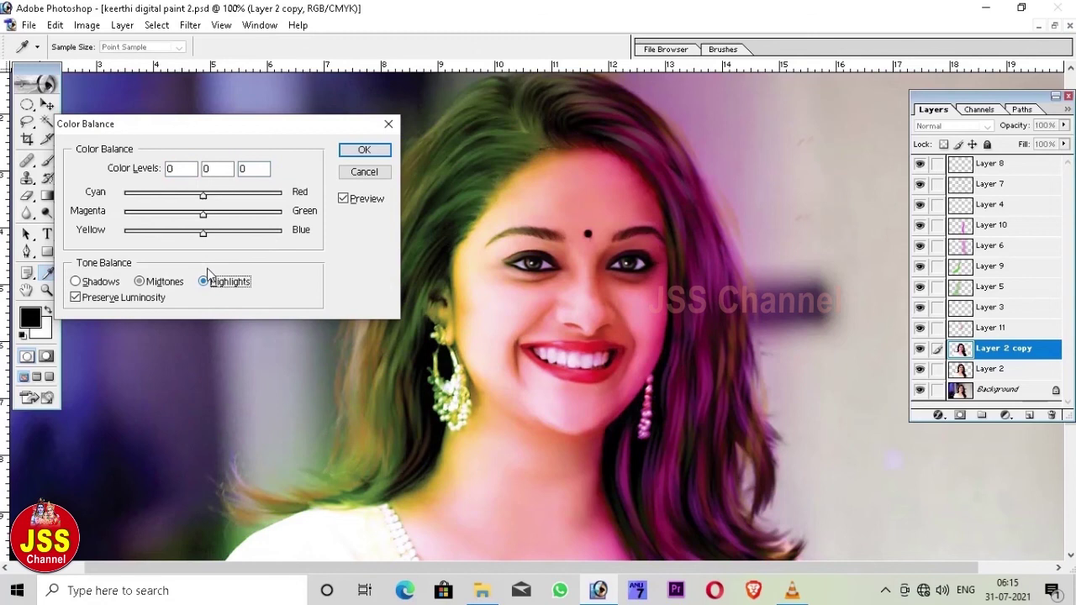
click(215, 233)
click(364, 150)
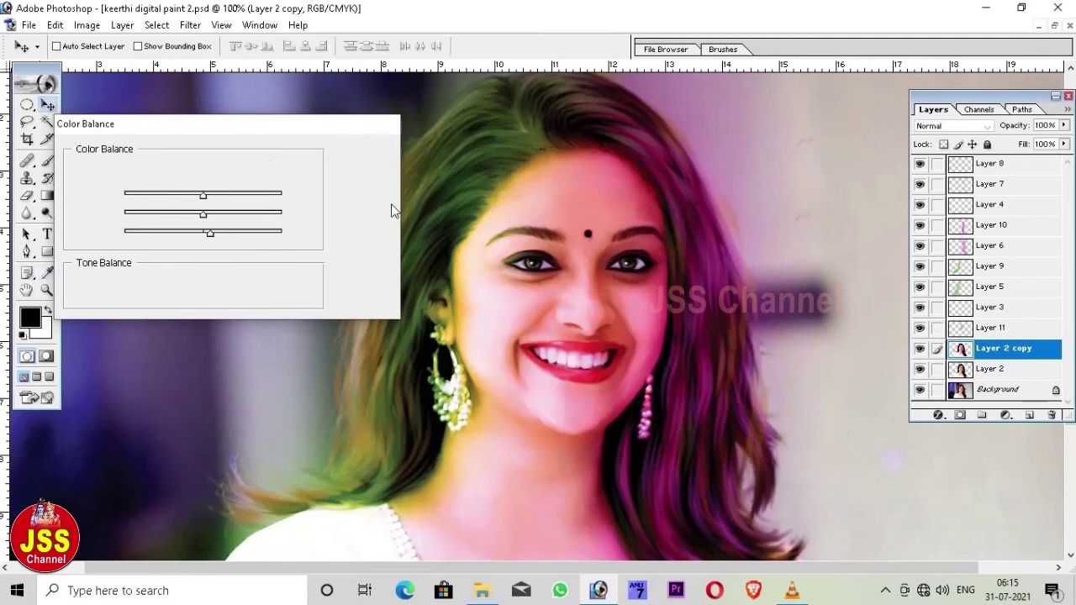
Zoom in close and frame the eyes and eyebrows
scroll(591, 353, down, 1)
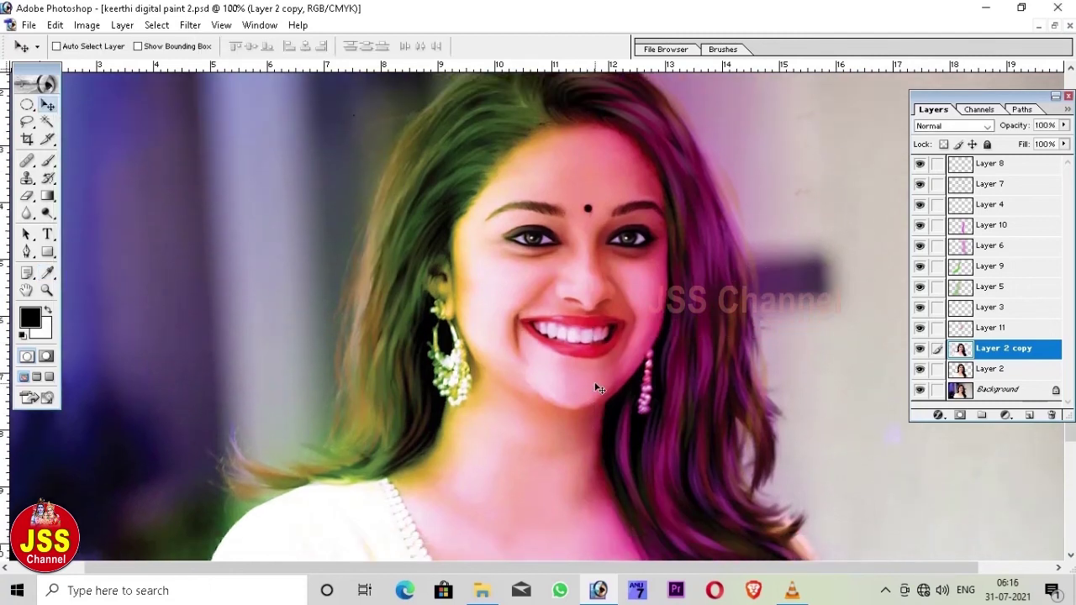
key(ctrl+plus)
key(ctrl+plus)
drag(894, 190, 795, 348)
mouse_move(744, 252)
mouse_down()
mouse_move(672, 319)
mouse_move(676, 420)
mouse_up()
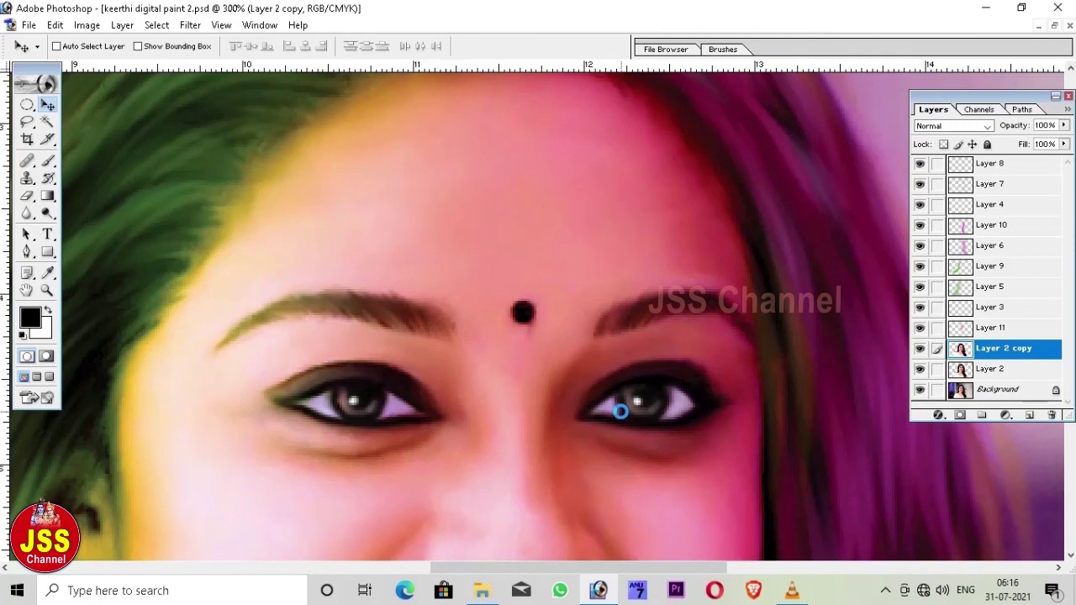
key(p)
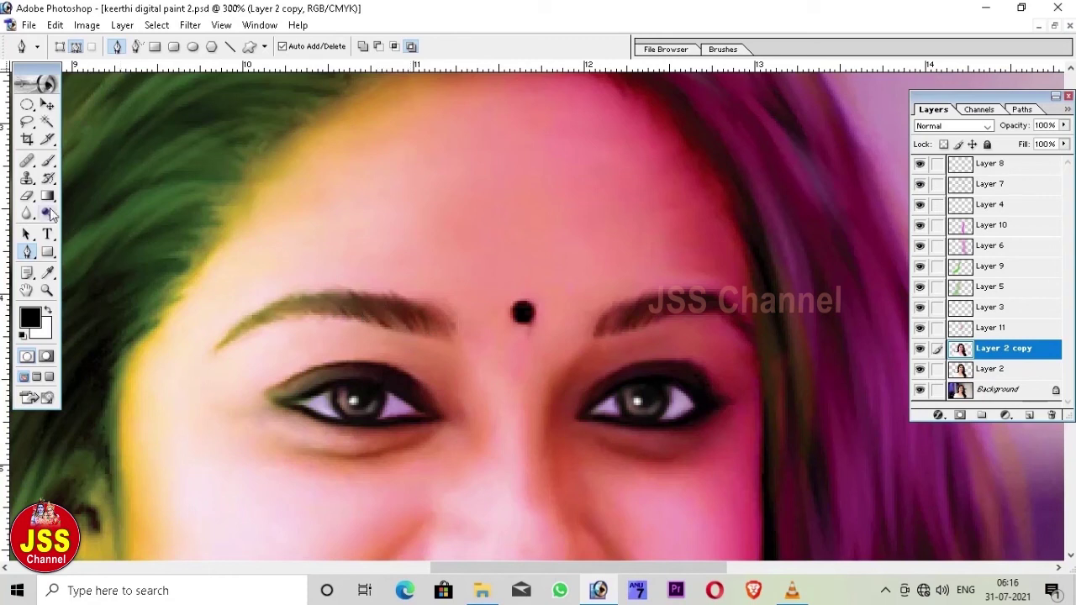
Draw curved Pen paths for hair strokes along the left eyebrow
click(47, 214)
key(p)
click(451, 339)
drag(406, 304, 390, 294)
key(Escape)
click(324, 293)
drag(360, 325, 388, 330)
key(Escape)
Add curved hair paths across the right eyebrow and extend the left brow hairs outward
click(599, 335)
drag(655, 296, 685, 292)
click(624, 329)
click(647, 323)
drag(739, 324, 736, 334)
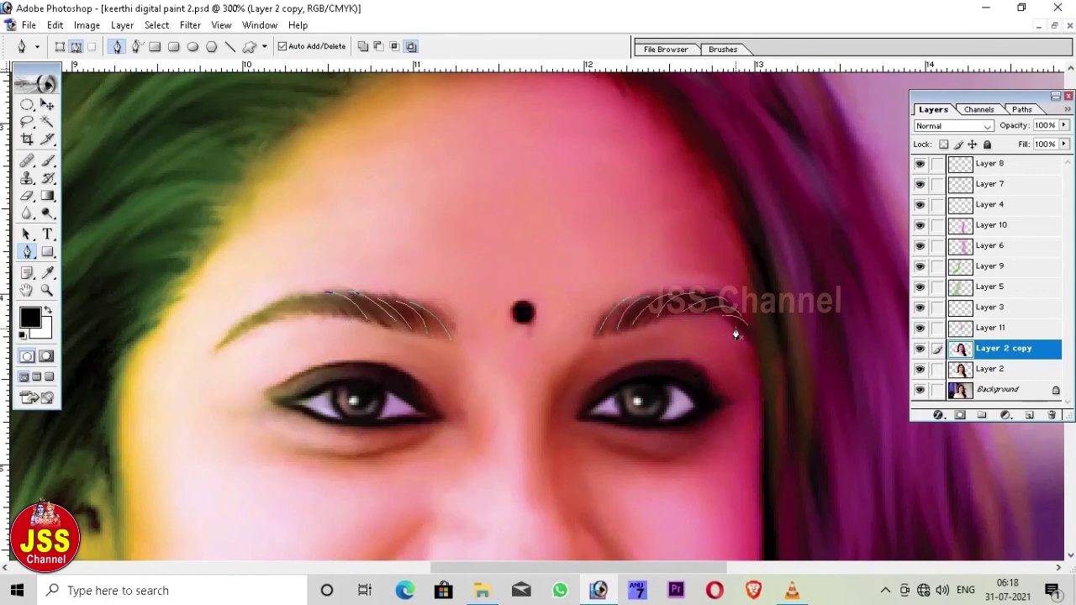
click(228, 332)
click(219, 348)
Stroke the brow-hair paths with the brush on new Layer 12, then delete the paths
key(ctrl+shift+alt+n)
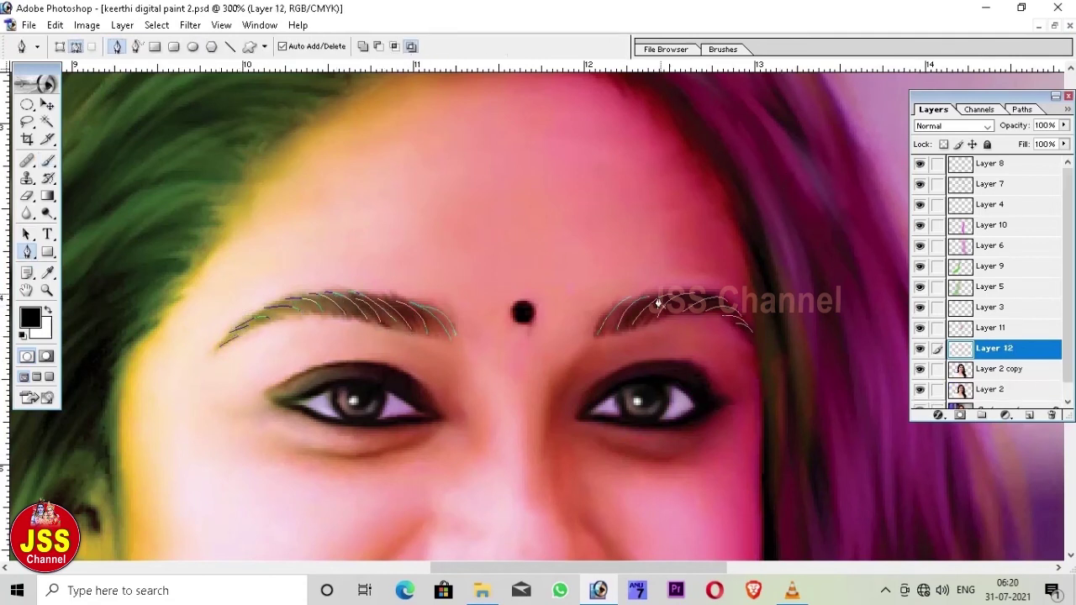
right_click(658, 304)
click(722, 431)
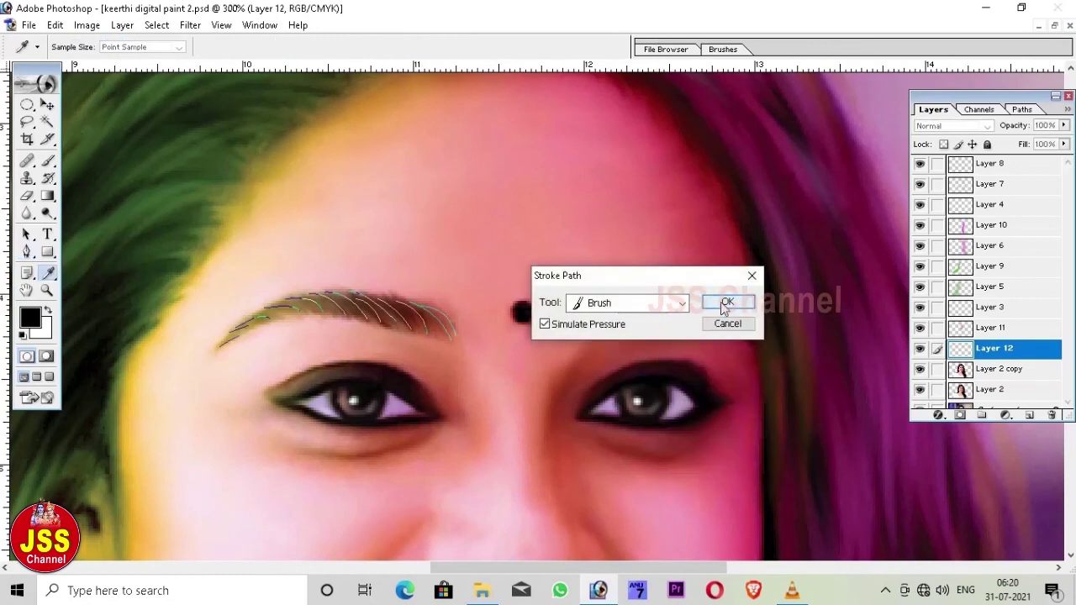
click(724, 305)
key(a)
mouse_move(121, 152)
mouse_down()
mouse_move(829, 417)
mouse_move(815, 416)
mouse_up()
key(Delete)
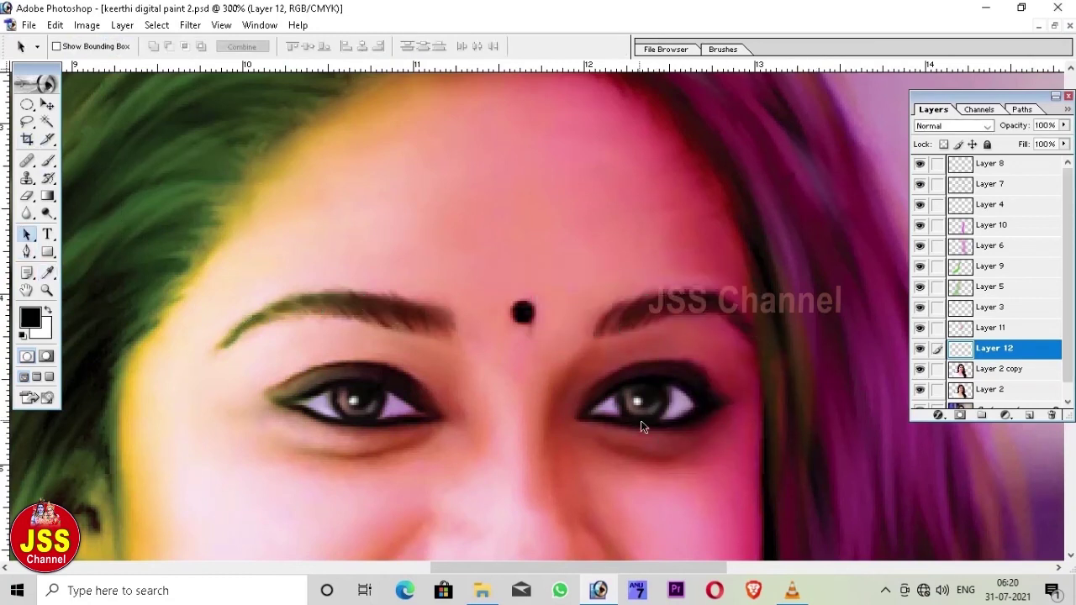
click(920, 349)
click(920, 349)
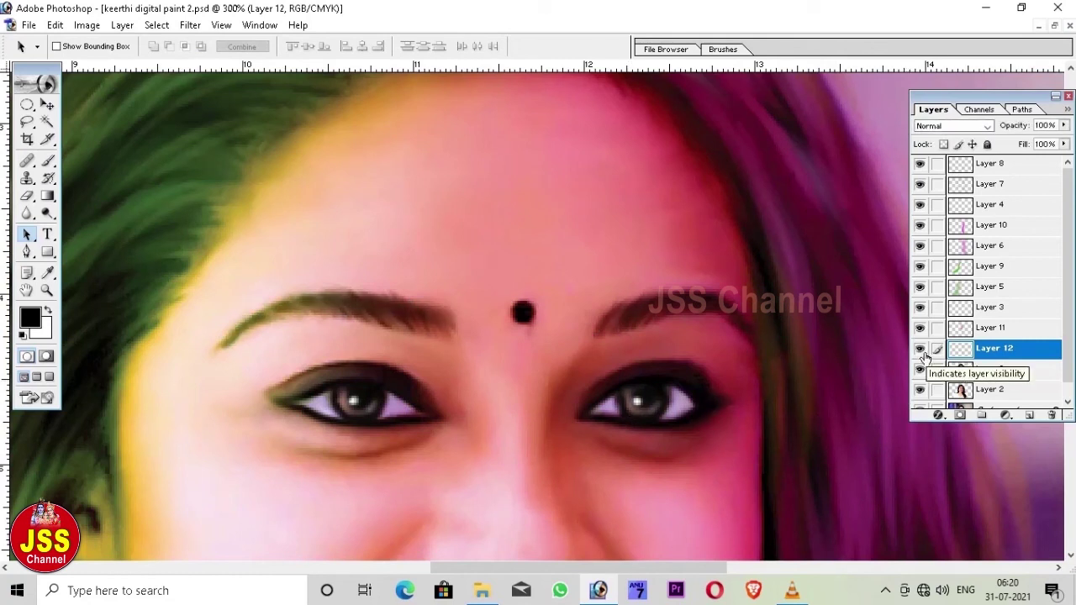
key(ctrl+minus)
key(ctrl+minus)
key(ctrl+minus)
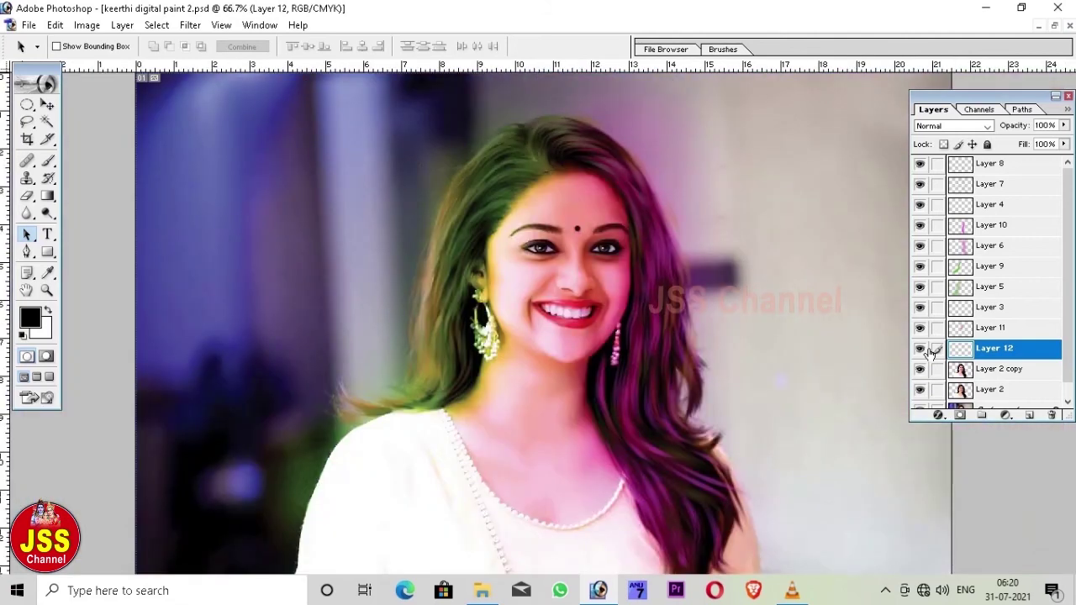
key(ctrl+plus)
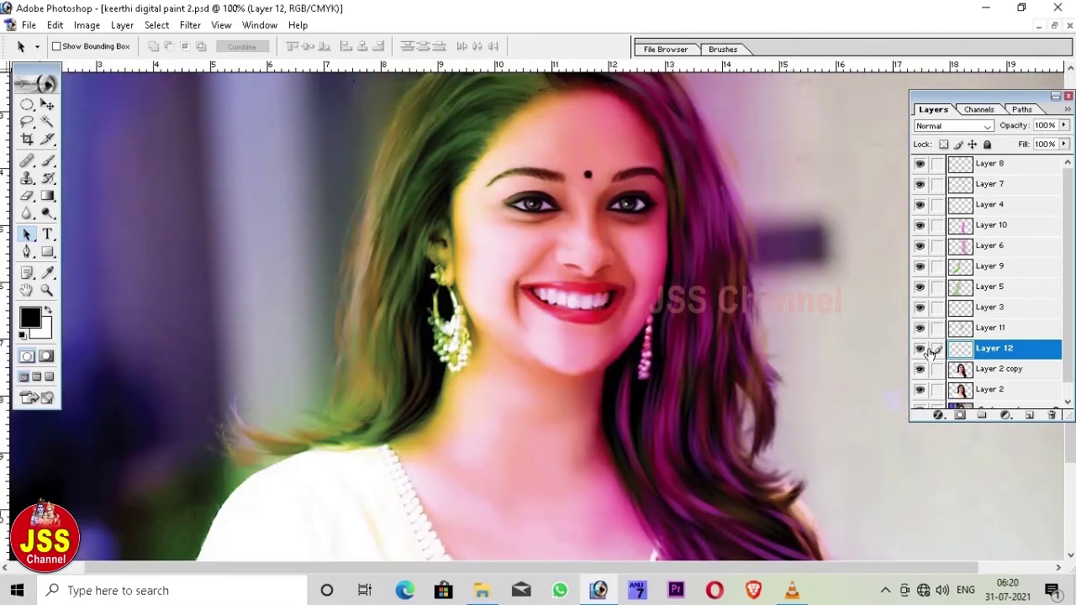
key(ctrl+minus)
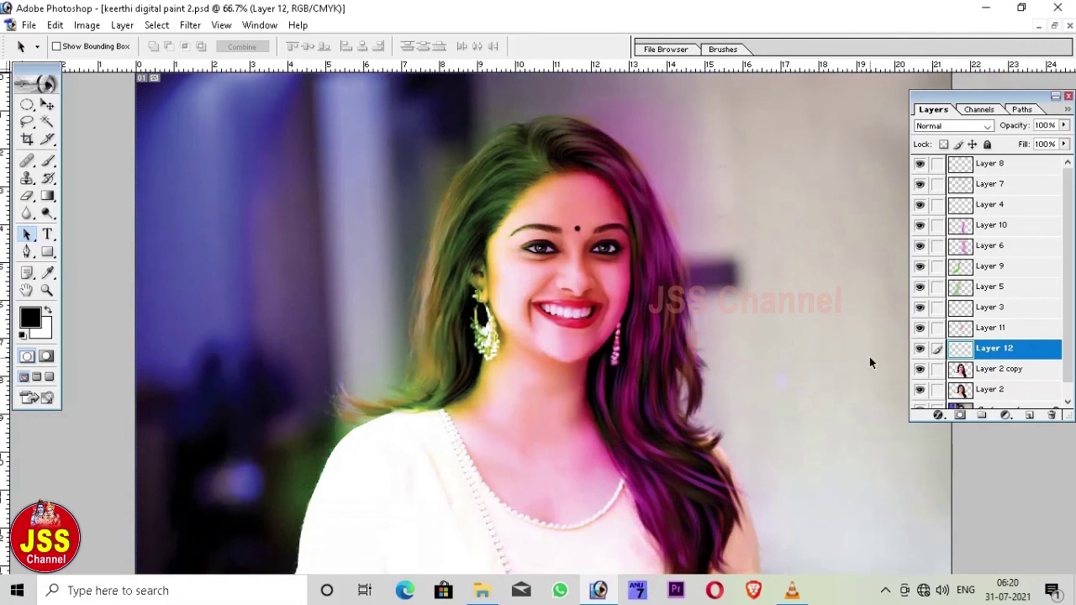
key(ctrl+minus)
key(c)
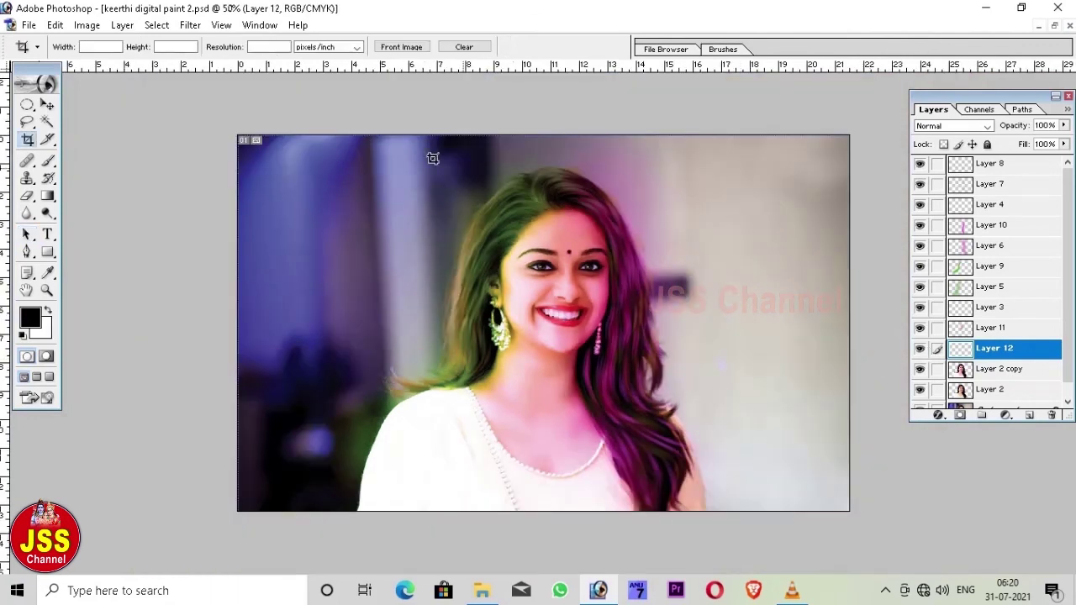
Crop to a narrower frame around the woman and load a layer's shape as the figure selection
drag(312, 127, 751, 487)
drag(751, 487, 751, 497)
key(Return)
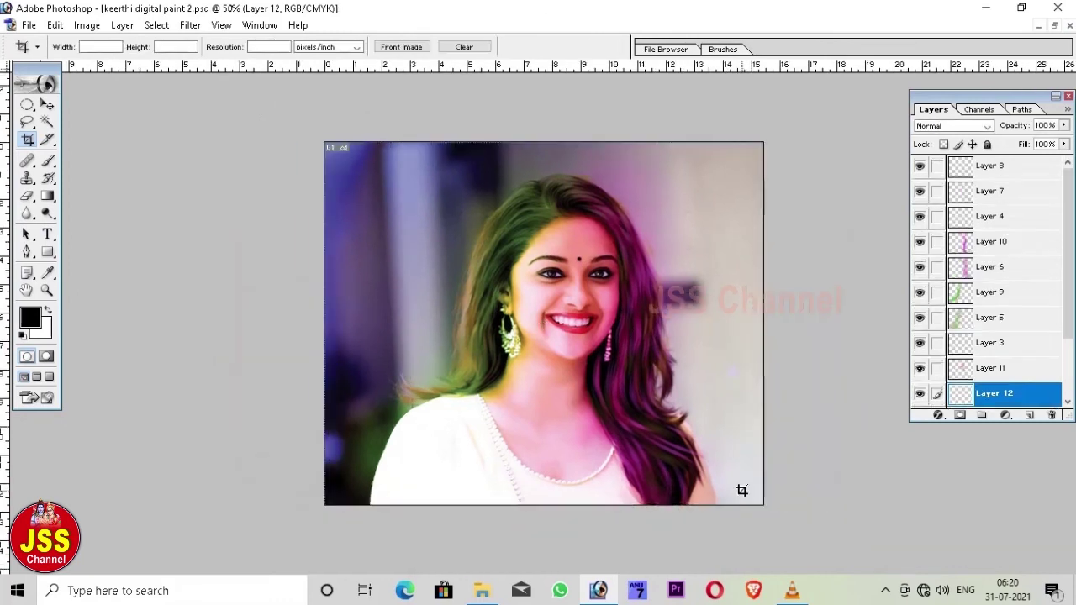
key(ctrl+0)
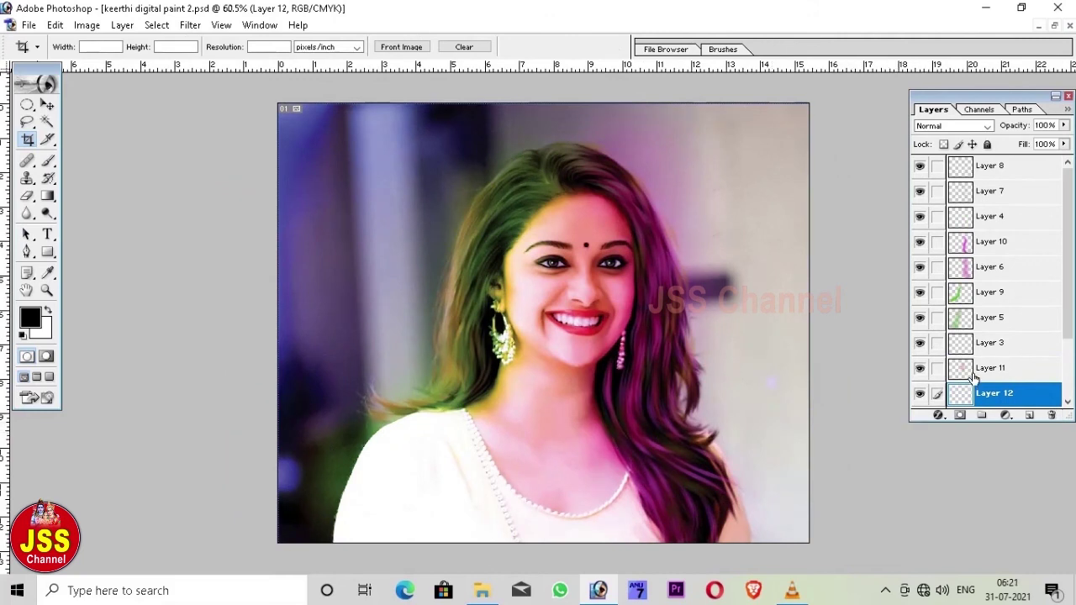
scroll(918, 398, down, 3)
ctrl+click(961, 346)
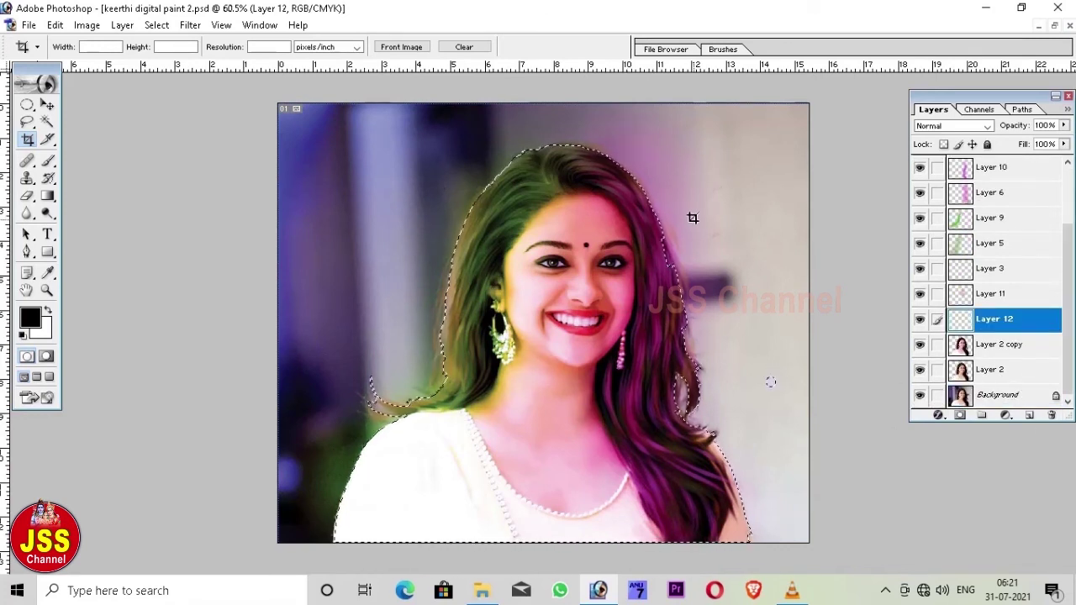
Feather the figure selection by 50 pixels and invert it to the background
key(ctrl+alt+d)
text(50)
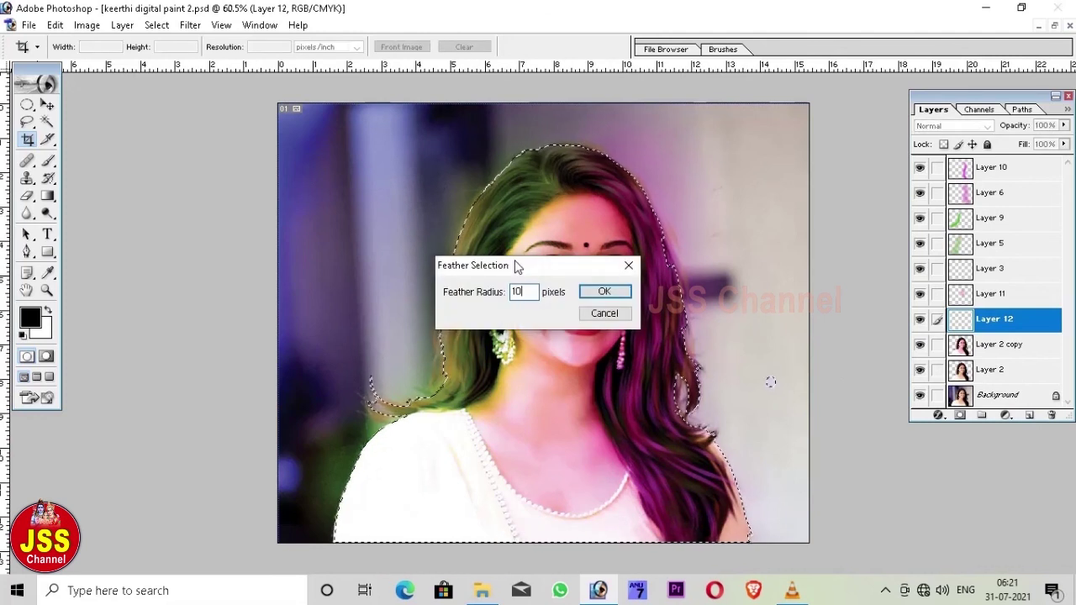
key(Return)
key(ctrl+shift+i)
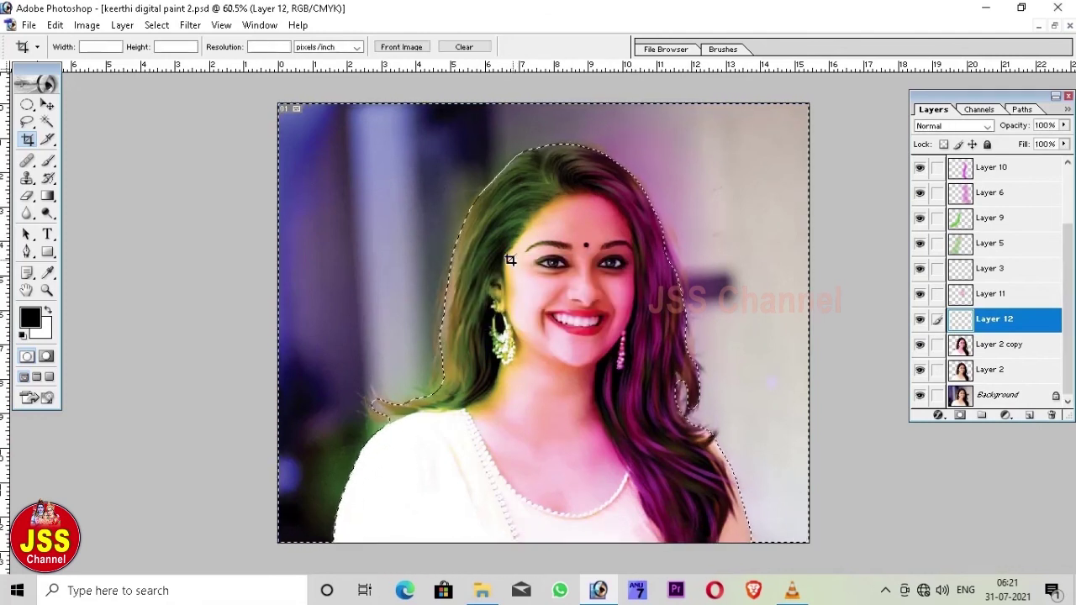
Make Layer 10 active, deselect, and toggle the Background photo's visibility
click(990, 242)
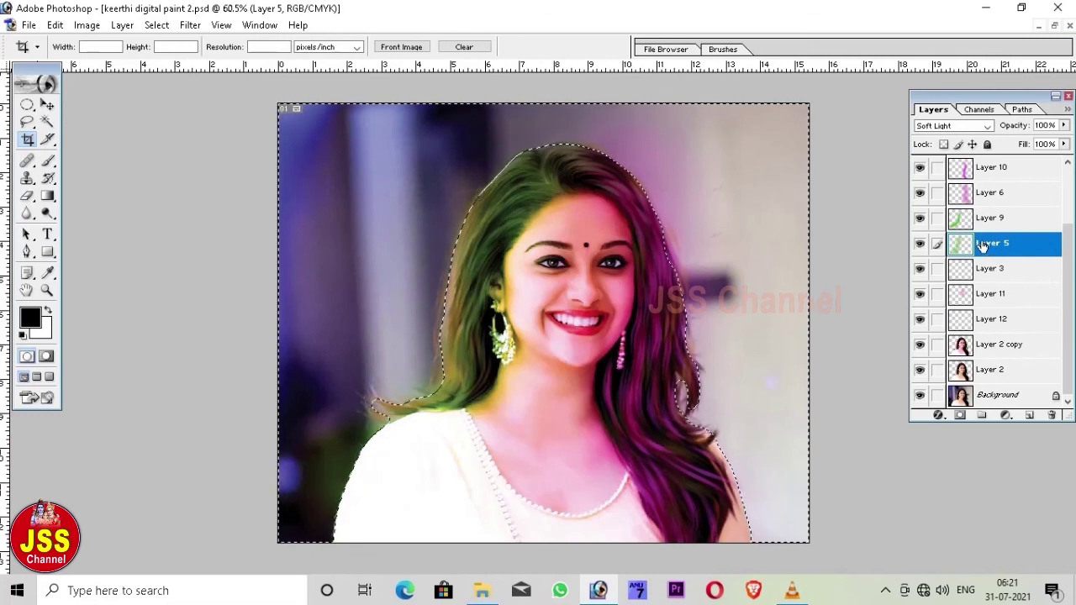
click(981, 218)
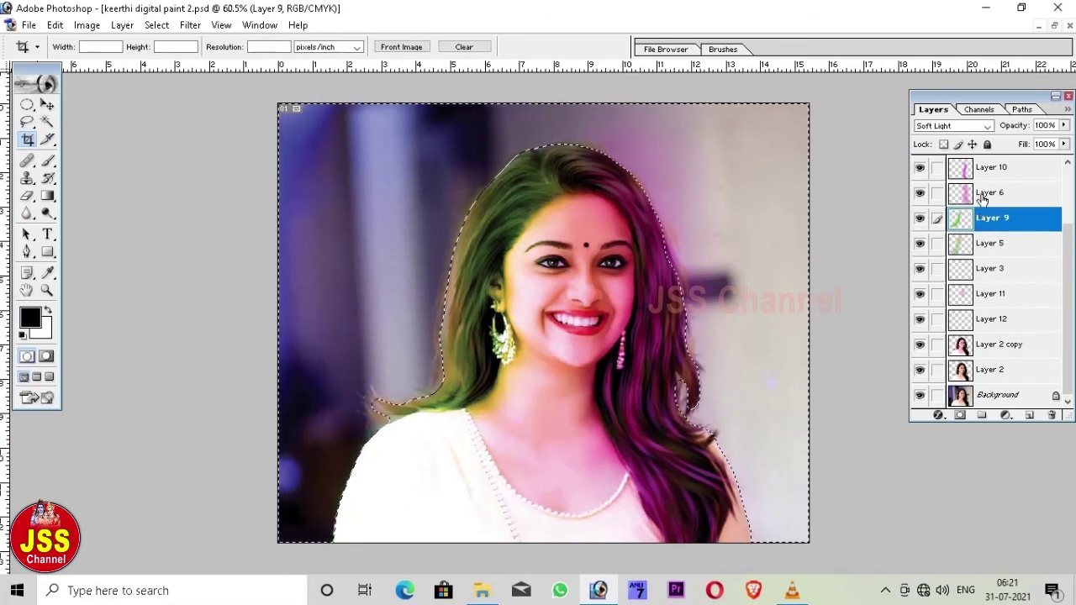
click(987, 194)
click(987, 171)
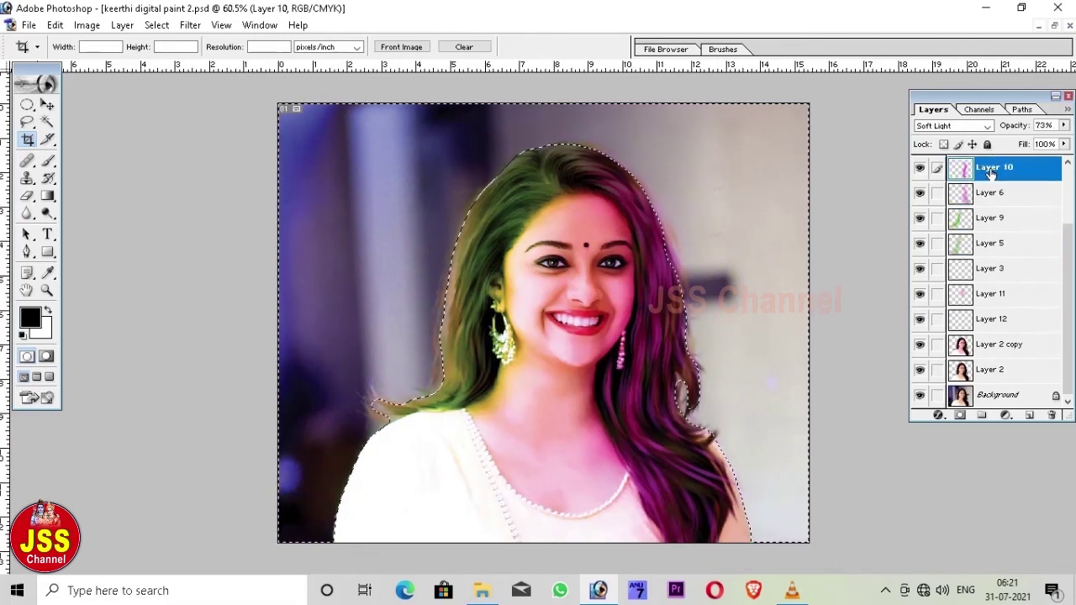
key(ctrl+d)
click(920, 395)
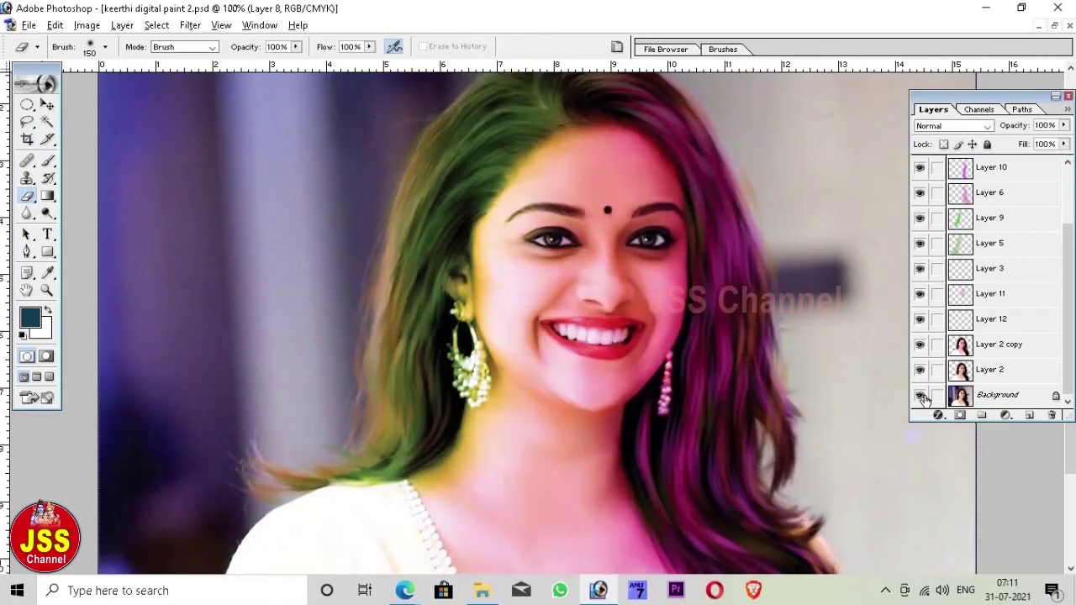
alt+click(920, 396)
key(z)
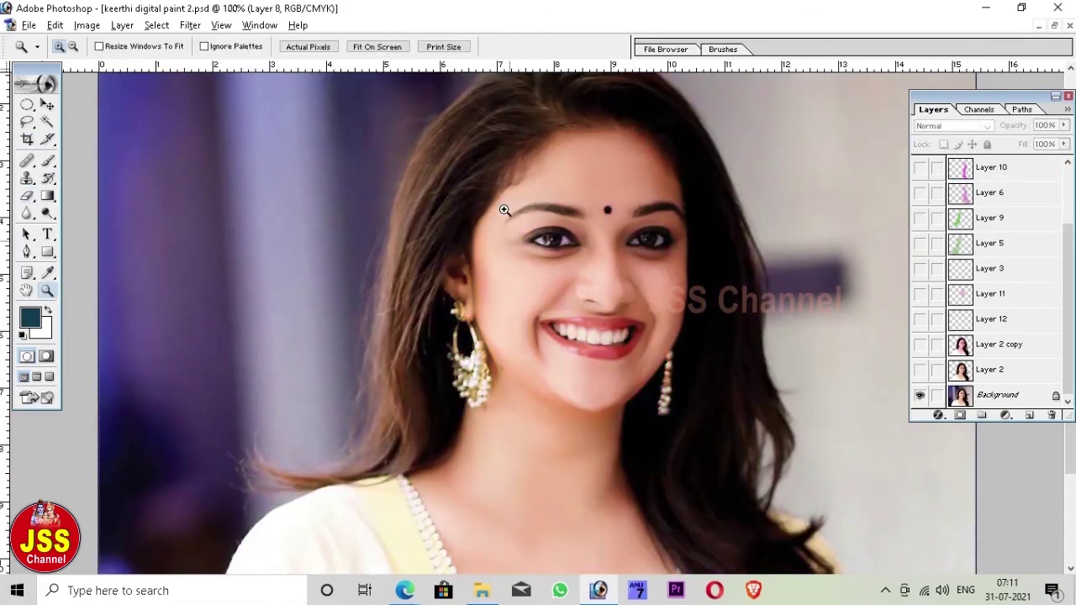
drag(611, 239, 729, 278)
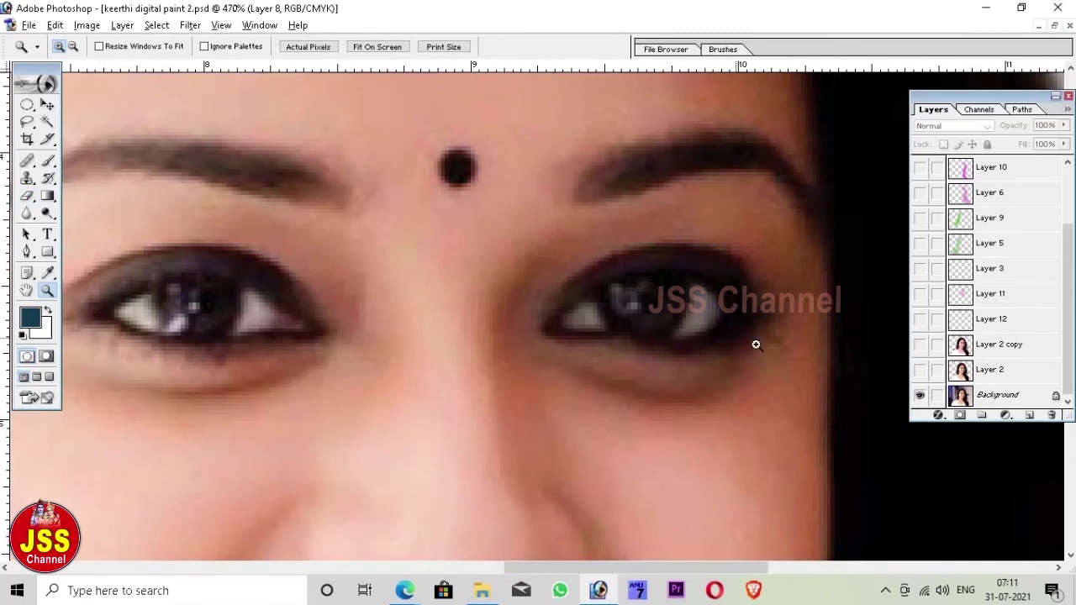
drag(395, 386, 491, 384)
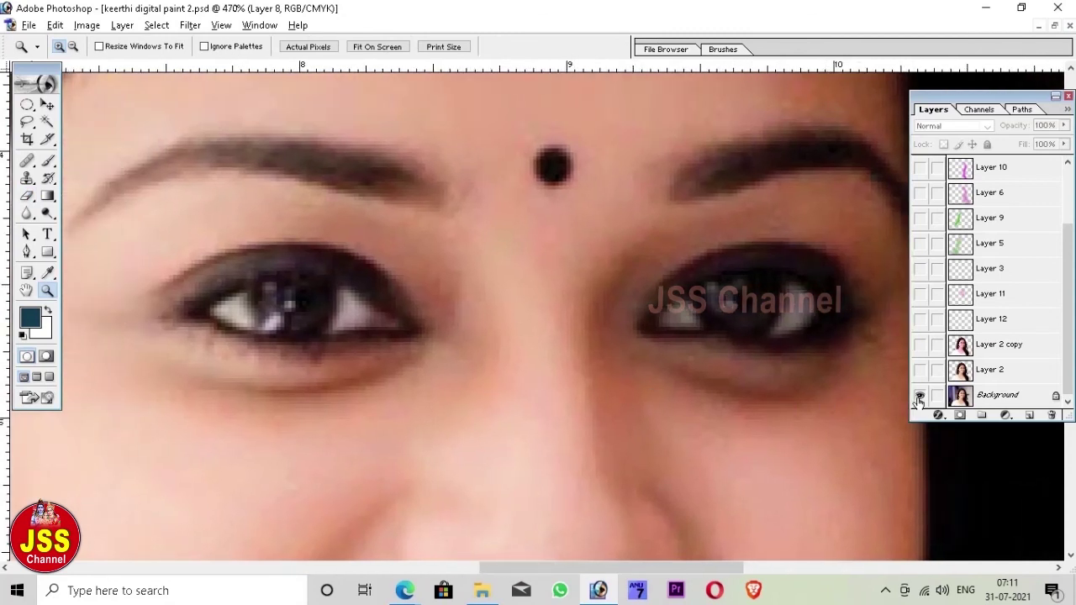
alt+click(919, 397)
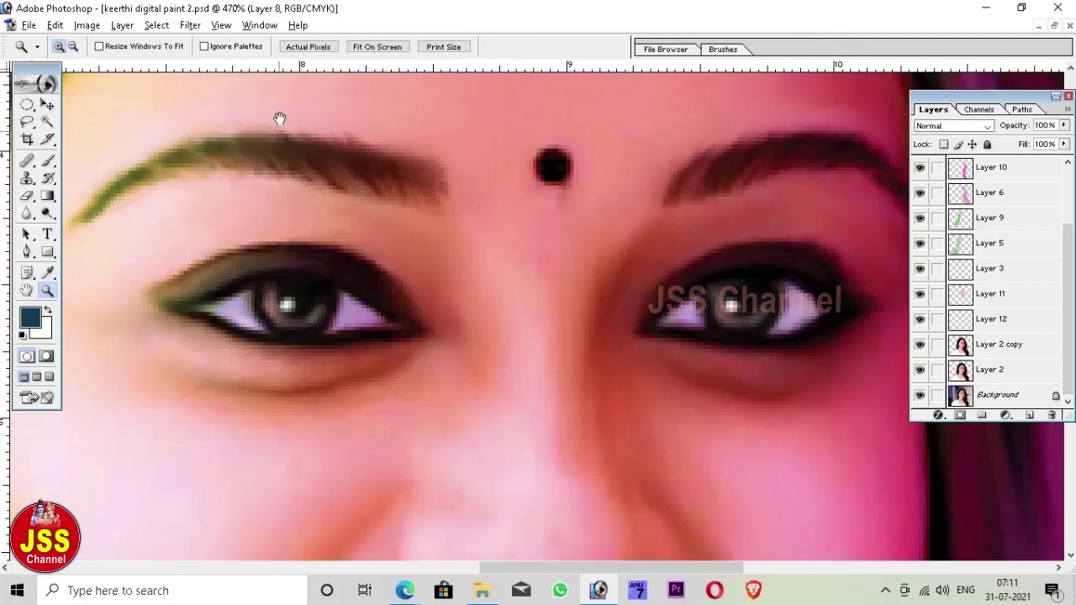
drag(327, 307, 412, 316)
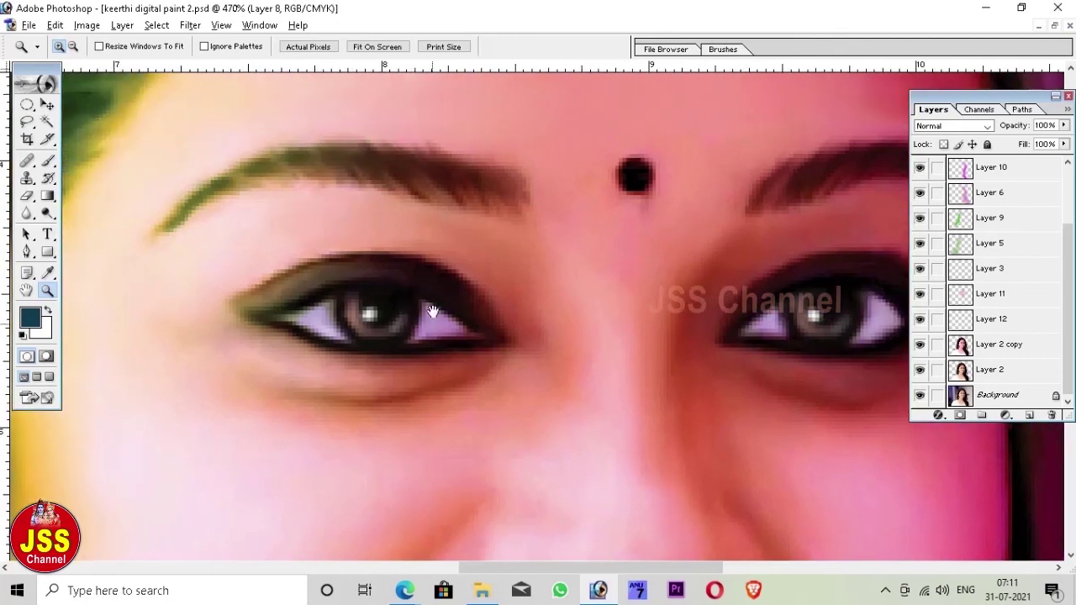
alt+click(919, 395)
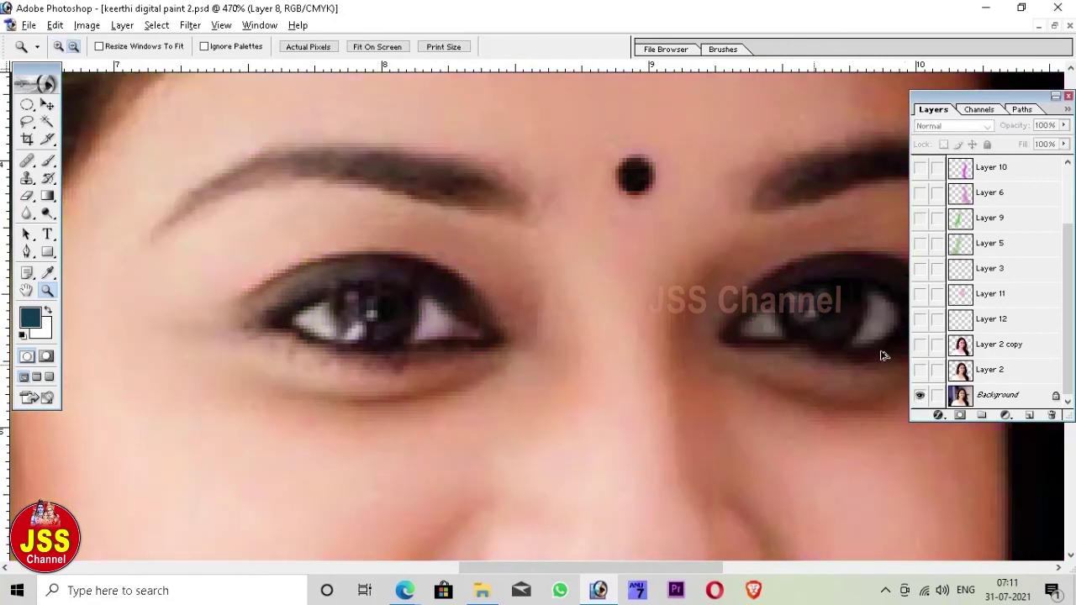
alt+click(919, 395)
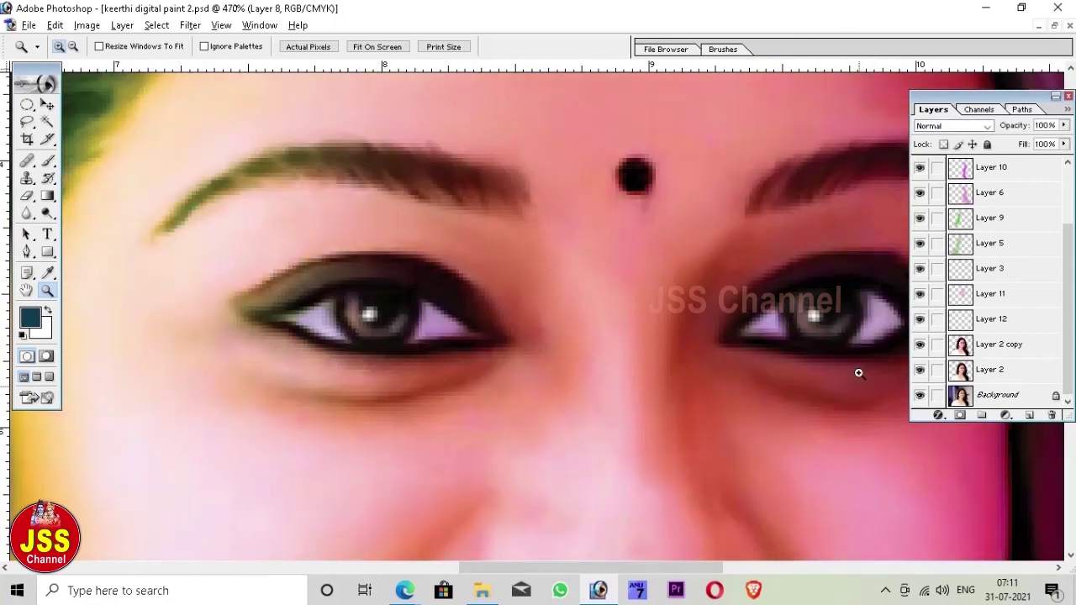
key(ctrl+minus)
key(ctrl+minus)
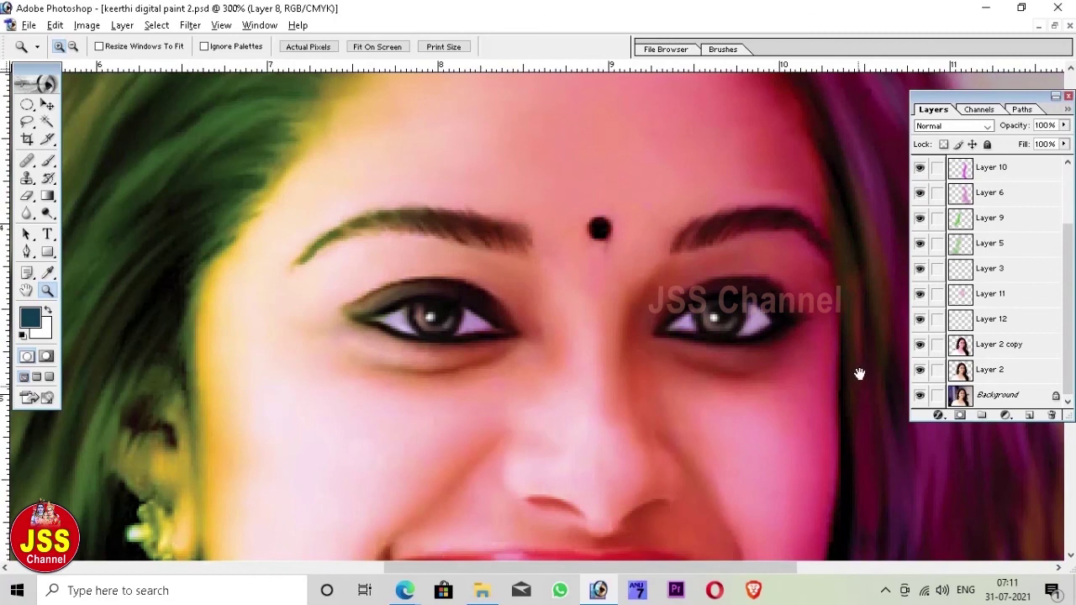
drag(548, 399, 504, 52)
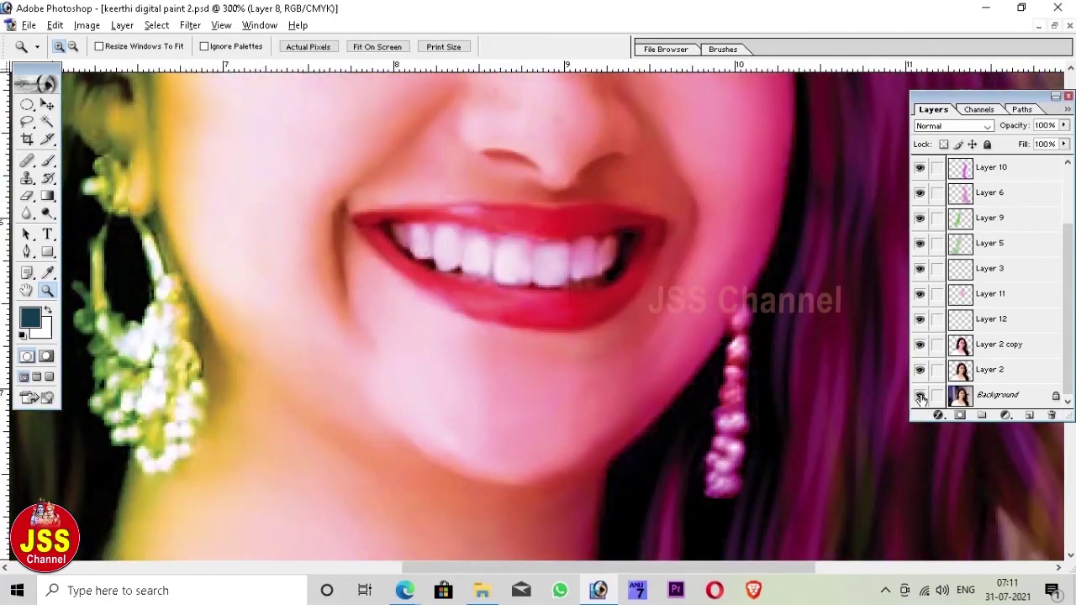
alt+click(919, 396)
alt+click(920, 396)
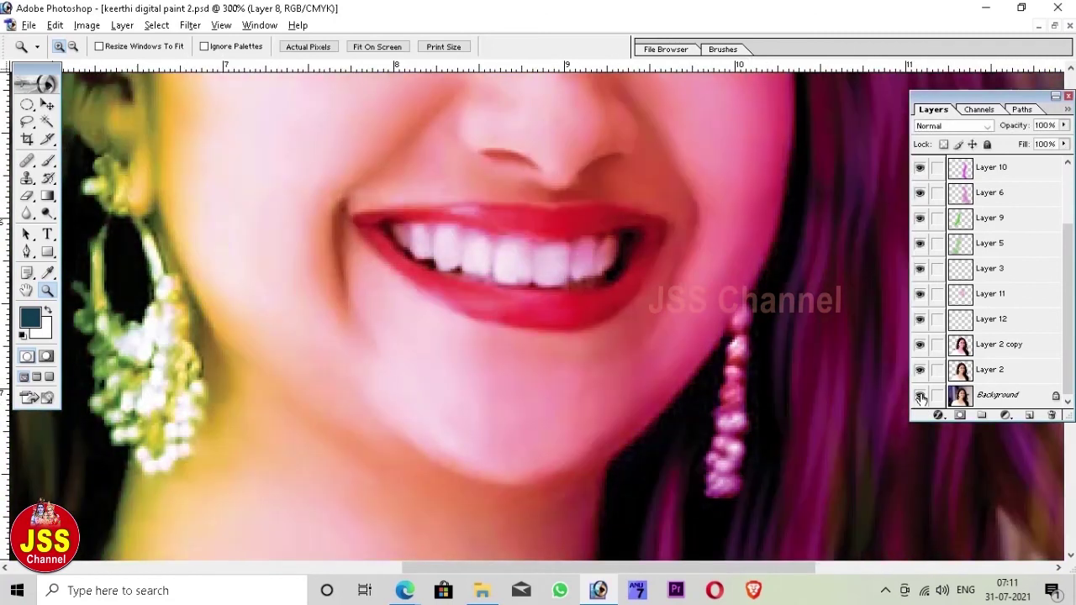
alt+click(919, 396)
alt+click(919, 396)
alt+click(920, 396)
scroll(763, 372, up, 3)
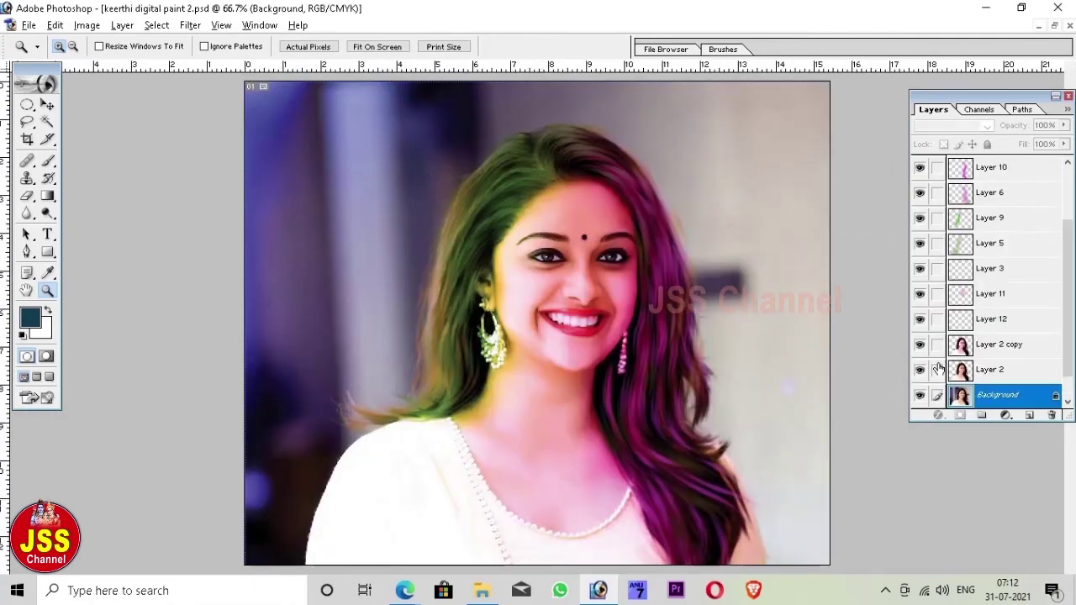
Paste the green-purple painted background as a new layer and free-transform it to fit
key(ctrl+v)
key(ctrl+minus)
key(ctrl+minus)
key(v)
key(ctrl+t)
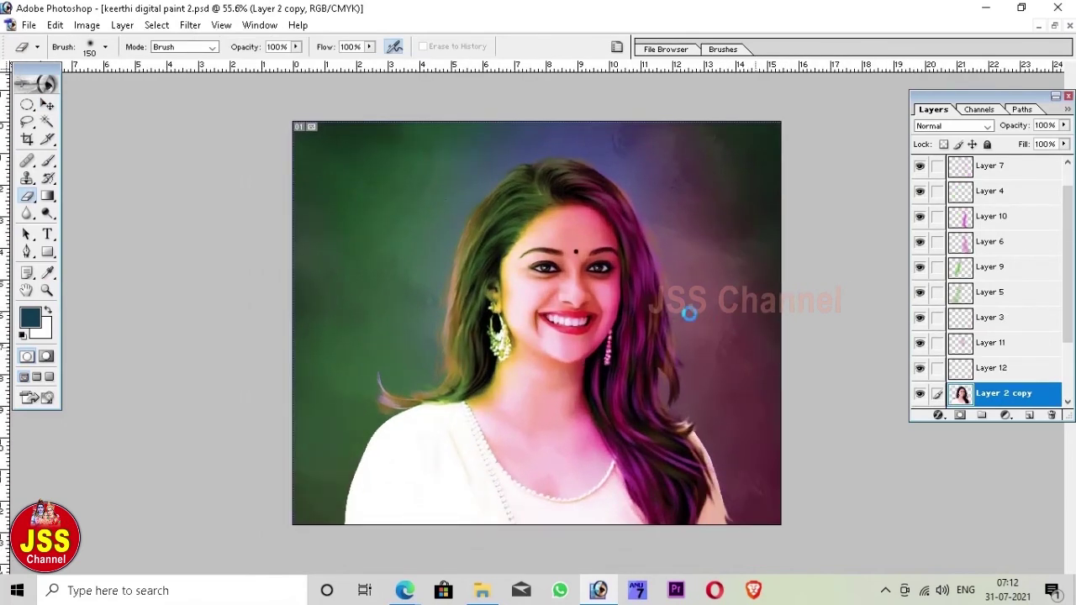
scroll(630, 307, up, 1)
scroll(627, 312, up, 1)
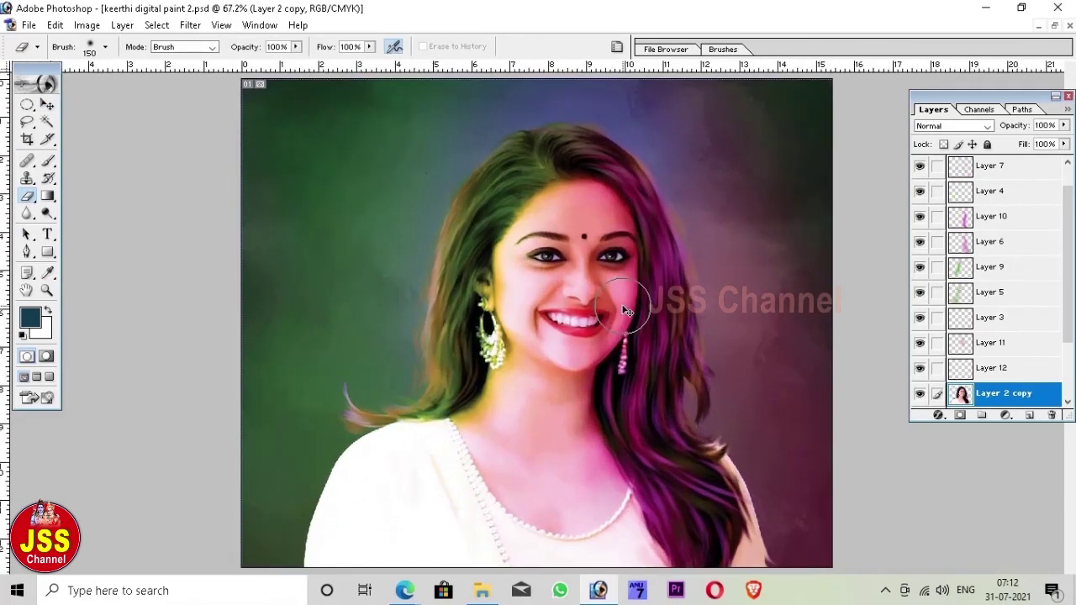
scroll(627, 312, up, 1)
Zoom in on the eyes and nose and flick between the original photo and painting
key(z)
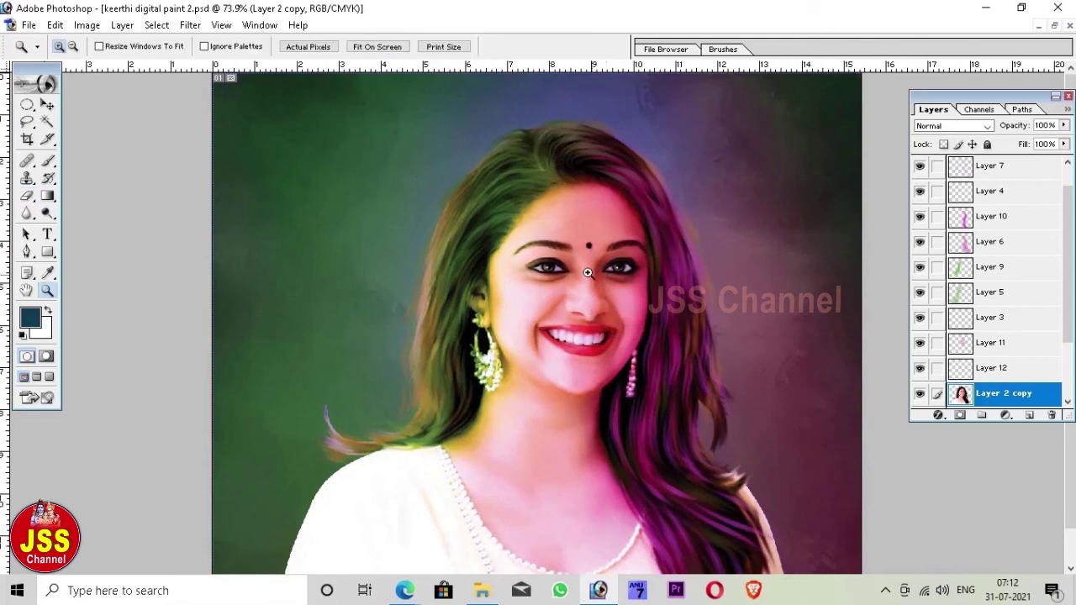
drag(481, 211, 724, 319)
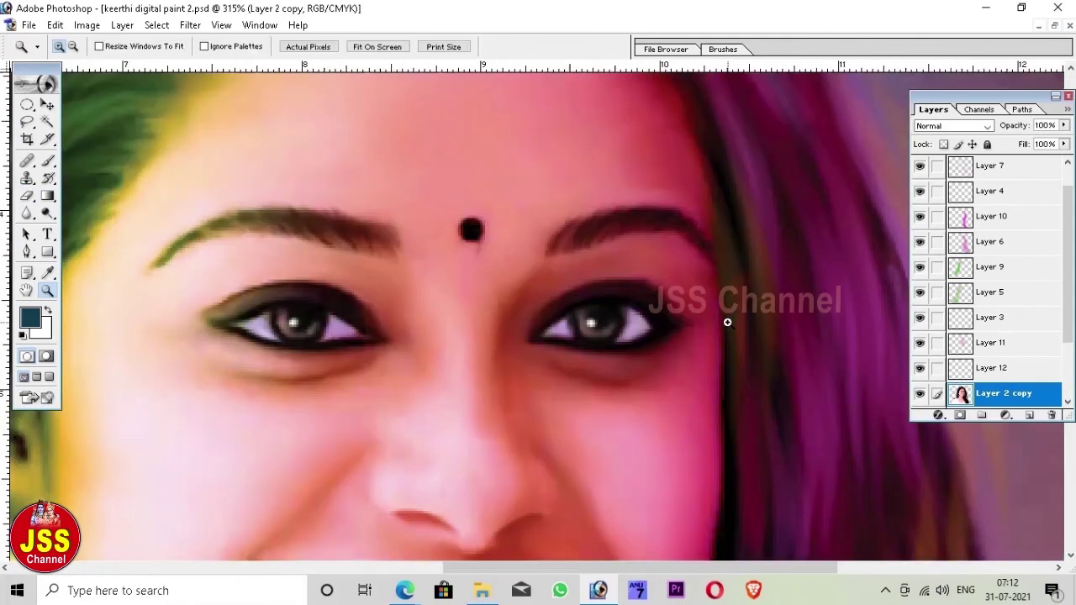
alt+click(920, 397)
alt+click(920, 396)
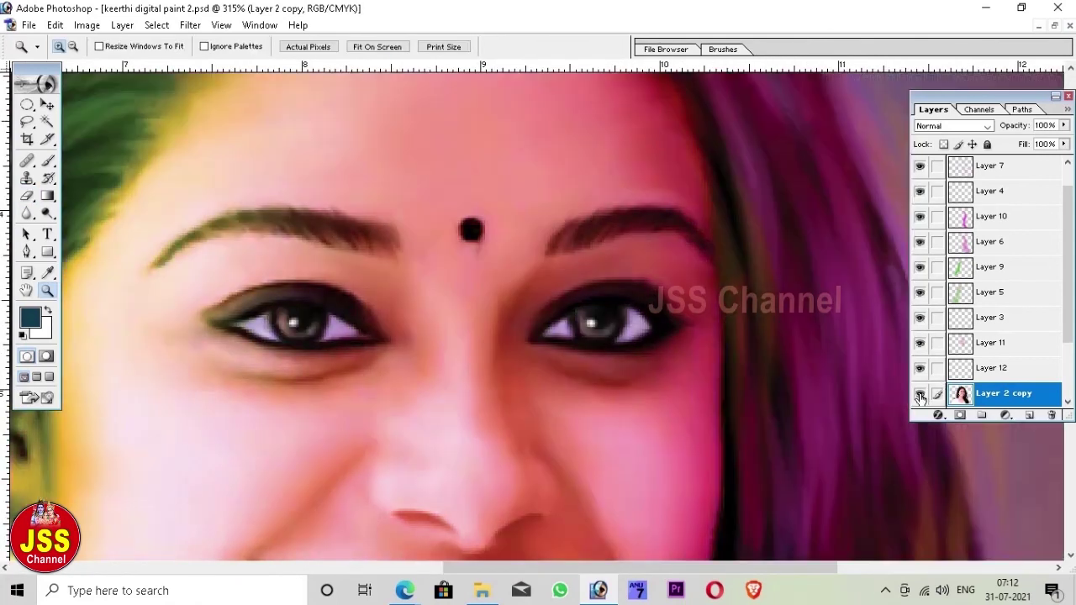
alt+click(920, 397)
alt+click(921, 396)
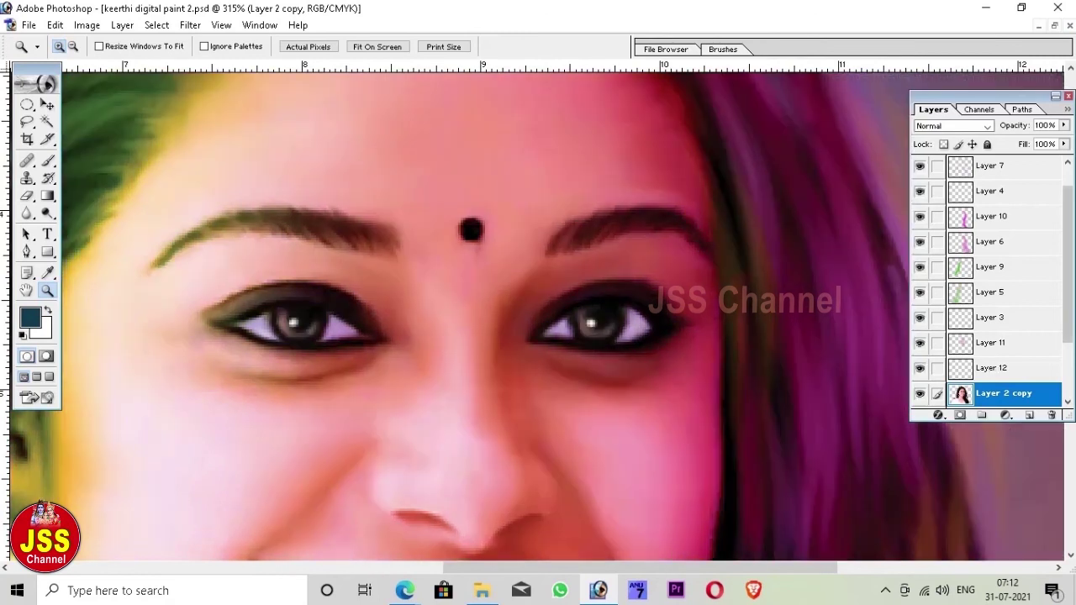
scroll(1056, 317, down, 3)
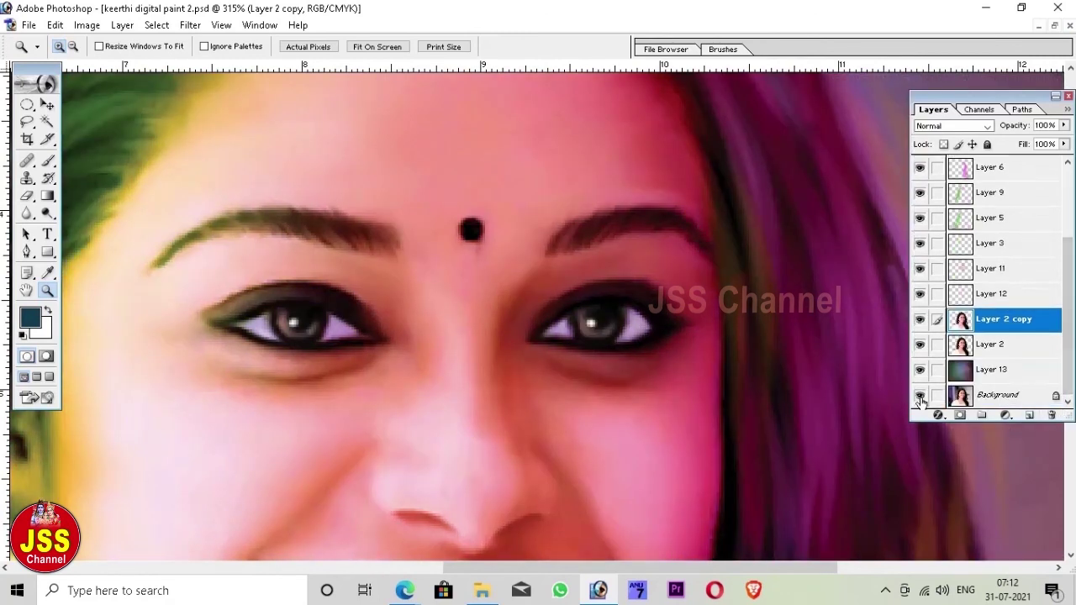
alt+click(920, 397)
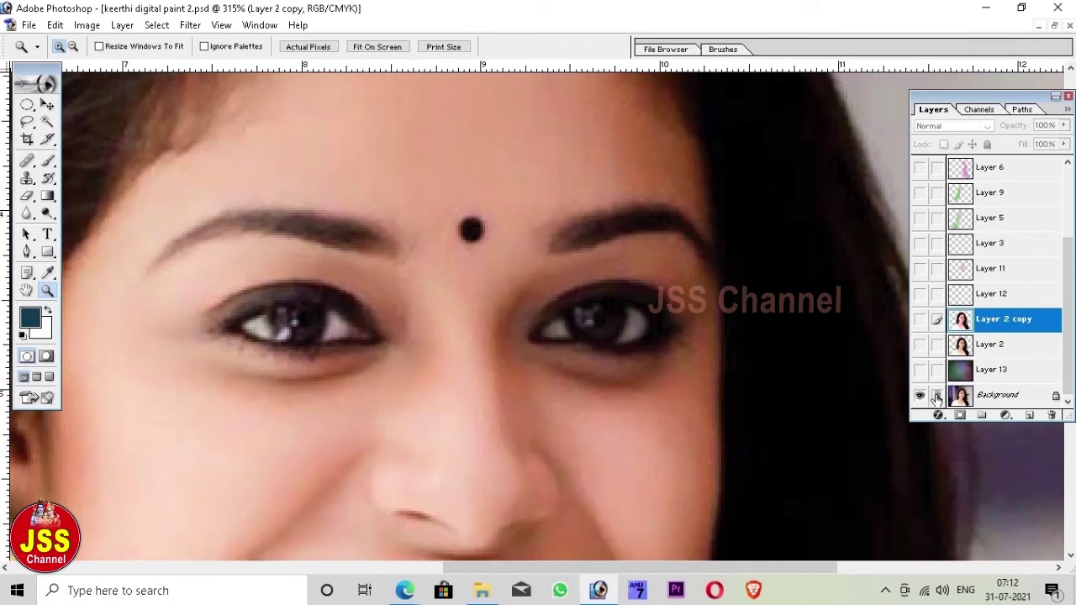
Zoom out to the whole portrait and compare the finished painting with the original photo
alt+click(920, 397)
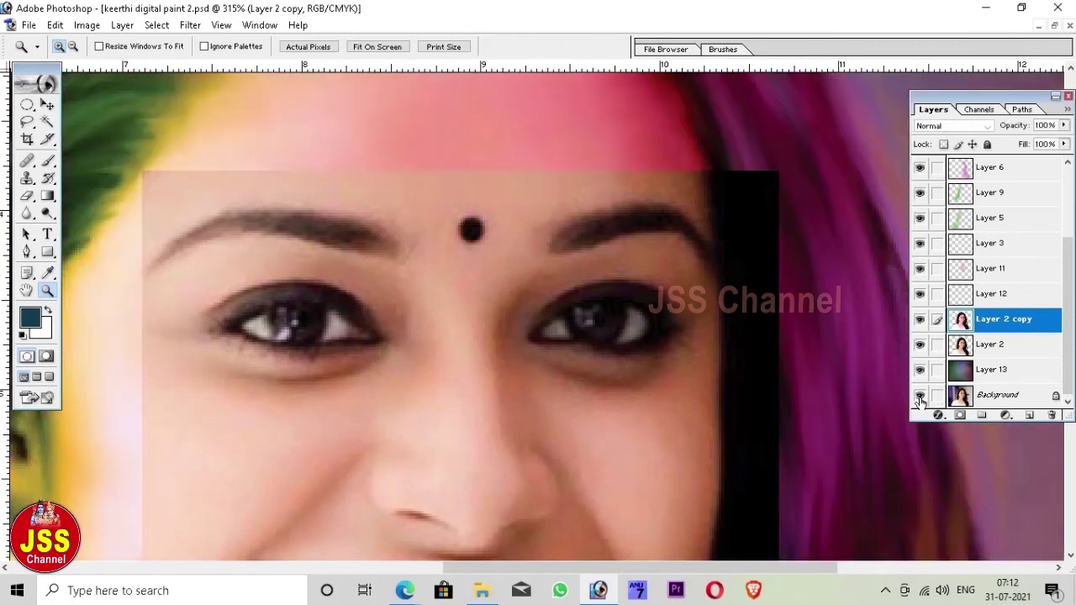
alt+click(921, 397)
alt+click(920, 397)
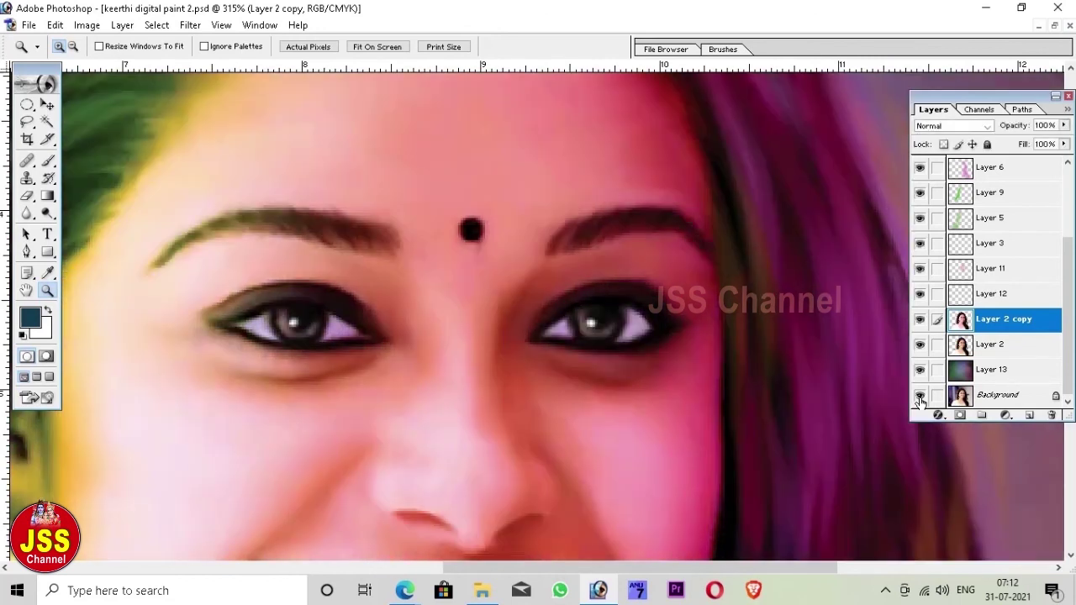
key(ctrl+alt+0)
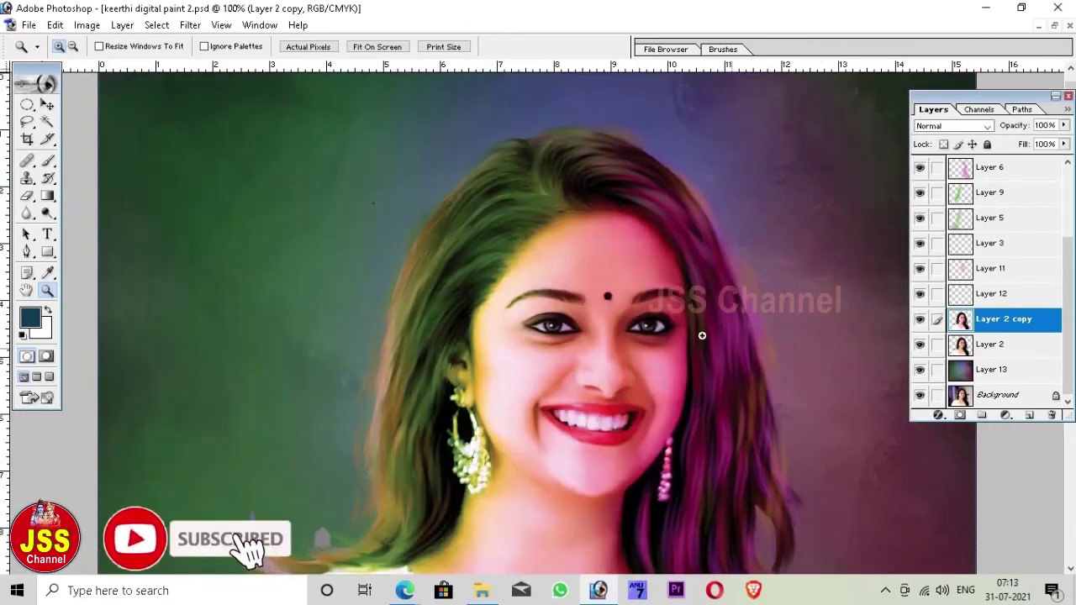
scroll(739, 336, down, 3)
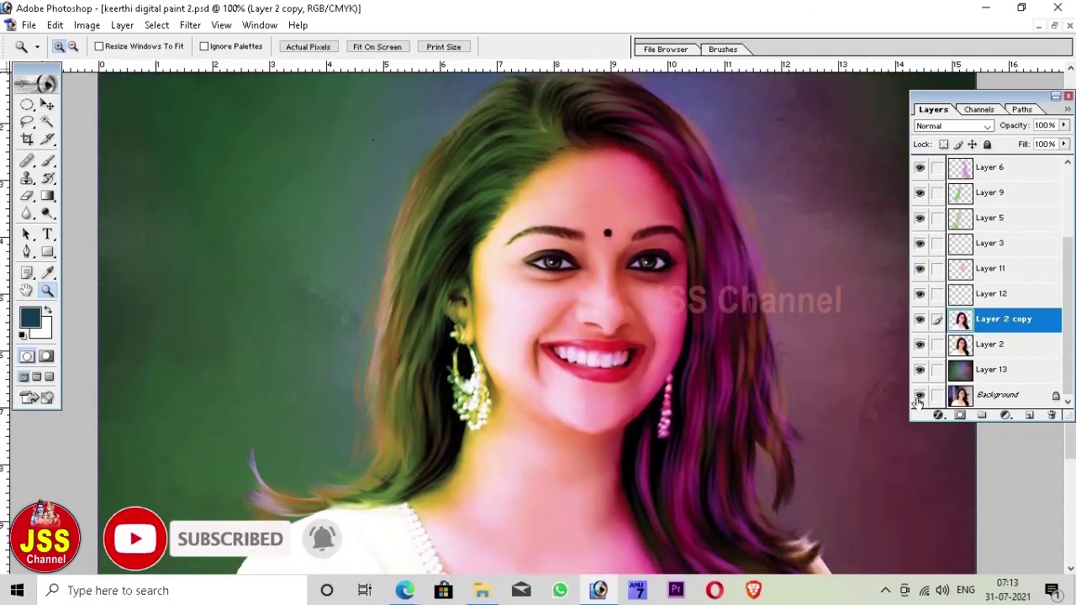
alt+click(919, 397)
alt+click(920, 396)
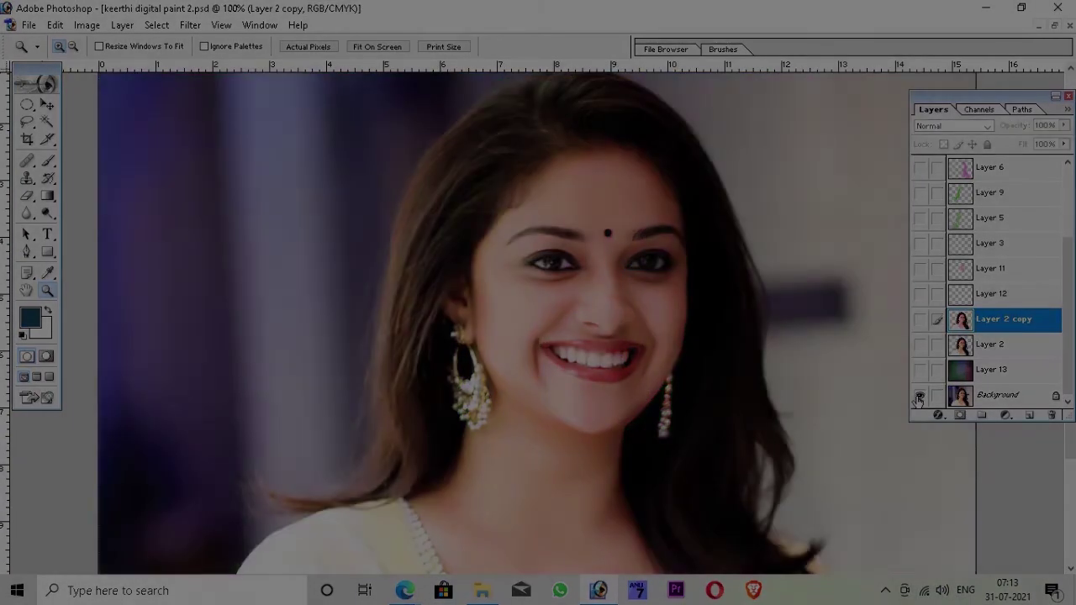